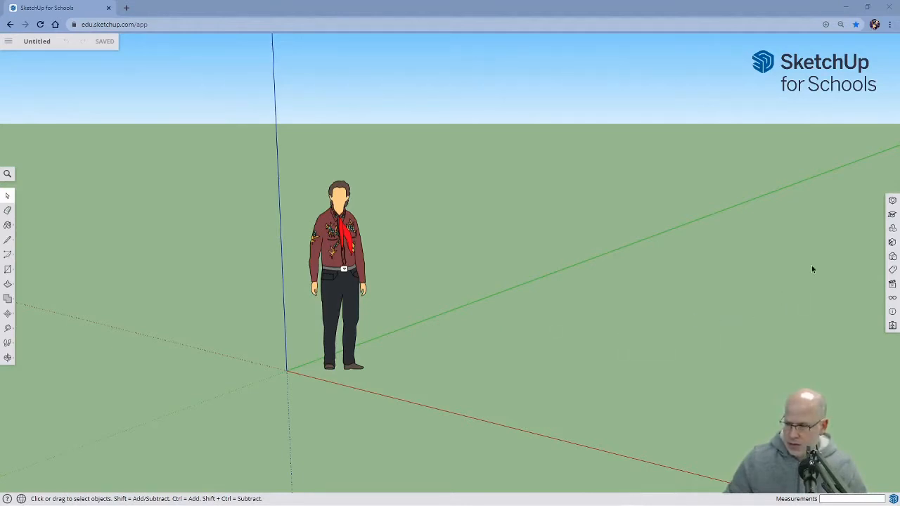
Apply the 00 Default Colors style from the Color Sets collection to the model.
{"action": "left_click", "coordinate": [892, 256]}
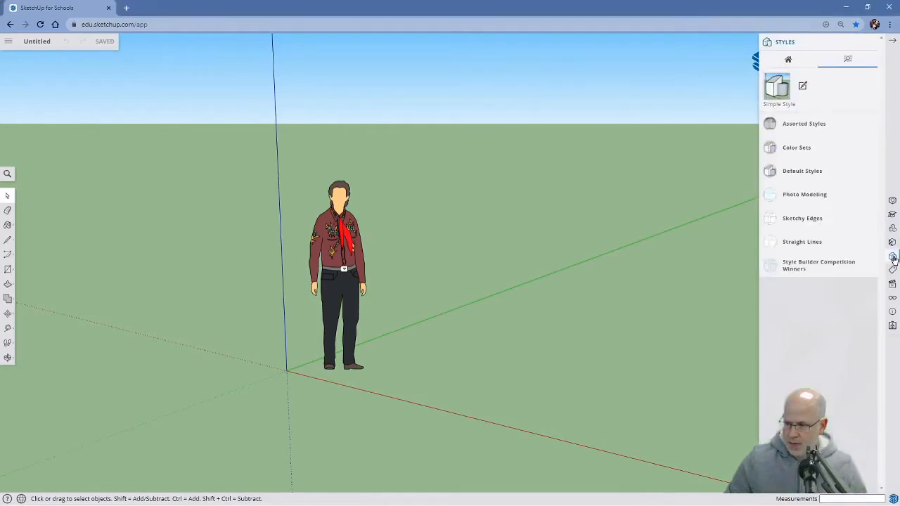
{"action": "left_click", "coordinate": [797, 147]}
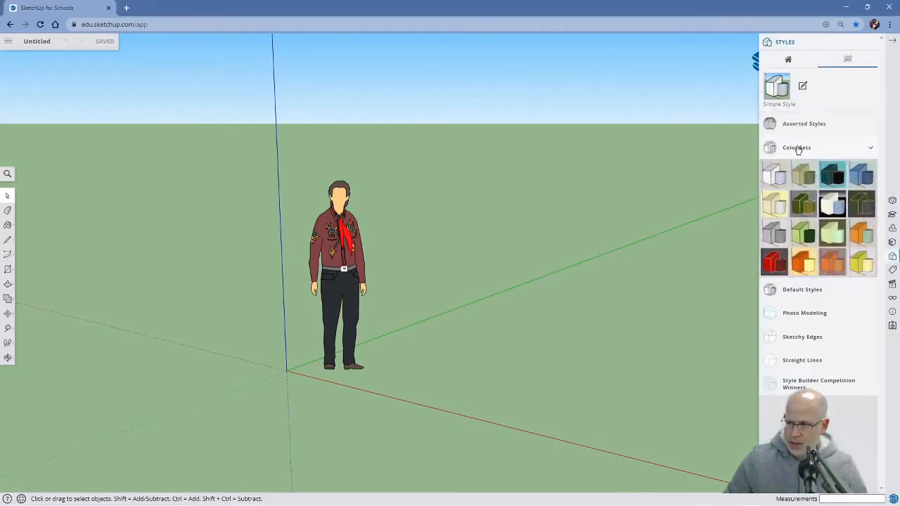
{"action": "left_click", "coordinate": [774, 177]}
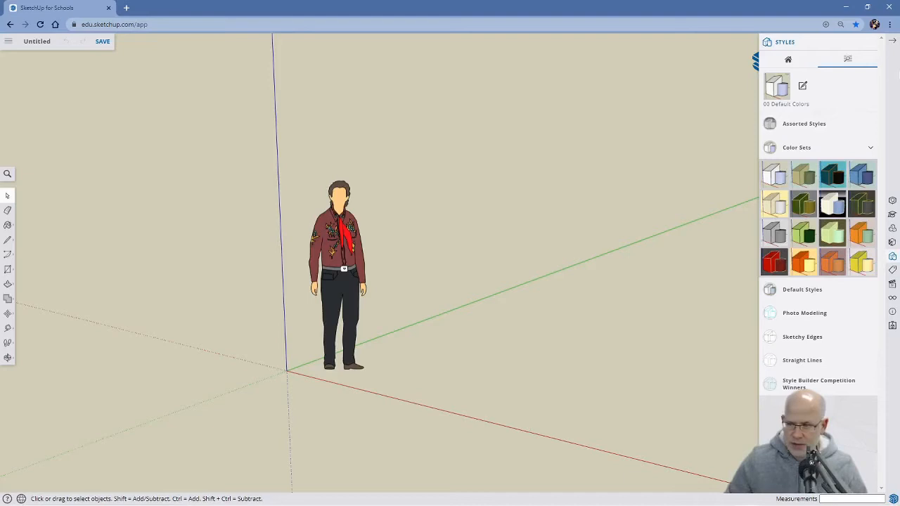
{"action": "left_click", "coordinate": [894, 43]}
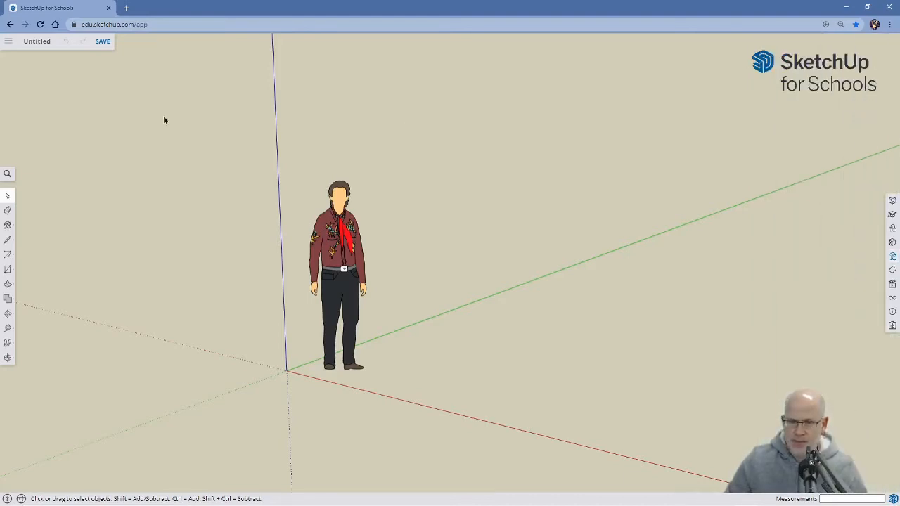
Name the model Bracket 3000 and save it in the Engineering folder on Google Drive.
{"action": "left_click", "coordinate": [37, 42]}
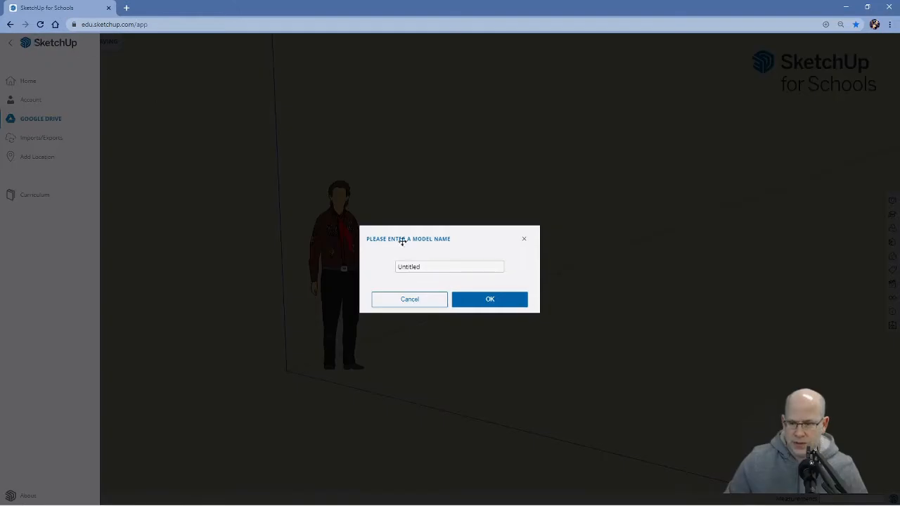
{"action": "left_click_drag", "start_coordinate": [428, 267], "coordinate": [349, 271]}
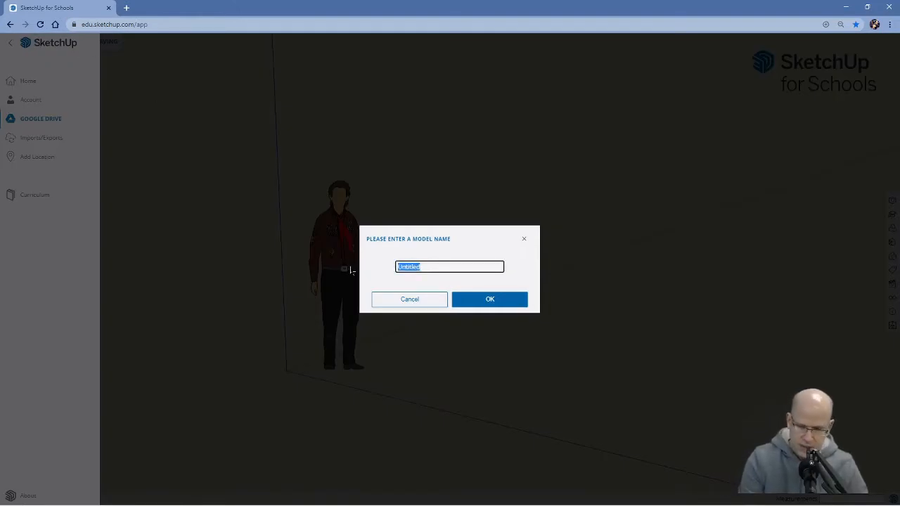
{"action": "type", "text": "Bracket"}
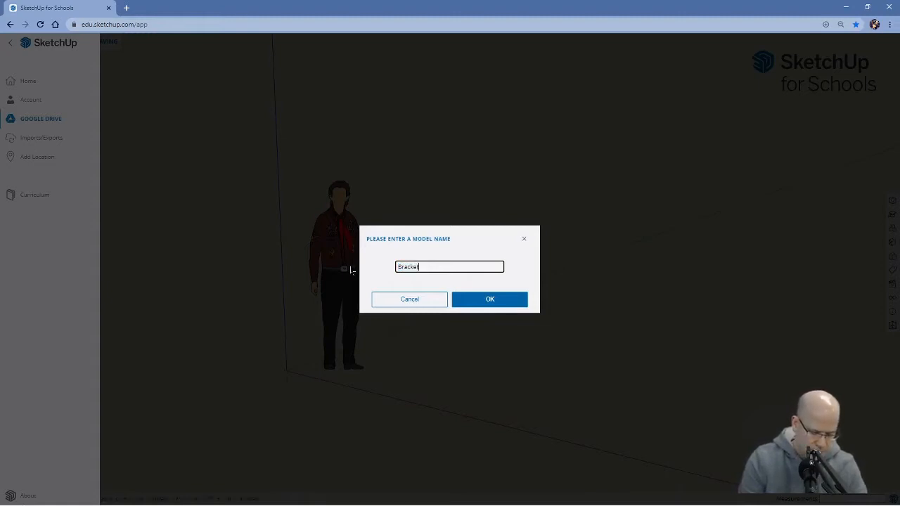
{"action": "type", "text": " 3000"}
{"action": "key", "text": "Return"}
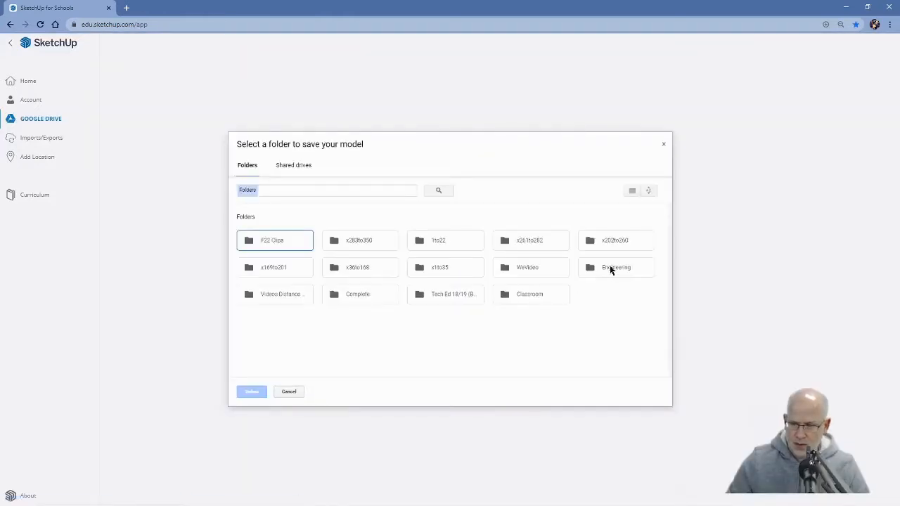
{"action": "left_click", "coordinate": [610, 271]}
{"action": "left_click", "coordinate": [251, 392]}
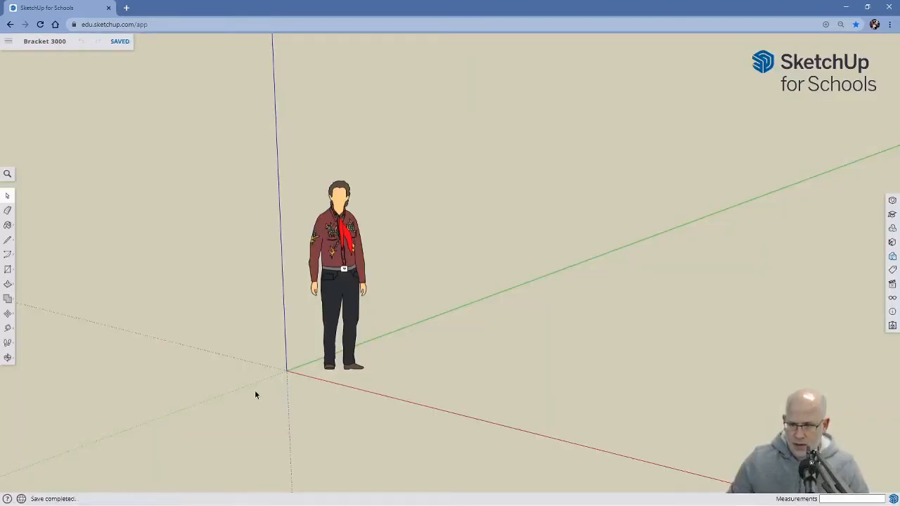
Delete the standing human figure from the empty model.
{"action": "left_click_drag", "start_coordinate": [283, 161], "coordinate": [399, 405]}
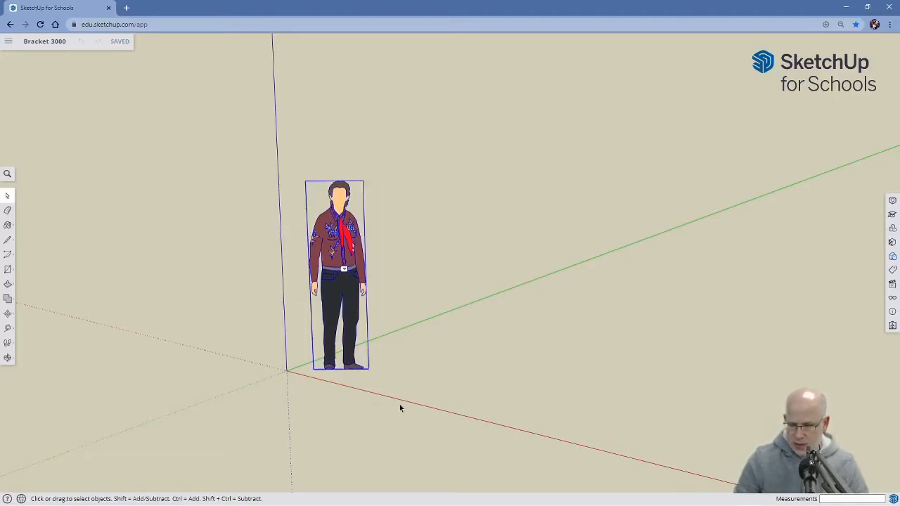
{"action": "key", "text": "Delete"}
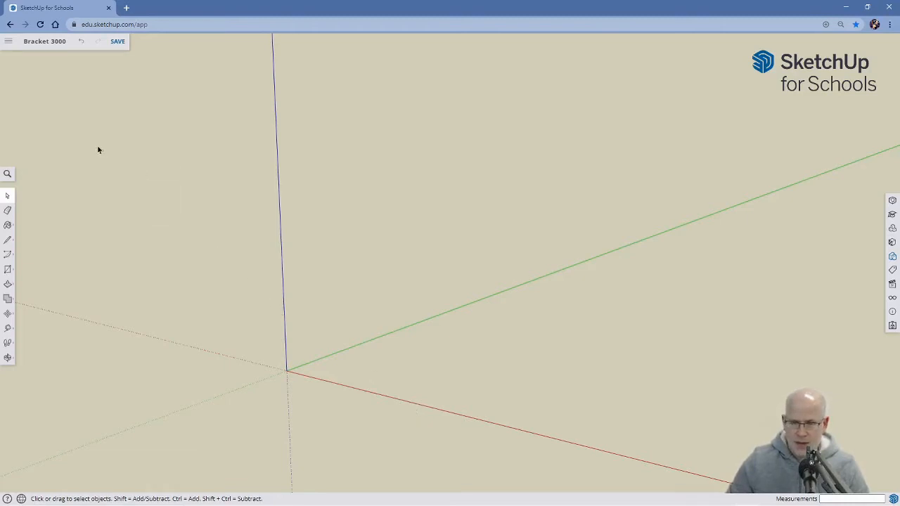
Insert IMG_2955 from the computer's Downloads folder as an image, placed flat on the ground with one corner at the origin.
{"action": "left_click", "coordinate": [8, 43]}
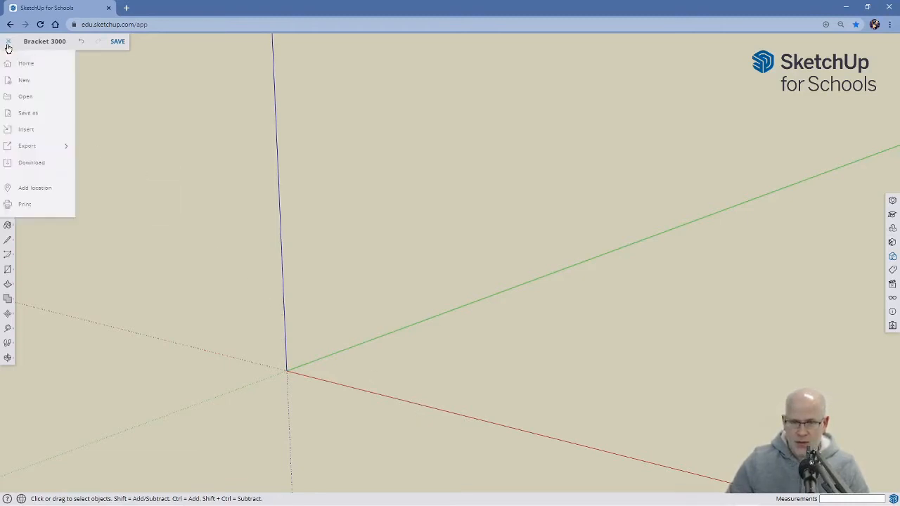
{"action": "left_click", "coordinate": [36, 130]}
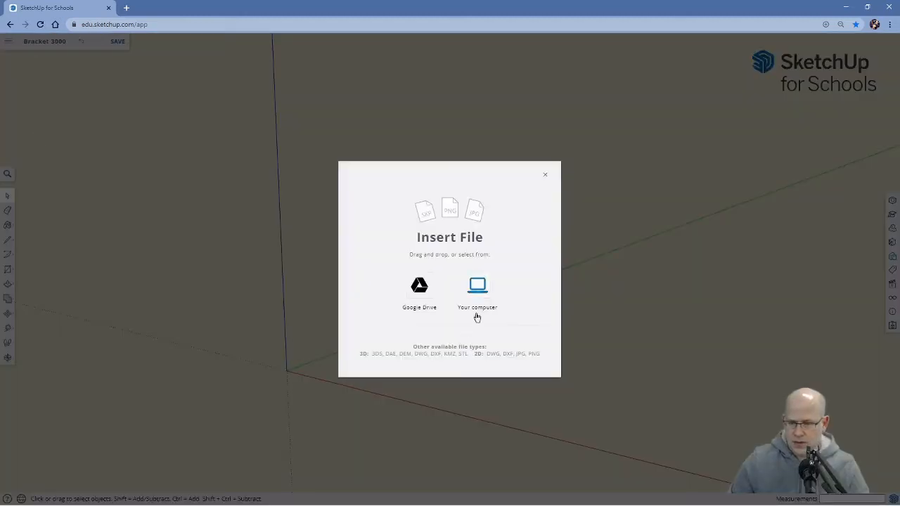
{"action": "left_click", "coordinate": [477, 289]}
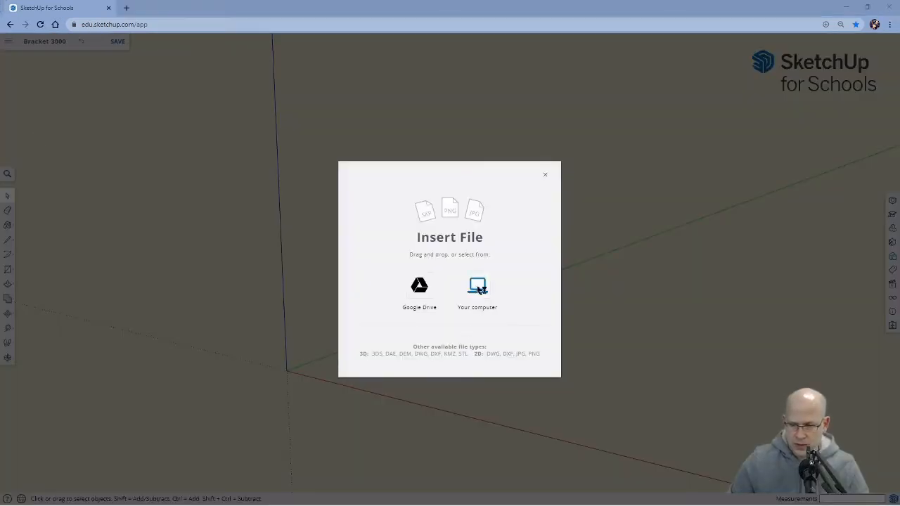
{"action": "left_click", "coordinate": [109, 82]}
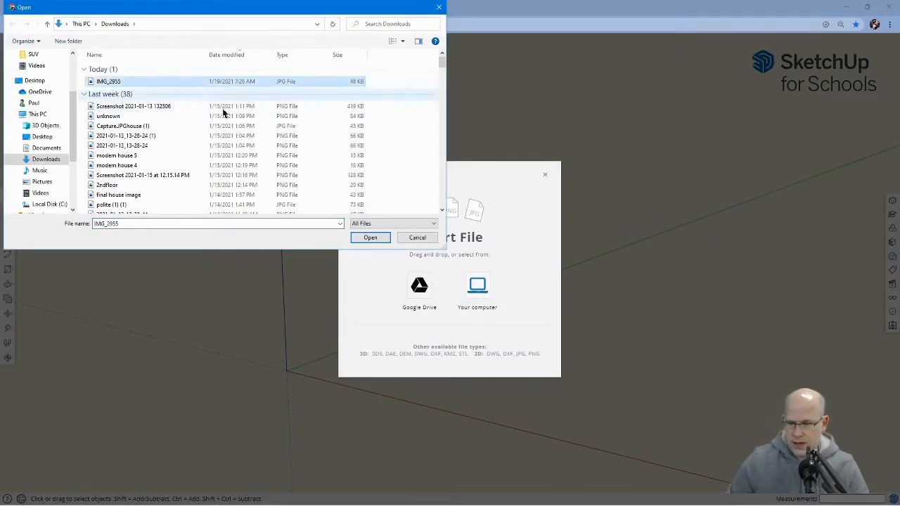
{"action": "left_click", "coordinate": [370, 238]}
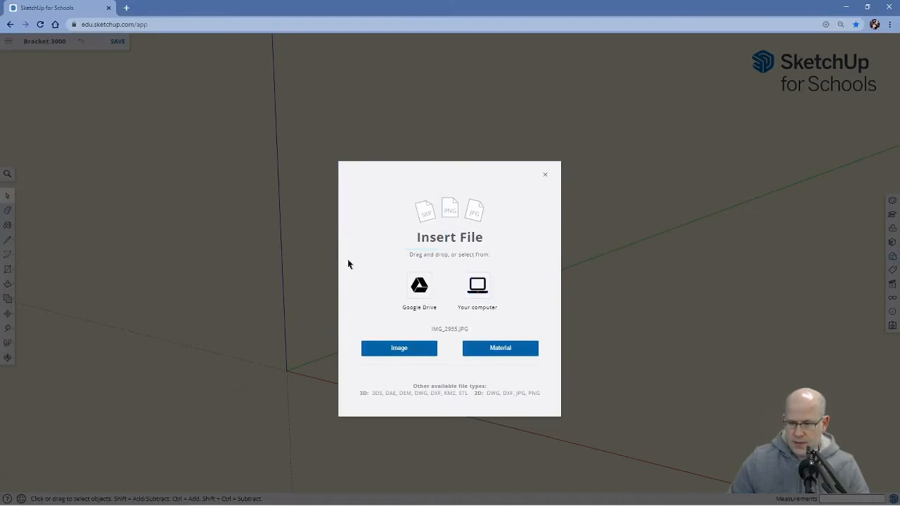
{"action": "left_click", "coordinate": [401, 349]}
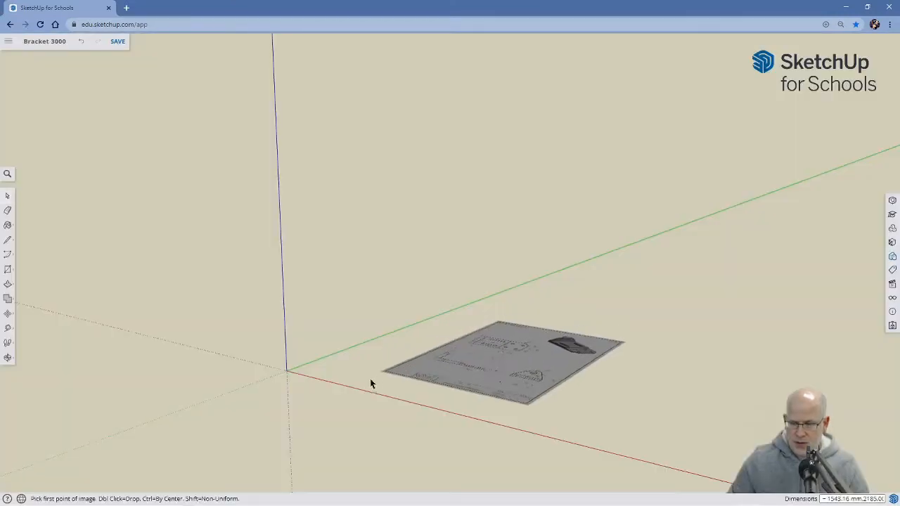
{"action": "left_click", "coordinate": [286, 372]}
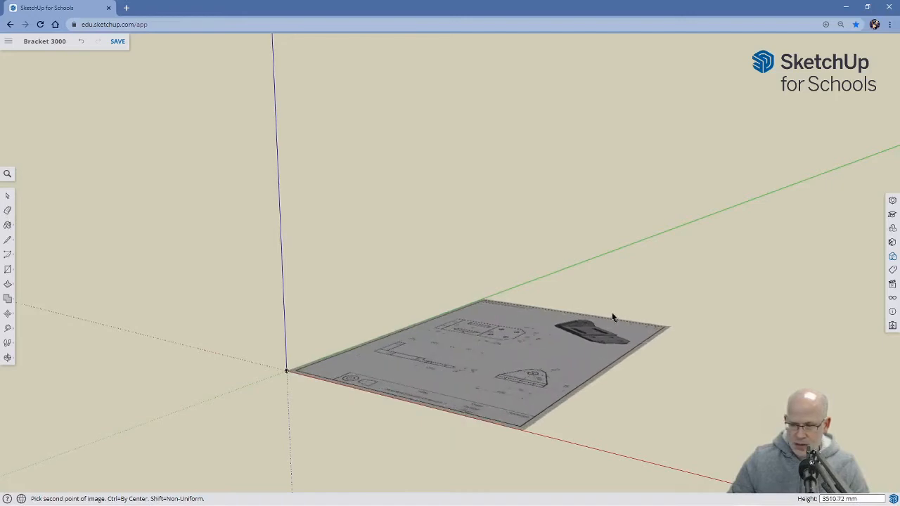
{"action": "left_click", "coordinate": [618, 311]}
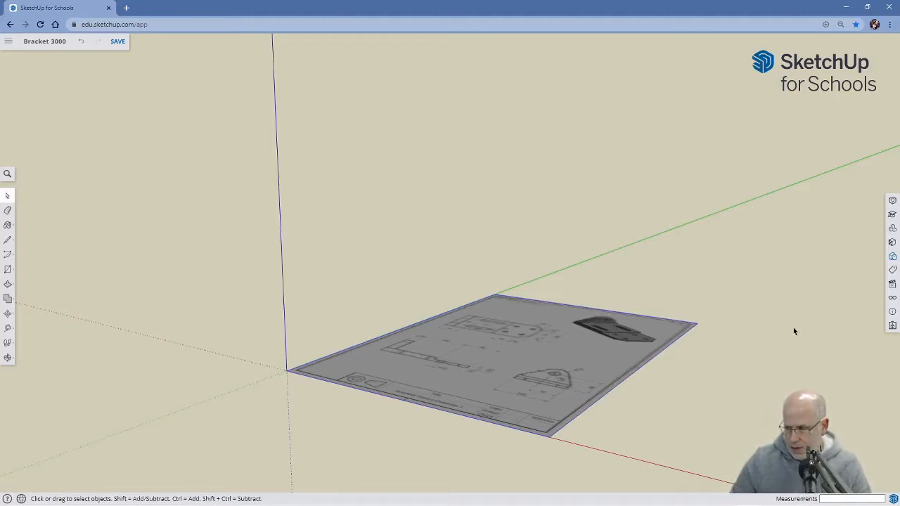
Open the model's scene views and switch to the standard top view of the drawing.
{"action": "left_click", "coordinate": [892, 258]}
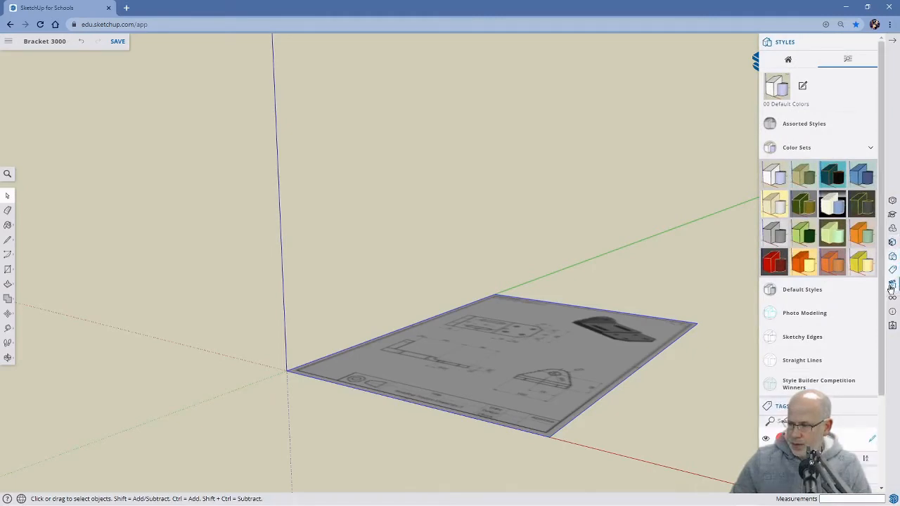
{"action": "left_click", "coordinate": [892, 285]}
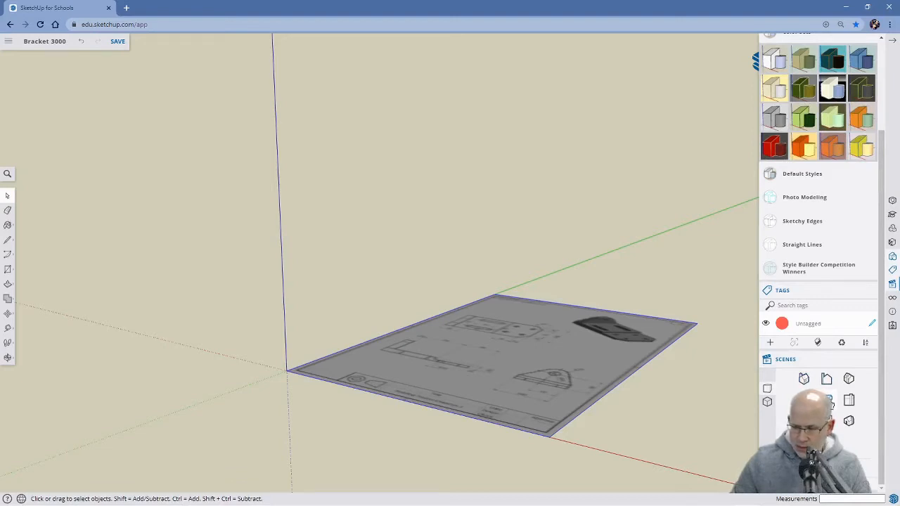
{"action": "left_click", "coordinate": [826, 400]}
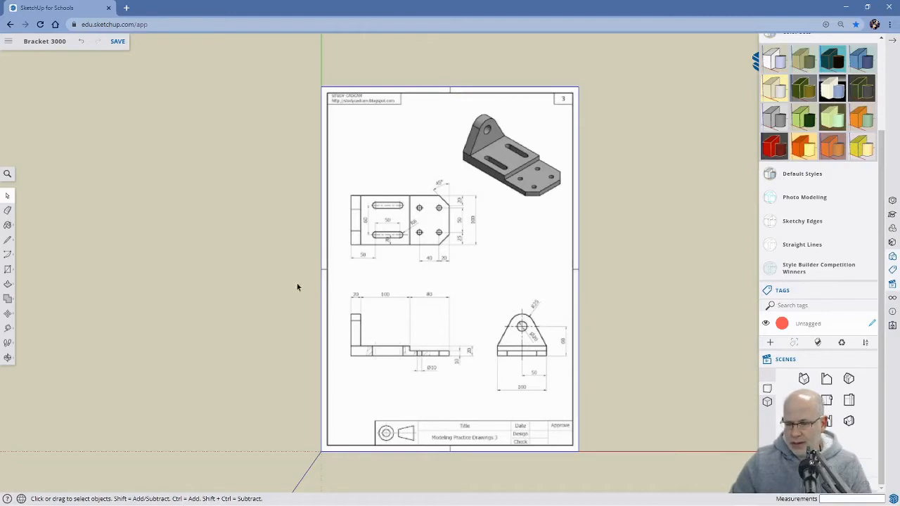
Resize the whole model with Tape Measure by setting the front view's 100 dimension line to a length of 100 mm.
{"action": "left_click", "coordinate": [8, 327]}
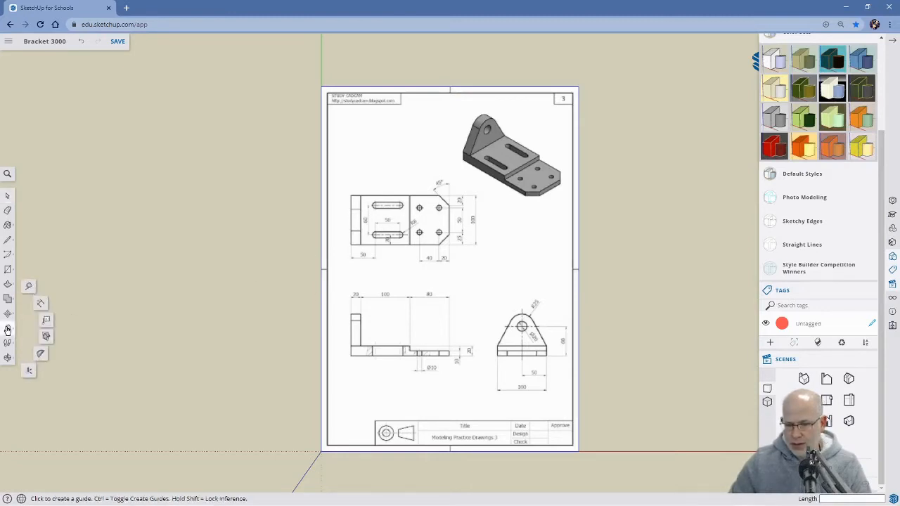
{"action": "left_click", "coordinate": [29, 287]}
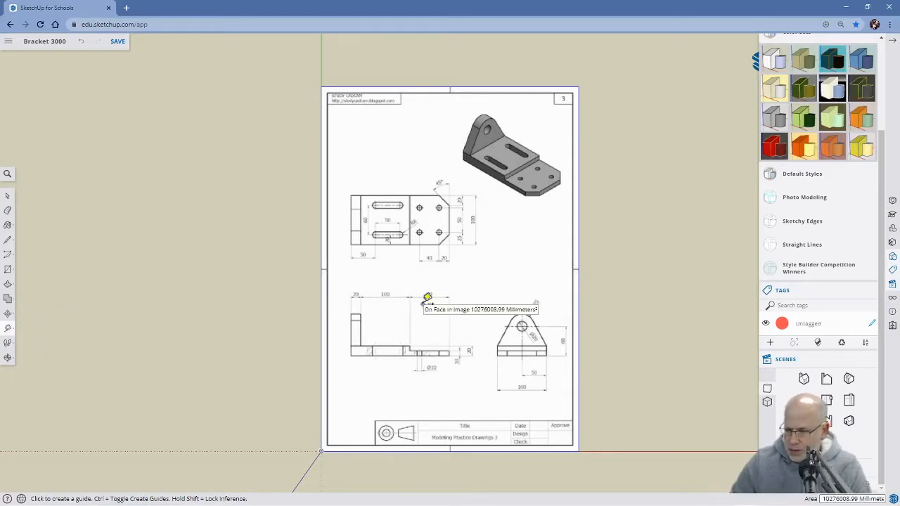
{"action": "scroll", "coordinate": [427, 297], "scroll_direction": "up", "scroll_amount": 3}
{"action": "scroll", "coordinate": [427, 298], "scroll_direction": "up", "scroll_amount": 2}
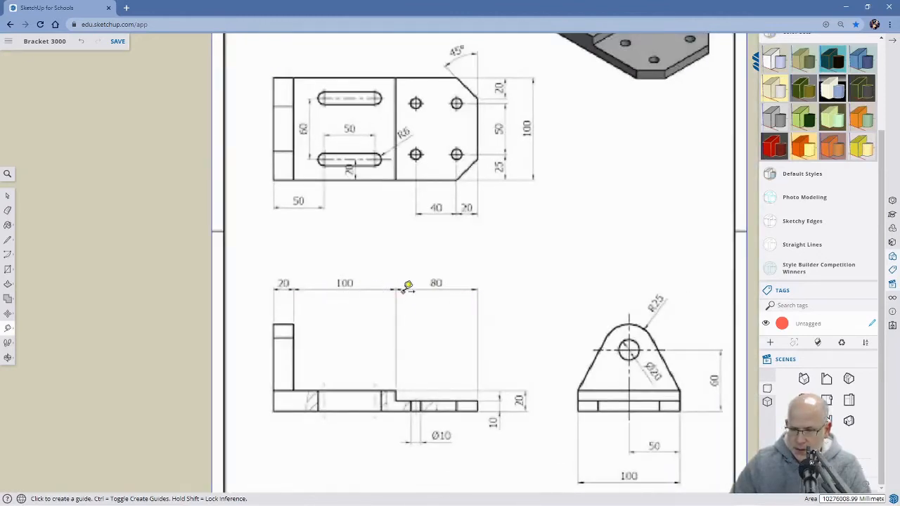
{"action": "left_click", "coordinate": [295, 289]}
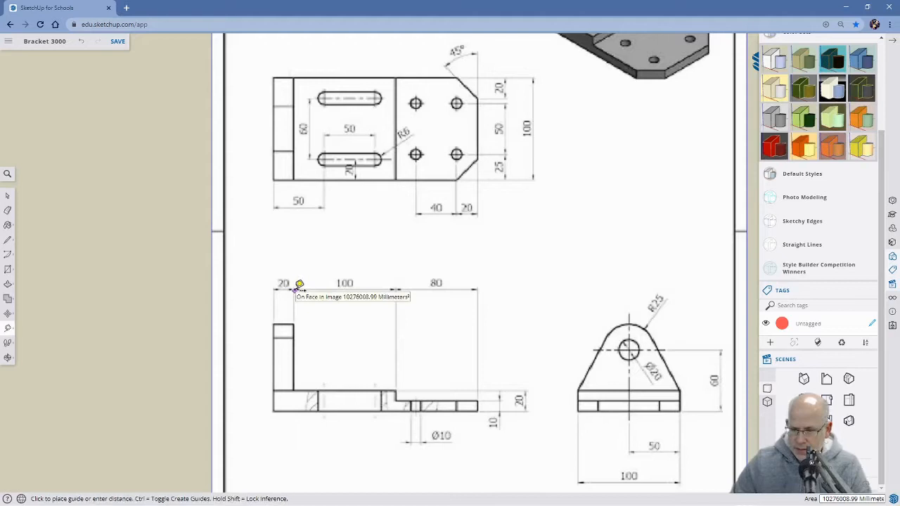
{"action": "left_click", "coordinate": [397, 288]}
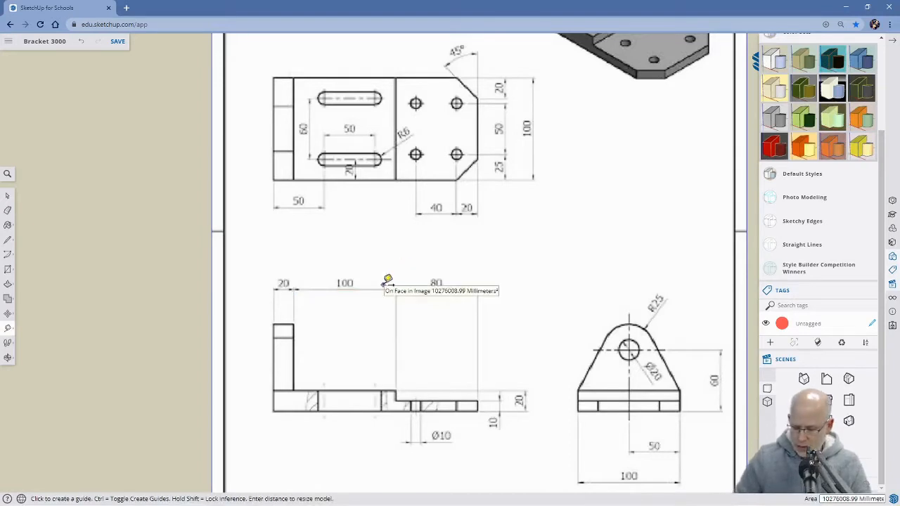
{"action": "type", "text": "100"}
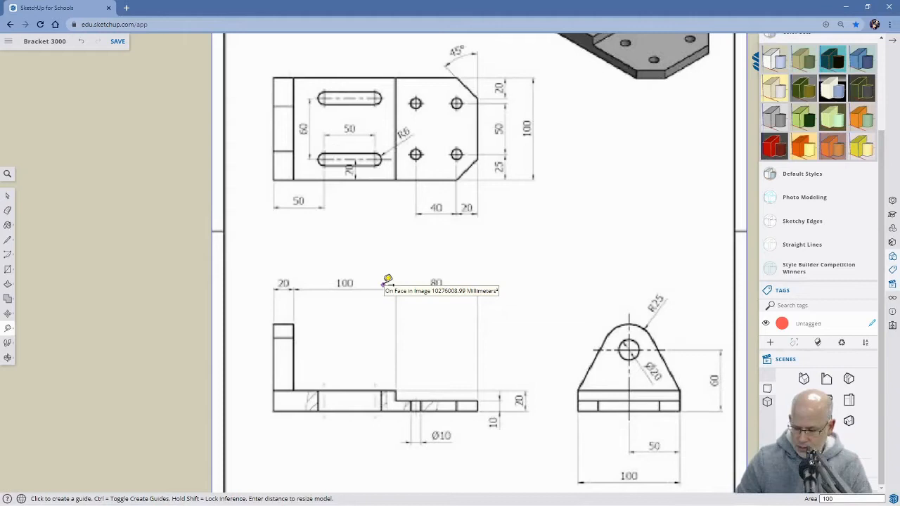
{"action": "key", "text": "Return"}
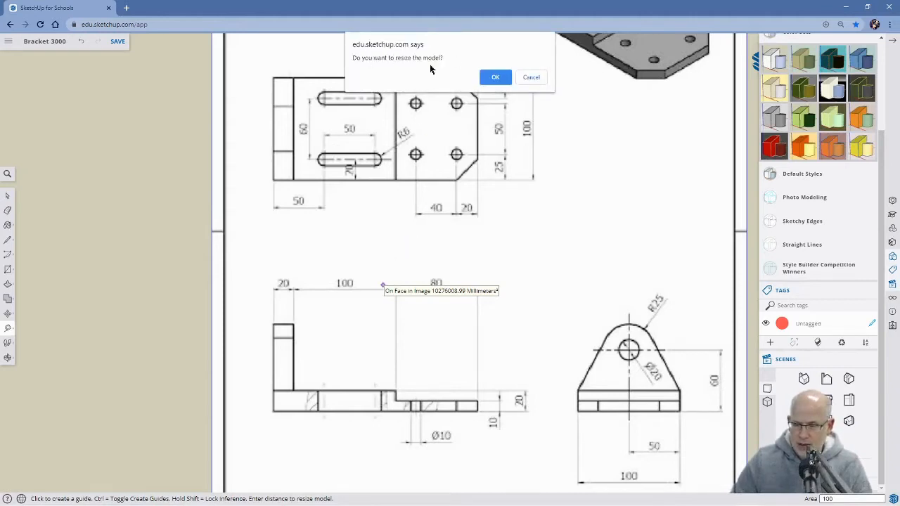
{"action": "left_click", "coordinate": [496, 78]}
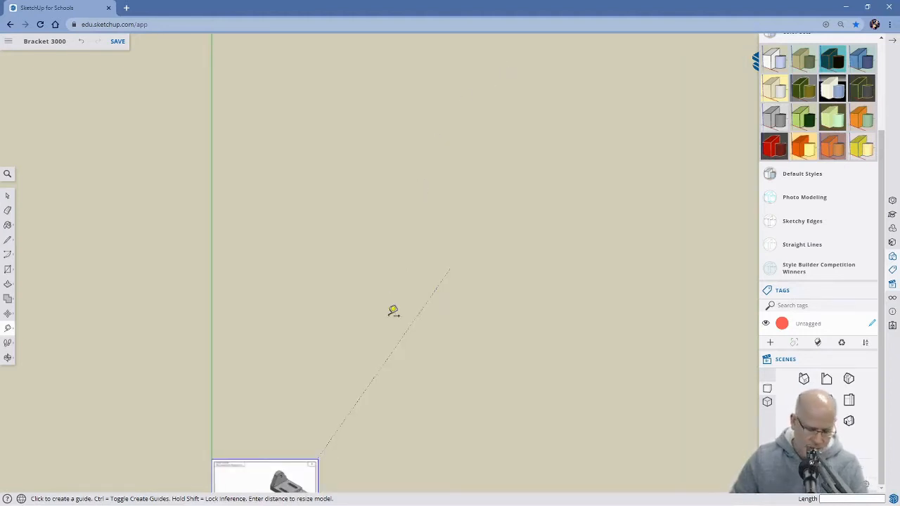
Explode the inserted drawing image.
{"action": "mouse_move", "coordinate": [388, 394]}
{"action": "middle_mouse_down", "text": "shift"}
{"action": "mouse_move", "coordinate": [394, 402]}
{"action": "mouse_move", "coordinate": [456, 230]}
{"action": "middle_mouse_up", "text": "shift"}
{"action": "mouse_move", "coordinate": [429, 351]}
{"action": "middle_mouse_down", "text": "shift"}
{"action": "mouse_move", "coordinate": [451, 277]}
{"action": "mouse_move", "coordinate": [510, 305]}
{"action": "mouse_move", "coordinate": [530, 302]}
{"action": "middle_mouse_up", "text": "shift"}
{"action": "scroll", "coordinate": [433, 294], "scroll_direction": "up", "scroll_amount": 3}
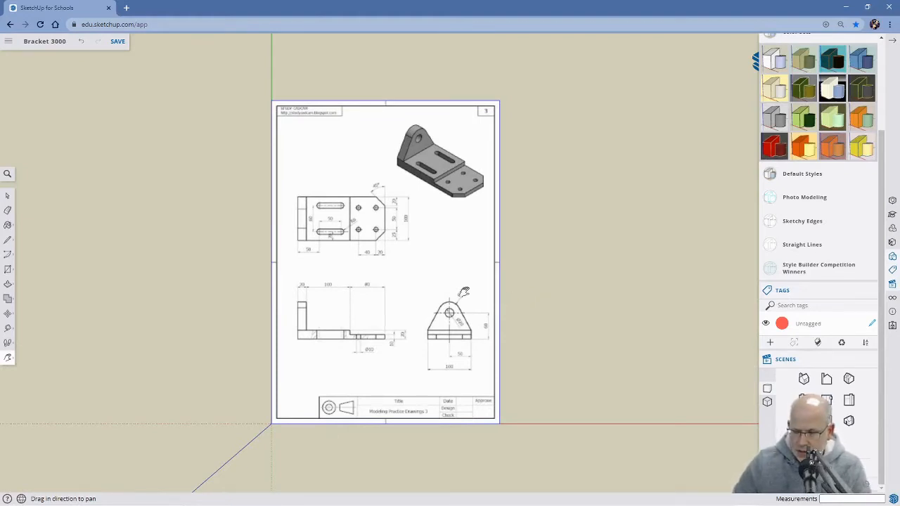
{"action": "key", "text": "space"}
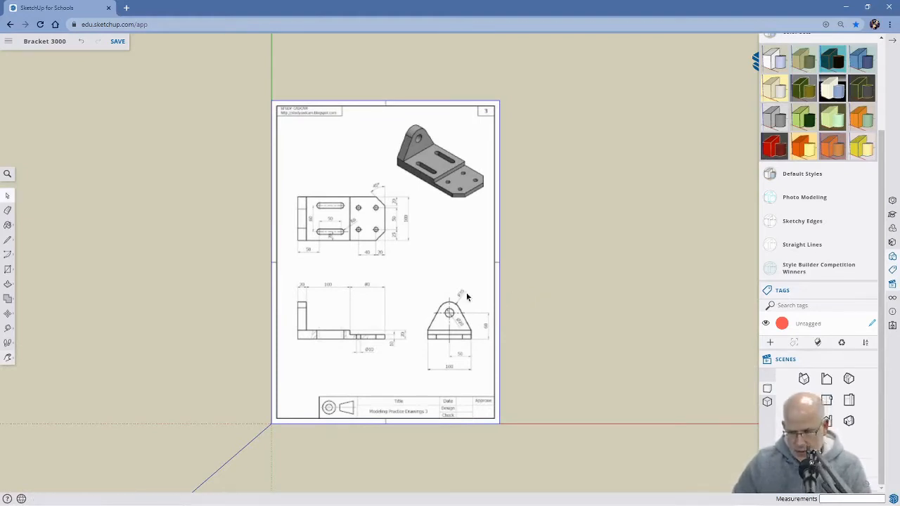
{"action": "right_click", "coordinate": [323, 151]}
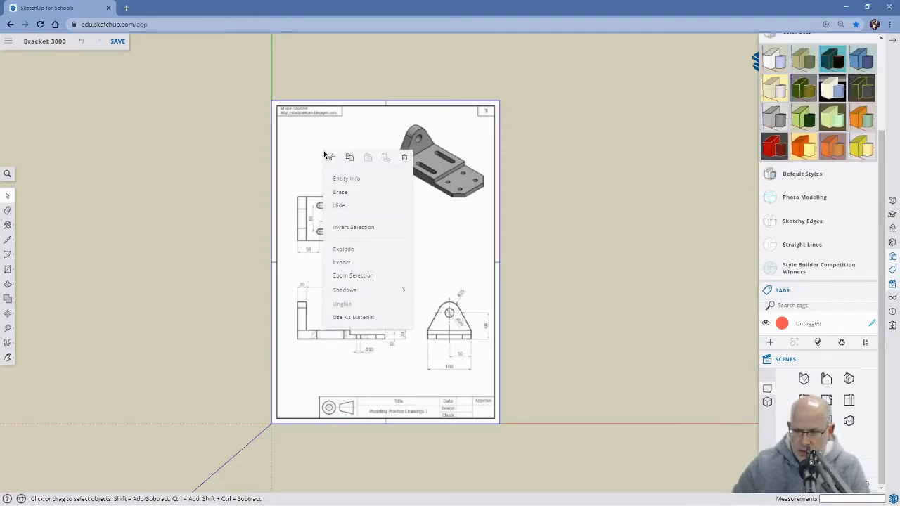
{"action": "left_click", "coordinate": [360, 250]}
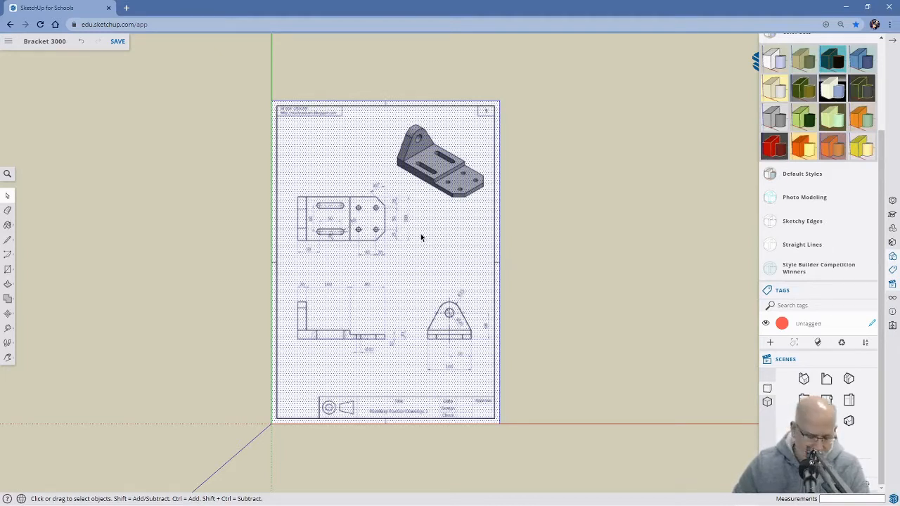
Draw a rectangle about 465 by 444 mm around the three dimensioned views and delete the rest of the sheet outside it.
{"action": "key", "text": "r"}
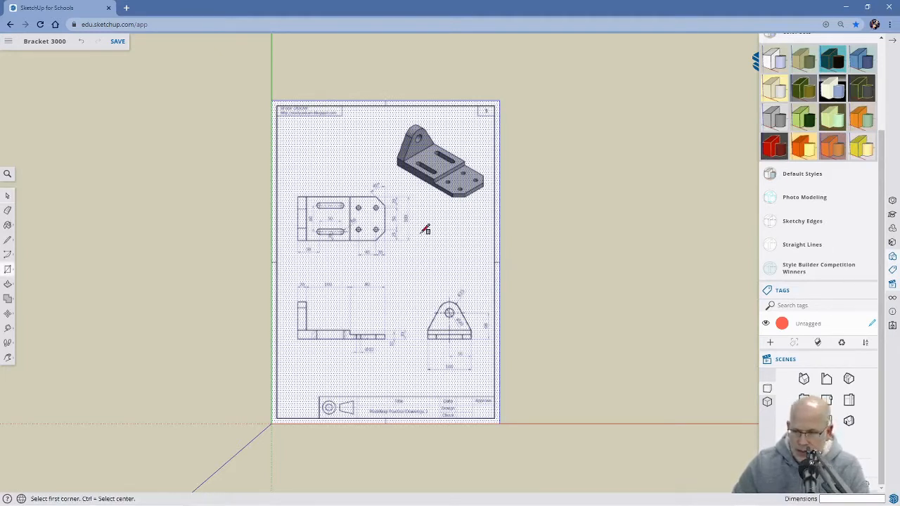
{"action": "left_click", "coordinate": [294, 182]}
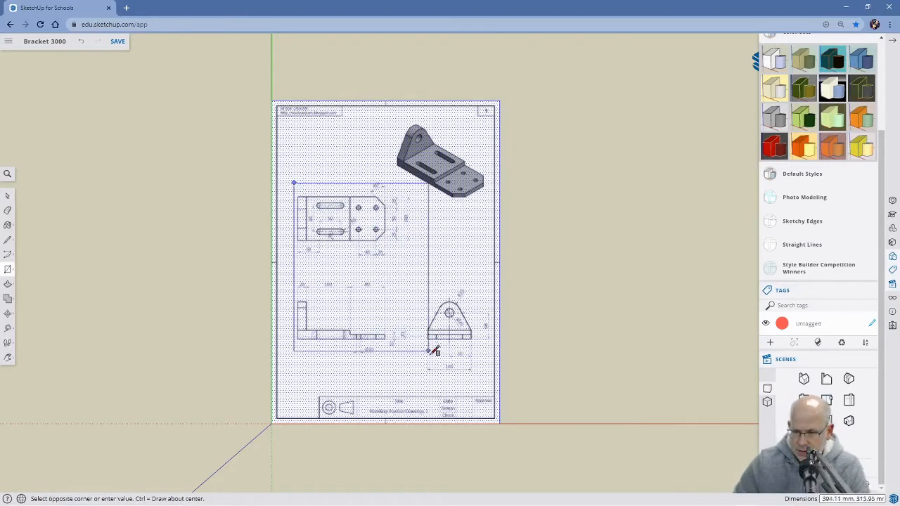
{"action": "left_click", "coordinate": [492, 371]}
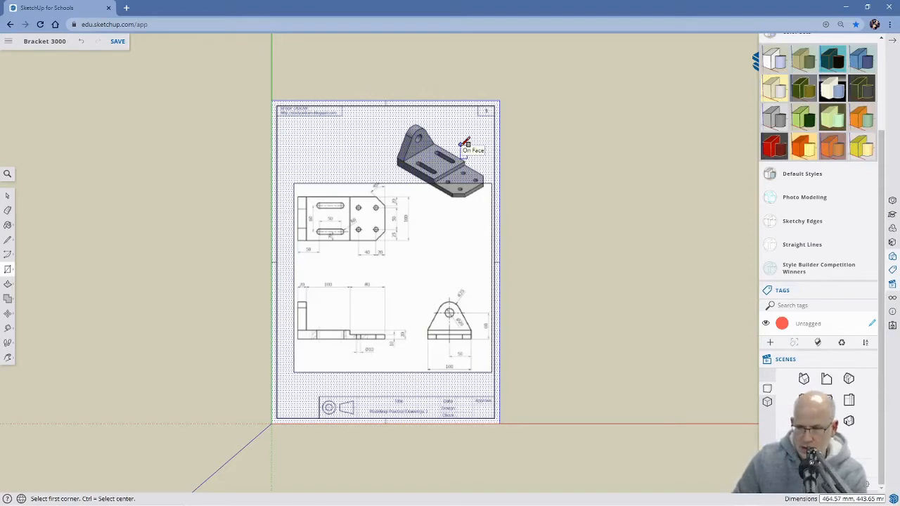
{"action": "key", "text": "Delete"}
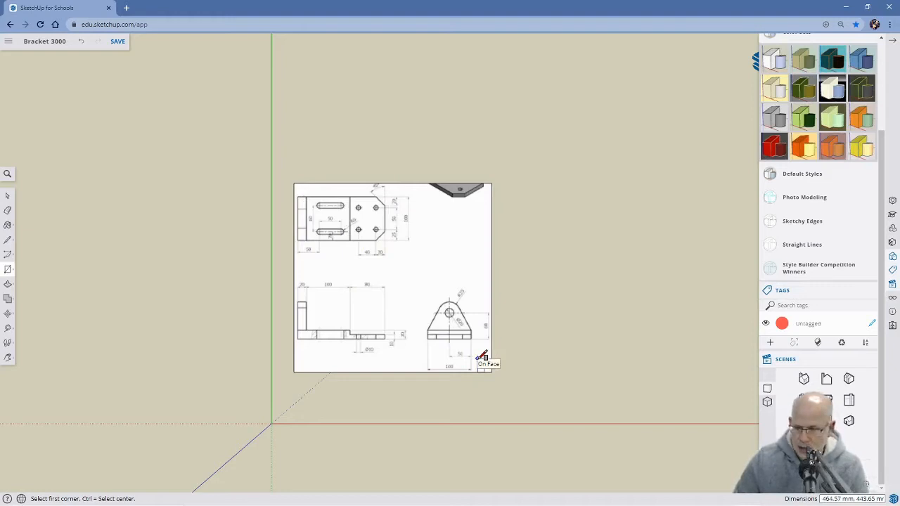
Draw two horizontal lines about 465 mm long across the full rectangle, in the gap between the top view and the front view.
{"action": "key", "text": "l"}
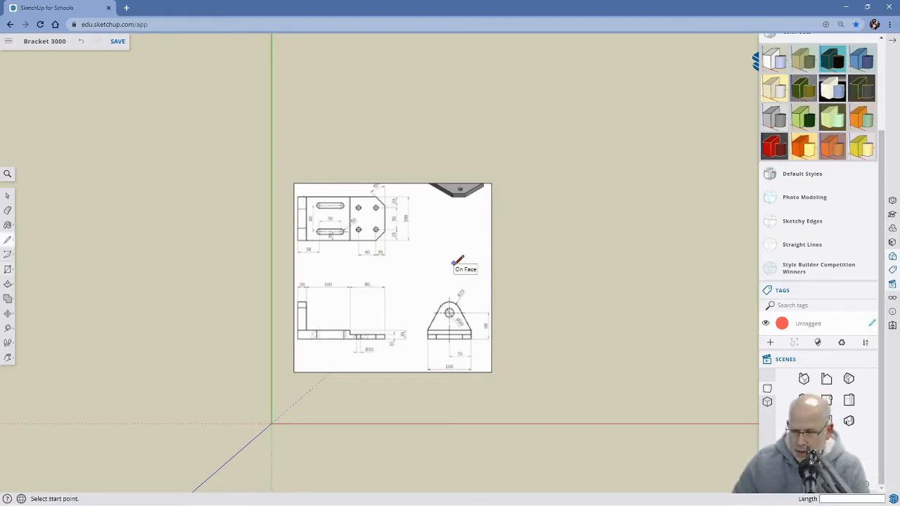
{"action": "left_click", "coordinate": [294, 257]}
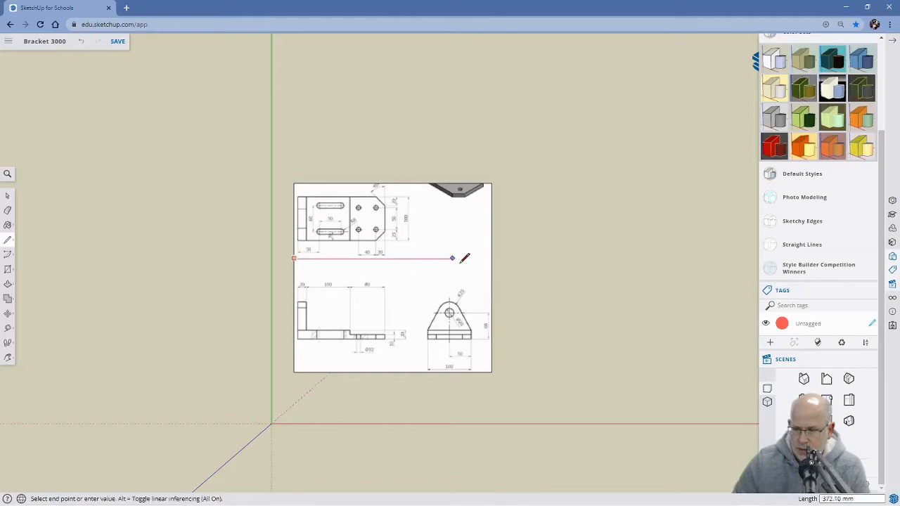
{"action": "left_click", "coordinate": [495, 257]}
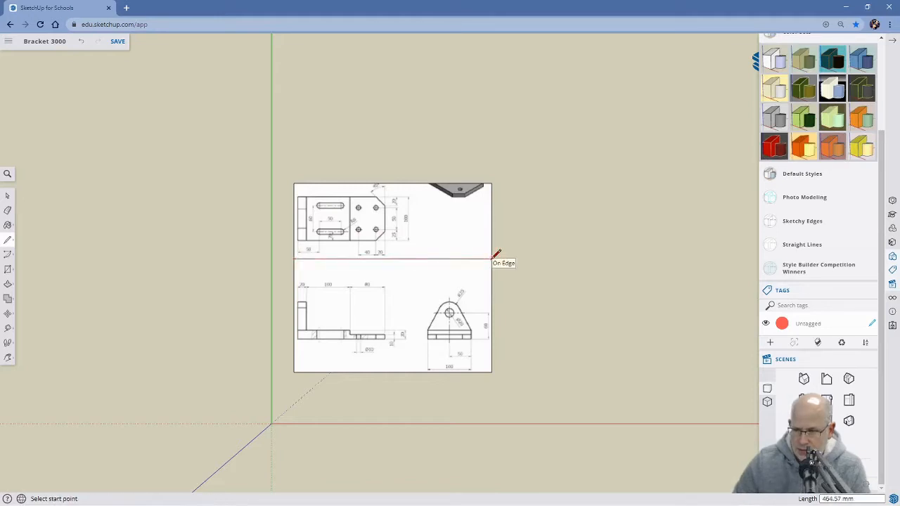
{"action": "left_click", "coordinate": [294, 279]}
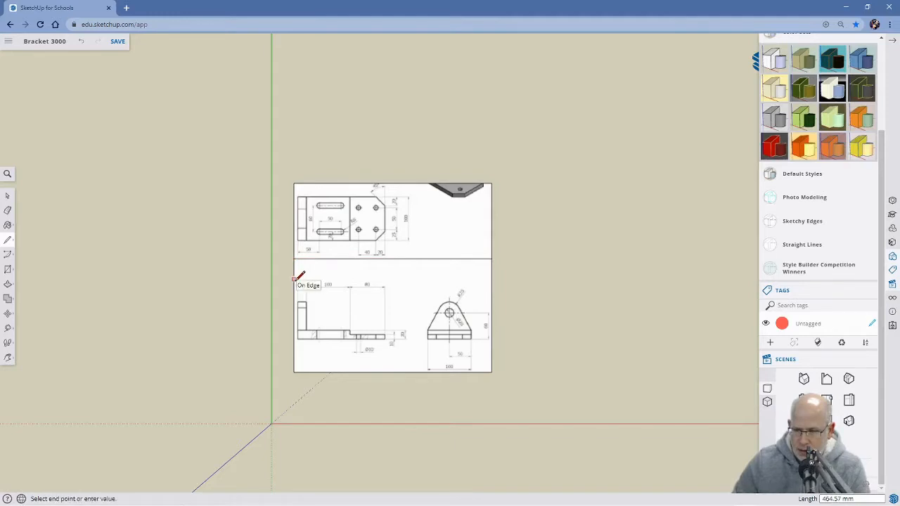
{"action": "left_click", "coordinate": [492, 279]}
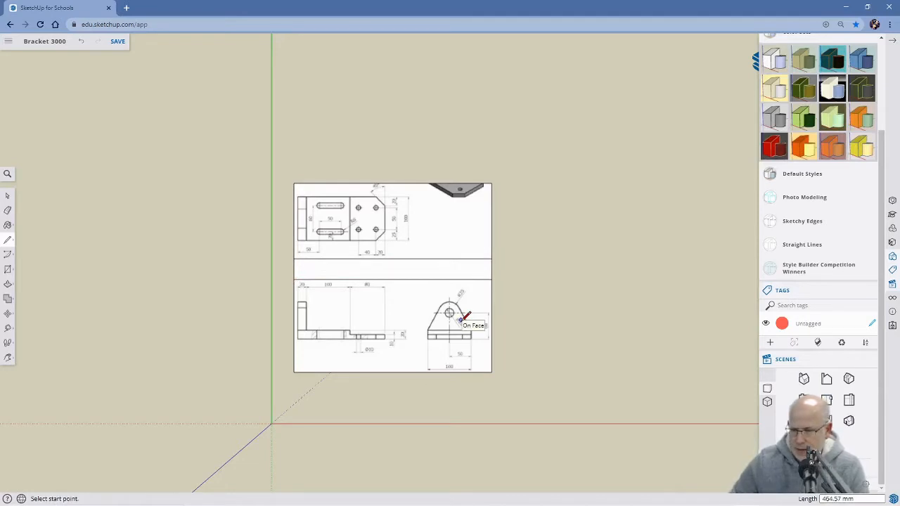
Frame the lower views with a full-height vertical line between them, a horizontal line below the front view and a vertical line beside the side view.
{"action": "left_click", "coordinate": [413, 183]}
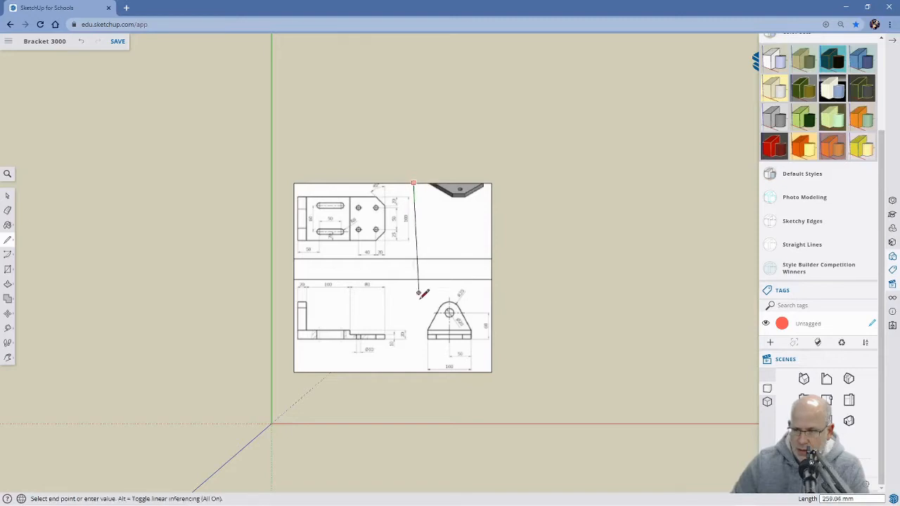
{"action": "left_click", "coordinate": [413, 372]}
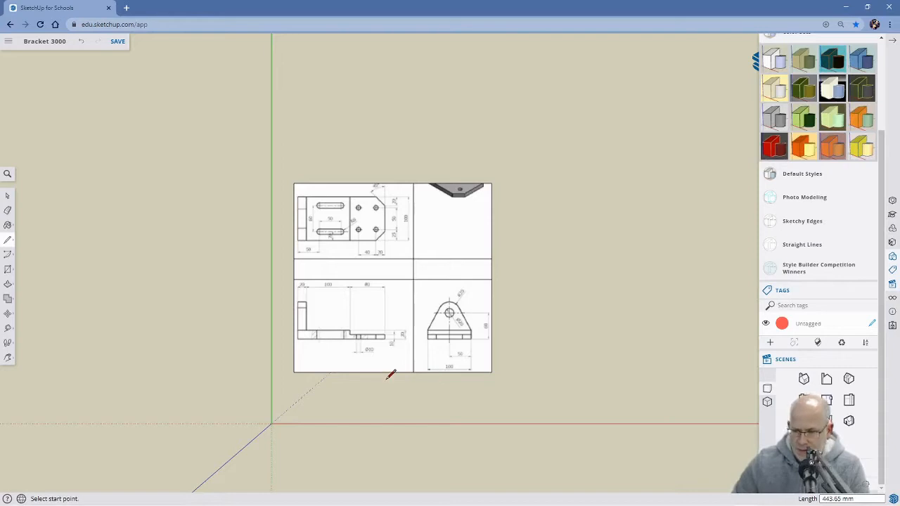
{"action": "left_click", "coordinate": [294, 356]}
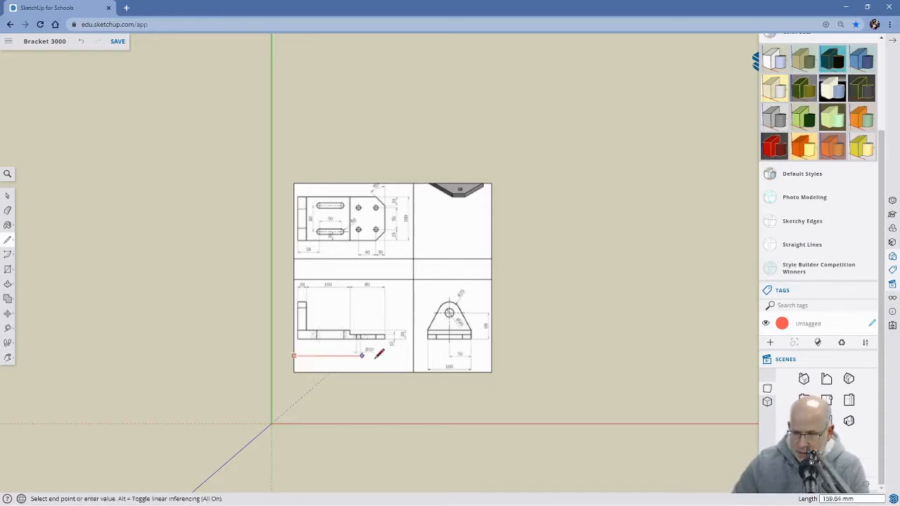
{"action": "left_click", "coordinate": [413, 356]}
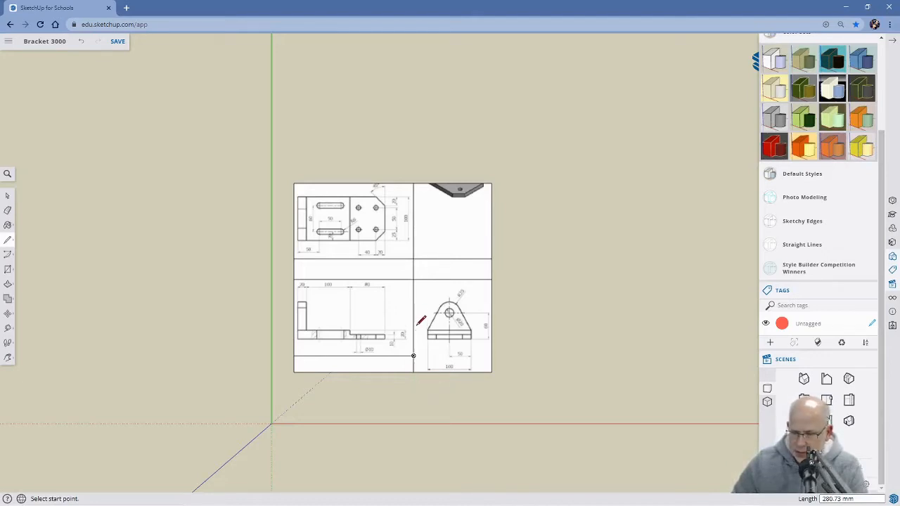
{"action": "left_click", "coordinate": [422, 279]}
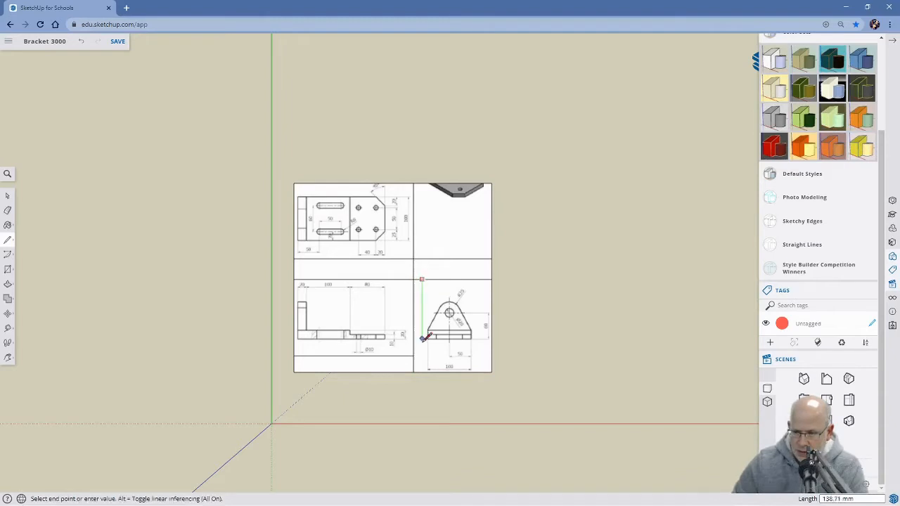
{"action": "left_click", "coordinate": [421, 372]}
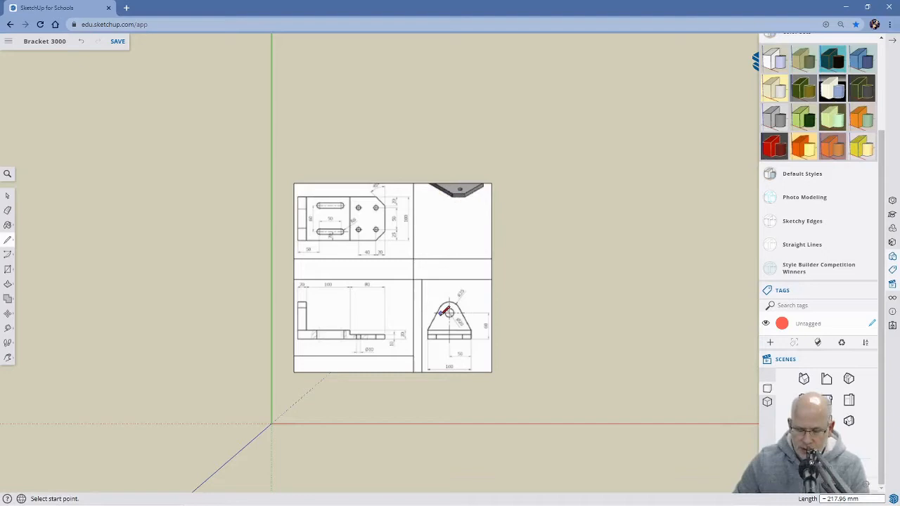
Delete the unneeded faces around the three views: the pictorial remnant, the middle strips, the strip below the front view and the narrow vertical strip.
{"action": "key", "text": "space"}
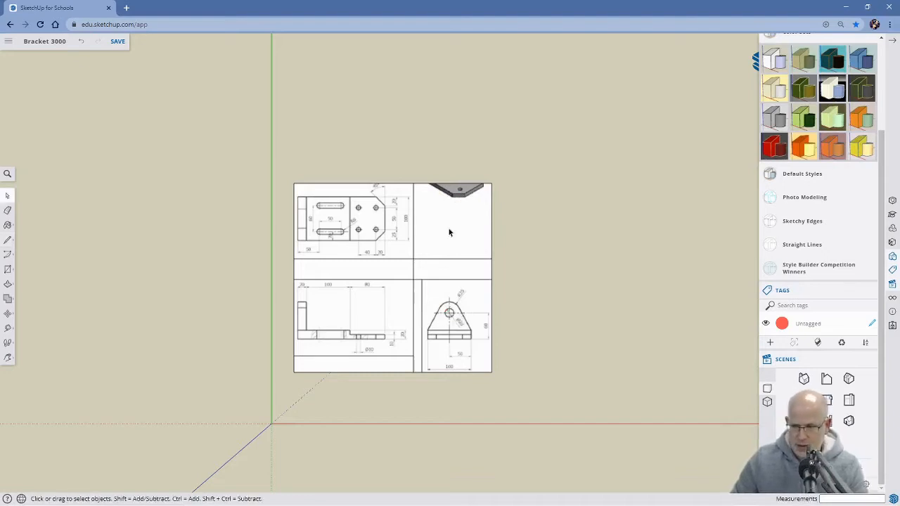
{"action": "left_click", "coordinate": [450, 230]}
{"action": "key", "text": "Delete"}
{"action": "left_click", "coordinate": [451, 275]}
{"action": "key", "text": "Delete"}
{"action": "left_click", "coordinate": [388, 275]}
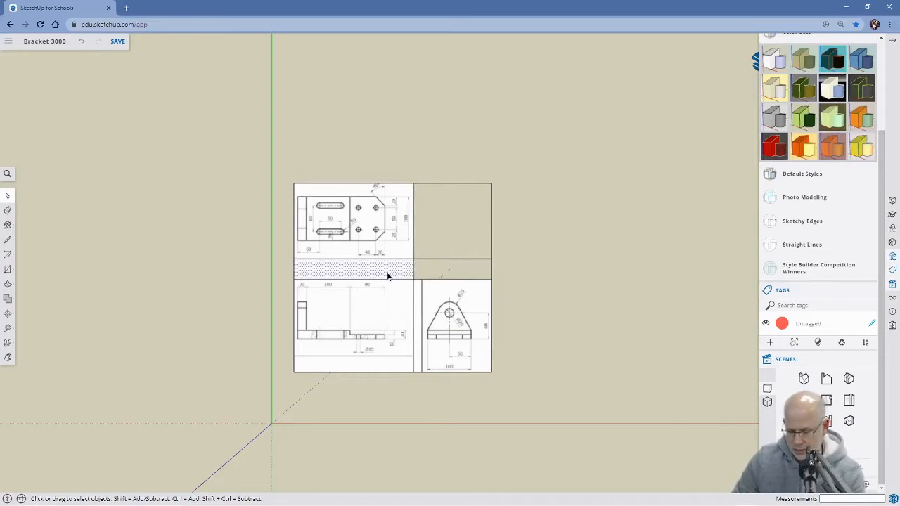
{"action": "key", "text": "Delete"}
{"action": "left_click", "coordinate": [379, 371]}
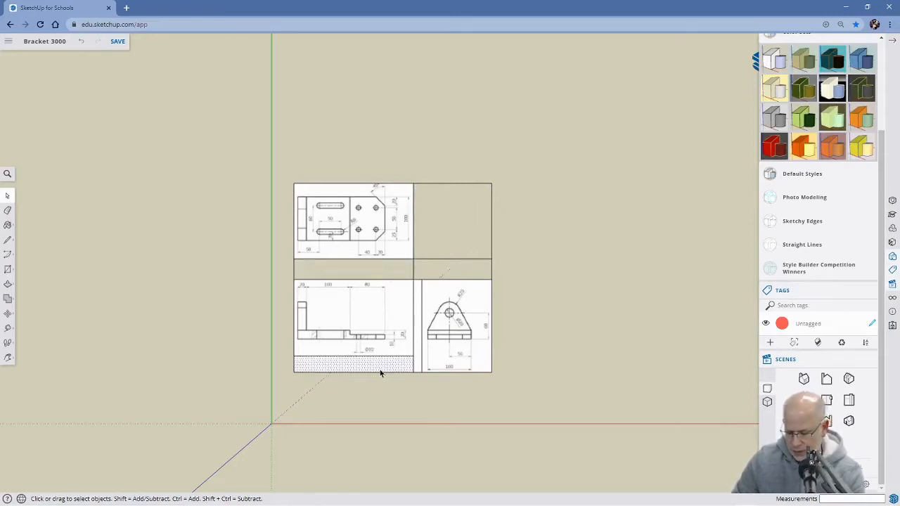
{"action": "key", "text": "Delete"}
{"action": "left_click", "coordinate": [417, 320]}
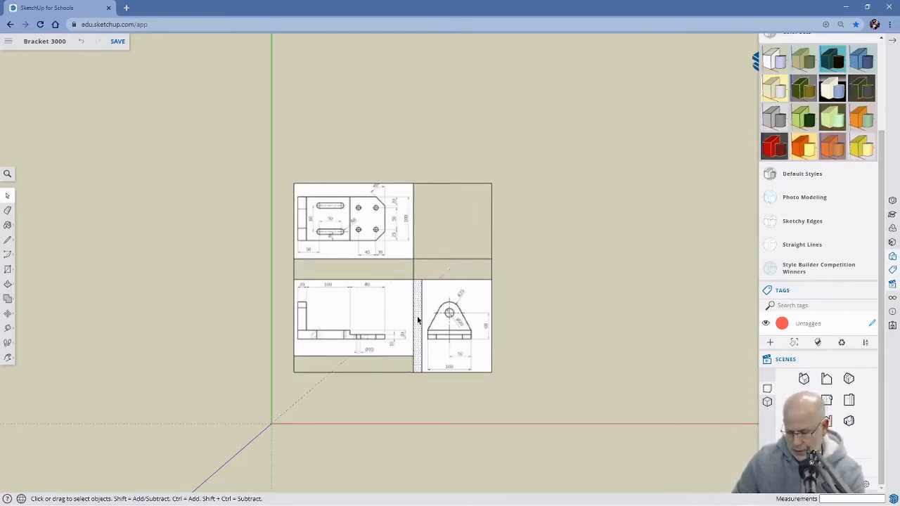
{"action": "key", "text": "Delete"}
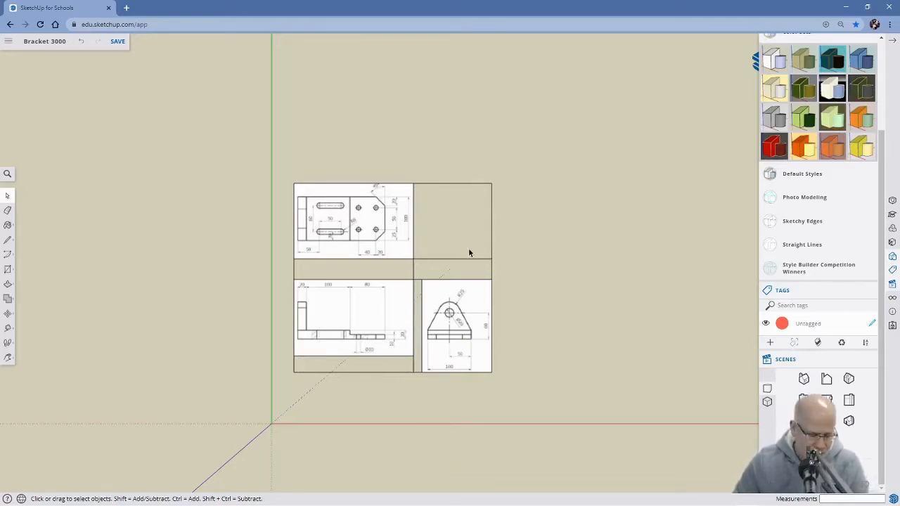
Erase the leftover edges around the deleted areas so only the three rectangular view outlines remain.
{"action": "key", "text": "e"}
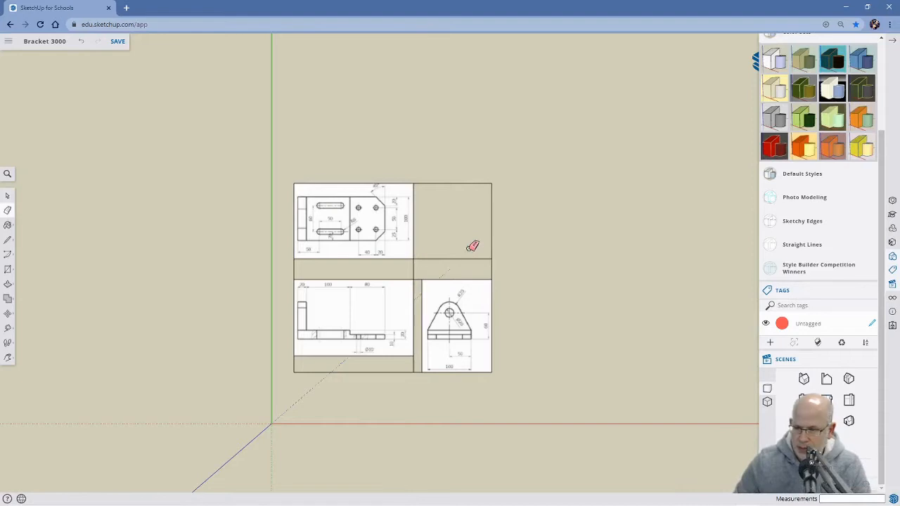
{"action": "left_click", "coordinate": [471, 183]}
{"action": "left_click", "coordinate": [492, 194]}
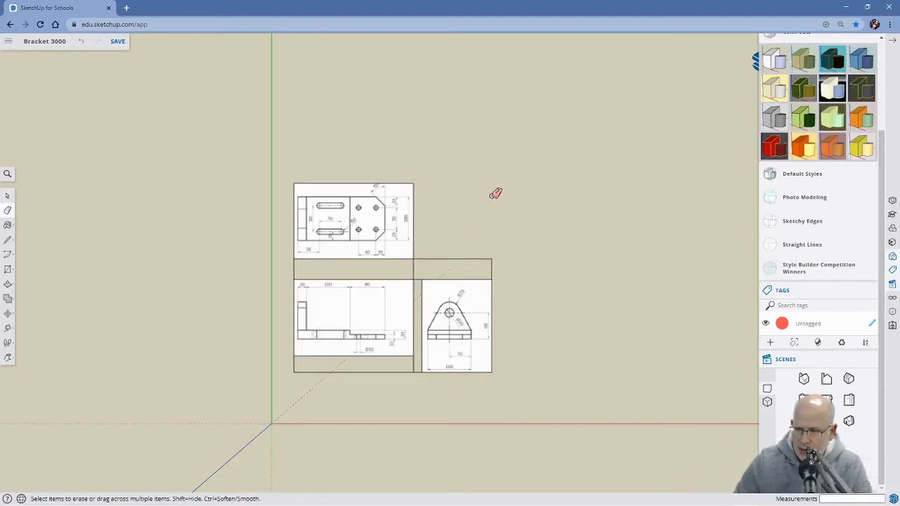
{"action": "left_click", "coordinate": [443, 258]}
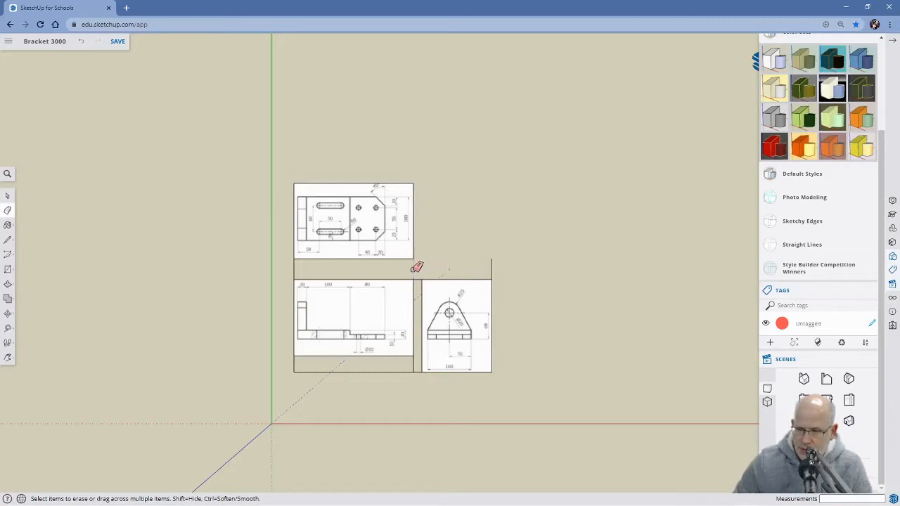
{"action": "left_click", "coordinate": [491, 269]}
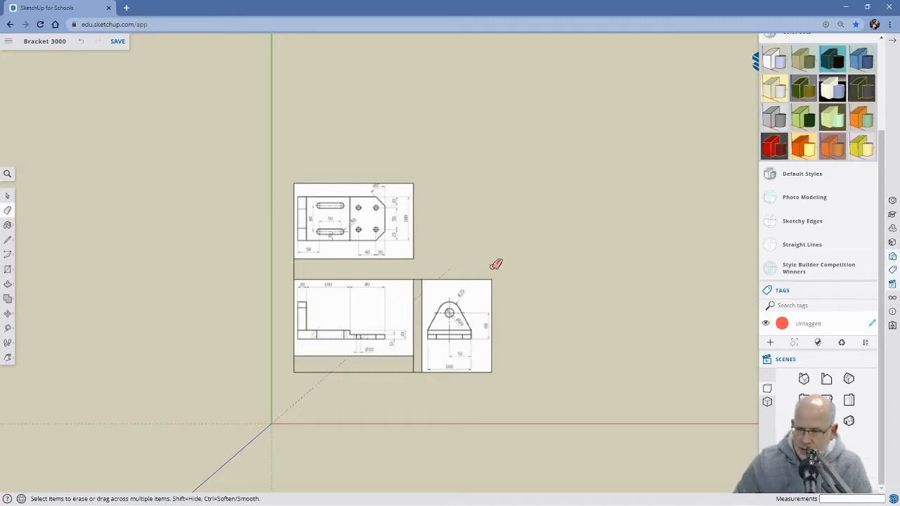
{"action": "left_click", "coordinate": [295, 269]}
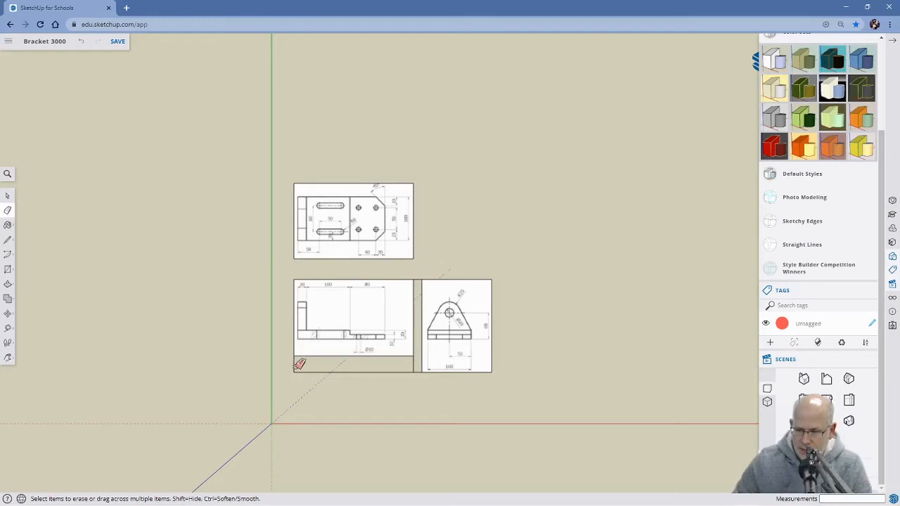
{"action": "left_click", "coordinate": [302, 371]}
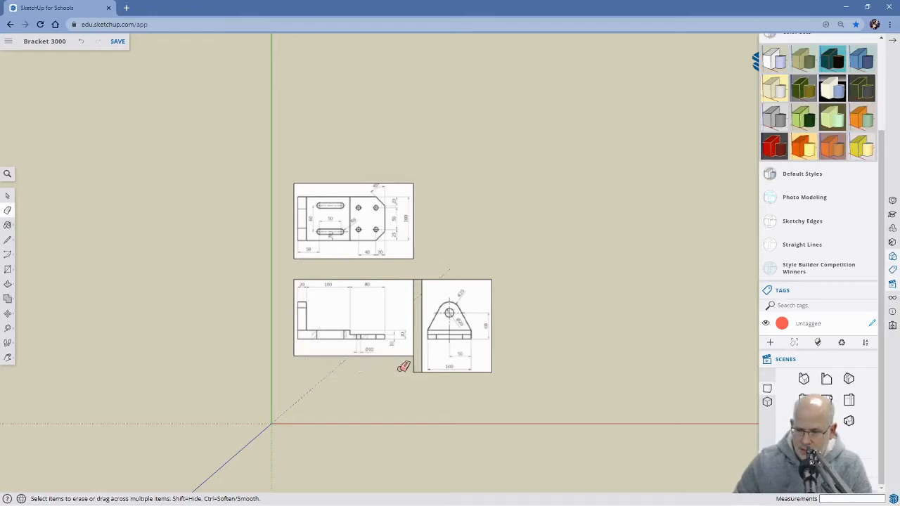
{"action": "left_click", "coordinate": [419, 370]}
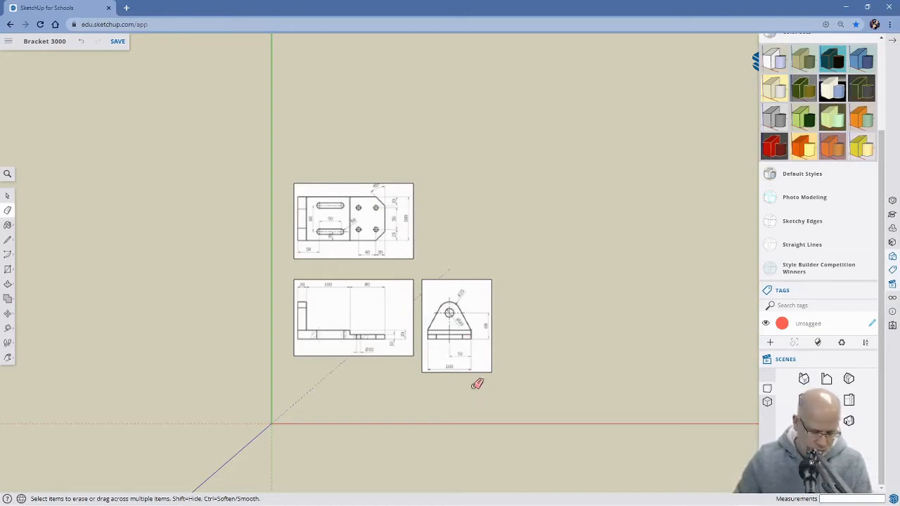
Make the top view face and the front view face into two separate groups.
{"action": "key", "text": "space"}
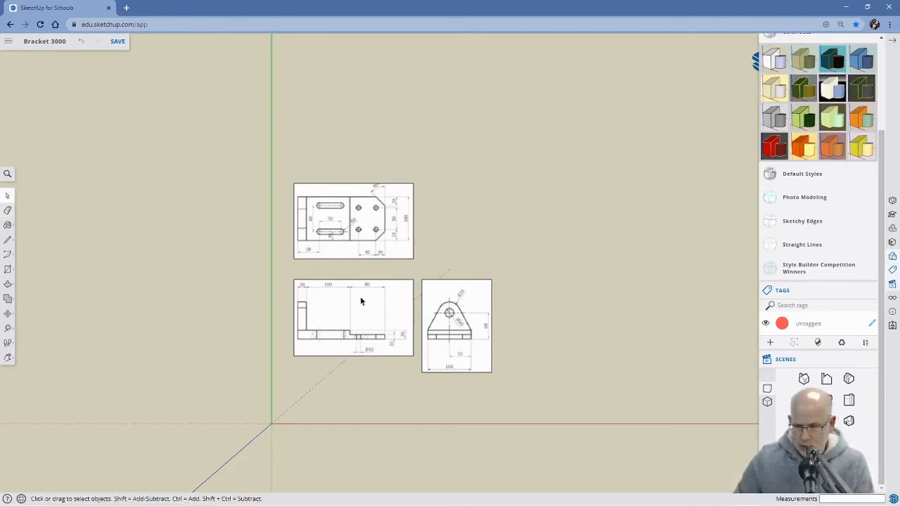
{"action": "left_click", "coordinate": [344, 216]}
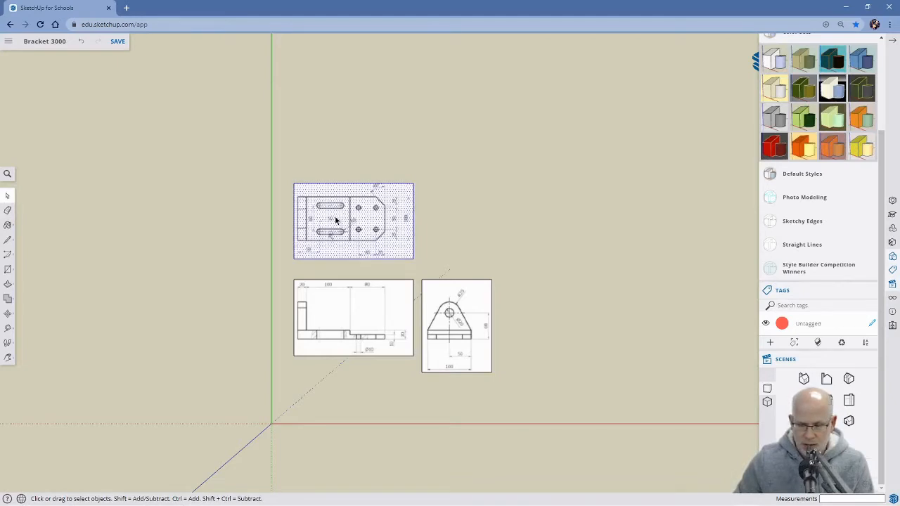
{"action": "right_click", "coordinate": [335, 220]}
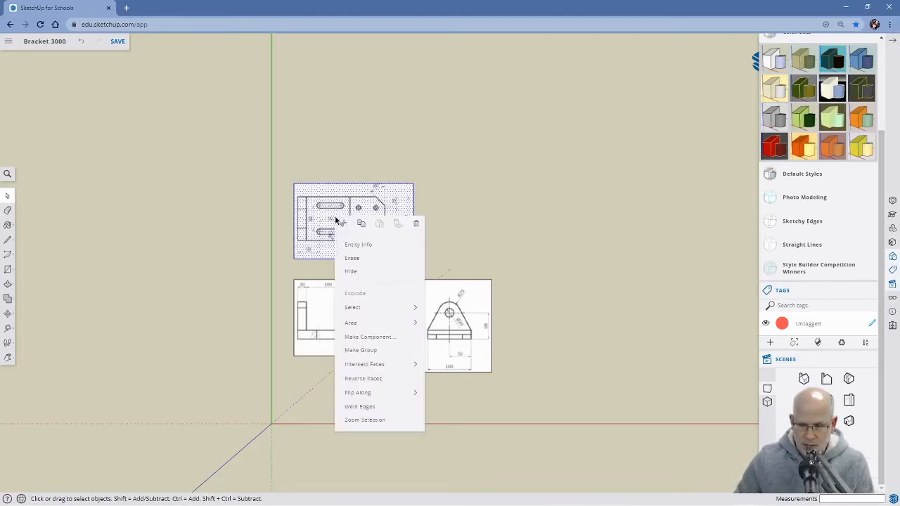
{"action": "left_click", "coordinate": [368, 351]}
{"action": "left_click", "coordinate": [345, 312]}
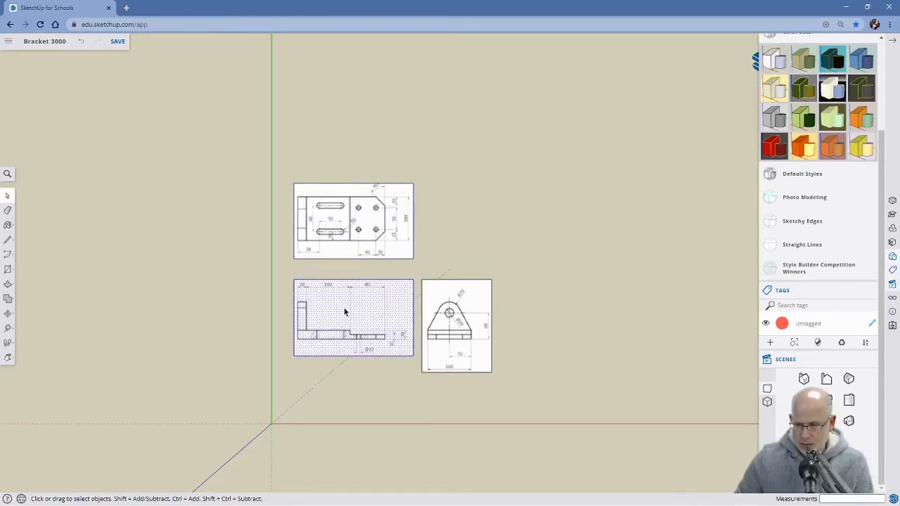
{"action": "right_click", "coordinate": [345, 311]}
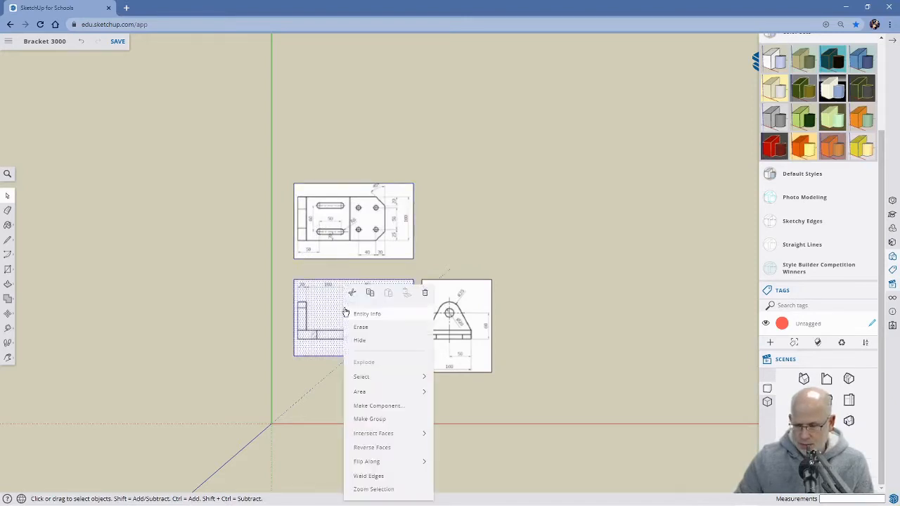
{"action": "left_click", "coordinate": [366, 419]}
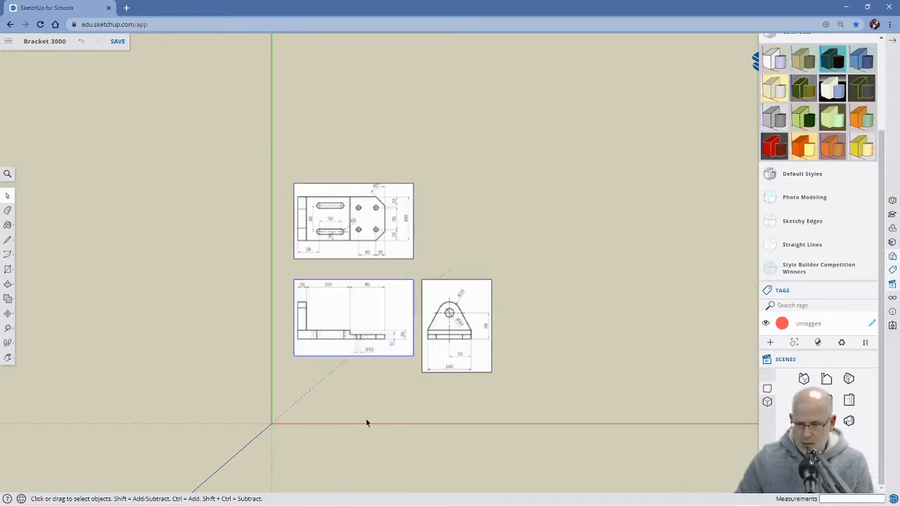
Make the side view face into its own group and save the model.
{"action": "left_click", "coordinate": [462, 322]}
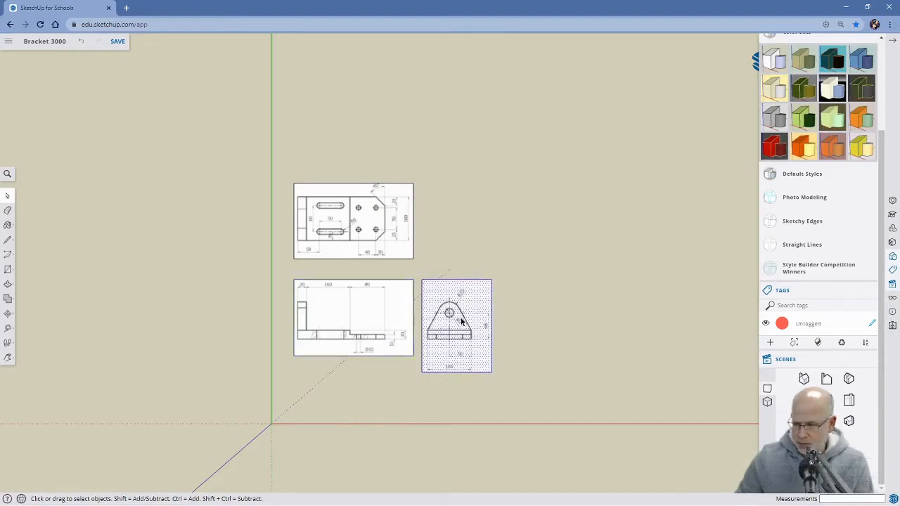
{"action": "right_click", "coordinate": [461, 322]}
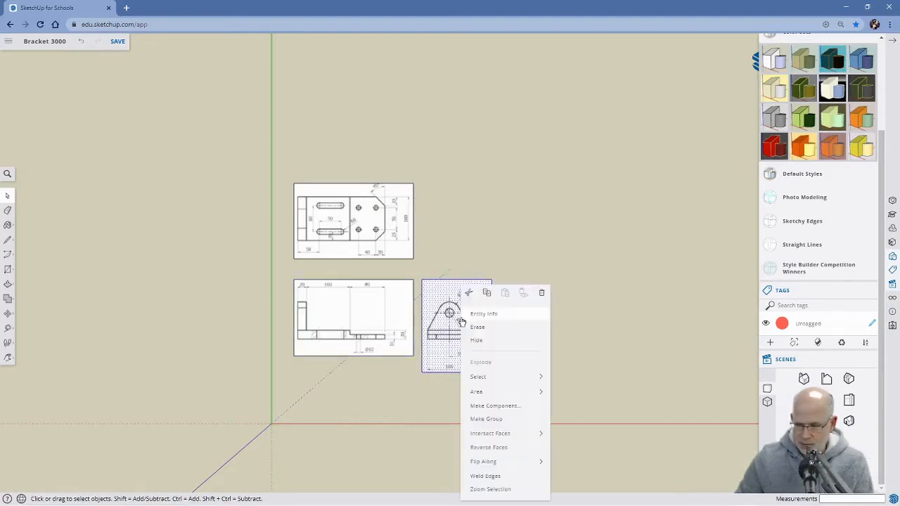
{"action": "left_click", "coordinate": [480, 419]}
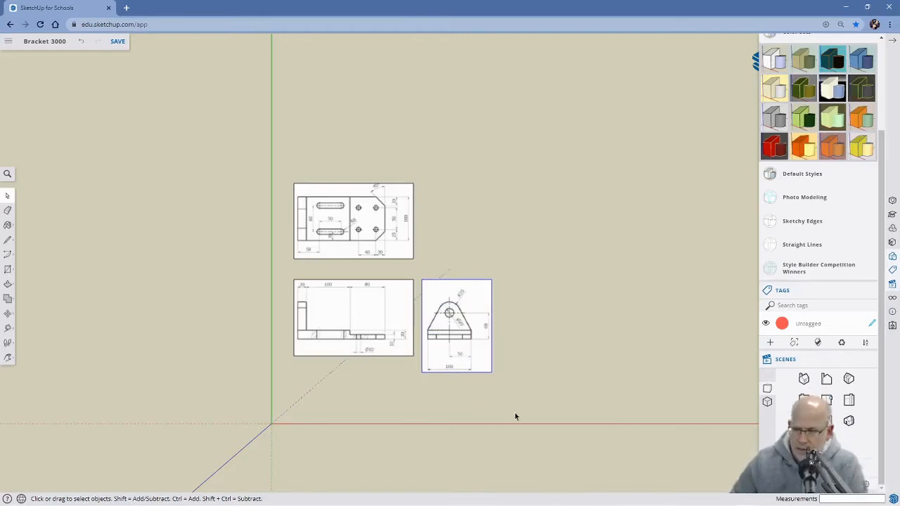
{"action": "left_click", "coordinate": [891, 42]}
{"action": "scroll", "coordinate": [511, 378], "scroll_direction": "up", "scroll_amount": 2}
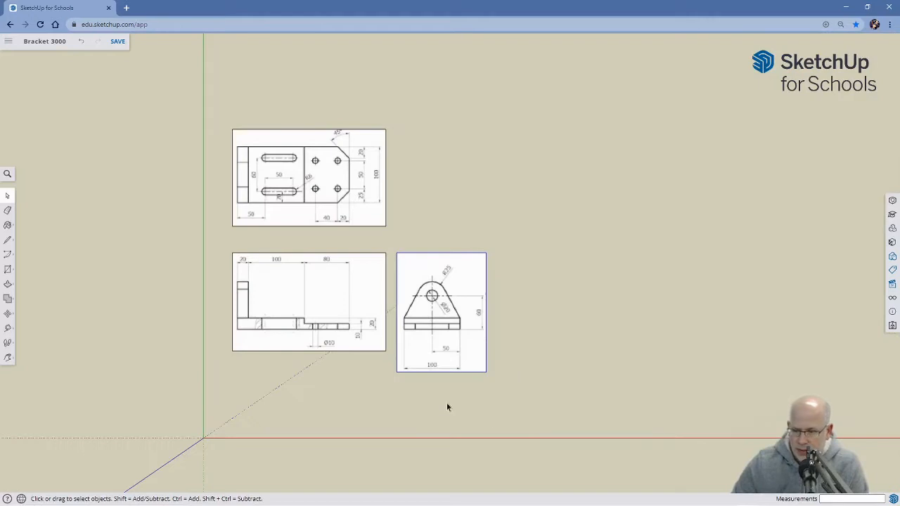
{"action": "middle_click_drag", "start_coordinate": [417, 420], "coordinate": [507, 401], "text": "shift"}
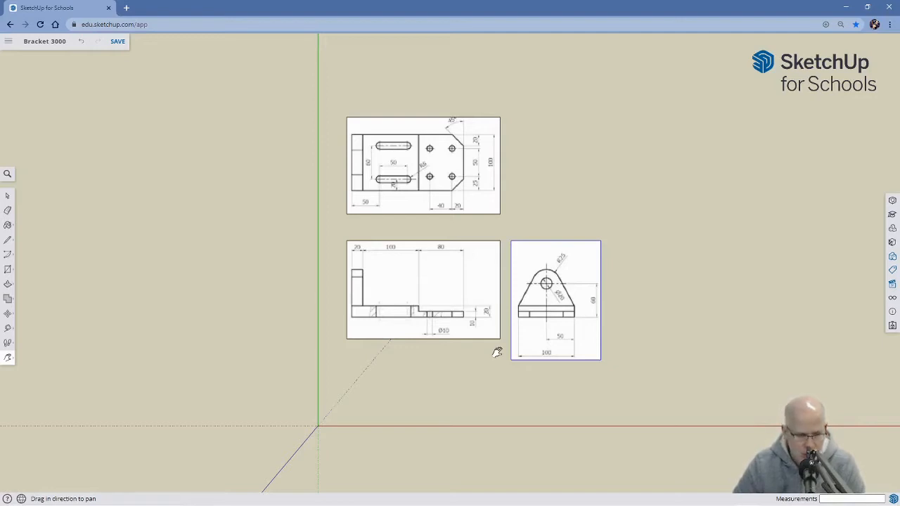
{"action": "key", "text": "ctrl+s"}
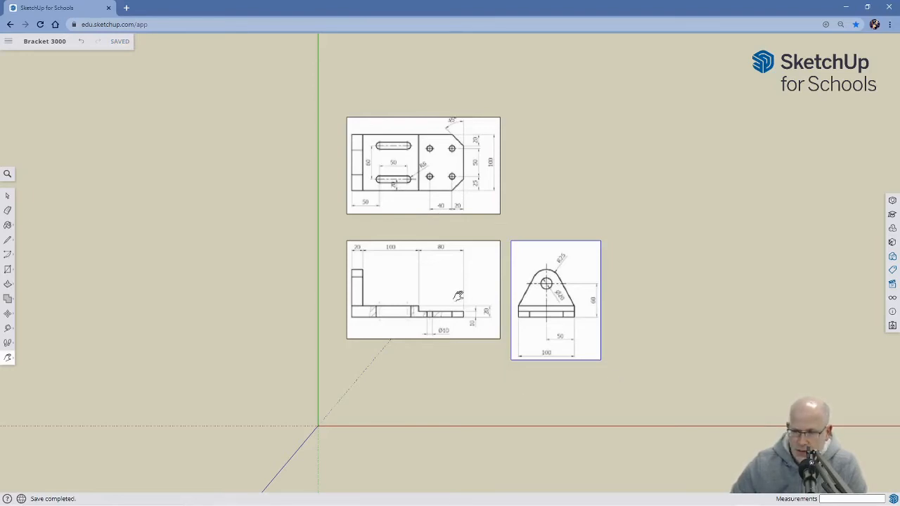
In a 3D view, move the top view group by its outer corner onto the axes origin.
{"action": "key", "text": "o"}
{"action": "left_click_drag", "start_coordinate": [609, 400], "coordinate": [395, 209]}
{"action": "key", "text": "h"}
{"action": "key", "text": "o"}
{"action": "left_click_drag", "start_coordinate": [617, 413], "coordinate": [547, 261]}
{"action": "key", "text": "h"}
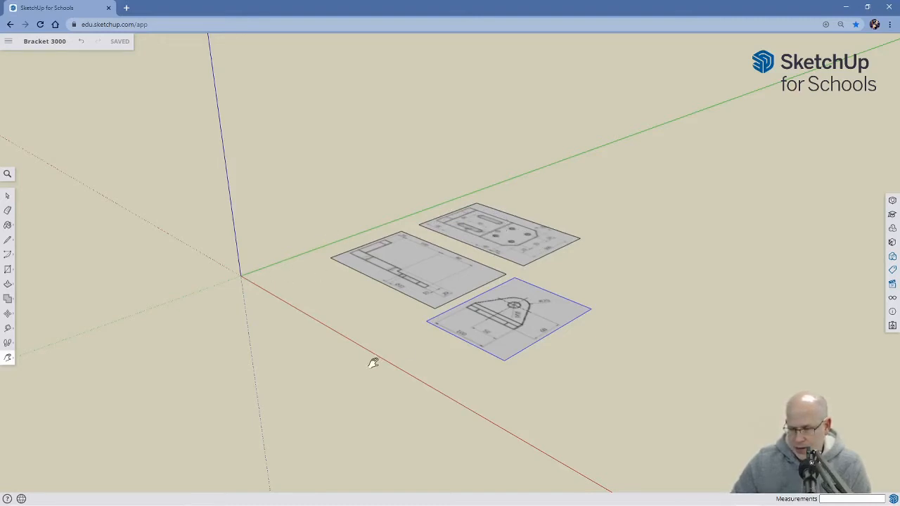
{"action": "key", "text": "space"}
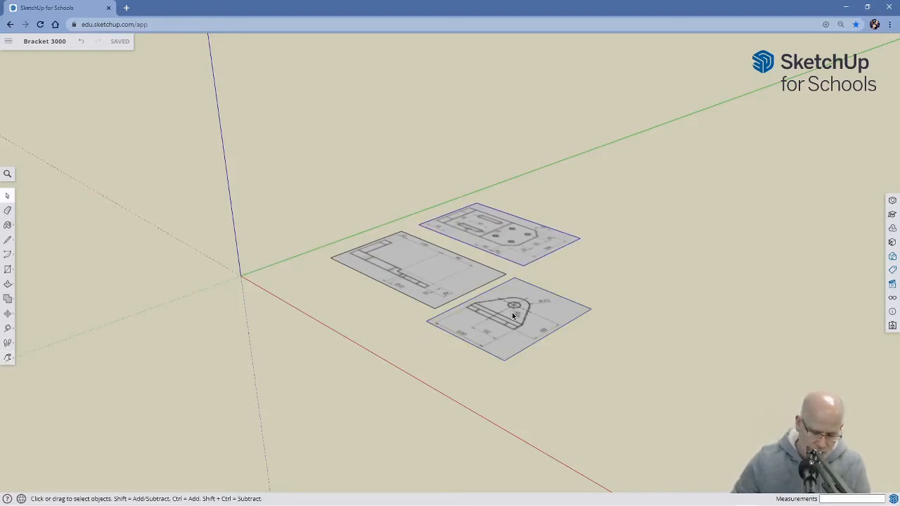
{"action": "key", "text": "m"}
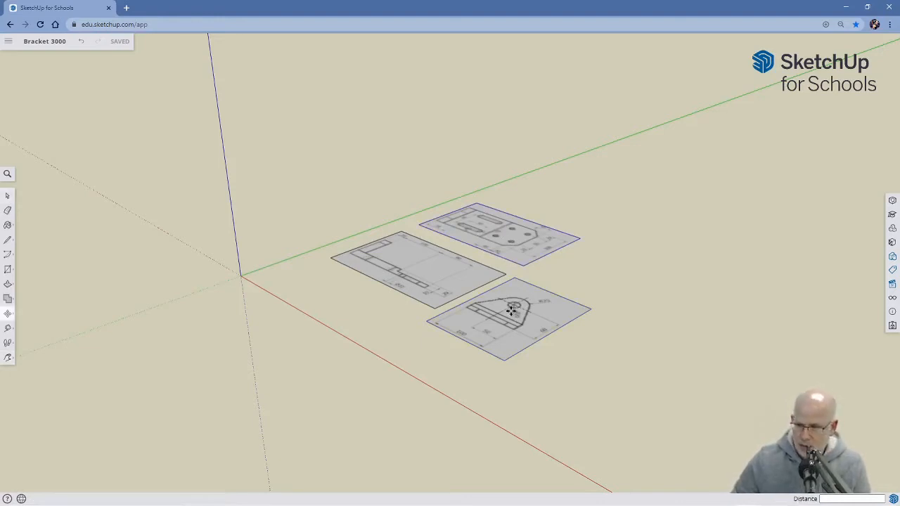
{"action": "left_click", "coordinate": [420, 225]}
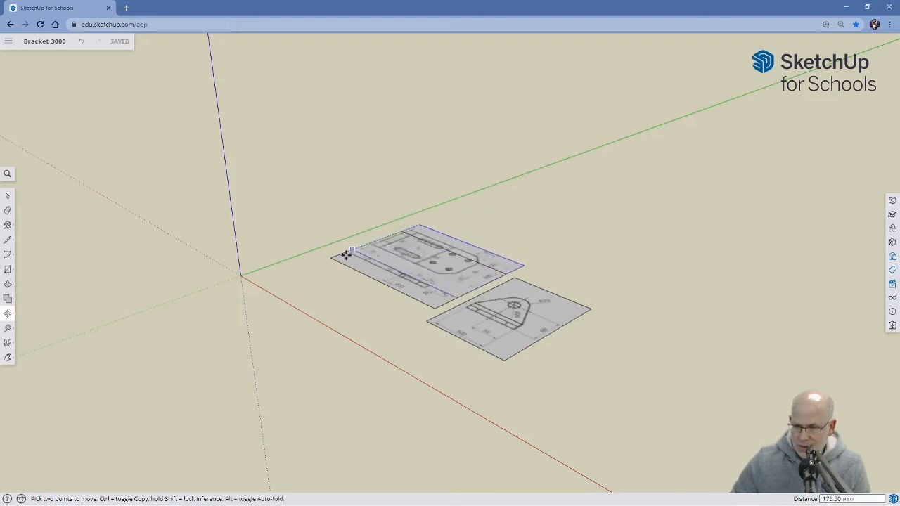
{"action": "left_click", "coordinate": [240, 276]}
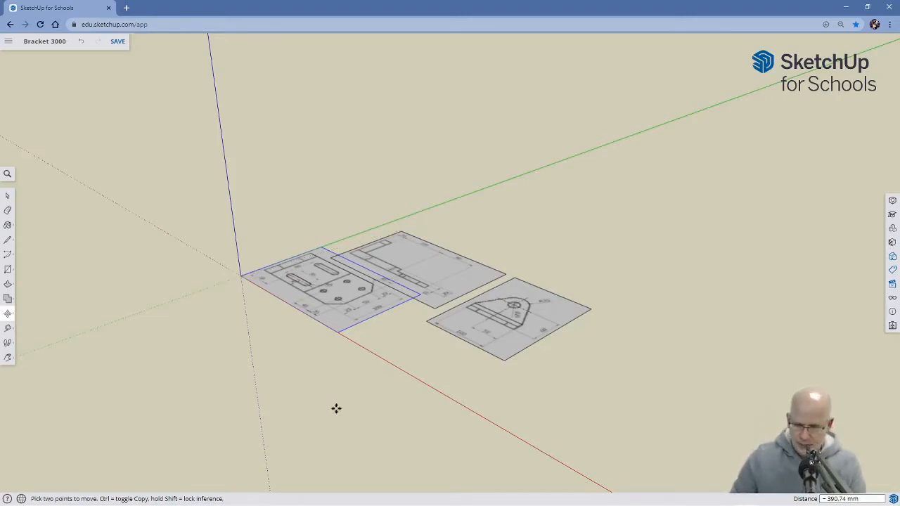
Move the front view group about 51 mm along the green axis, clear of the top view.
{"action": "key", "text": "space"}
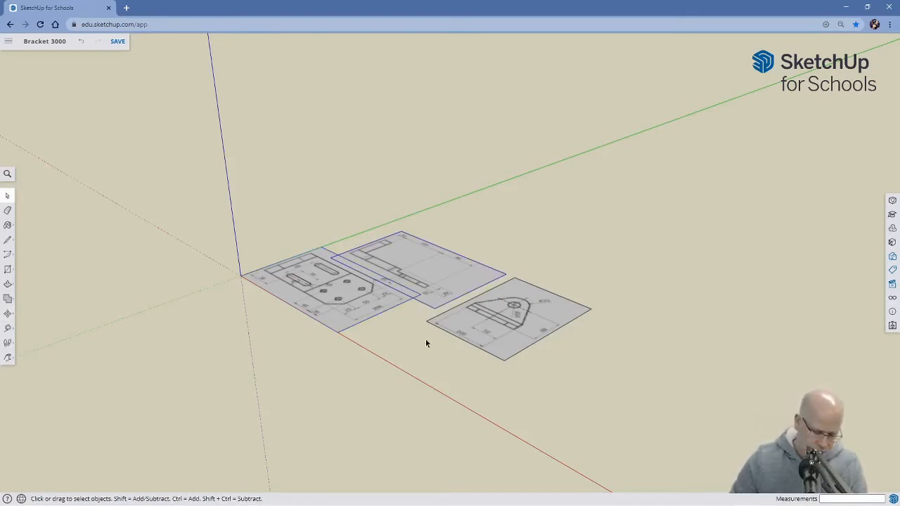
{"action": "key", "text": "m"}
{"action": "left_click", "coordinate": [417, 275]}
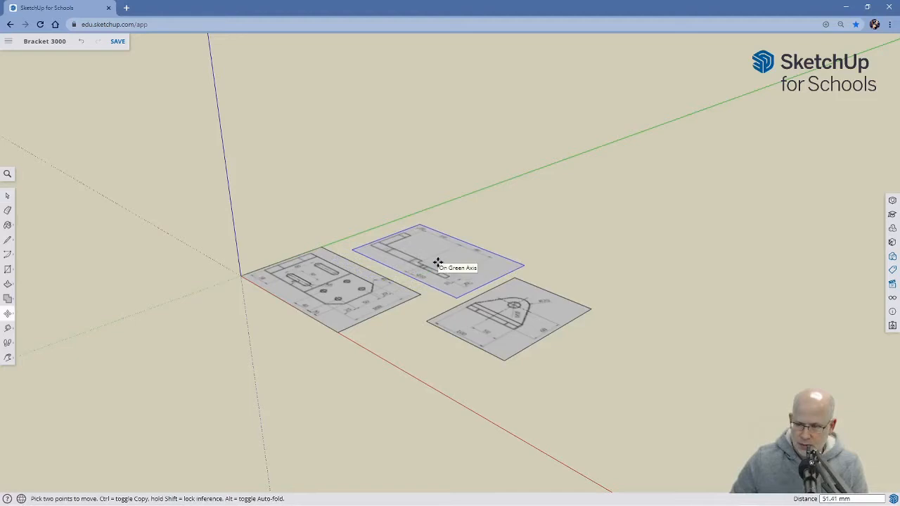
{"action": "left_click", "coordinate": [437, 263]}
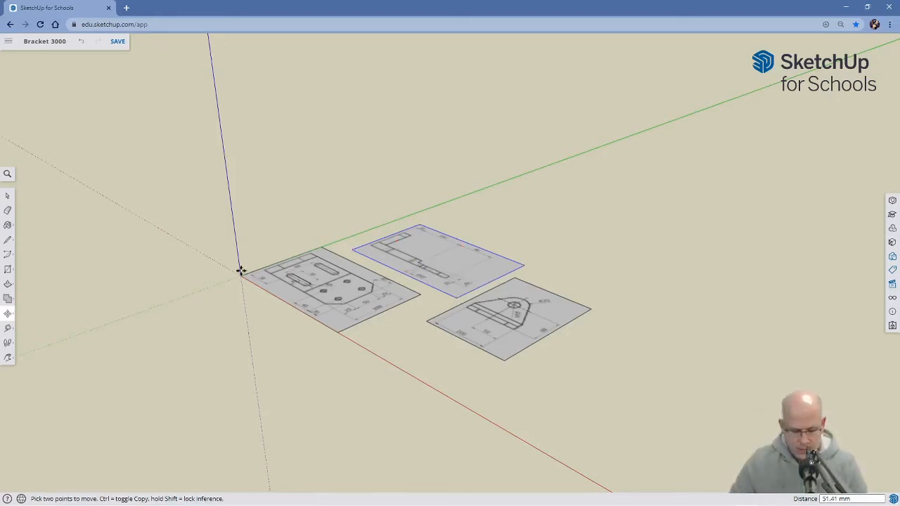
Rotate the front view group 90 degrees about its bottom edge so it stands upright facing the top view.
{"action": "key", "text": "q"}
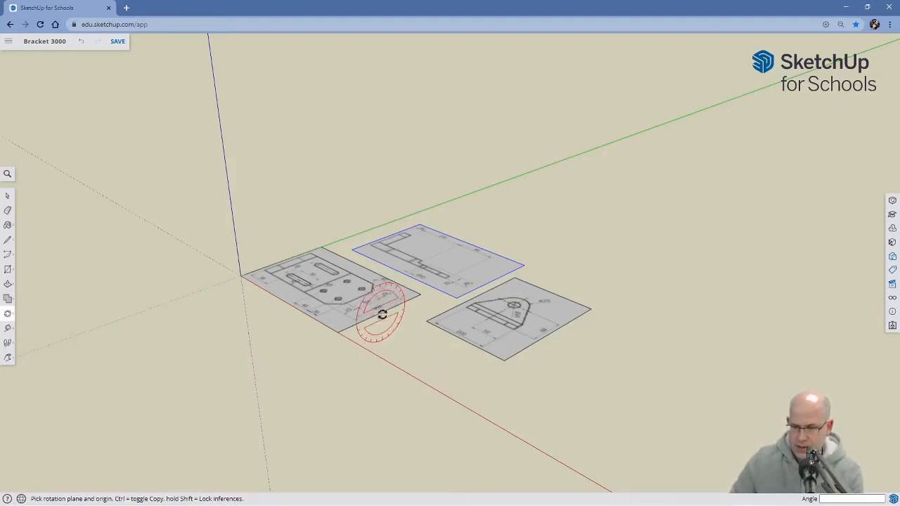
{"action": "left_click", "coordinate": [352, 250]}
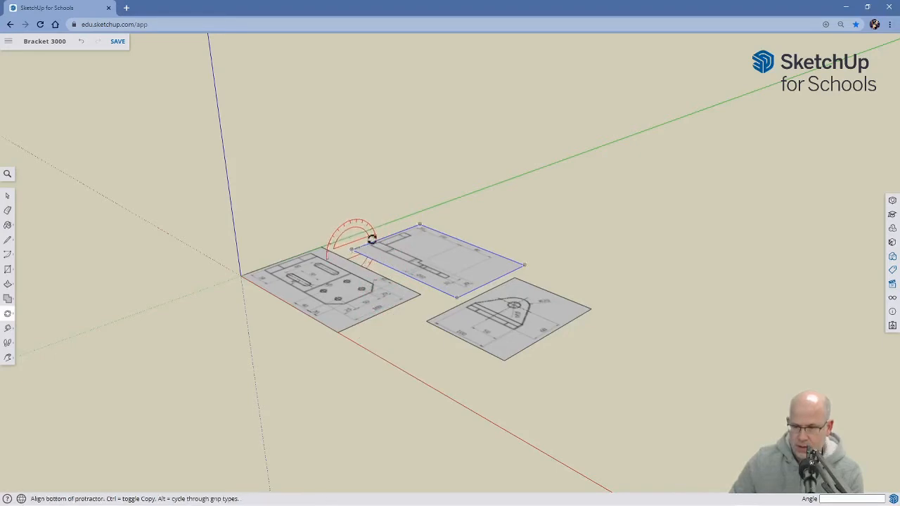
{"action": "left_click", "coordinate": [457, 209]}
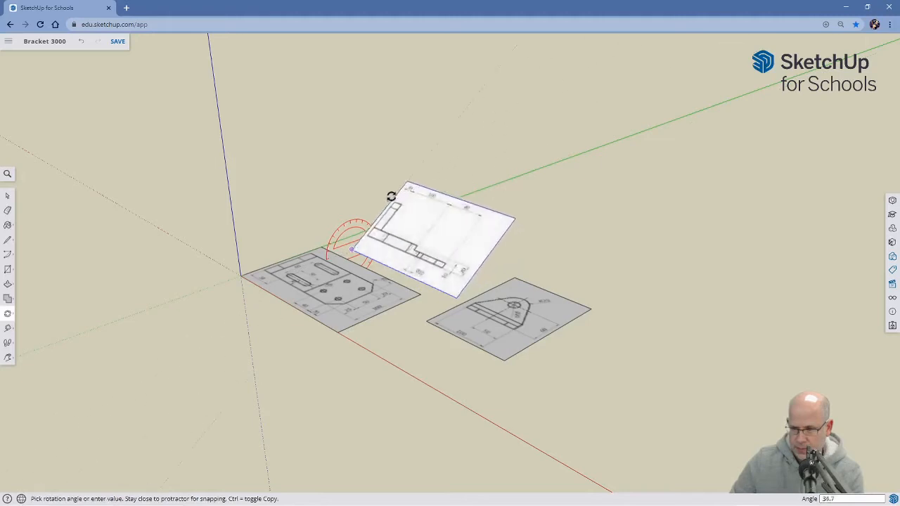
{"action": "left_click", "coordinate": [345, 202]}
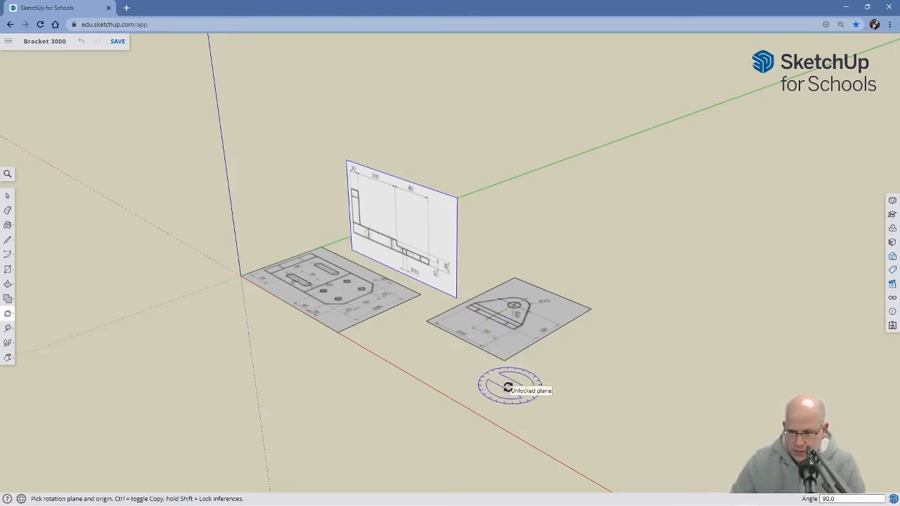
Rotate the side view group 90 degrees about its bottom edge, in the plane perpendicular to the red axis, so it stands upright.
{"action": "key", "text": "space"}
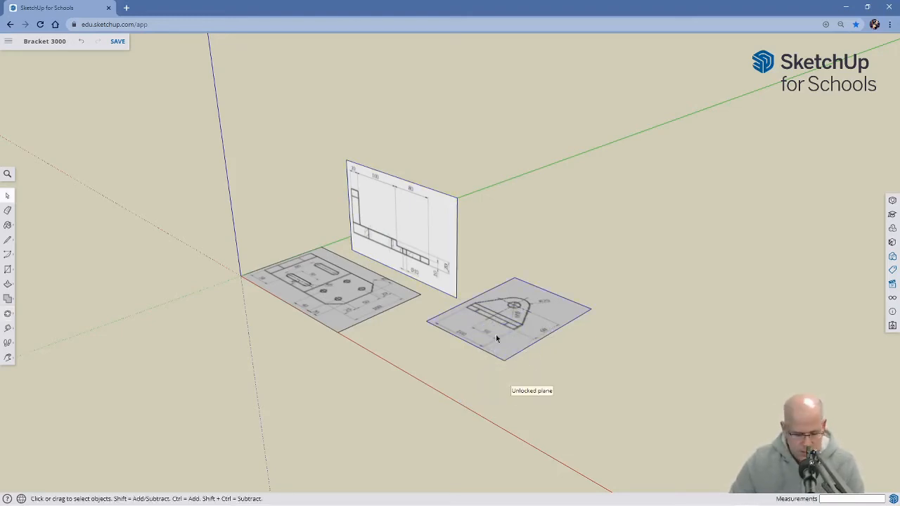
{"action": "key", "text": "q"}
{"action": "key", "text": "Right"}
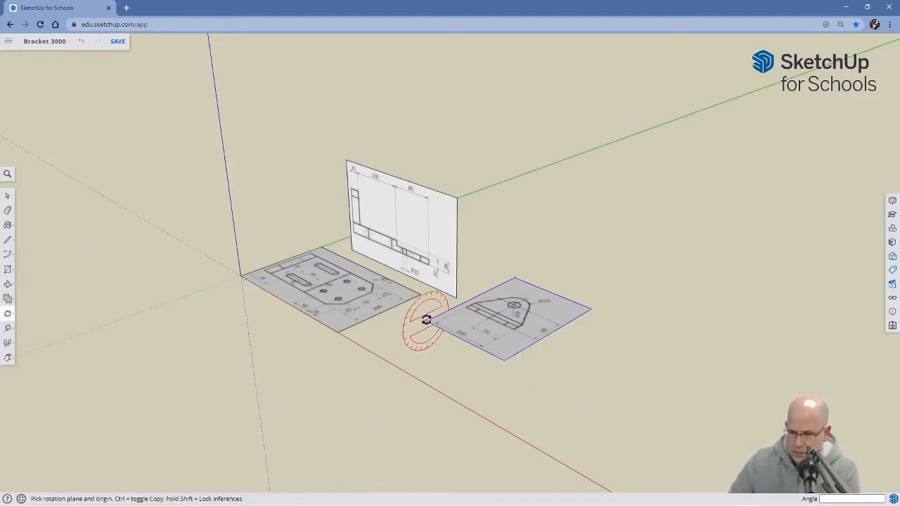
{"action": "left_click", "coordinate": [427, 321]}
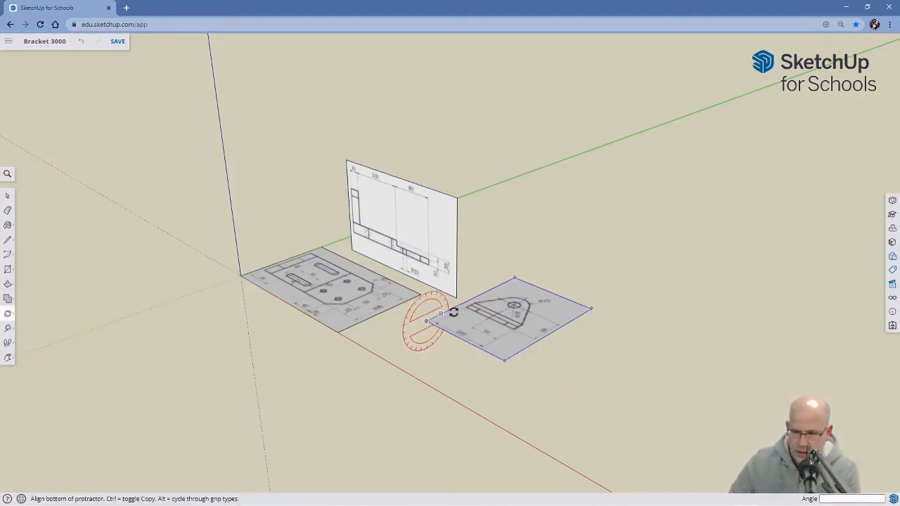
{"action": "left_click", "coordinate": [545, 266]}
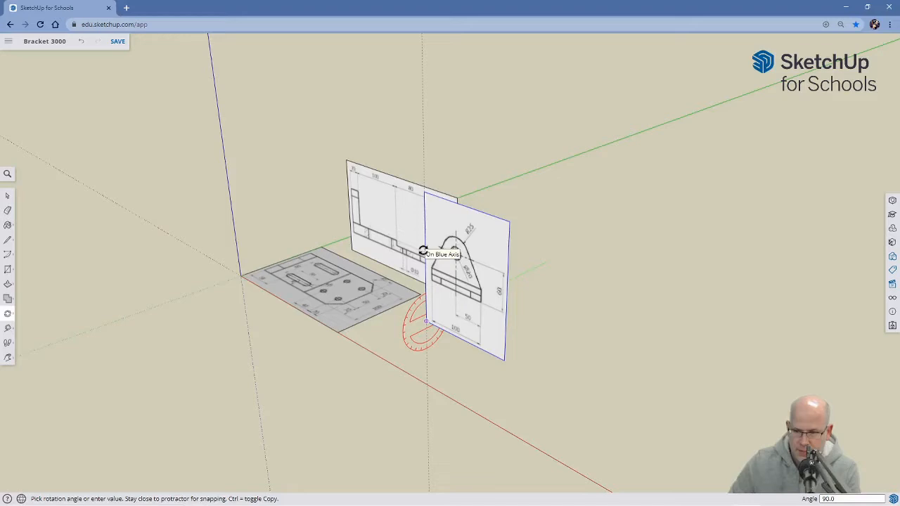
{"action": "left_click", "coordinate": [422, 251]}
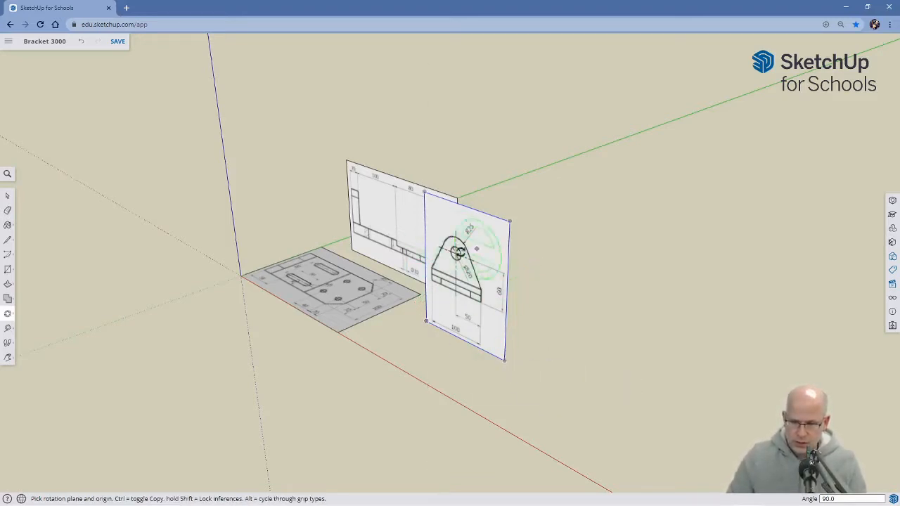
Move the upright side view group by its bottom corner onto the axes origin.
{"action": "key", "text": "space"}
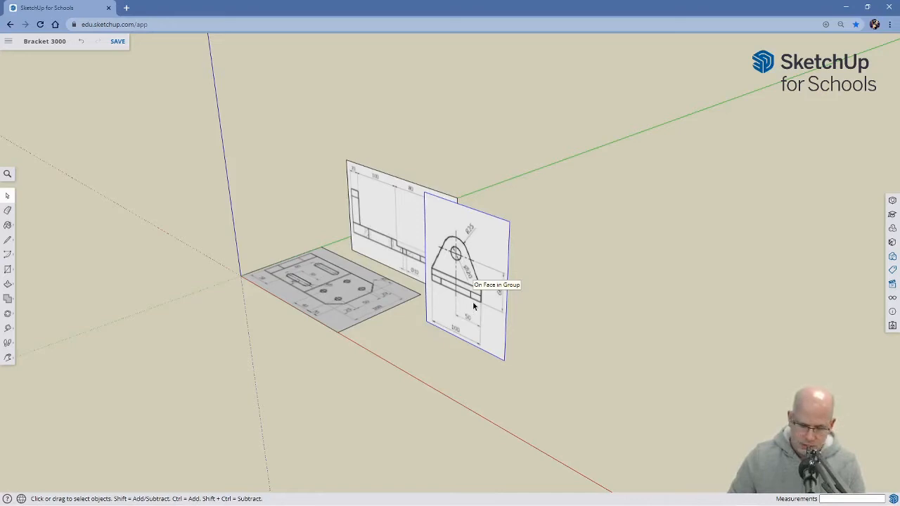
{"action": "key", "text": "m"}
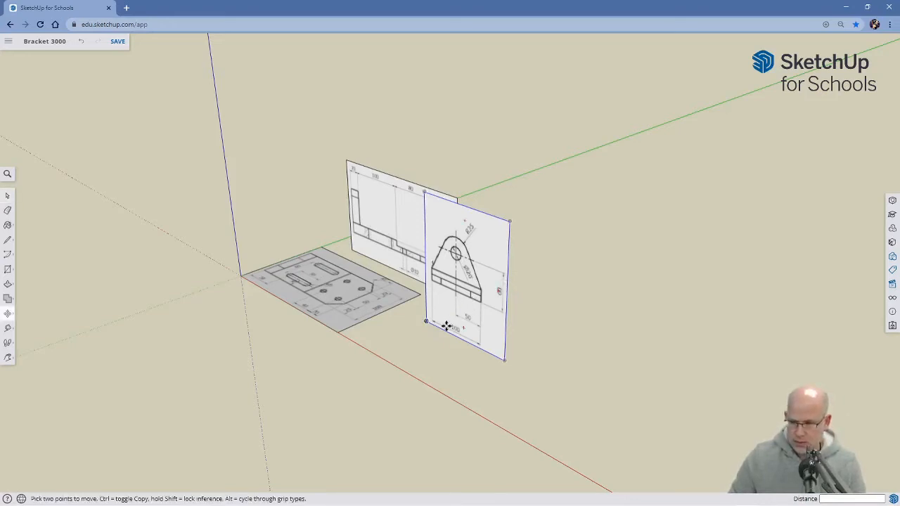
{"action": "left_click", "coordinate": [426, 321]}
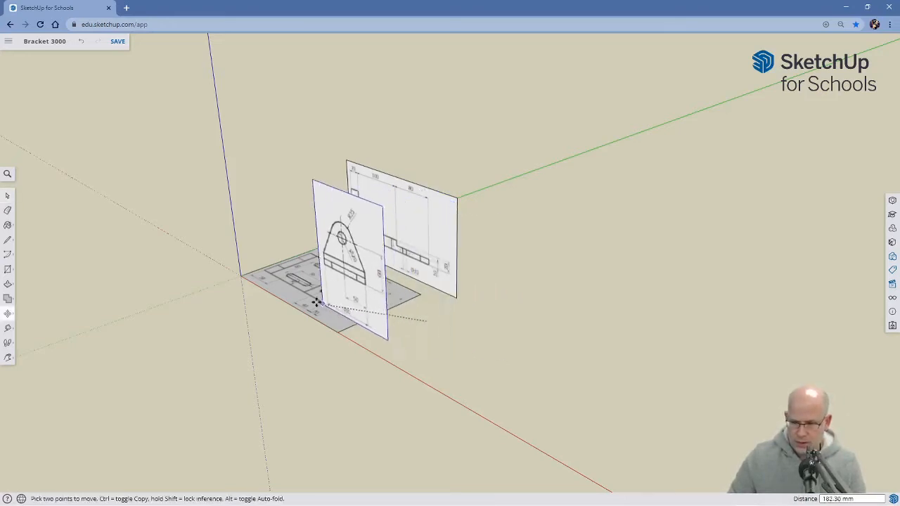
{"action": "left_click", "coordinate": [241, 276]}
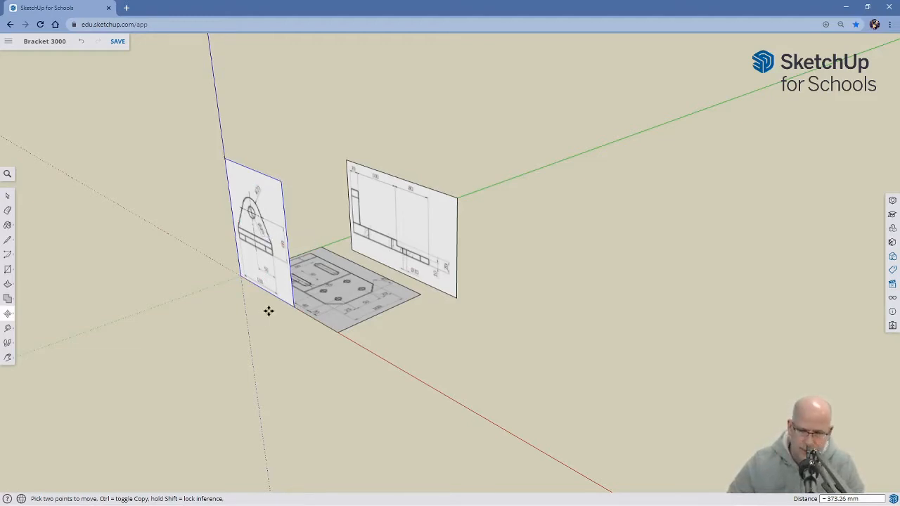
Rotate the side view group 90 degrees about the blue axis so it stands along the green axis.
{"action": "key", "text": "space"}
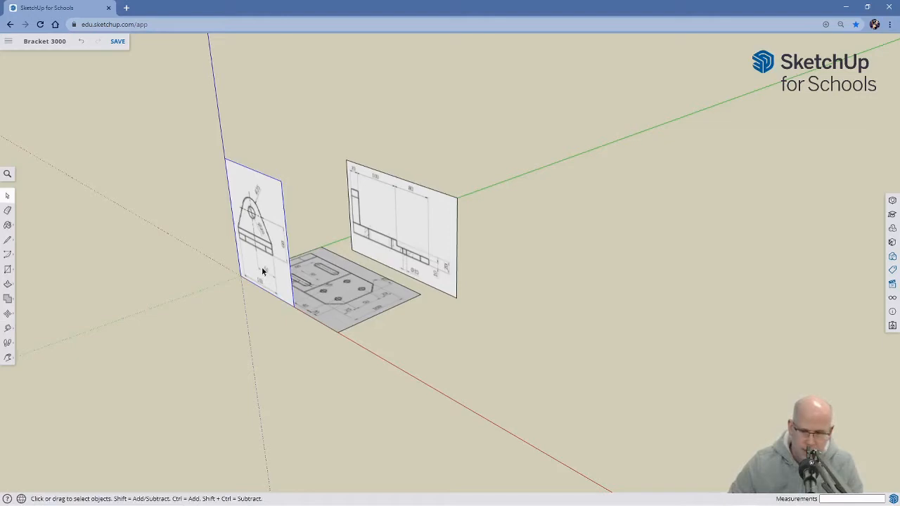
{"action": "key", "text": "q"}
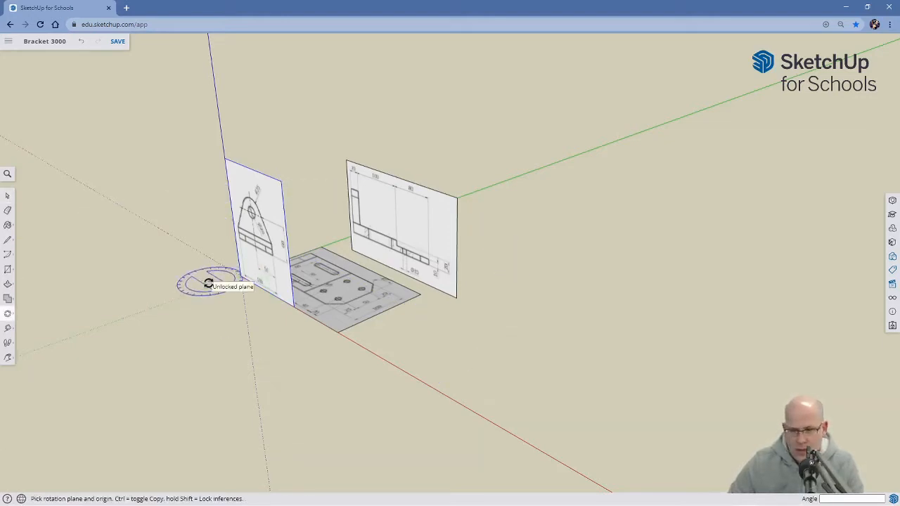
{"action": "left_click", "coordinate": [224, 159]}
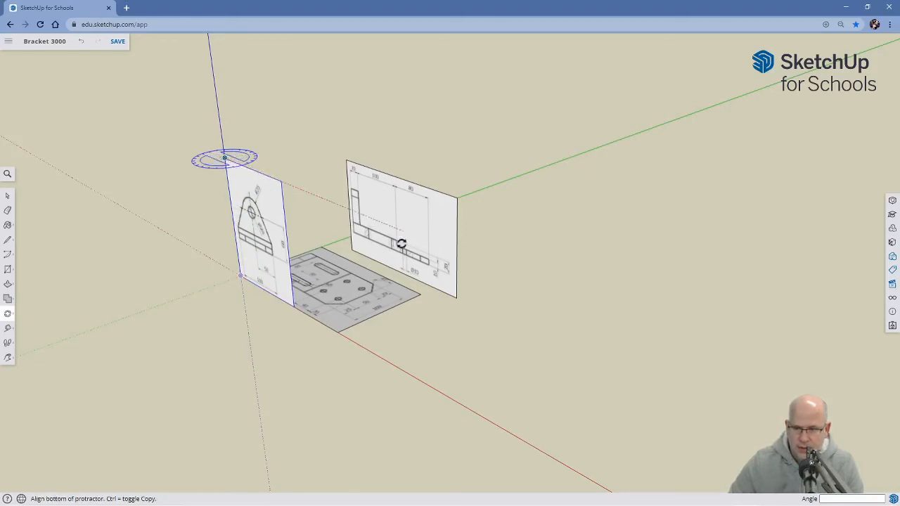
{"action": "left_click", "coordinate": [518, 281]}
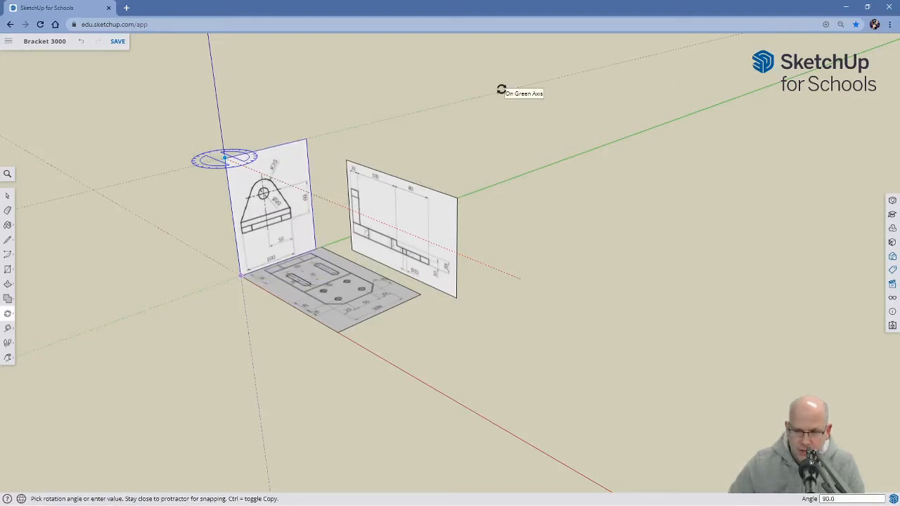
{"action": "left_click", "coordinate": [501, 90]}
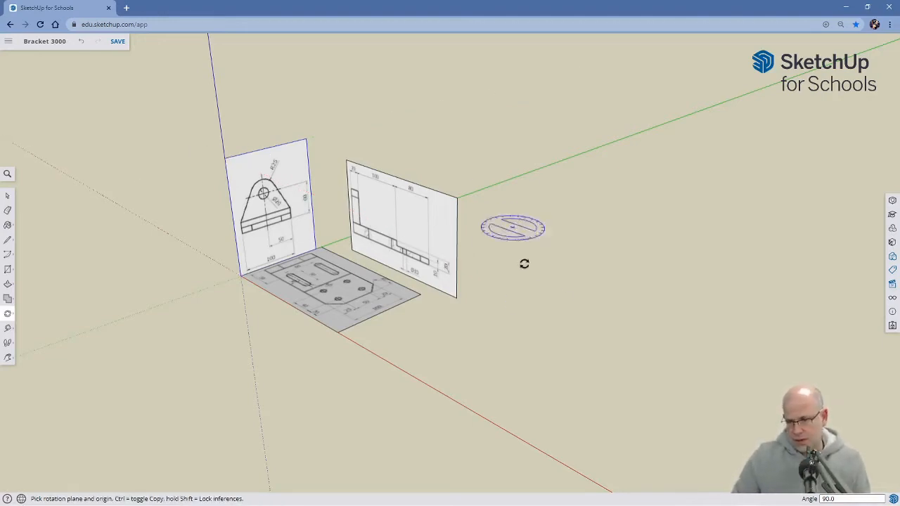
Move the side view group about 24 mm along the red axis, away from the top view.
{"action": "key", "text": "space"}
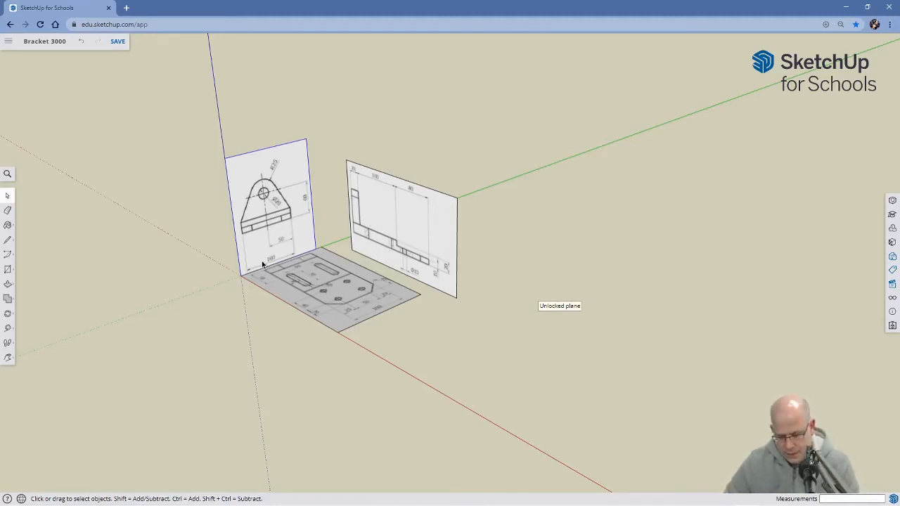
{"action": "key", "text": "m"}
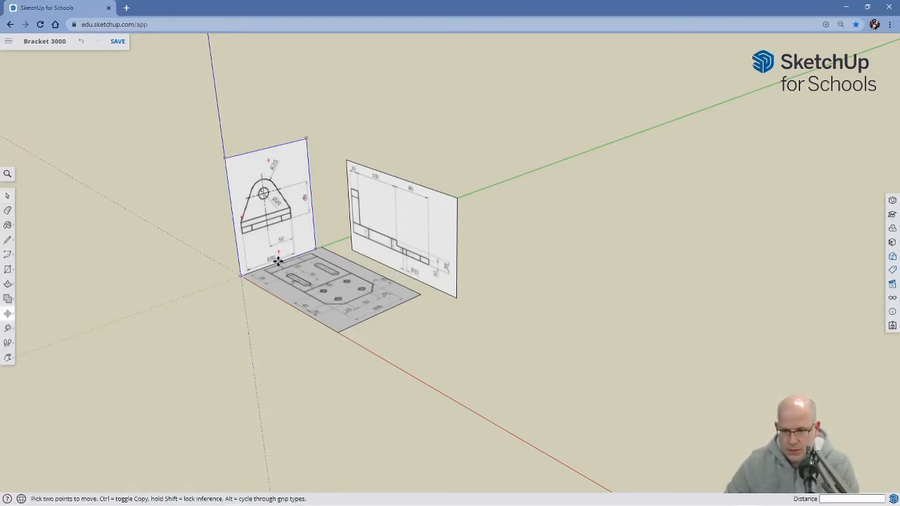
{"action": "left_click", "coordinate": [278, 262]}
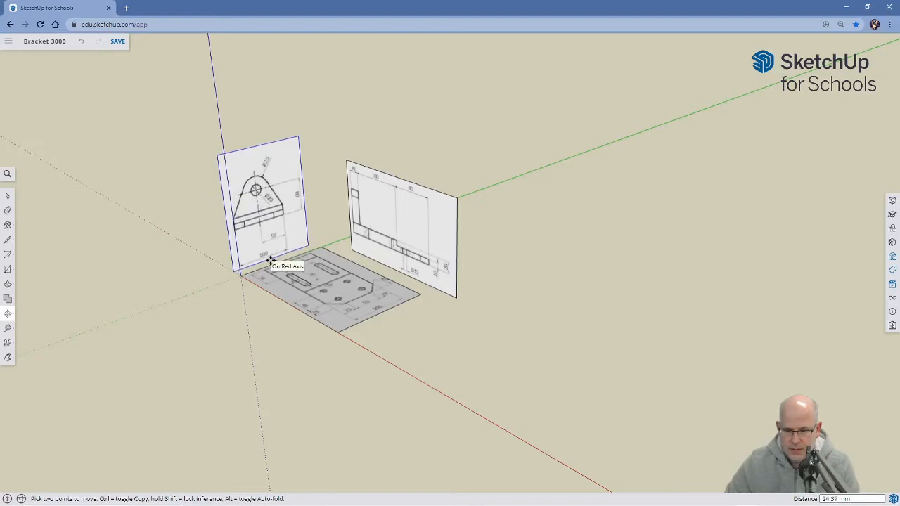
{"action": "left_click", "coordinate": [271, 262]}
Move the front view group 53 mm back along the red axis so its edge lines up with the top view's edge.
{"action": "mouse_move", "coordinate": [299, 356]}
{"action": "middle_mouse_down"}
{"action": "mouse_move", "coordinate": [298, 395]}
{"action": "mouse_move", "coordinate": [530, 263]}
{"action": "mouse_move", "coordinate": [574, 302]}
{"action": "mouse_move", "coordinate": [589, 301]}
{"action": "mouse_move", "coordinate": [534, 400]}
{"action": "middle_mouse_up"}
{"action": "key", "text": "m"}
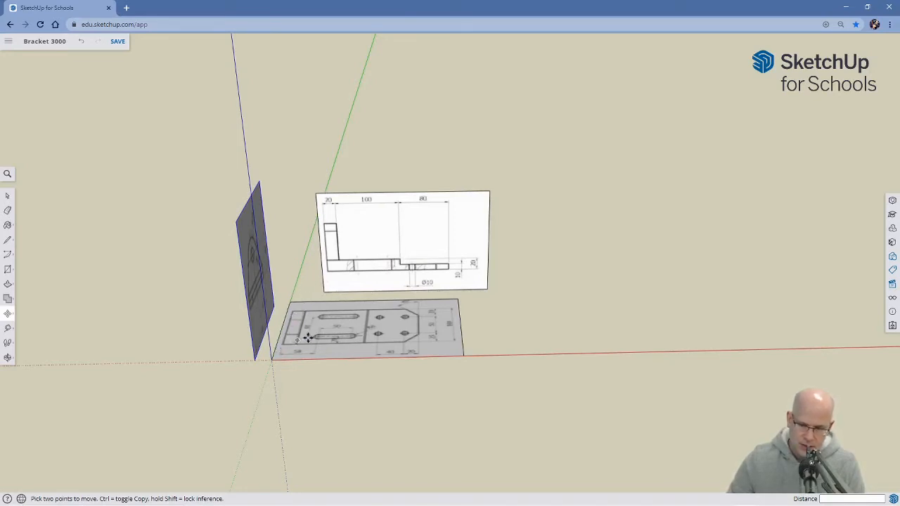
{"action": "key", "text": "space"}
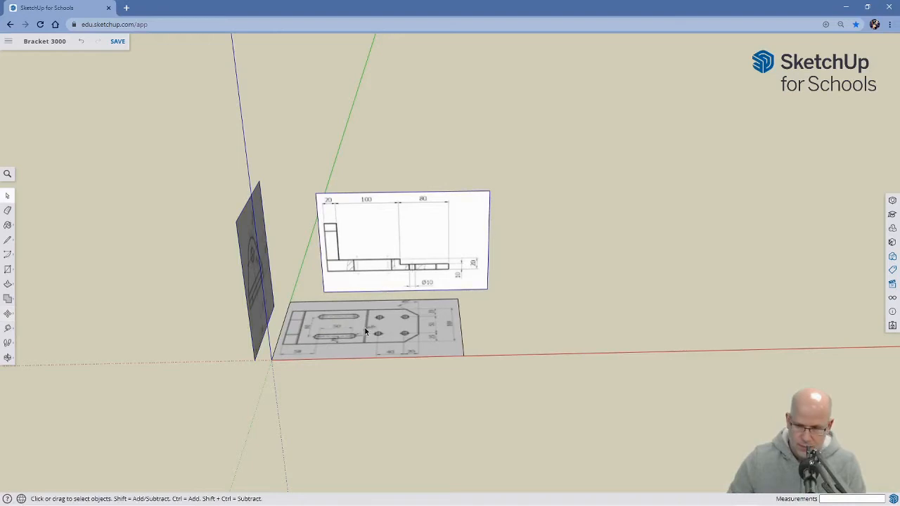
{"action": "key", "text": "m"}
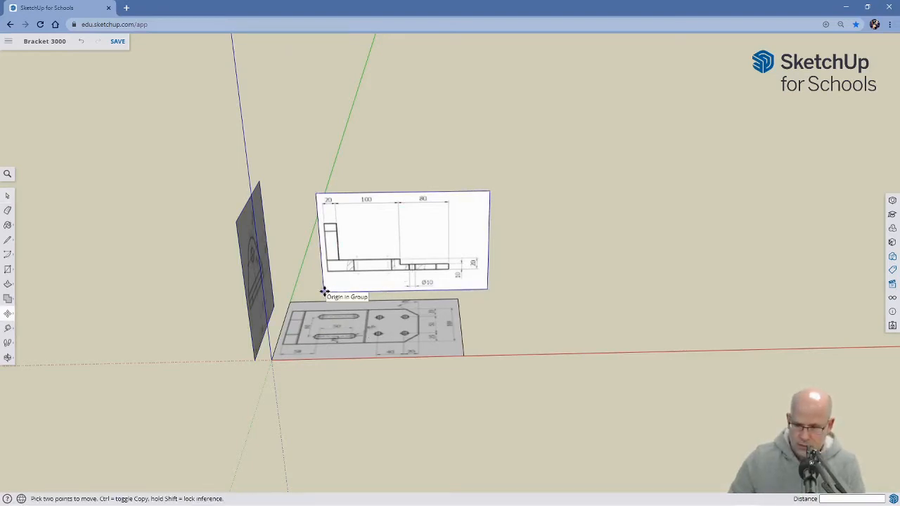
{"action": "left_click", "coordinate": [392, 287]}
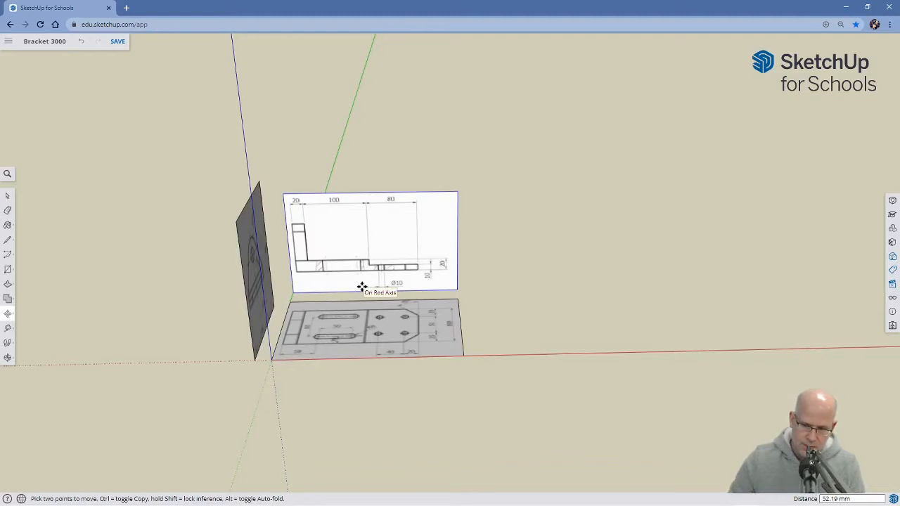
{"action": "left_click", "coordinate": [361, 286]}
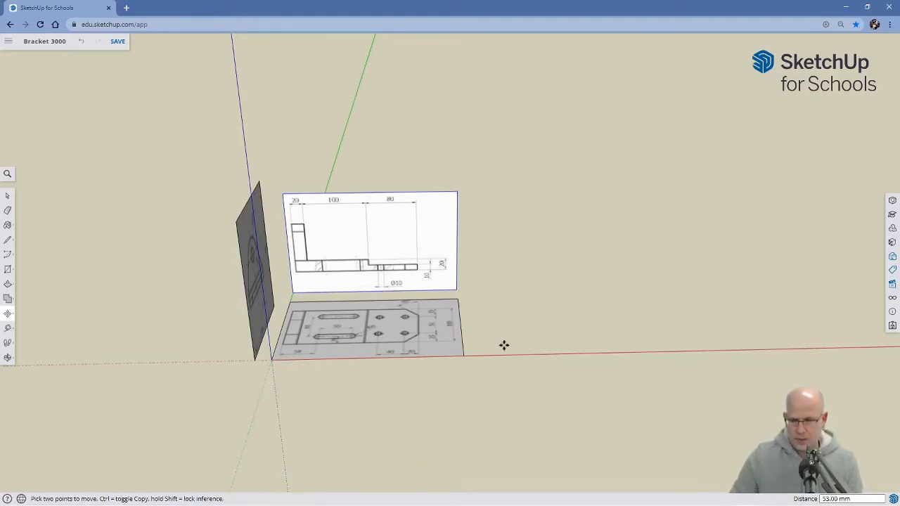
Move the side view group about 29 mm along the green axis so its bracket lines up with the top view's outline.
{"action": "key", "text": "o"}
{"action": "left_click_drag", "start_coordinate": [466, 404], "coordinate": [427, 368]}
{"action": "key", "text": "m"}
{"action": "left_click_drag", "start_coordinate": [513, 360], "coordinate": [311, 260]}
{"action": "key", "text": "m"}
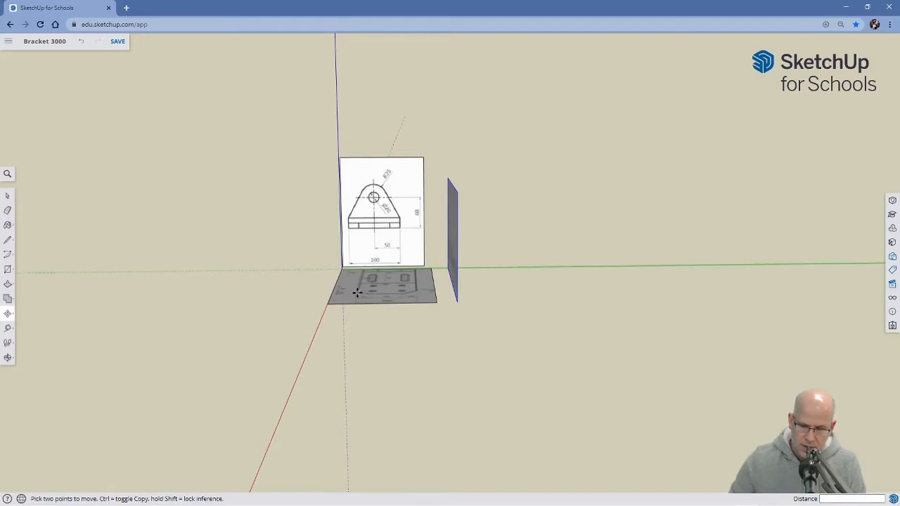
{"action": "scroll", "coordinate": [398, 292], "scroll_direction": "up", "scroll_amount": 3}
{"action": "key", "text": "space"}
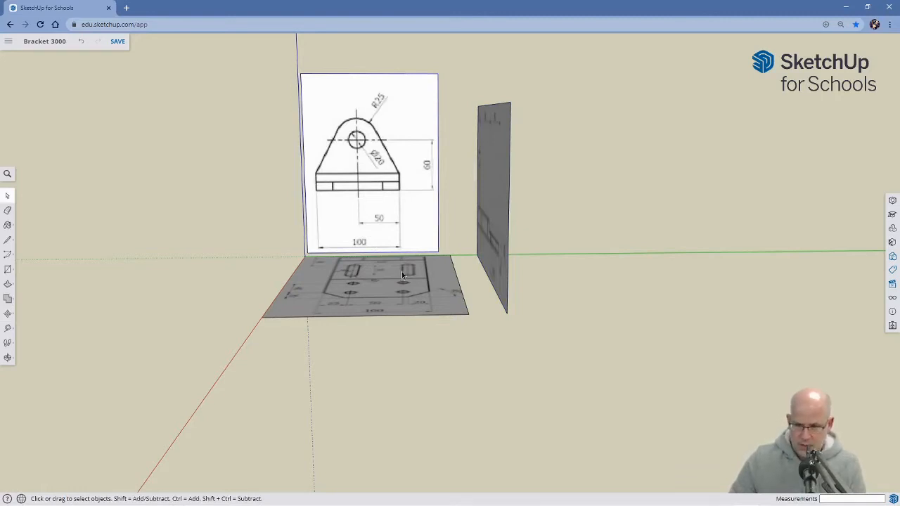
{"action": "key", "text": "m"}
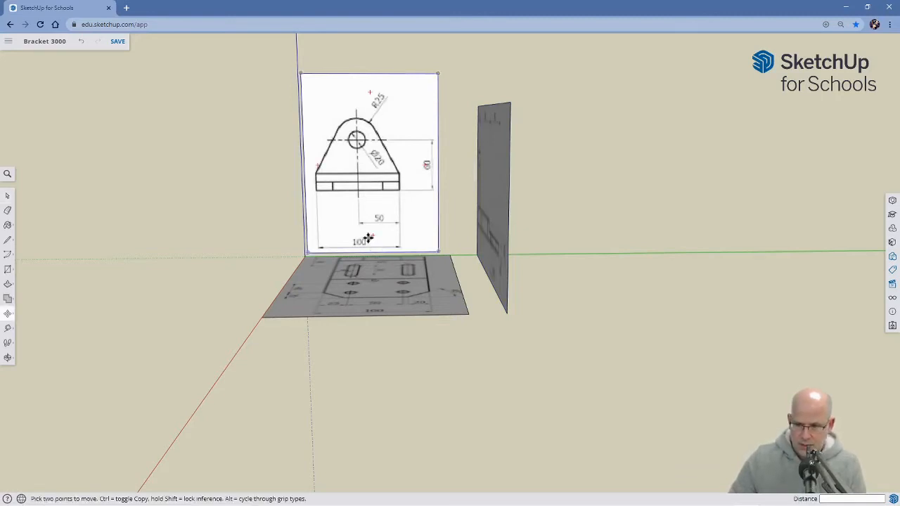
{"action": "left_click", "coordinate": [371, 244]}
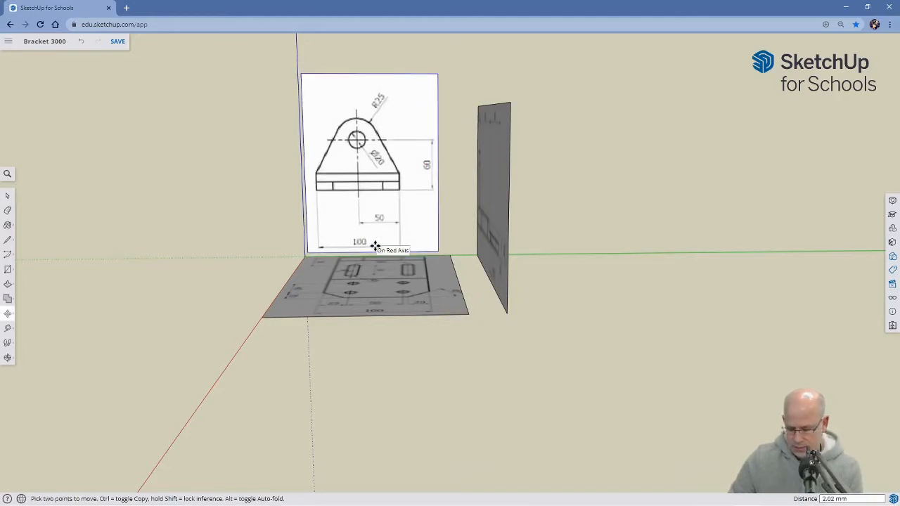
{"action": "type", "text": "17"}
{"action": "key", "text": "Return"}
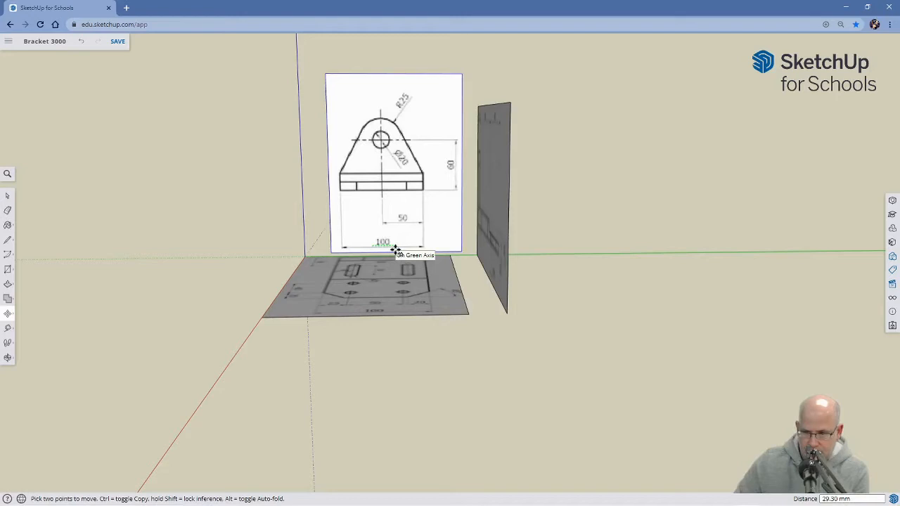
{"action": "left_click", "coordinate": [358, 291]}
Lower the side view group about 48 mm along the blue axis to bring its bracket level with the front view.
{"action": "key", "text": "space"}
{"action": "mouse_move", "coordinate": [335, 391]}
{"action": "middle_mouse_down"}
{"action": "mouse_move", "coordinate": [532, 377]}
{"action": "mouse_move", "coordinate": [338, 377]}
{"action": "mouse_move", "coordinate": [347, 326]}
{"action": "mouse_move", "coordinate": [334, 400]}
{"action": "mouse_move", "coordinate": [360, 373]}
{"action": "mouse_move", "coordinate": [597, 361]}
{"action": "mouse_move", "coordinate": [389, 413]}
{"action": "mouse_move", "coordinate": [375, 398]}
{"action": "middle_mouse_up"}
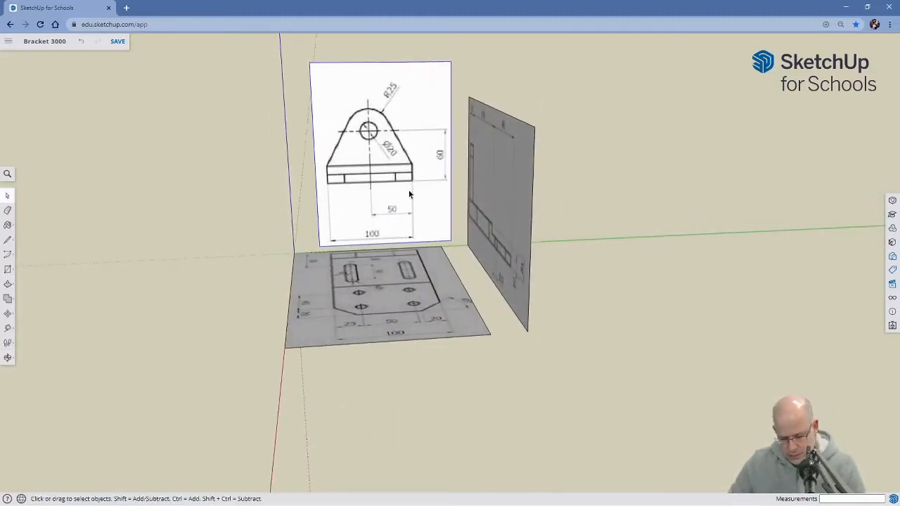
{"action": "key", "text": "m"}
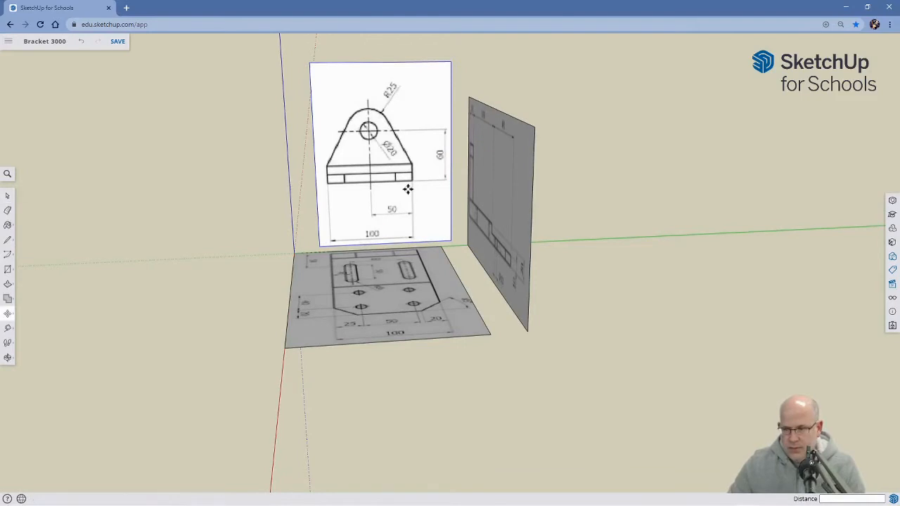
{"action": "left_click", "coordinate": [379, 84]}
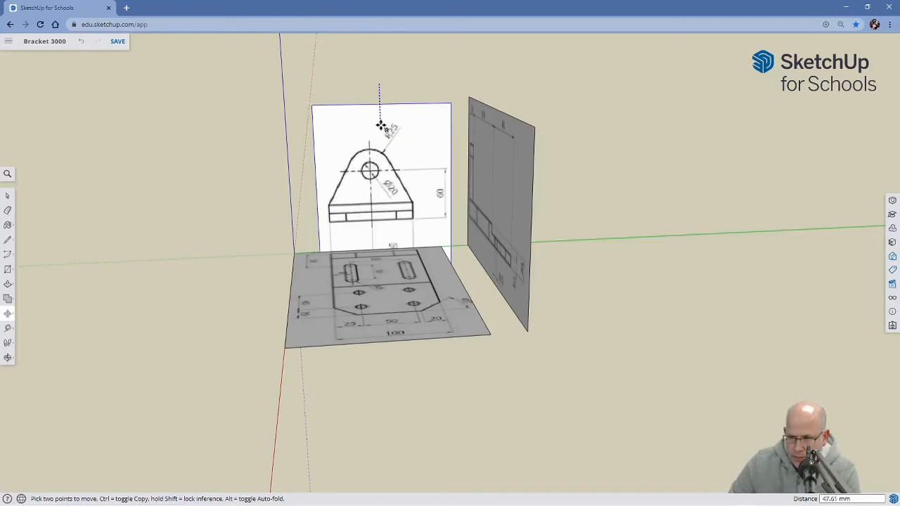
{"action": "left_click", "coordinate": [380, 127]}
Nudge the side view group about 6 mm to refine its alignment with the other two views.
{"action": "middle_click_drag", "start_coordinate": [298, 239], "coordinate": [352, 232]}
{"action": "key", "text": "m"}
{"action": "left_click", "coordinate": [345, 197]}
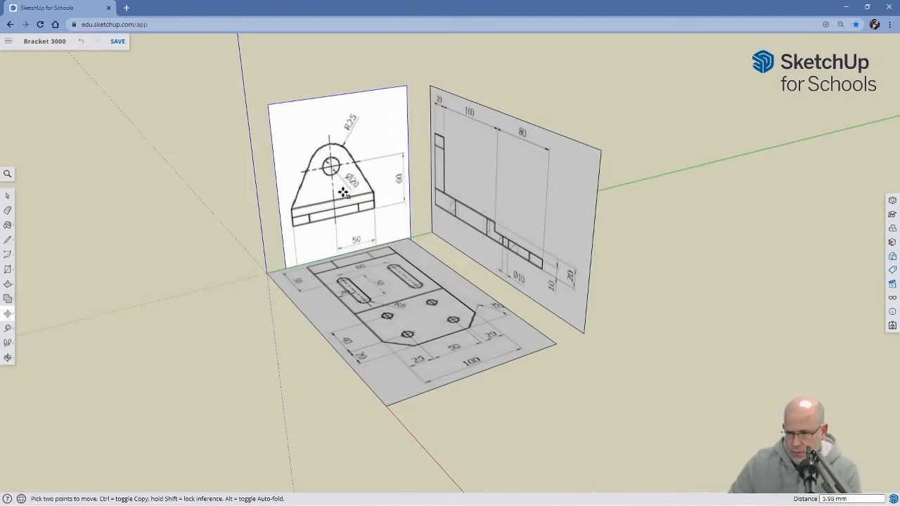
{"action": "left_click", "coordinate": [343, 193]}
{"action": "key", "text": "space"}
{"action": "middle_click_drag", "start_coordinate": [198, 347], "coordinate": [412, 382]}
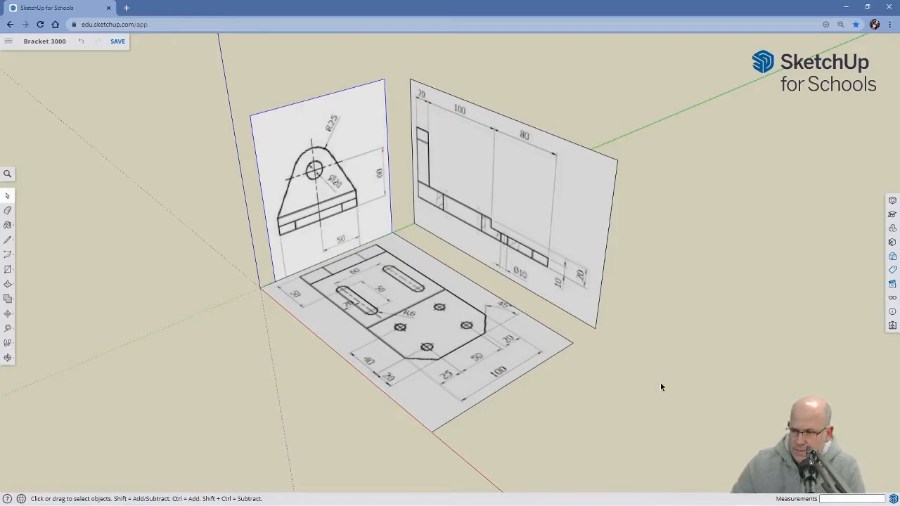
Show the model from the top in parallel projection and save this view as a scene named Top.
{"action": "left_click", "coordinate": [892, 244]}
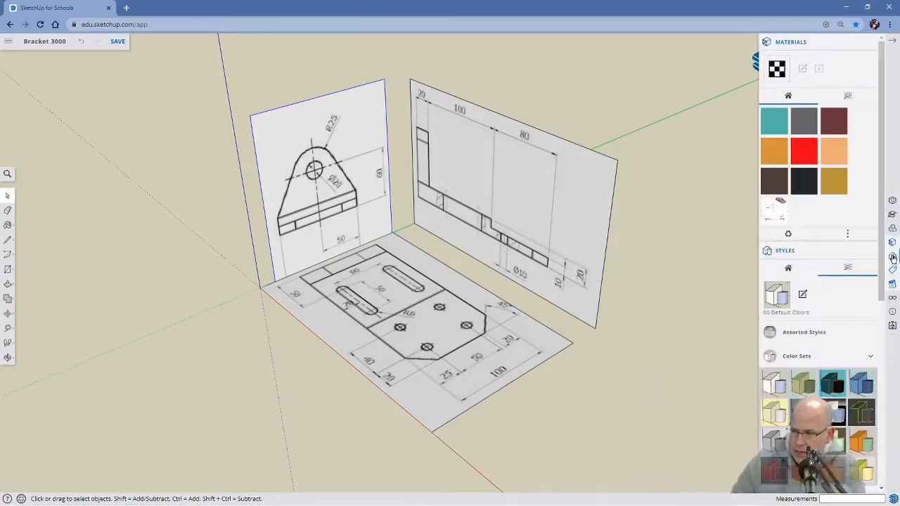
{"action": "left_click", "coordinate": [893, 257]}
{"action": "left_click", "coordinate": [892, 271]}
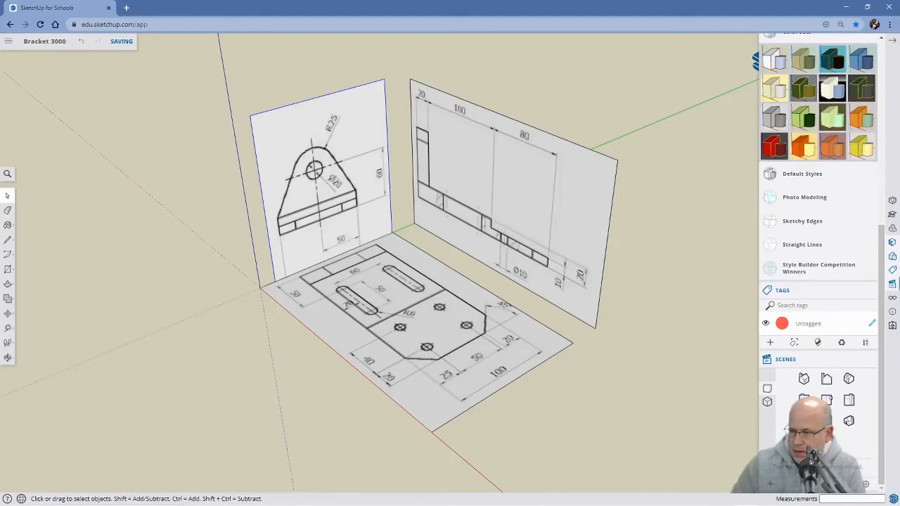
{"action": "left_click", "coordinate": [828, 401]}
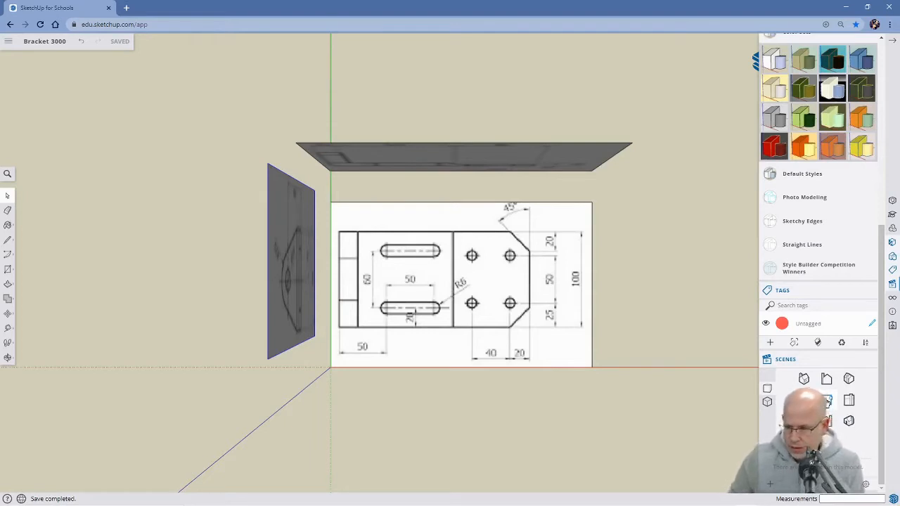
{"action": "left_click", "coordinate": [767, 402]}
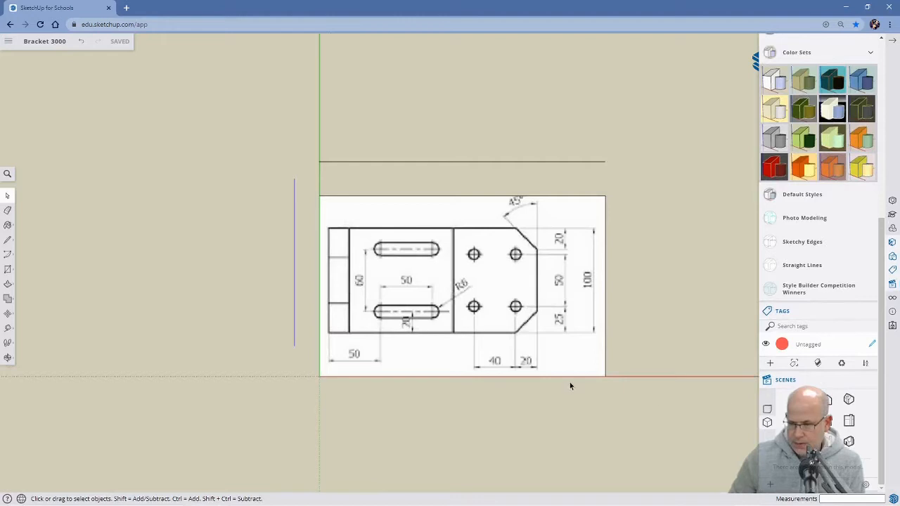
{"action": "scroll", "coordinate": [569, 383], "scroll_direction": "up", "scroll_amount": 1}
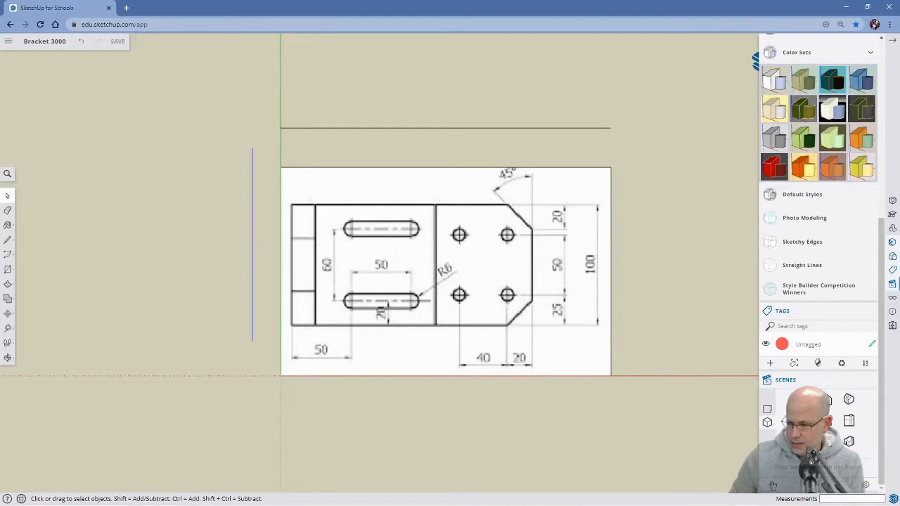
{"action": "scroll", "coordinate": [818, 211], "scroll_direction": "down", "scroll_amount": 1}
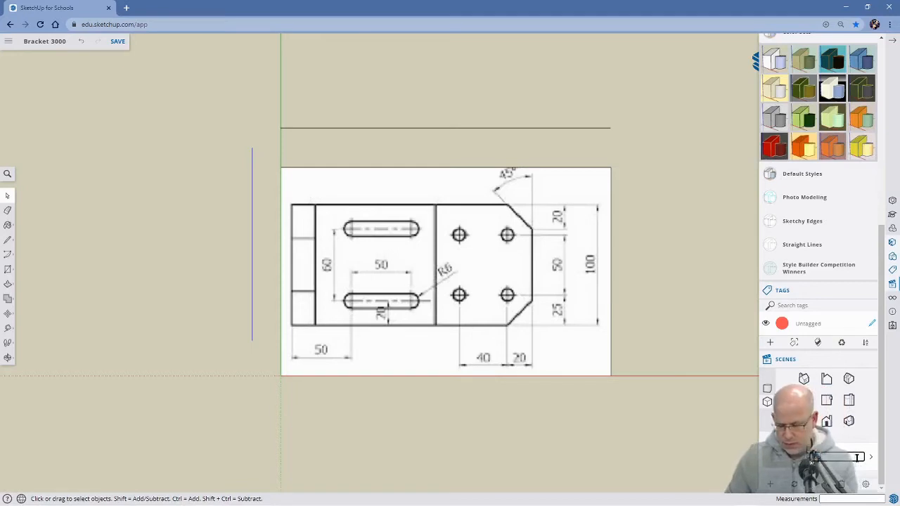
Show the model from the standard front direction, with the drawing's text readable, and save this view as a scene.
{"action": "left_click", "coordinate": [826, 379]}
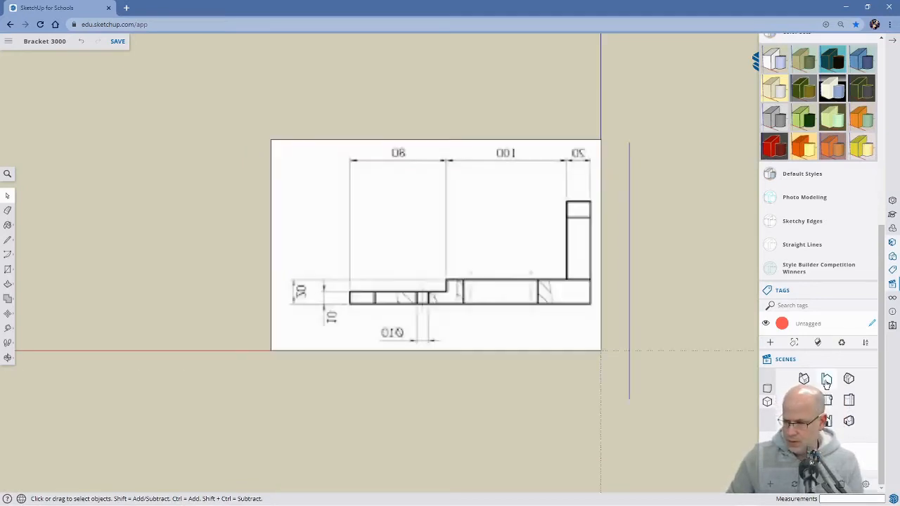
{"action": "left_click", "coordinate": [829, 421]}
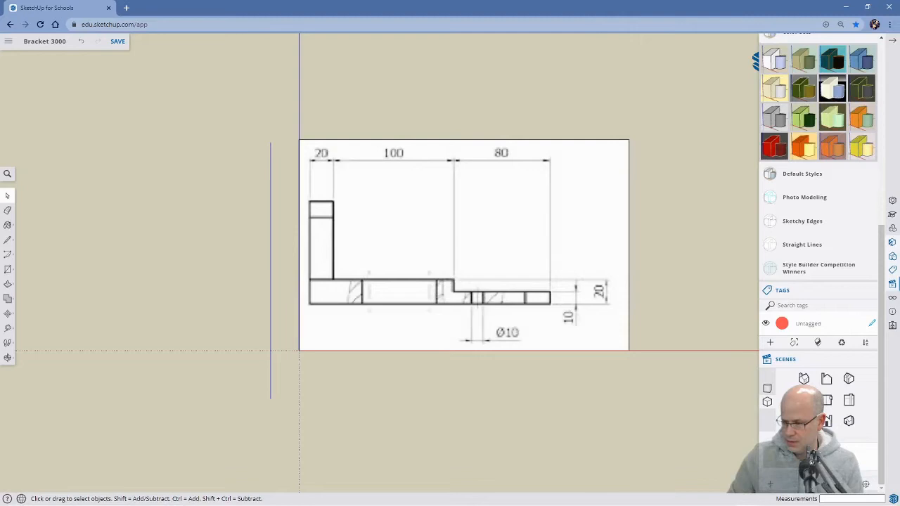
{"action": "scroll", "coordinate": [834, 424], "scroll_direction": "down", "scroll_amount": 1}
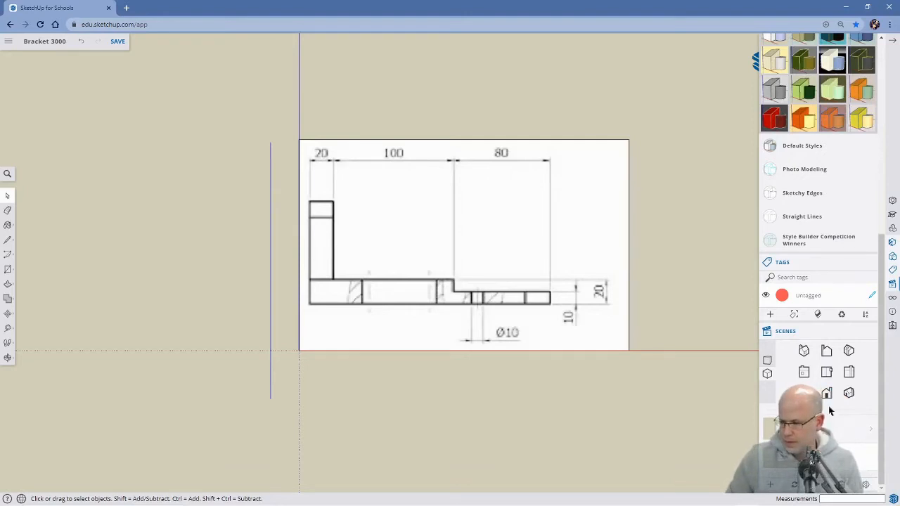
Save one scene facing the side view drawing so its text reads correctly, and another scene of the isometric view.
{"action": "left_click", "coordinate": [806, 374]}
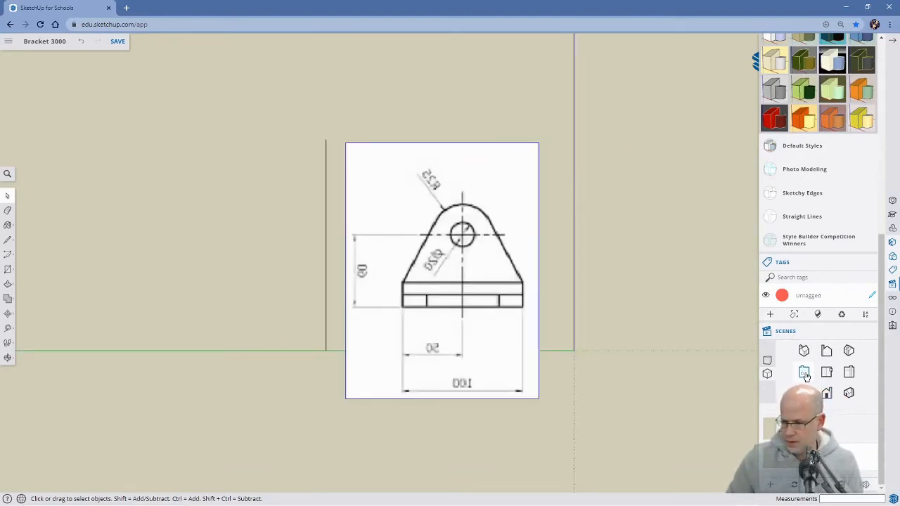
{"action": "left_click", "coordinate": [848, 374]}
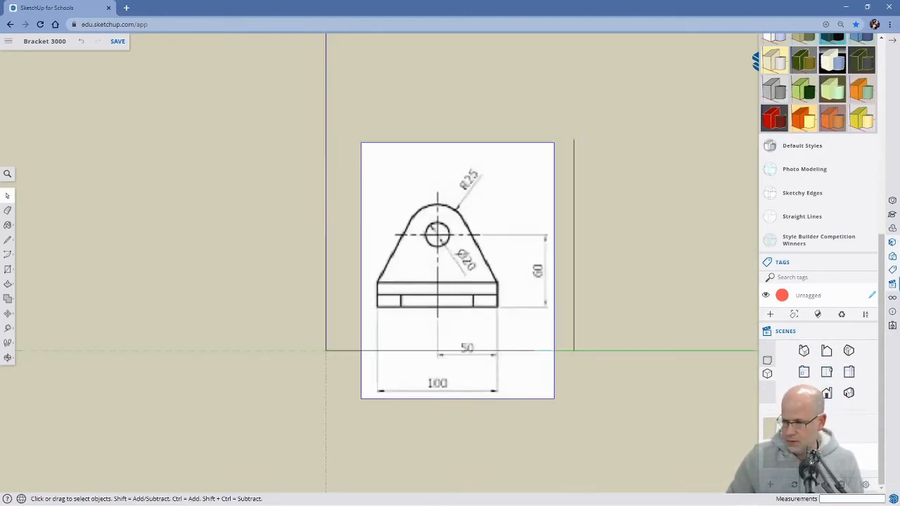
{"action": "left_click", "coordinate": [774, 485]}
{"action": "scroll", "coordinate": [842, 429], "scroll_direction": "down", "scroll_amount": 1}
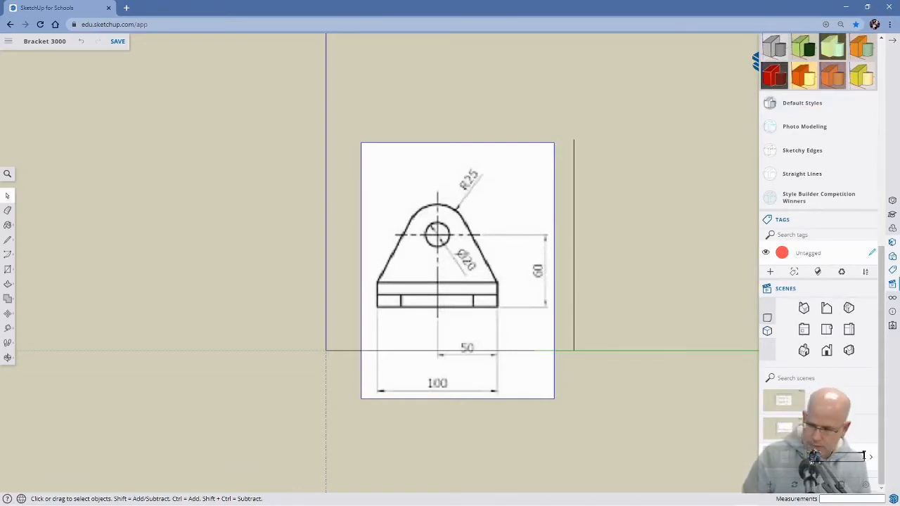
{"action": "left_click", "coordinate": [849, 351]}
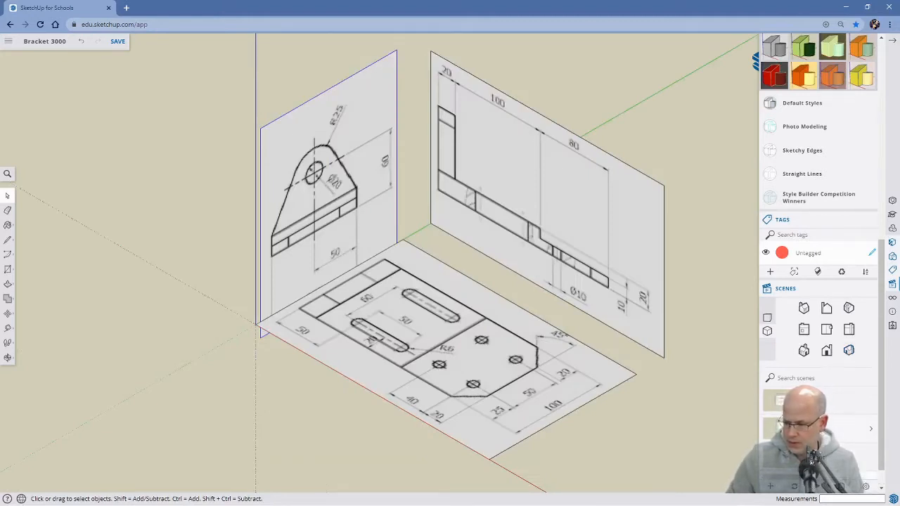
{"action": "scroll", "coordinate": [820, 282], "scroll_direction": "down", "scroll_amount": 1}
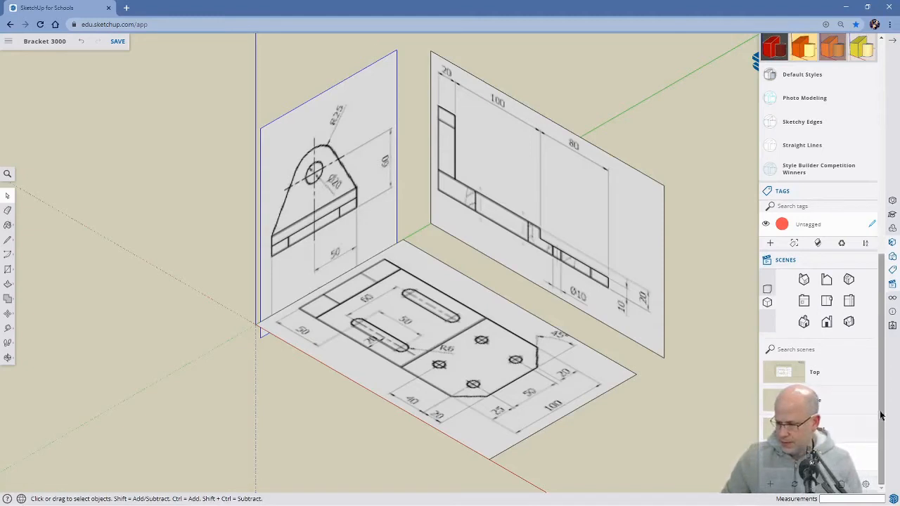
Set the scene transition time to .5 seconds and try it by switching between the saved scenes.
{"action": "left_click", "coordinate": [867, 485]}
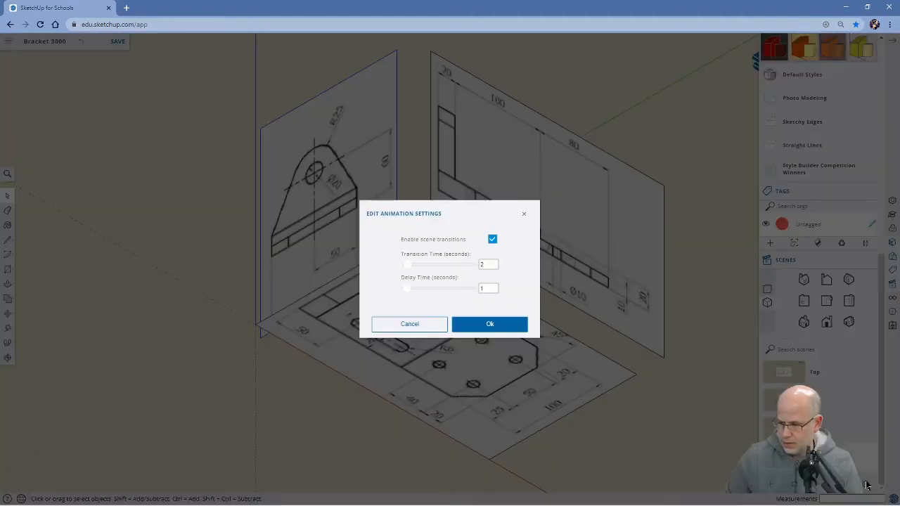
{"action": "double_click", "coordinate": [482, 264]}
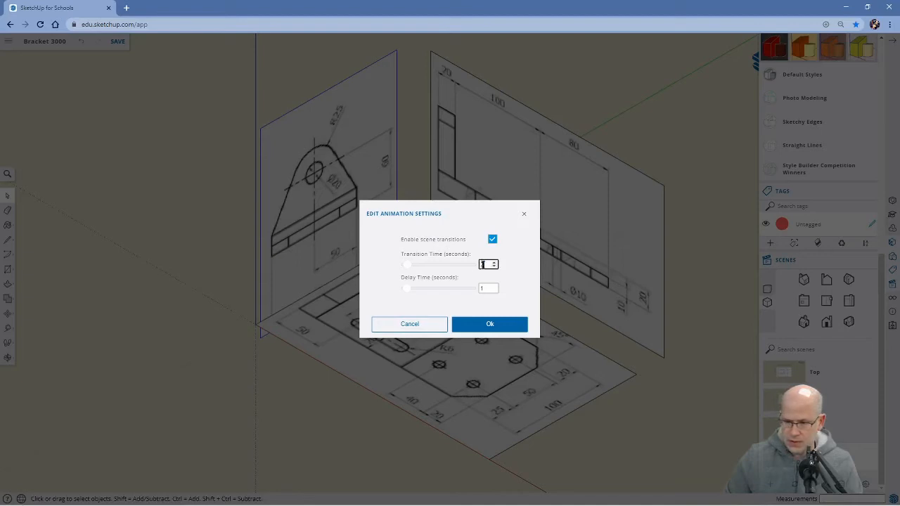
{"action": "type", "text": "1"}
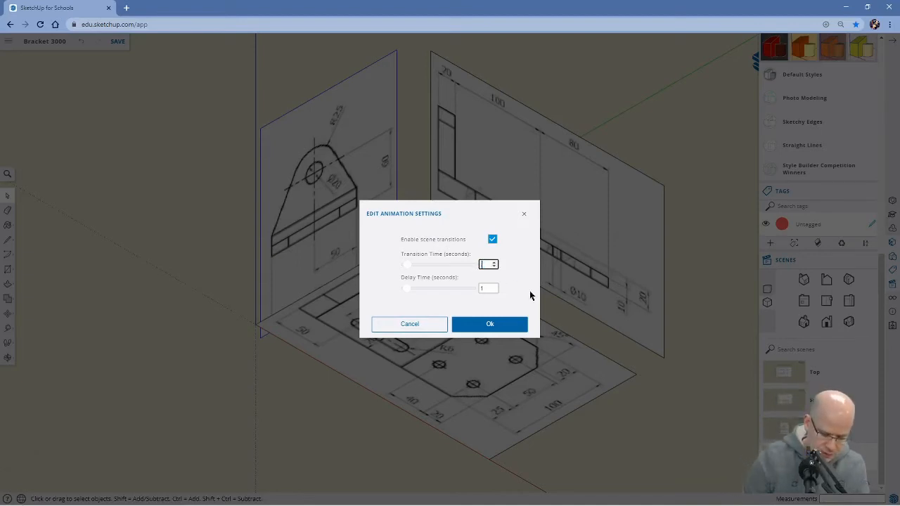
{"action": "type", "text": "5"}
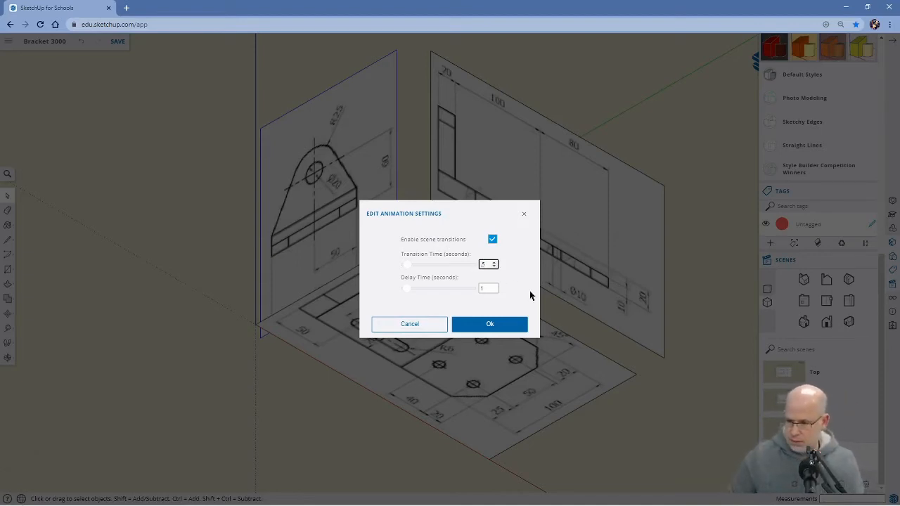
{"action": "left_click", "coordinate": [508, 328]}
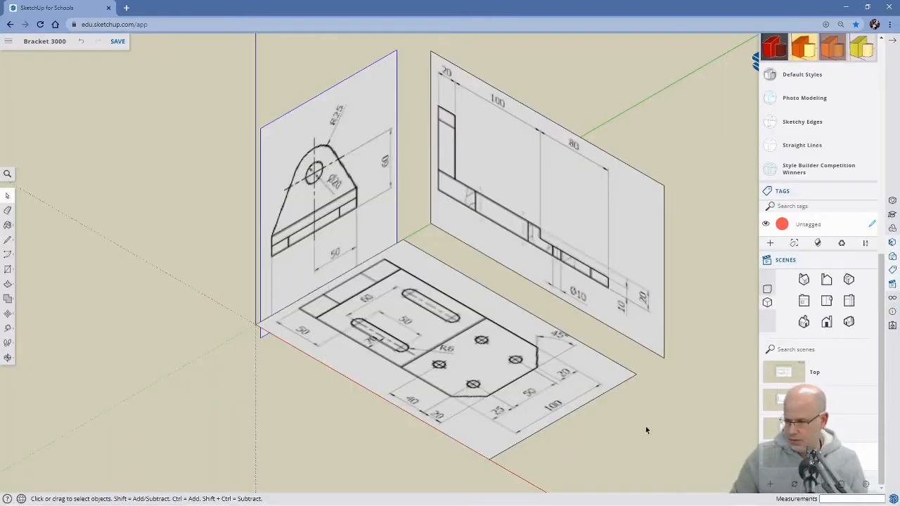
{"action": "left_click", "coordinate": [779, 373]}
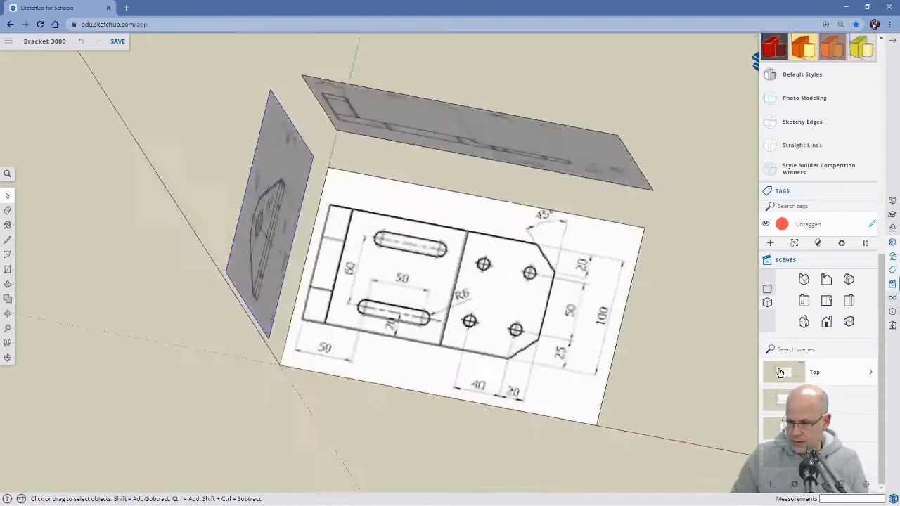
{"action": "left_click", "coordinate": [786, 399]}
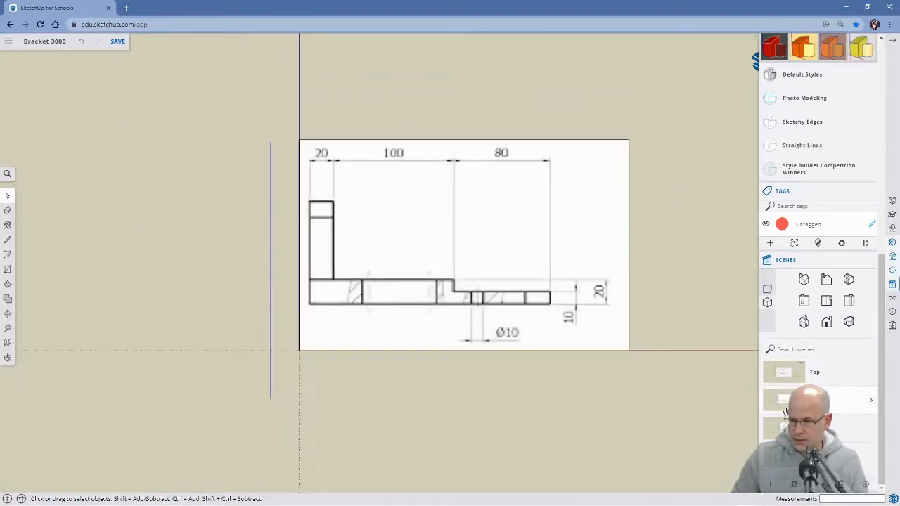
{"action": "left_click", "coordinate": [786, 427]}
{"action": "left_click", "coordinate": [793, 457]}
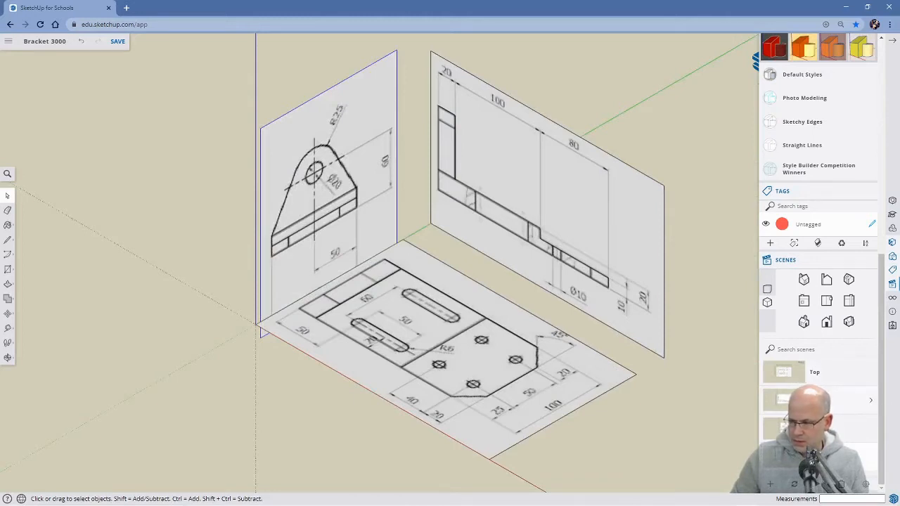
{"action": "left_click", "coordinate": [786, 400]}
{"action": "left_click", "coordinate": [786, 427]}
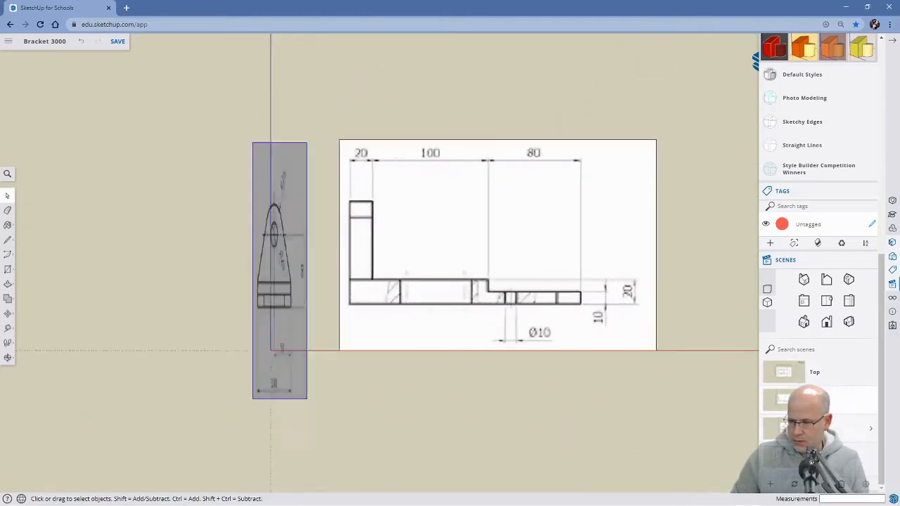
In the Top scene, trace the slotted middle section of the top view drawing with a rectangle about 103 mm square.
{"action": "left_click", "coordinate": [795, 371]}
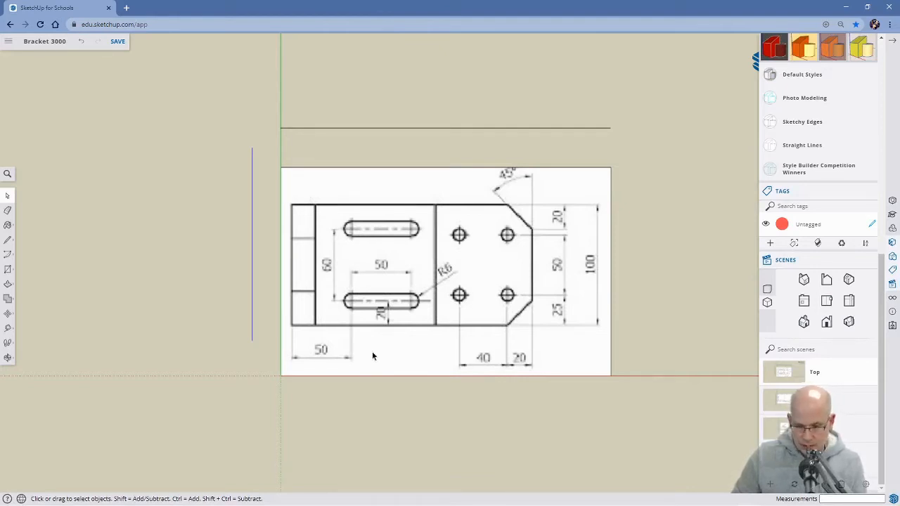
{"action": "key", "text": "r"}
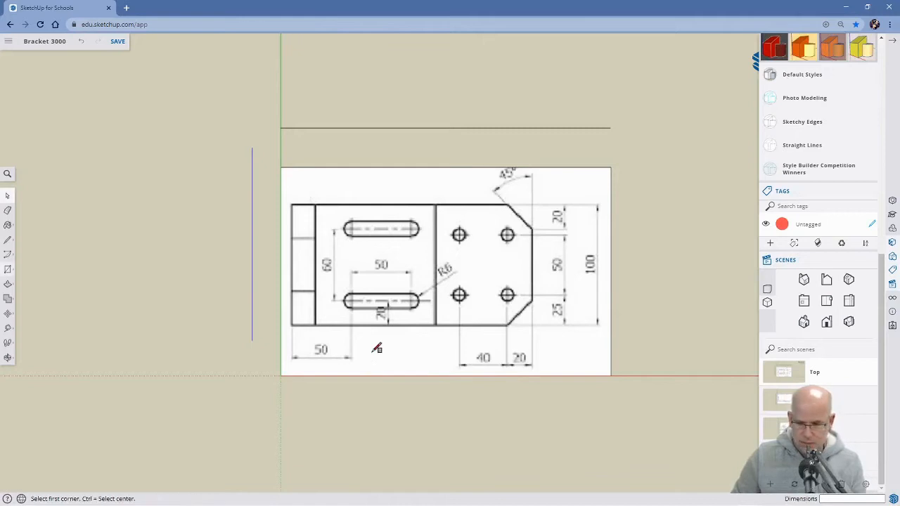
{"action": "left_click", "coordinate": [316, 204]}
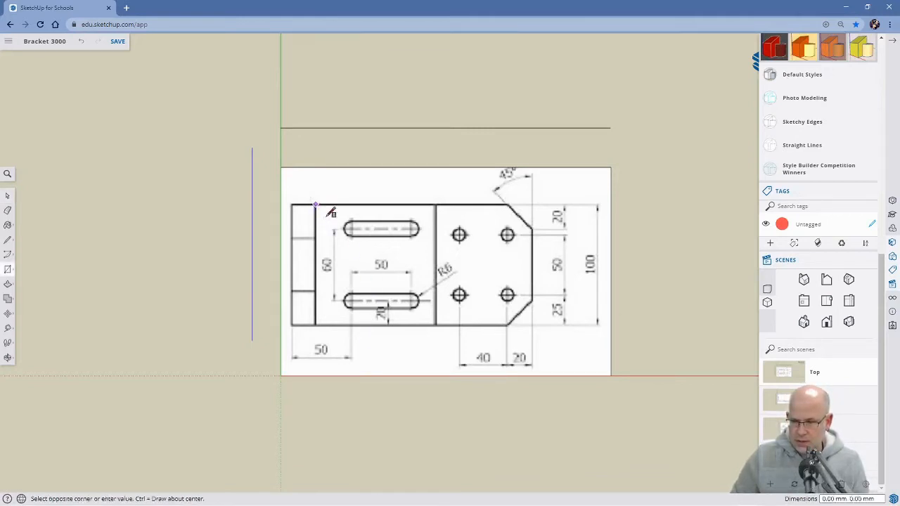
{"action": "left_click", "coordinate": [437, 324]}
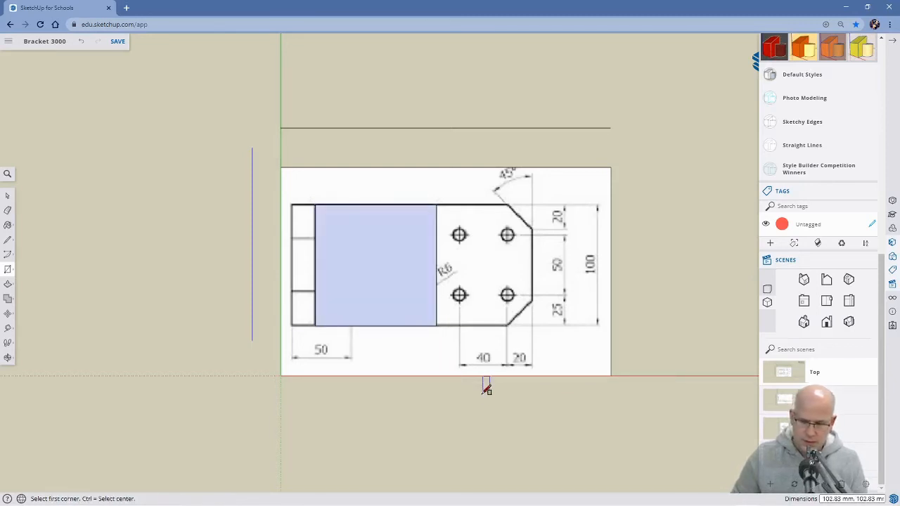
Push/Pull the rectangle up about 60 mm, matching the upper edge of the 100 mm section in the front view drawing.
{"action": "key", "text": "o"}
{"action": "mouse_move", "coordinate": [488, 428]}
{"action": "left_mouse_down"}
{"action": "mouse_move", "coordinate": [468, 401]}
{"action": "mouse_move", "coordinate": [452, 222]}
{"action": "left_mouse_up"}
{"action": "key", "text": "r"}
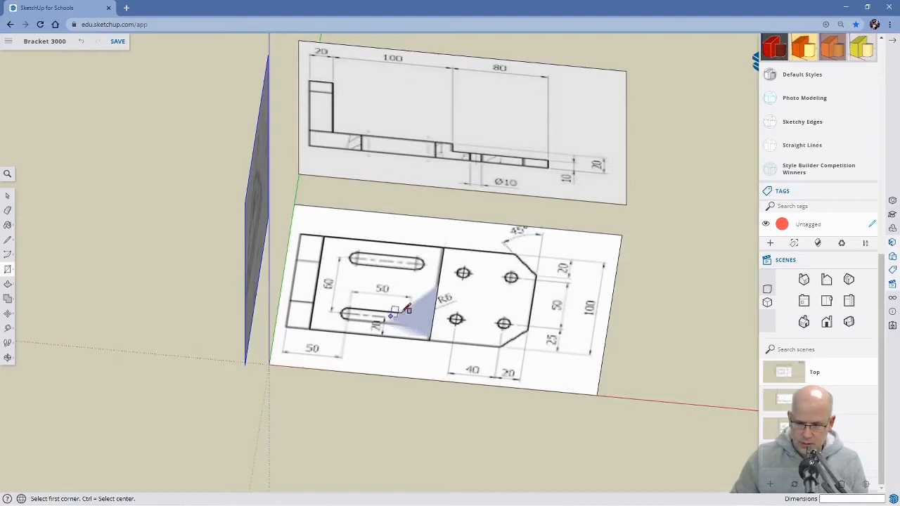
{"action": "middle_click_drag", "start_coordinate": [471, 399], "coordinate": [466, 355]}
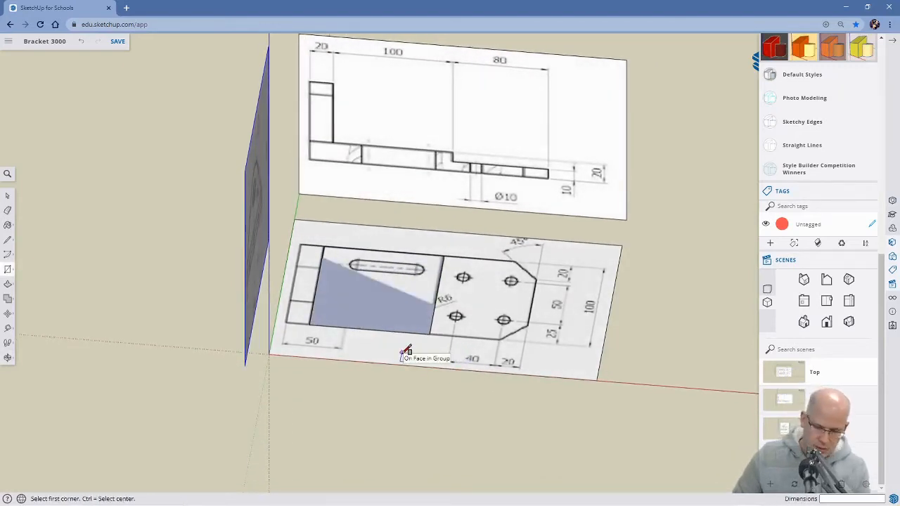
{"action": "key", "text": "p"}
{"action": "left_click_drag", "start_coordinate": [378, 312], "coordinate": [429, 210]}
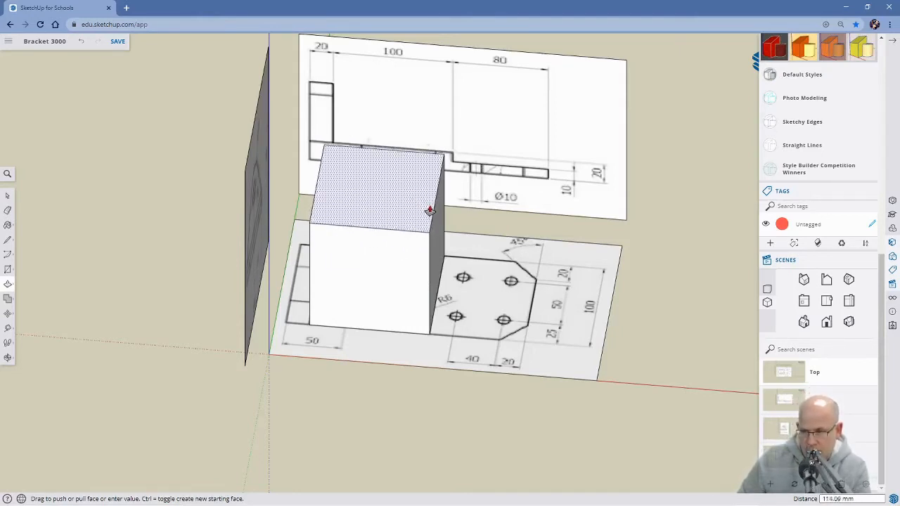
{"action": "left_click", "coordinate": [792, 402]}
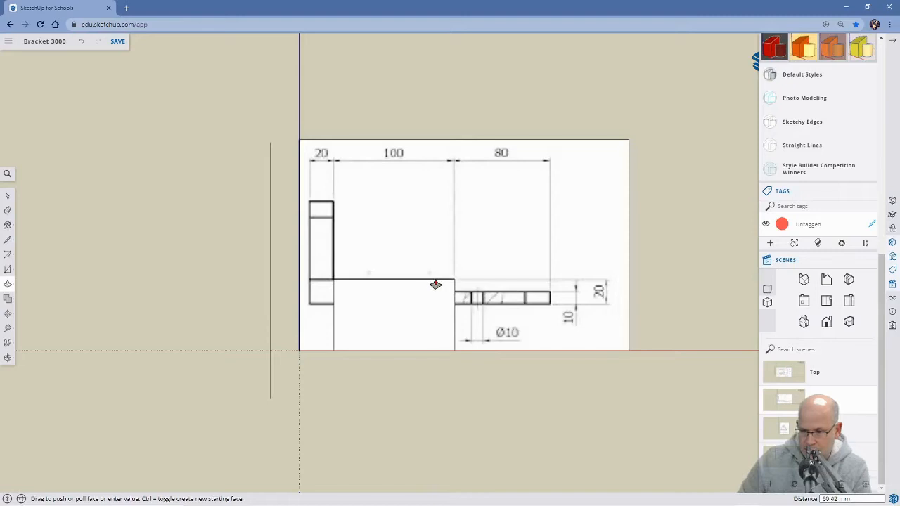
{"action": "left_click", "coordinate": [436, 284]}
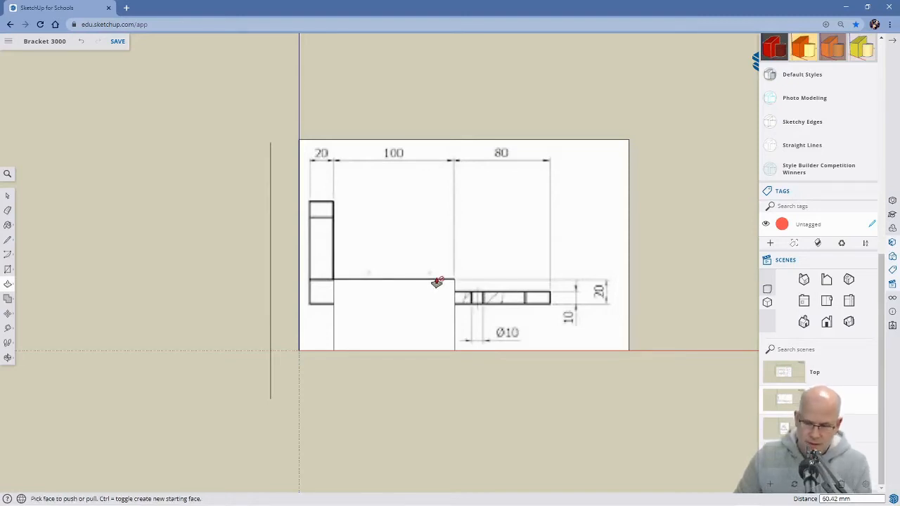
Push the block's underside up about 39 mm to the lower edge of the bracket base in the front view drawing.
{"action": "middle_click_drag", "start_coordinate": [524, 392], "coordinate": [478, 346]}
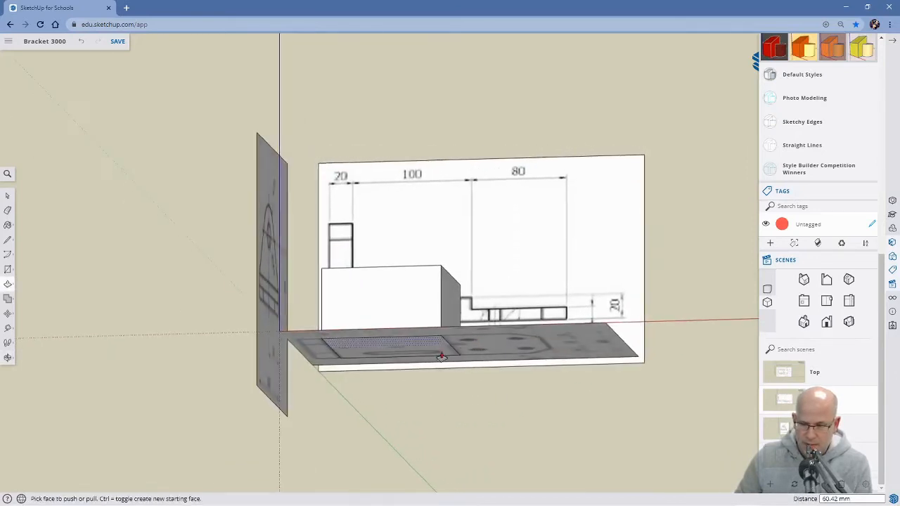
{"action": "left_click", "coordinate": [413, 352]}
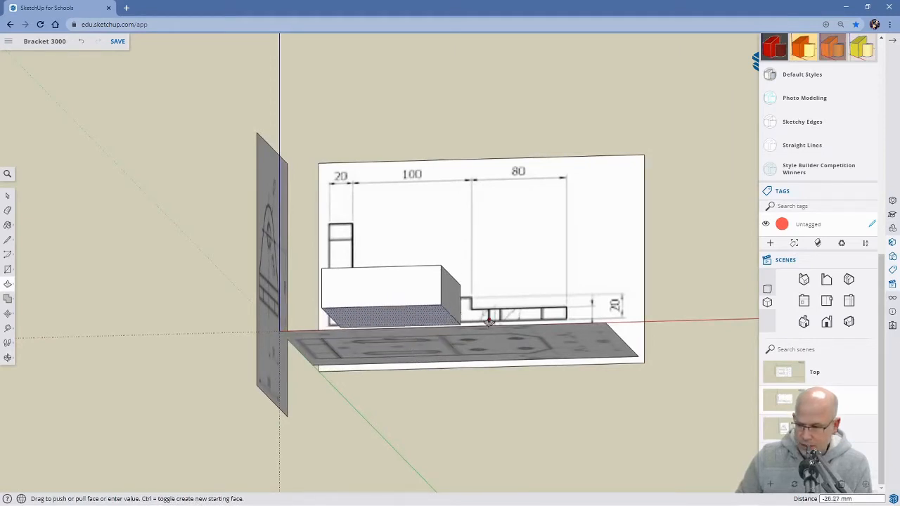
{"action": "left_click", "coordinate": [789, 399]}
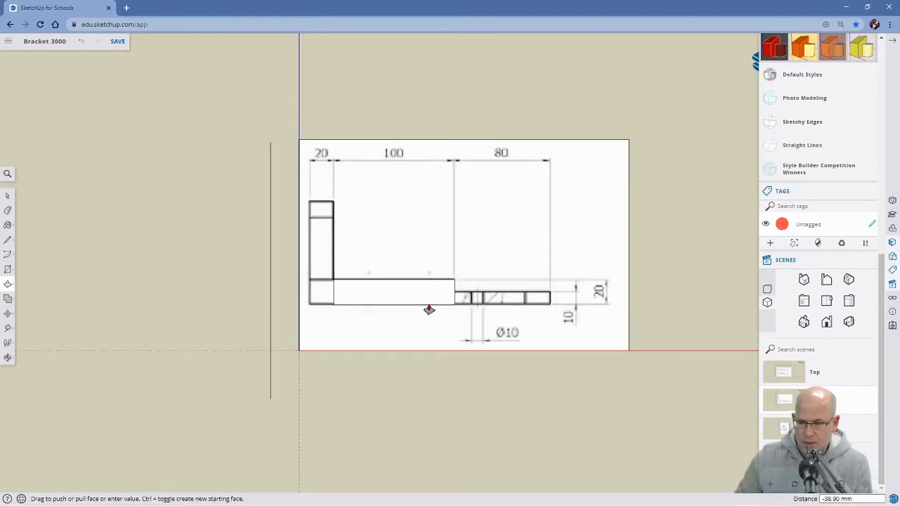
{"action": "left_click", "coordinate": [429, 310]}
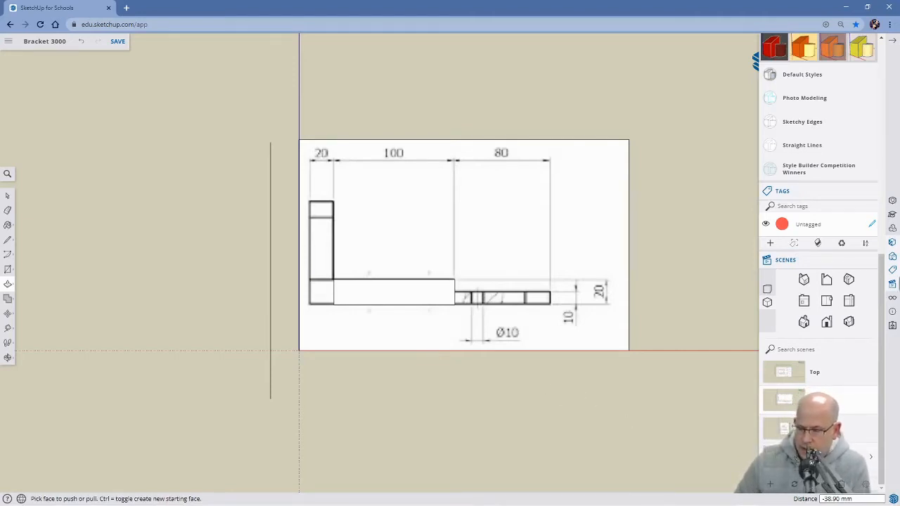
{"action": "left_click", "coordinate": [798, 457]}
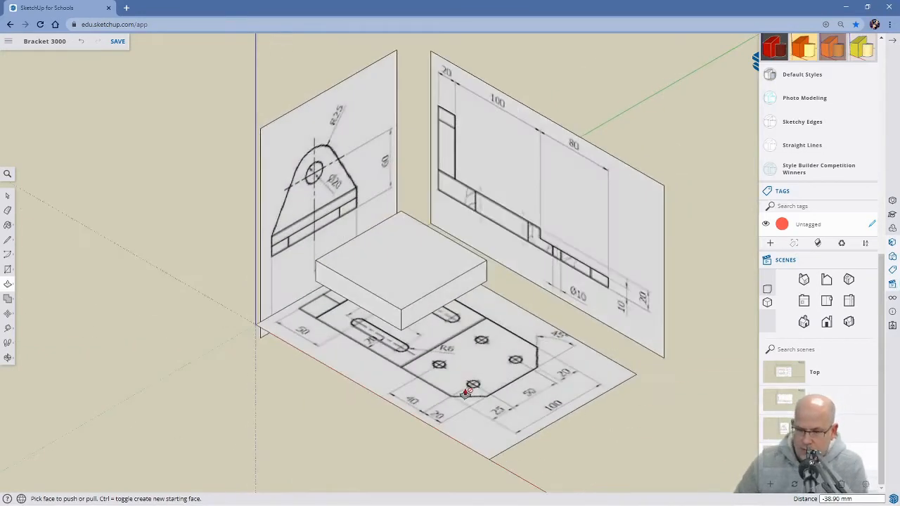
{"action": "middle_click_drag", "start_coordinate": [440, 353], "coordinate": [434, 253]}
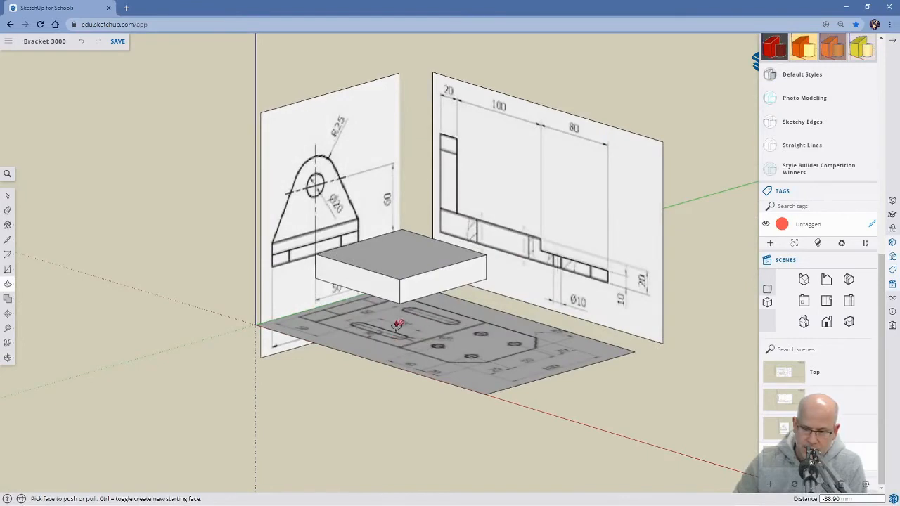
{"action": "middle_click_drag", "start_coordinate": [400, 374], "coordinate": [463, 424]}
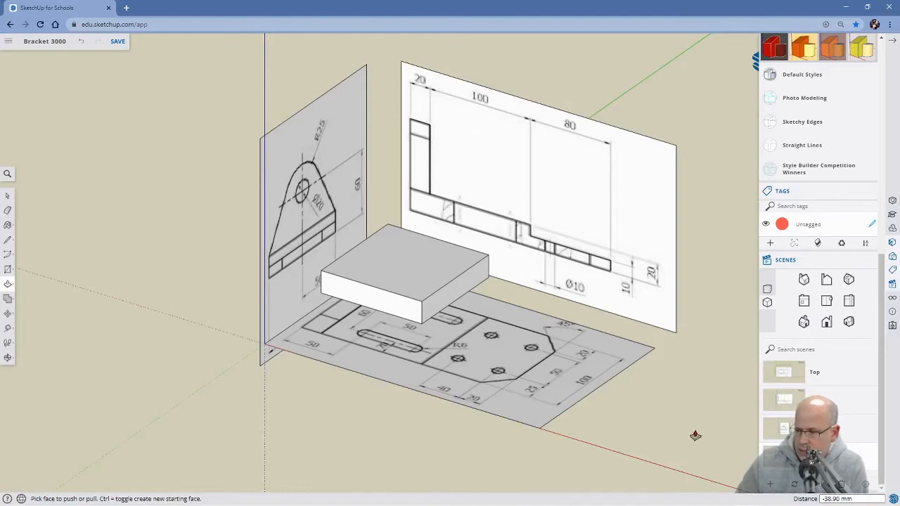
Pull the block's end face nearest the side view out about 21 mm to the outer edge of the front drawing's 20 mm section.
{"action": "left_click", "coordinate": [795, 377]}
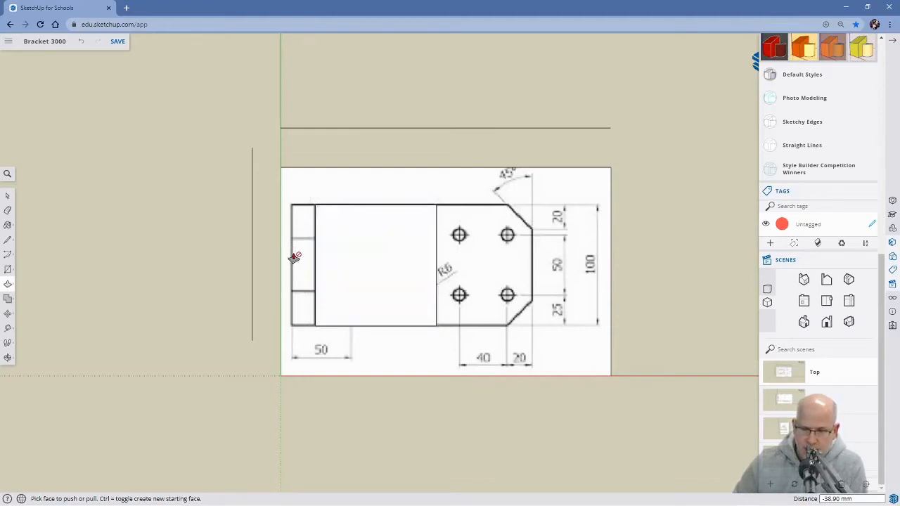
{"action": "middle_click_drag", "start_coordinate": [310, 360], "coordinate": [383, 245]}
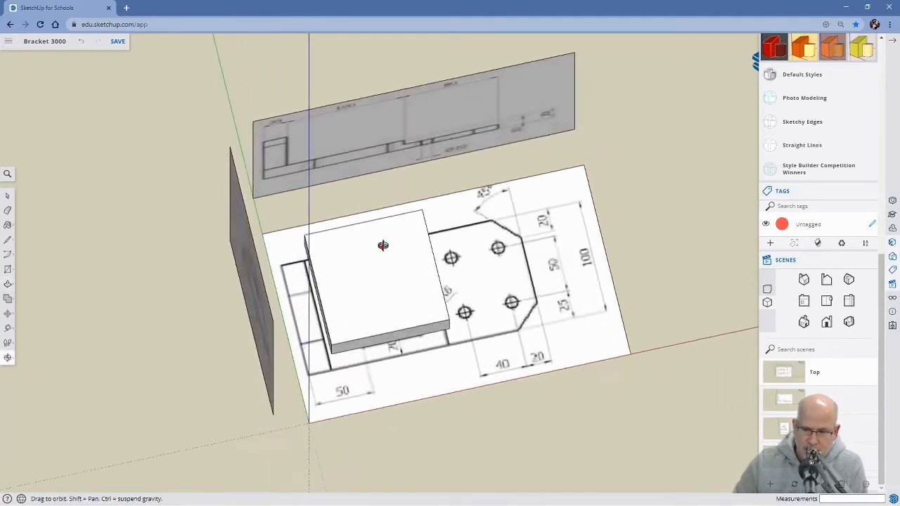
{"action": "middle_click_drag", "start_coordinate": [312, 348], "coordinate": [354, 264]}
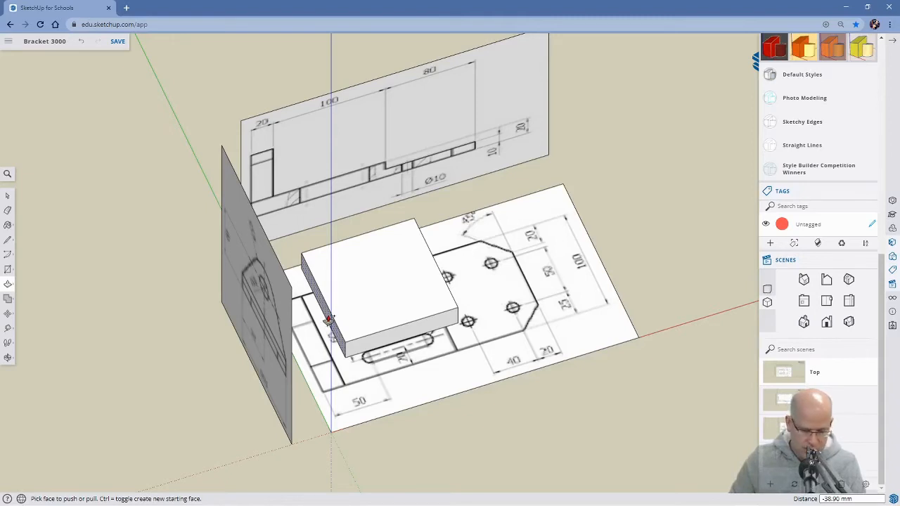
{"action": "left_click", "coordinate": [330, 320]}
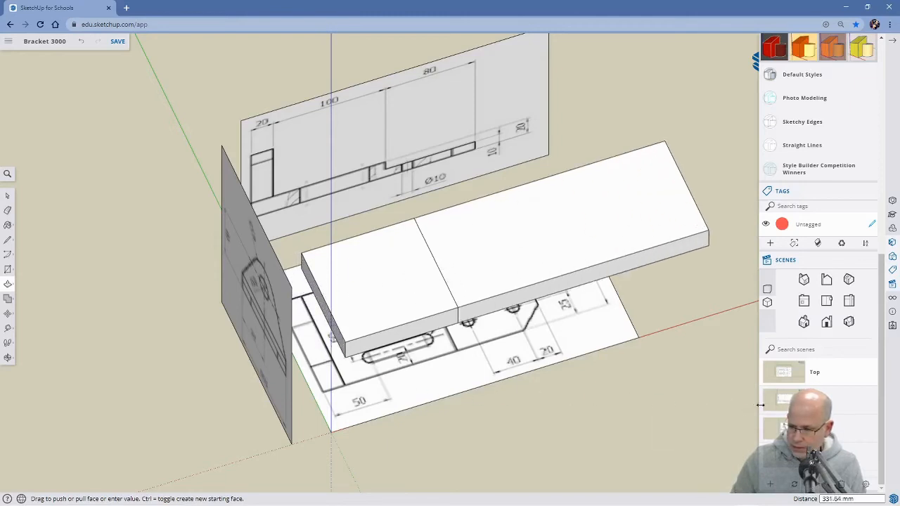
{"action": "left_click", "coordinate": [786, 402]}
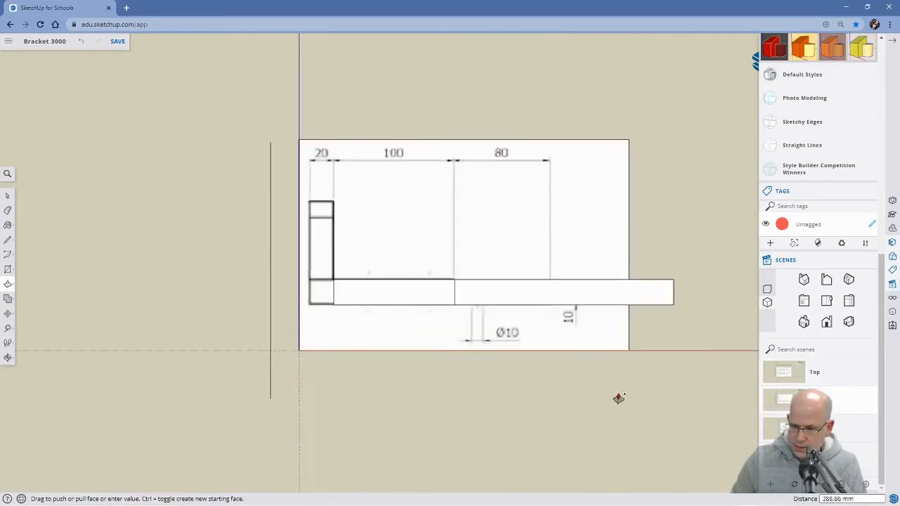
{"action": "left_click", "coordinate": [309, 300]}
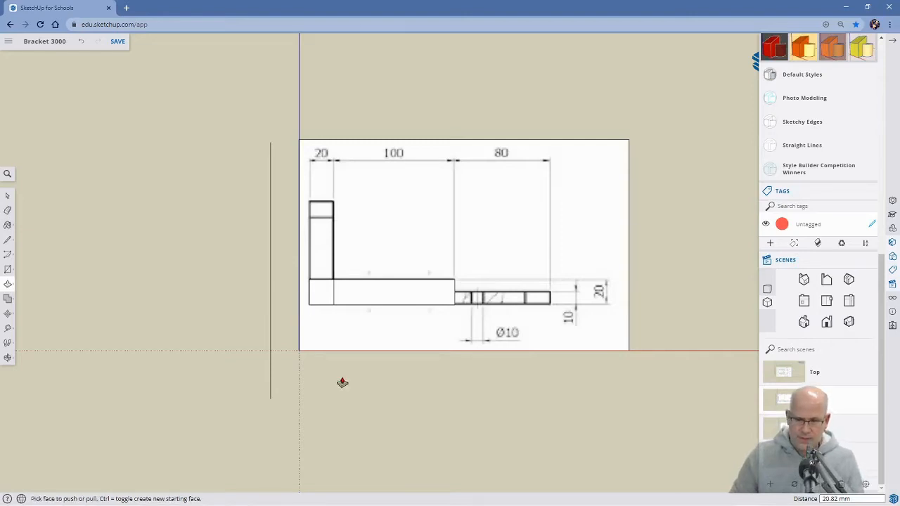
{"action": "left_click", "coordinate": [776, 462]}
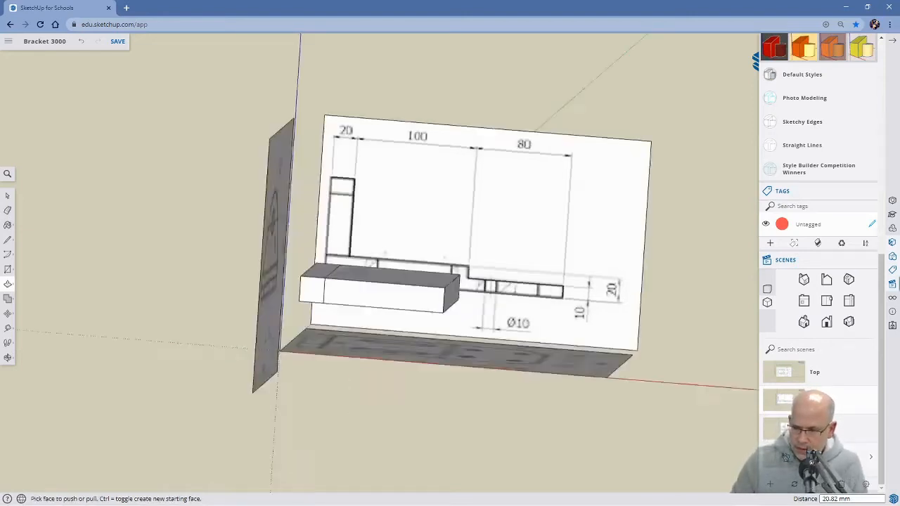
{"action": "middle_click_drag", "start_coordinate": [371, 392], "coordinate": [437, 261]}
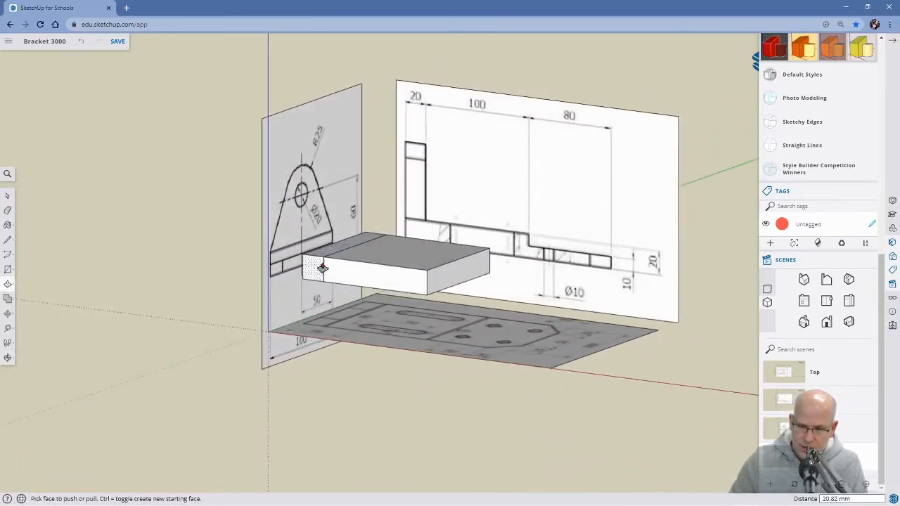
{"action": "middle_click_drag", "start_coordinate": [359, 314], "coordinate": [502, 415]}
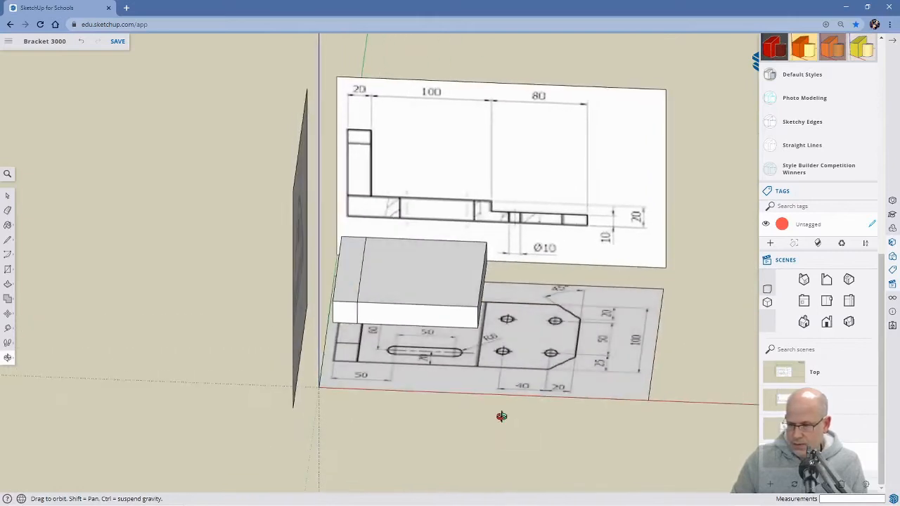
{"action": "key", "text": "p"}
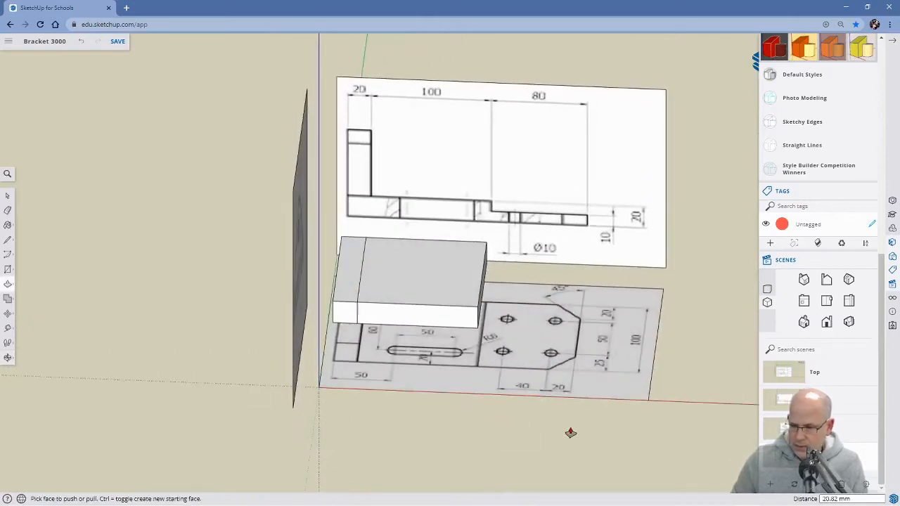
Push/Pull the block's free end face out about 81 mm to the outer end of the front drawing's 80 mm section.
{"action": "left_click", "coordinate": [795, 374]}
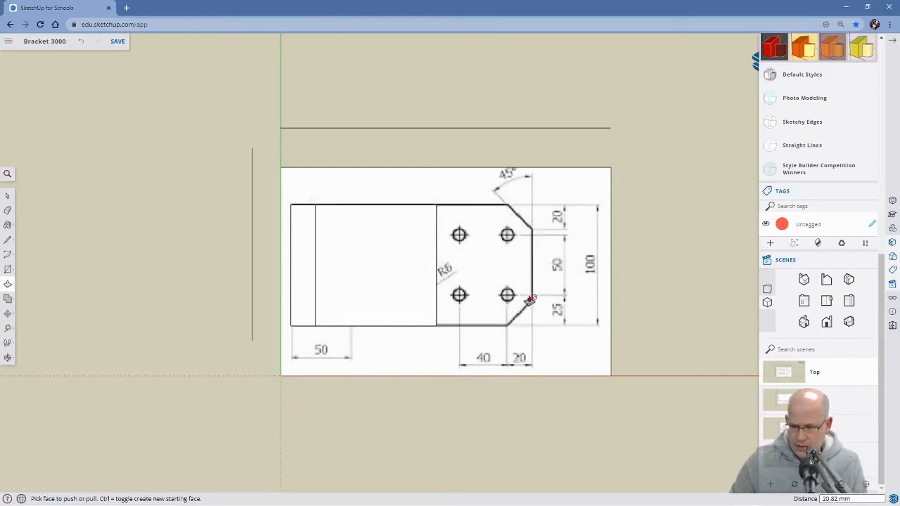
{"action": "middle_click_drag", "start_coordinate": [545, 340], "coordinate": [388, 168]}
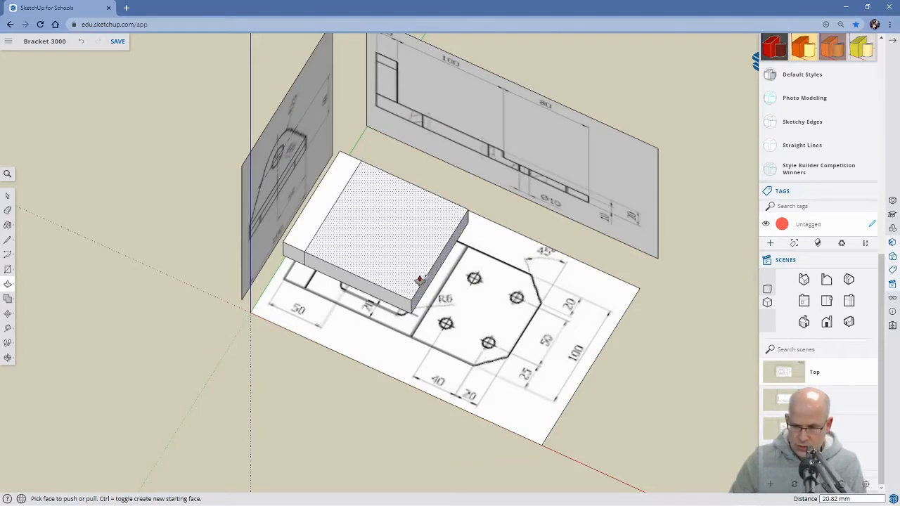
{"action": "left_click_drag", "start_coordinate": [430, 282], "coordinate": [632, 384]}
{"action": "left_click", "coordinate": [783, 399]}
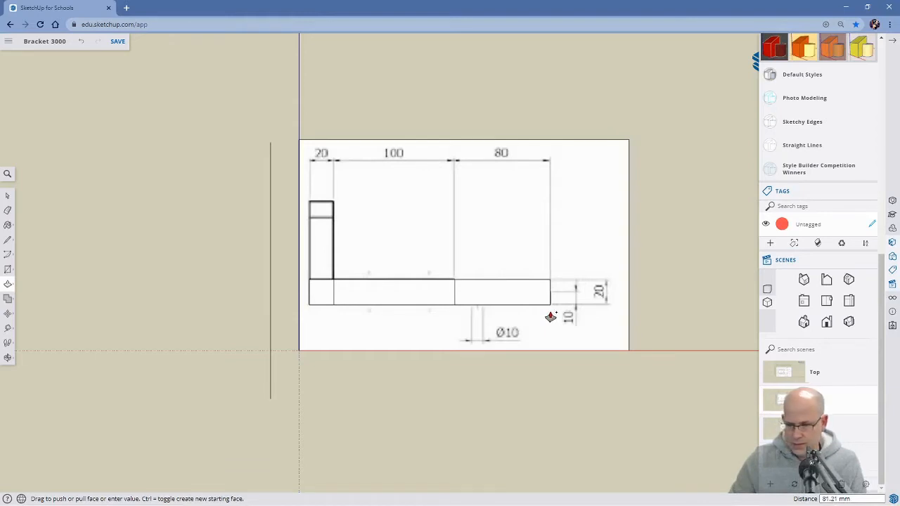
{"action": "middle_click_drag", "start_coordinate": [617, 323], "coordinate": [588, 420]}
Examine the extended block from several angles and compare it with the top and front drawings using their saved scenes.
{"action": "middle_click_drag", "start_coordinate": [586, 281], "coordinate": [253, 213]}
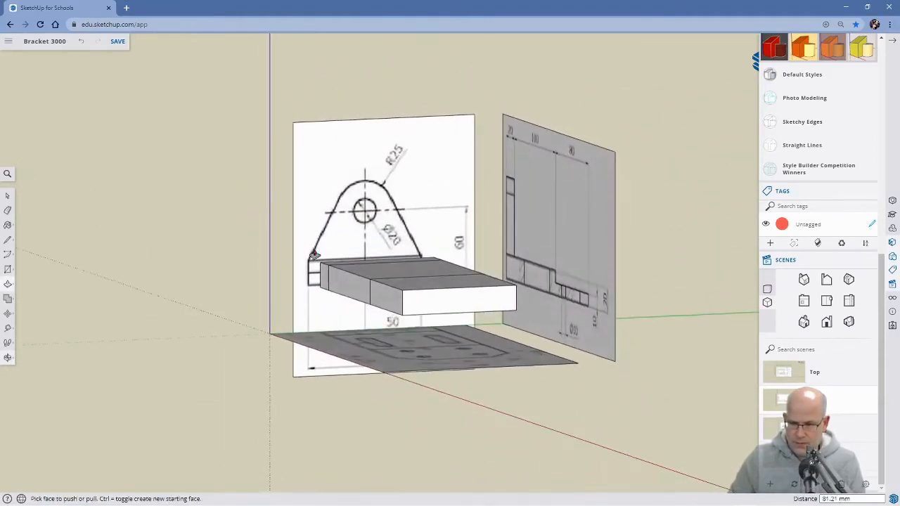
{"action": "middle_click_drag", "start_coordinate": [449, 338], "coordinate": [667, 392]}
{"action": "key", "text": "p"}
{"action": "middle_click_drag", "start_coordinate": [446, 374], "coordinate": [607, 392]}
{"action": "middle_click_drag", "start_coordinate": [657, 321], "coordinate": [625, 396]}
{"action": "middle_click_drag", "start_coordinate": [639, 322], "coordinate": [668, 267]}
{"action": "key", "text": "p"}
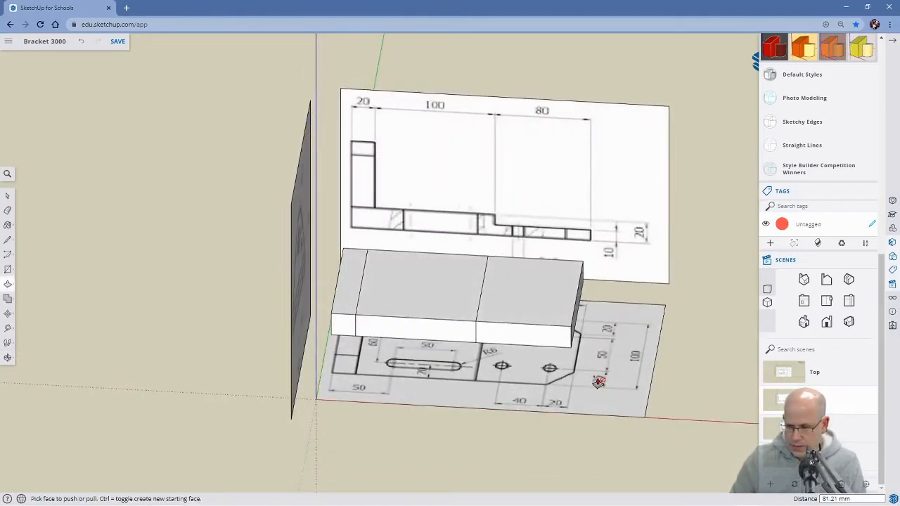
{"action": "key", "text": "space"}
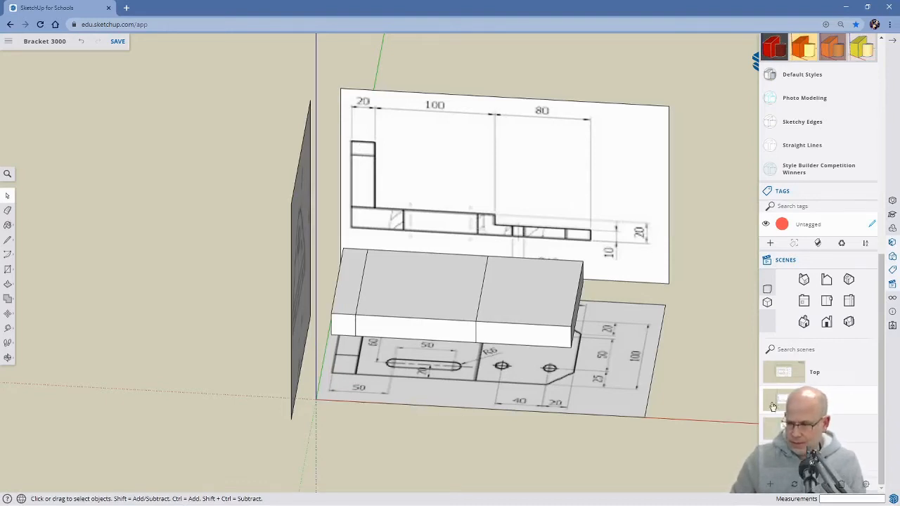
{"action": "left_click", "coordinate": [794, 370]}
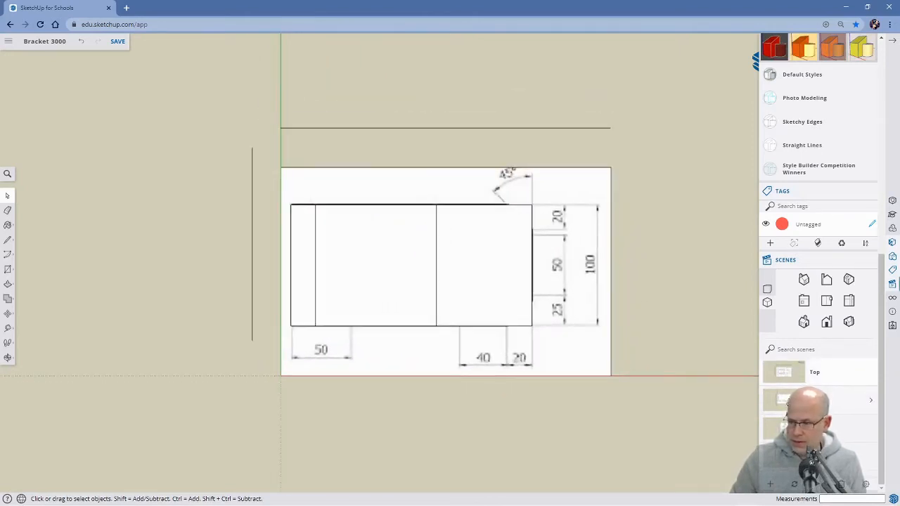
{"action": "left_click", "coordinate": [787, 403]}
Push/Pull the upper face of the 20 mm end section up about 67 mm to the upper edge of the upright in the front drawing.
{"action": "middle_click_drag", "start_coordinate": [366, 358], "coordinate": [367, 405]}
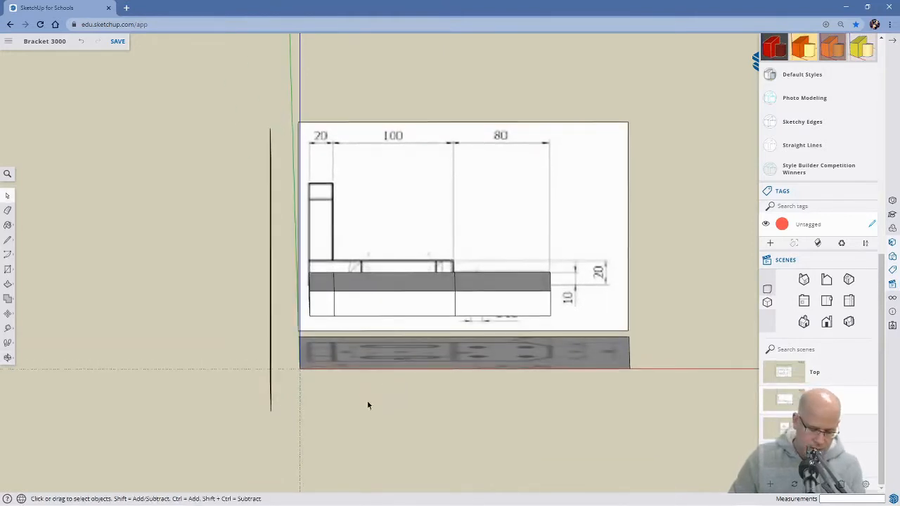
{"action": "key", "text": "p"}
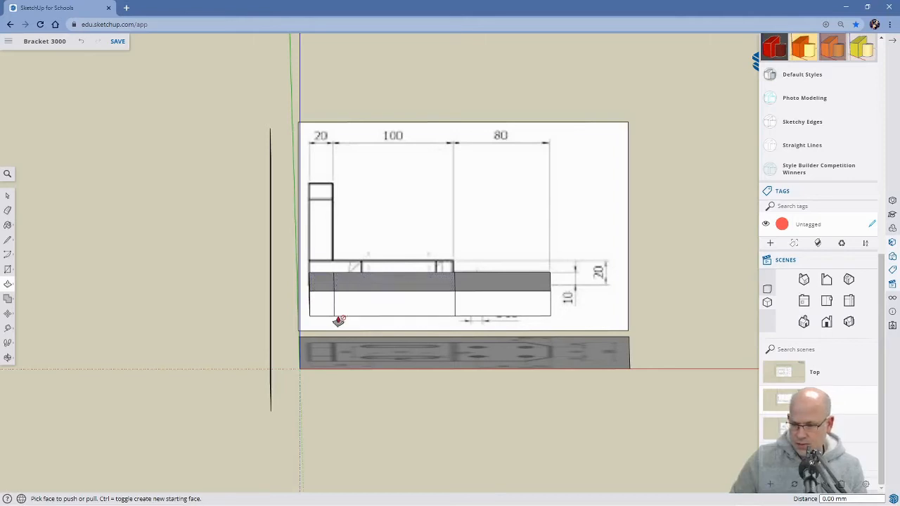
{"action": "mouse_move", "coordinate": [324, 288]}
{"action": "left_mouse_down"}
{"action": "mouse_move", "coordinate": [322, 196]}
{"action": "mouse_move", "coordinate": [684, 297]}
{"action": "mouse_move", "coordinate": [764, 372]}
{"action": "mouse_move", "coordinate": [711, 394]}
{"action": "mouse_move", "coordinate": [401, 291]}
{"action": "mouse_move", "coordinate": [331, 215]}
{"action": "mouse_move", "coordinate": [325, 194]}
{"action": "mouse_move", "coordinate": [324, 207]}
{"action": "mouse_move", "coordinate": [323, 127]}
{"action": "mouse_move", "coordinate": [326, 206]}
{"action": "left_mouse_up"}
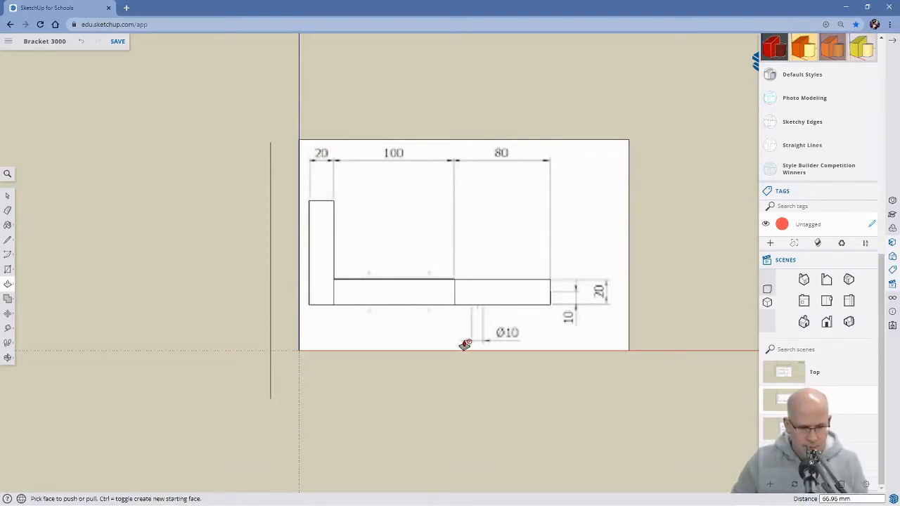
Place a Tape Measure guide on the 80 mm section's upper face, 20 mm in from its outer end edge.
{"action": "mouse_move", "coordinate": [570, 338]}
{"action": "middle_mouse_down"}
{"action": "mouse_move", "coordinate": [360, 419]}
{"action": "mouse_move", "coordinate": [297, 422]}
{"action": "mouse_move", "coordinate": [392, 351]}
{"action": "mouse_move", "coordinate": [375, 432]}
{"action": "mouse_move", "coordinate": [383, 430]}
{"action": "middle_mouse_up"}
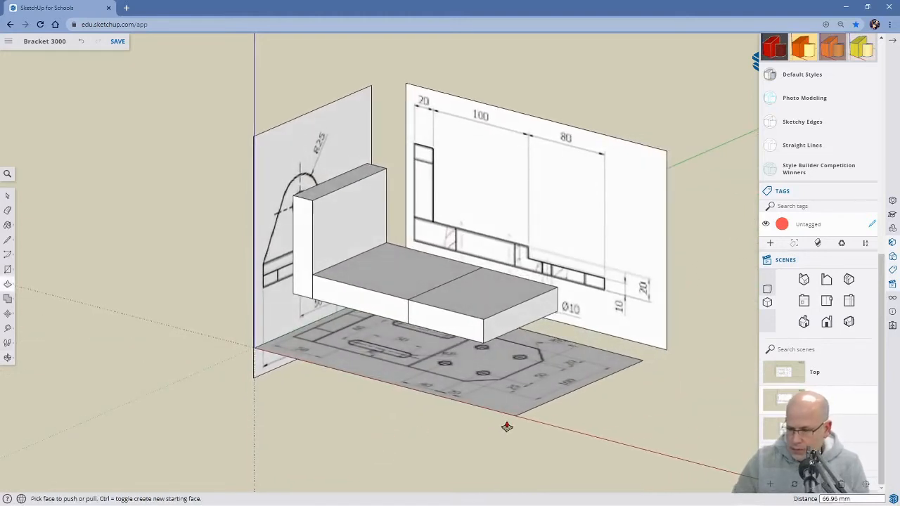
{"action": "mouse_move", "coordinate": [497, 351]}
{"action": "middle_mouse_down"}
{"action": "mouse_move", "coordinate": [498, 396]}
{"action": "mouse_move", "coordinate": [570, 434]}
{"action": "middle_mouse_up"}
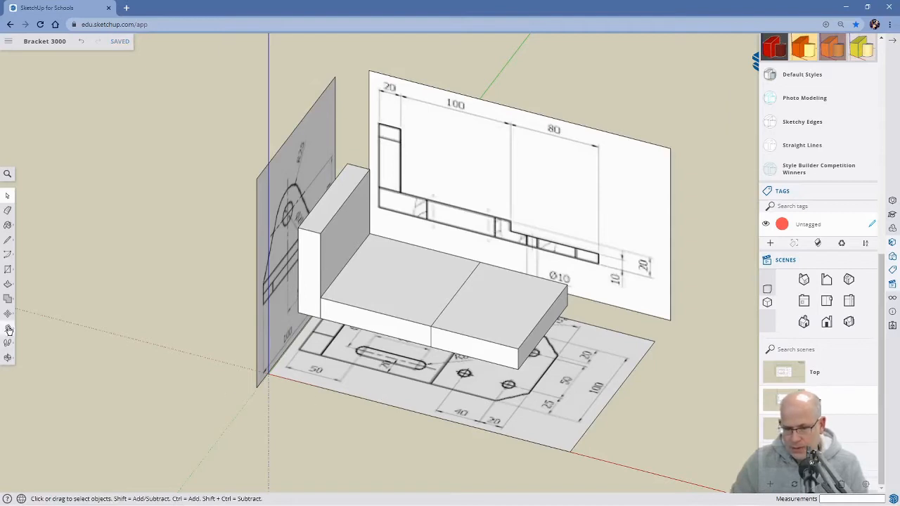
{"action": "key", "text": "t"}
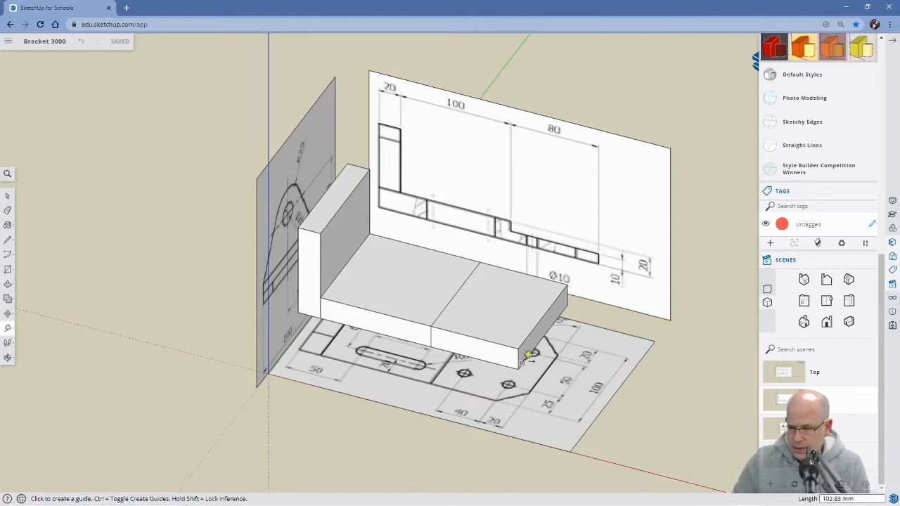
{"action": "left_click", "coordinate": [535, 329]}
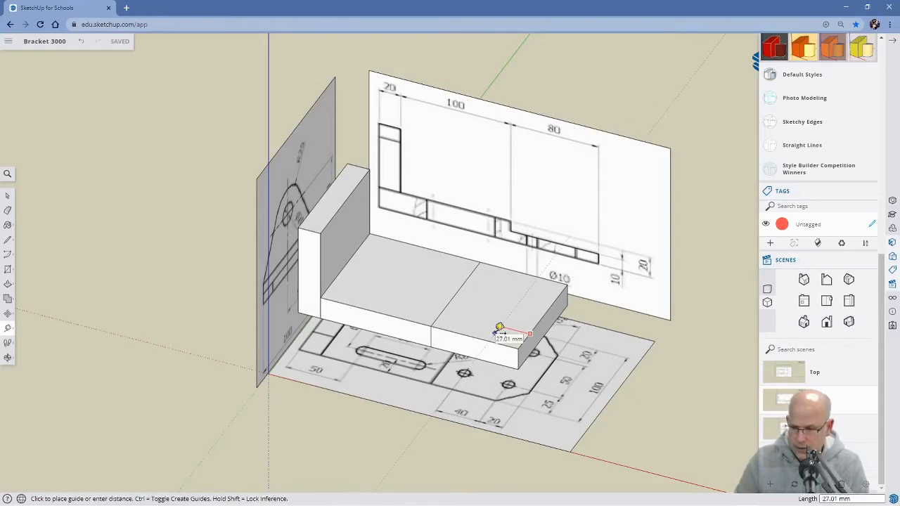
{"action": "key", "text": "Return"}
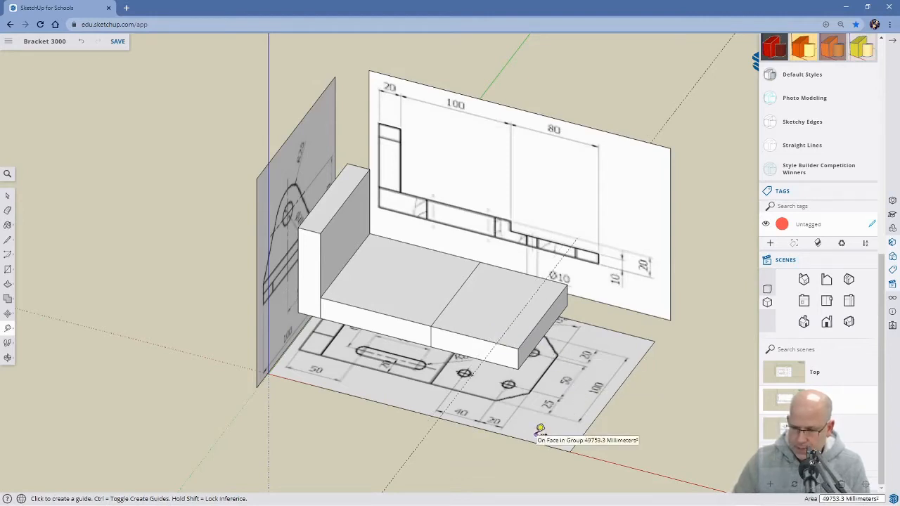
Add two guides along the base's upper face, each 20 mm in from one of its long edges.
{"action": "mouse_move", "coordinate": [594, 390]}
{"action": "middle_mouse_down"}
{"action": "mouse_move", "coordinate": [478, 399]}
{"action": "mouse_move", "coordinate": [383, 389]}
{"action": "mouse_move", "coordinate": [382, 426]}
{"action": "mouse_move", "coordinate": [398, 429]}
{"action": "middle_mouse_up"}
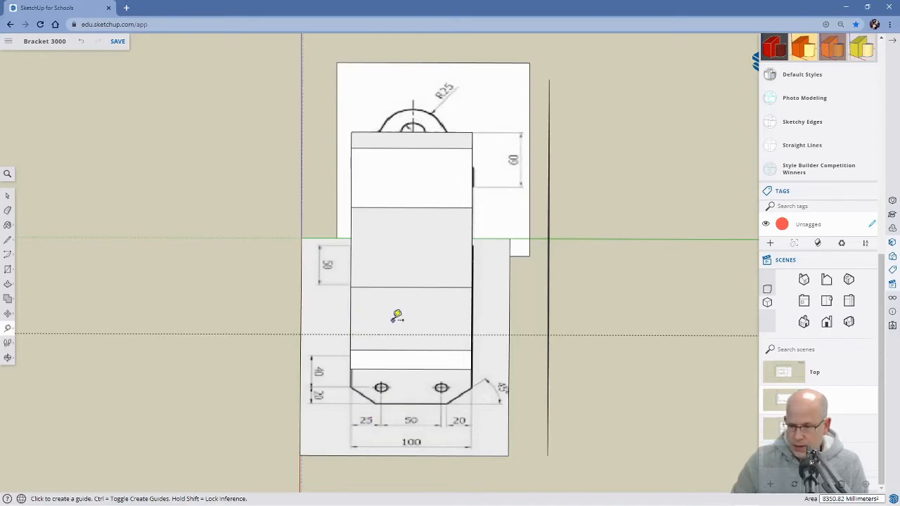
{"action": "left_click", "coordinate": [350, 318]}
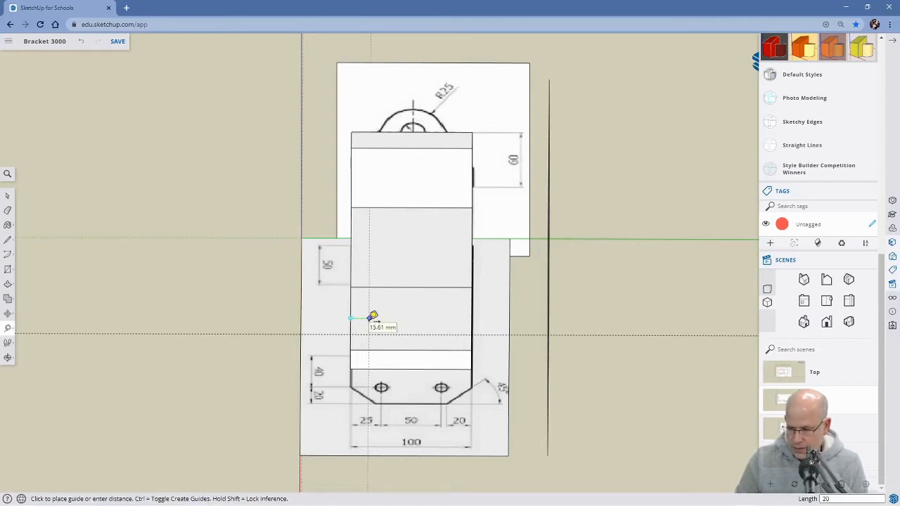
{"action": "type", "text": "20"}
{"action": "key", "text": "Return"}
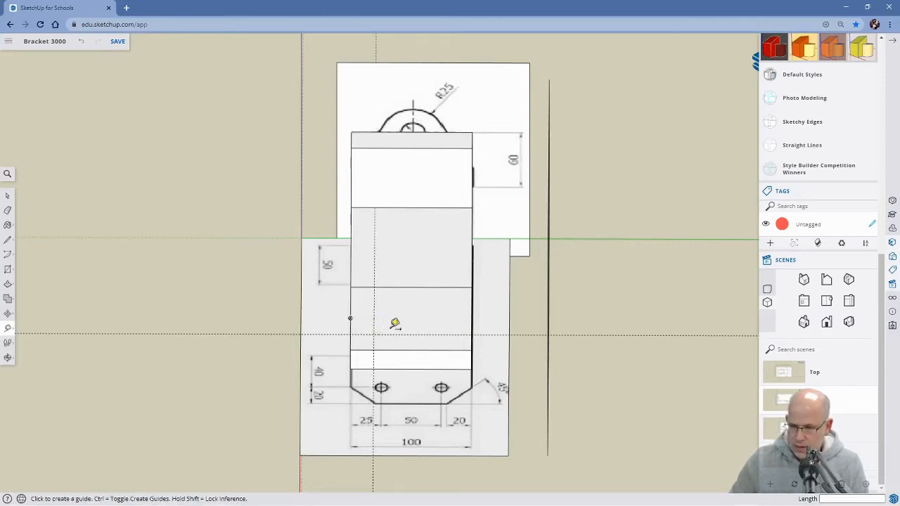
{"action": "left_click", "coordinate": [474, 315]}
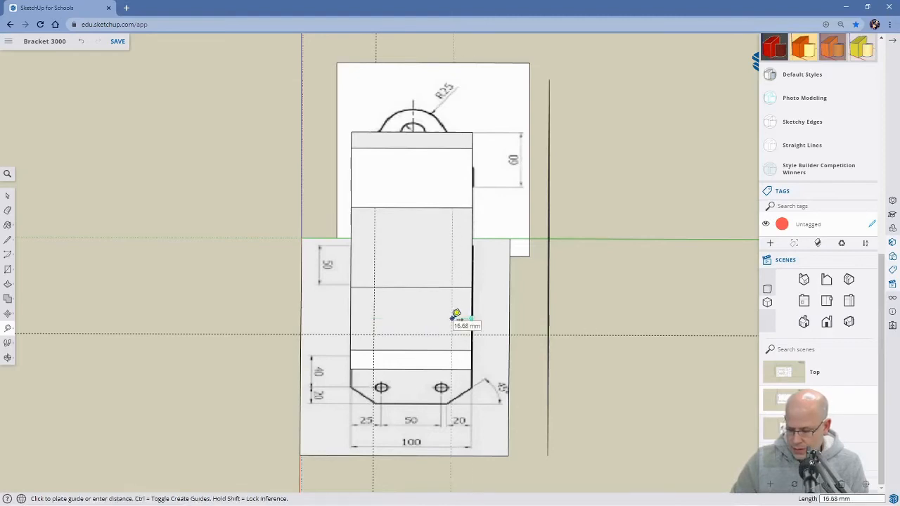
{"action": "type", "text": "20"}
{"action": "key", "text": "Return"}
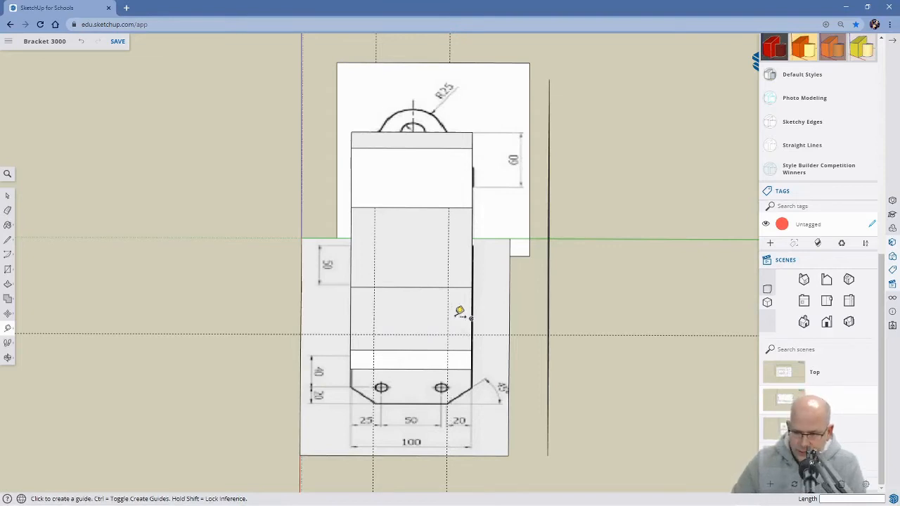
Draw a diagonal line across the near outer corner of the 80 mm section, joining the points where the guides meet its edges.
{"action": "middle_click_drag", "start_coordinate": [304, 391], "coordinate": [663, 298]}
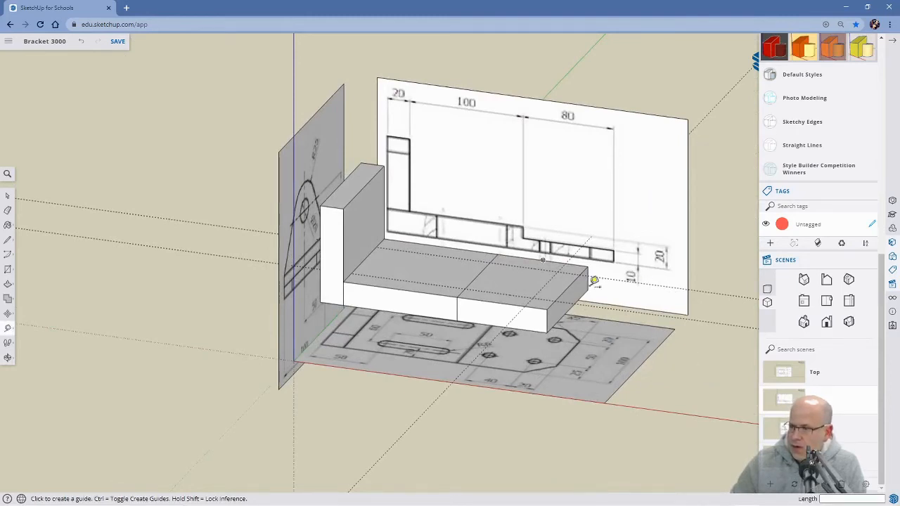
{"action": "middle_click_drag", "start_coordinate": [601, 334], "coordinate": [518, 435]}
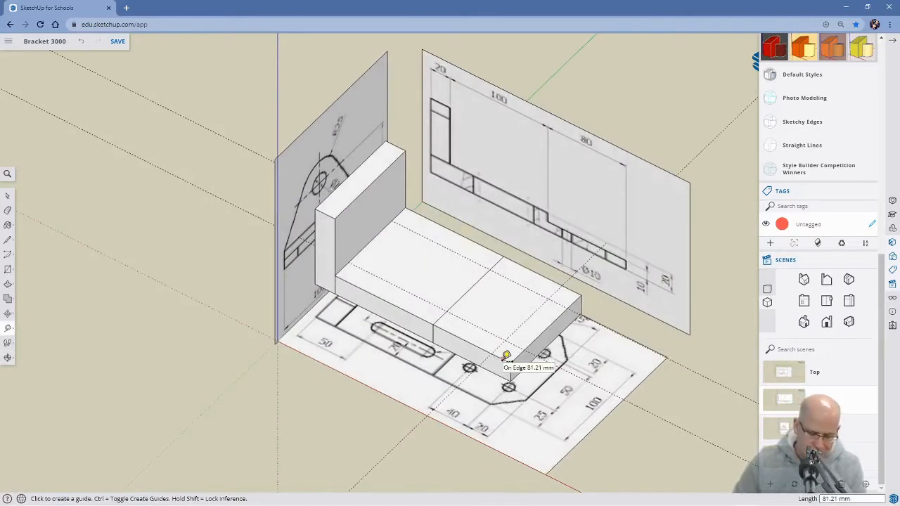
{"action": "key", "text": "l"}
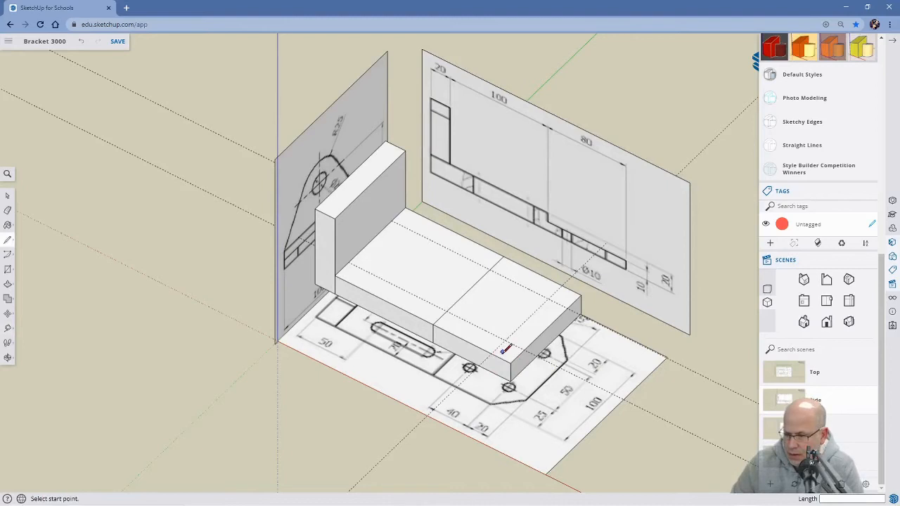
{"action": "scroll", "coordinate": [500, 354], "scroll_direction": "up", "scroll_amount": 5}
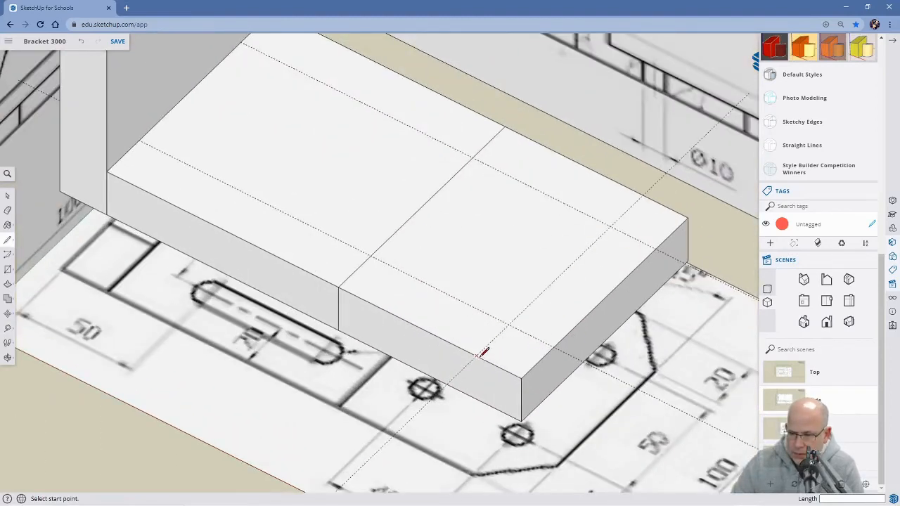
{"action": "left_click", "coordinate": [477, 356]}
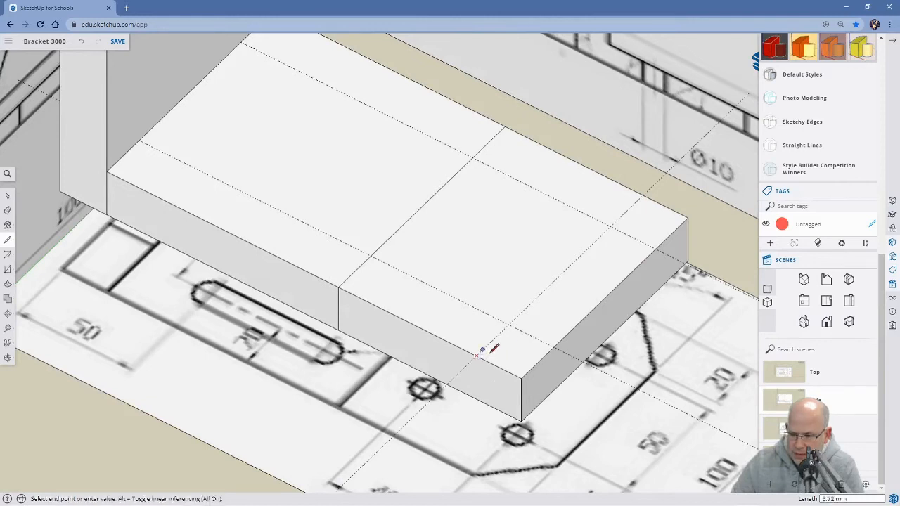
{"action": "left_click", "coordinate": [555, 346]}
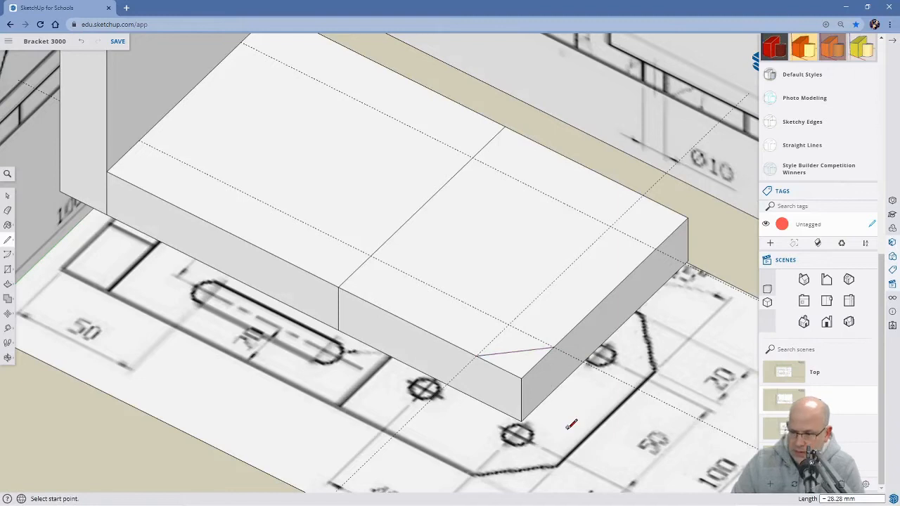
Draw vertical lines from both ends of the corner diagonal down the adjoining side and end faces to their lower edges.
{"action": "middle_click_drag", "start_coordinate": [533, 434], "coordinate": [536, 321]}
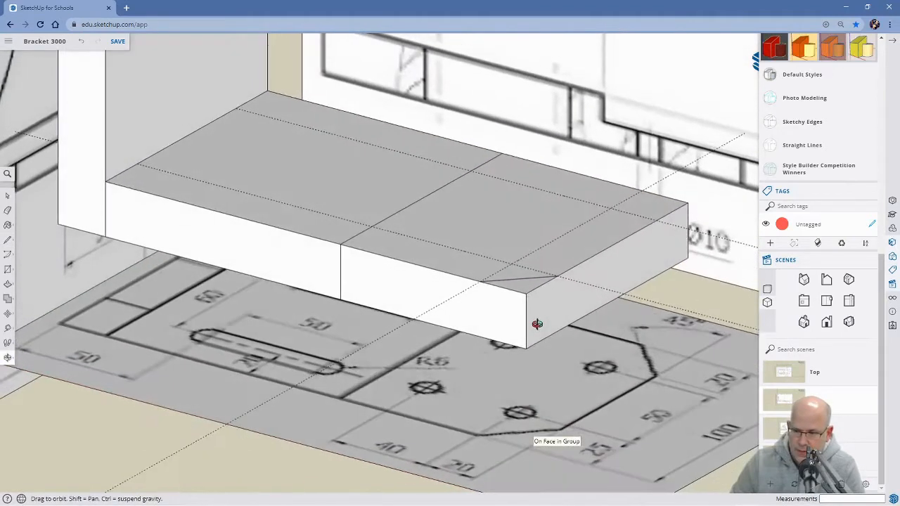
{"action": "left_click", "coordinate": [480, 281]}
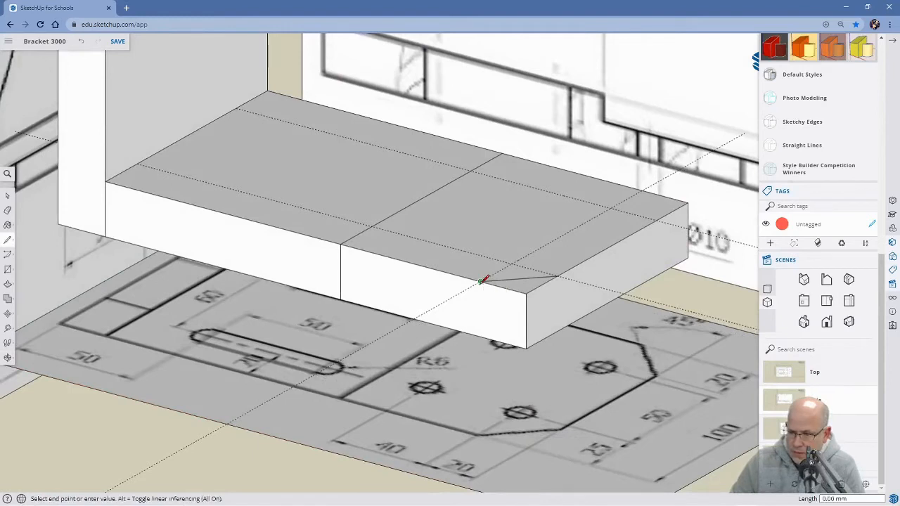
{"action": "left_click", "coordinate": [480, 336]}
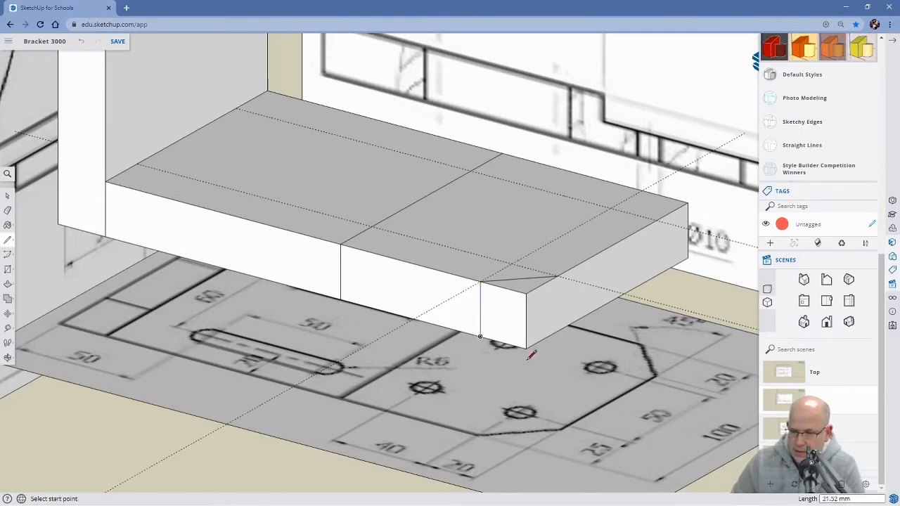
{"action": "middle_click_drag", "start_coordinate": [589, 355], "coordinate": [440, 353]}
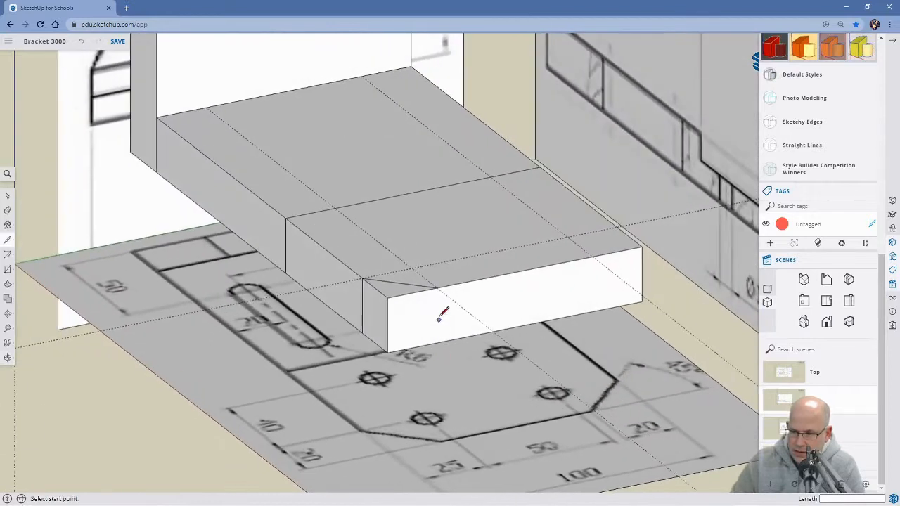
{"action": "left_click", "coordinate": [437, 287]}
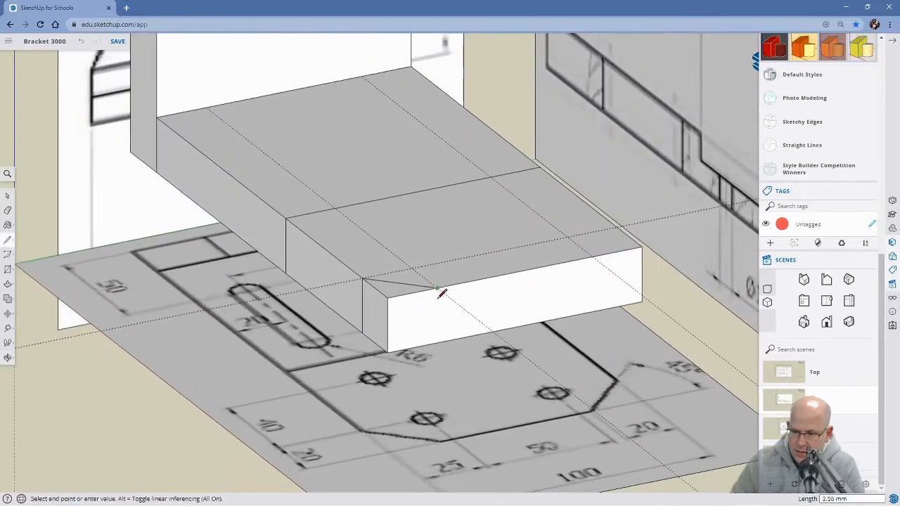
{"action": "left_click", "coordinate": [436, 343]}
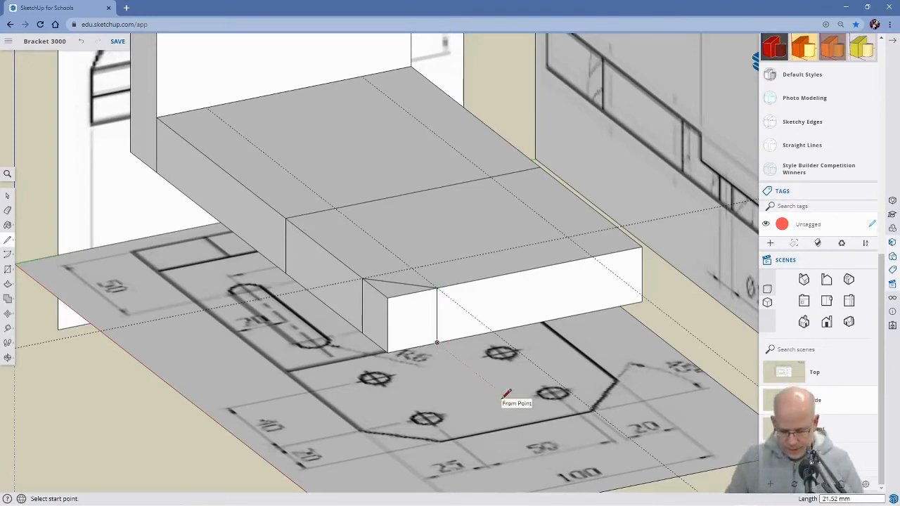
Push/Pull the triangular corner down through the full thickness, about 21.5 mm, to cut the chamfer away.
{"action": "key", "text": "p"}
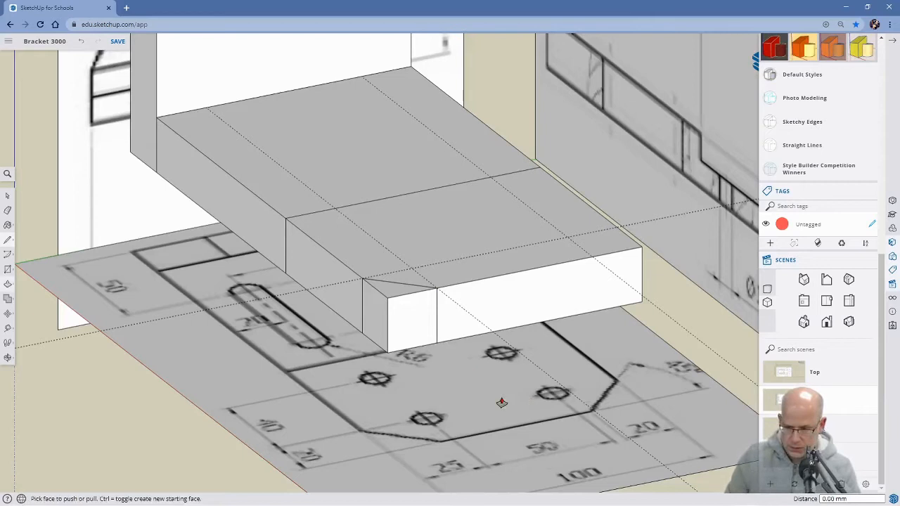
{"action": "left_click", "coordinate": [396, 296]}
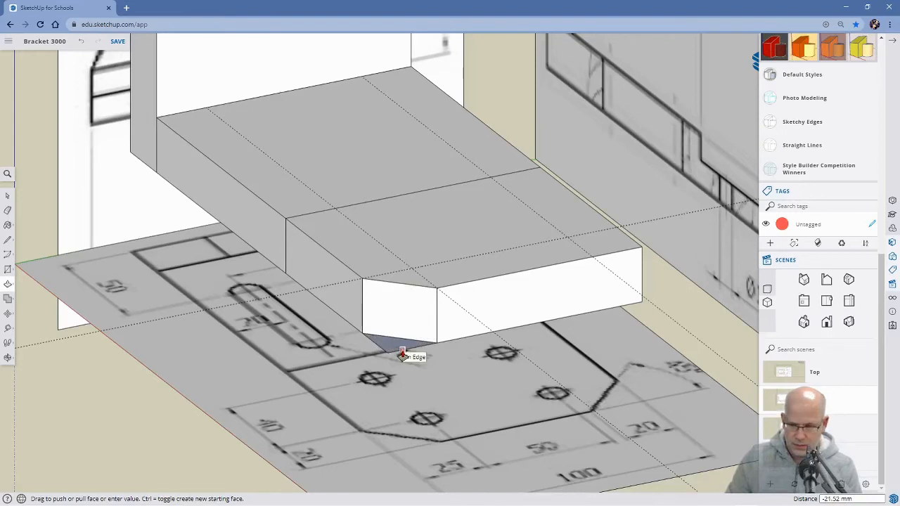
{"action": "left_click", "coordinate": [401, 354]}
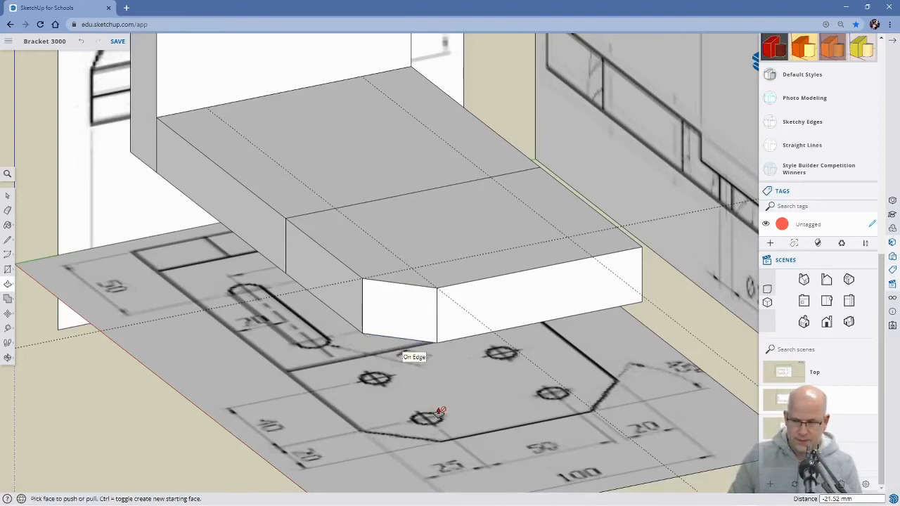
Draw a diagonal line across the remaining square outer corner of the 80 mm section, joining the guide intersections on its two edges.
{"action": "middle_click_drag", "start_coordinate": [567, 300], "coordinate": [460, 398]}
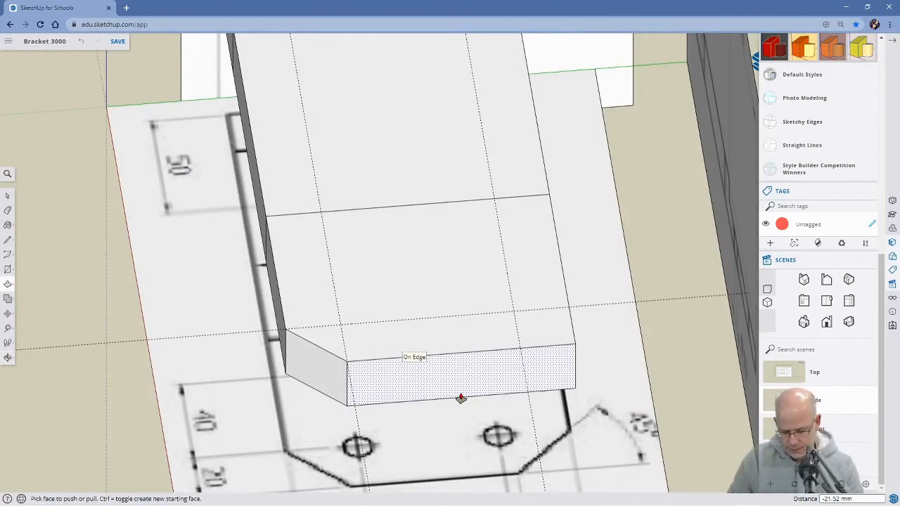
{"action": "key", "text": "l"}
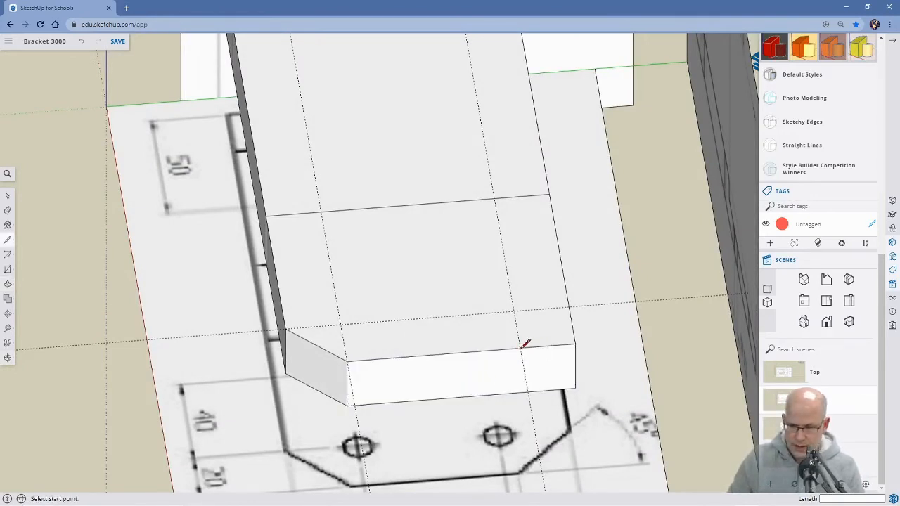
{"action": "left_click", "coordinate": [520, 347]}
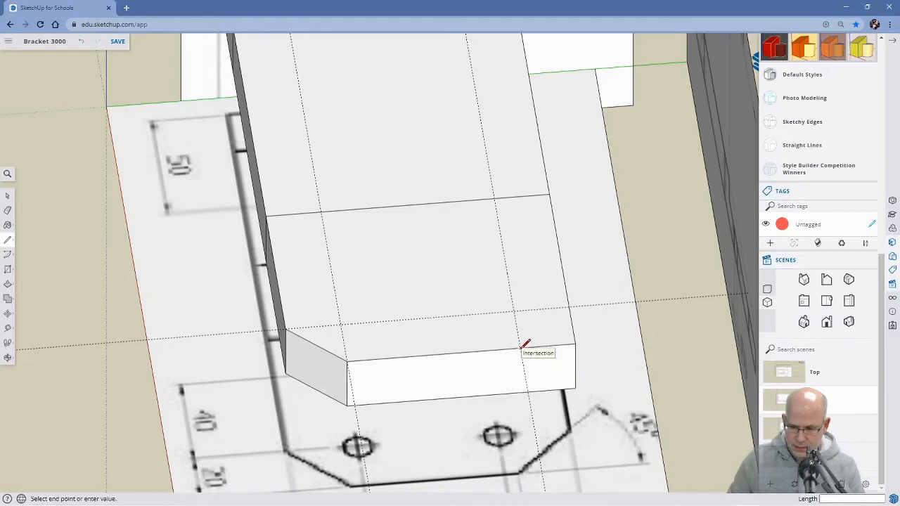
{"action": "left_click", "coordinate": [570, 305]}
Draw vertical lines from both ends of the diagonal down the adjoining faces and Push/Pull the triangular corner down about 21.5 mm to cut it away.
{"action": "mouse_move", "coordinate": [584, 432]}
{"action": "middle_mouse_down"}
{"action": "mouse_move", "coordinate": [514, 336]}
{"action": "mouse_move", "coordinate": [498, 295]}
{"action": "middle_mouse_up"}
{"action": "left_click", "coordinate": [454, 252]}
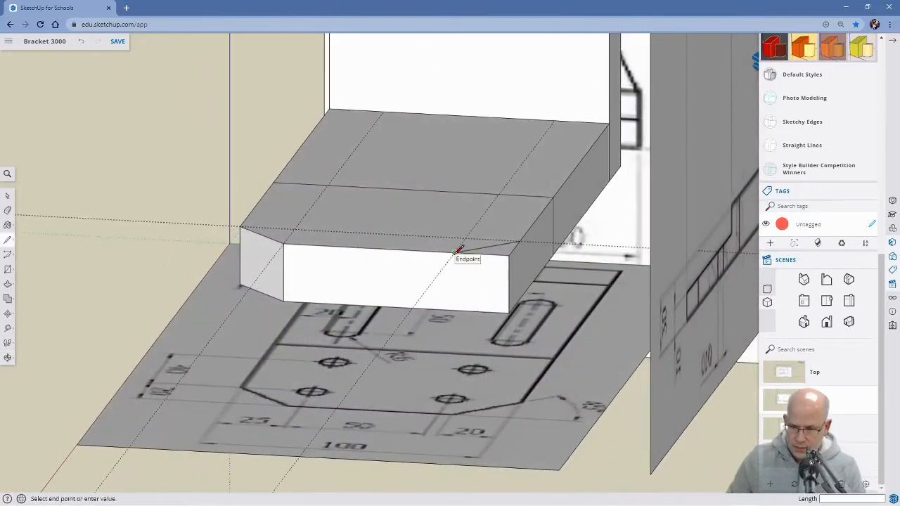
{"action": "left_click", "coordinate": [454, 309]}
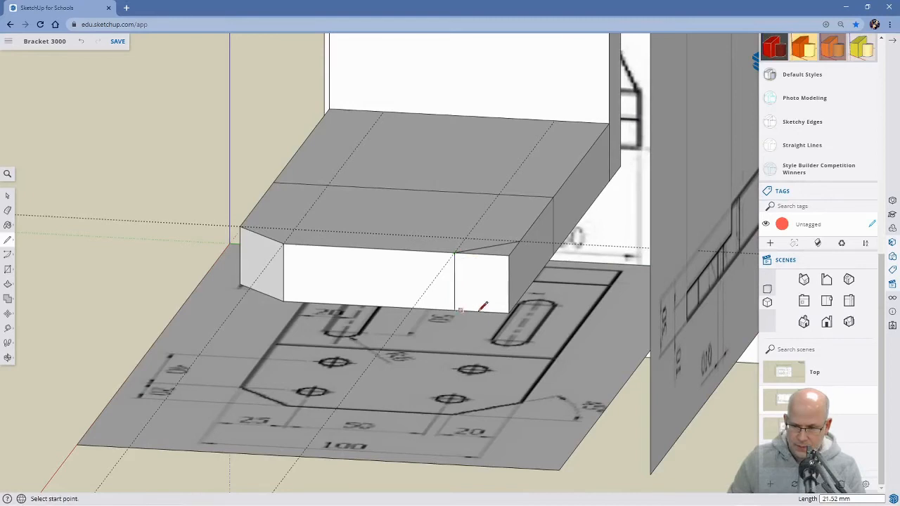
{"action": "mouse_move", "coordinate": [545, 300]}
{"action": "middle_mouse_down"}
{"action": "mouse_move", "coordinate": [502, 312]}
{"action": "mouse_move", "coordinate": [499, 282]}
{"action": "middle_mouse_up"}
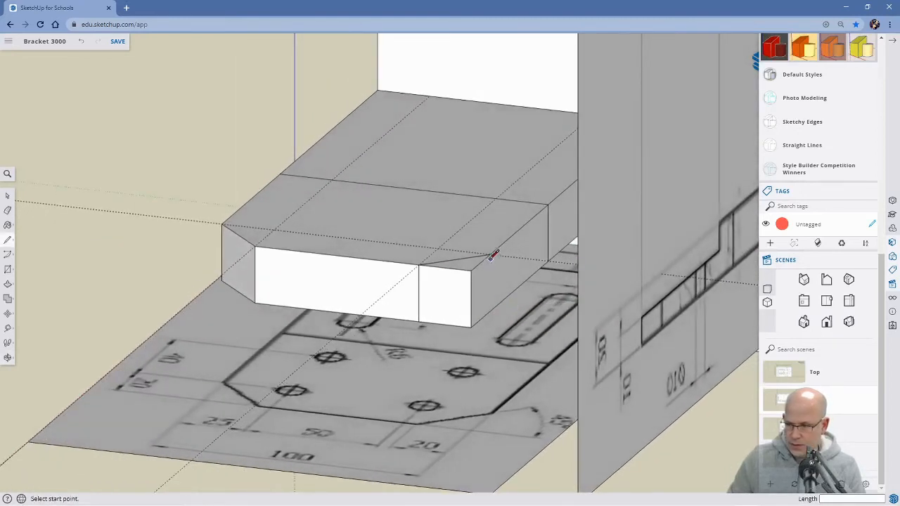
{"action": "left_click", "coordinate": [490, 253]}
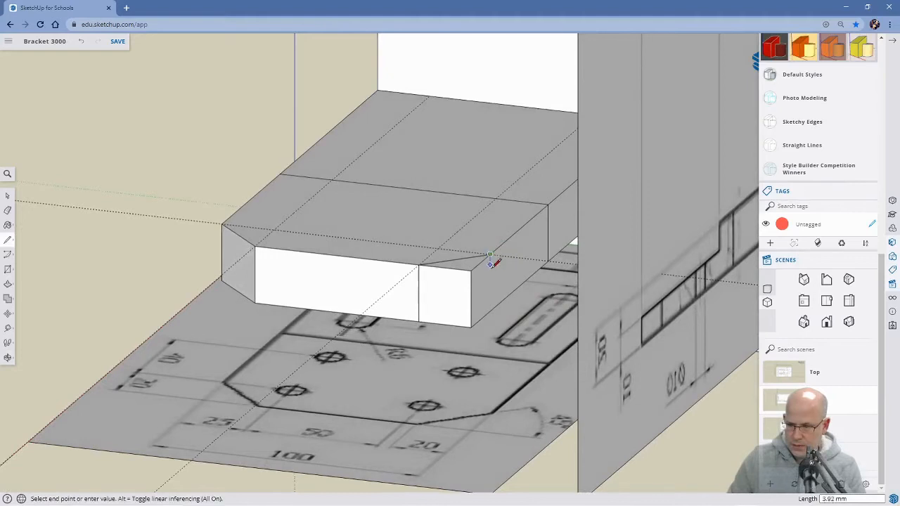
{"action": "left_click", "coordinate": [490, 310]}
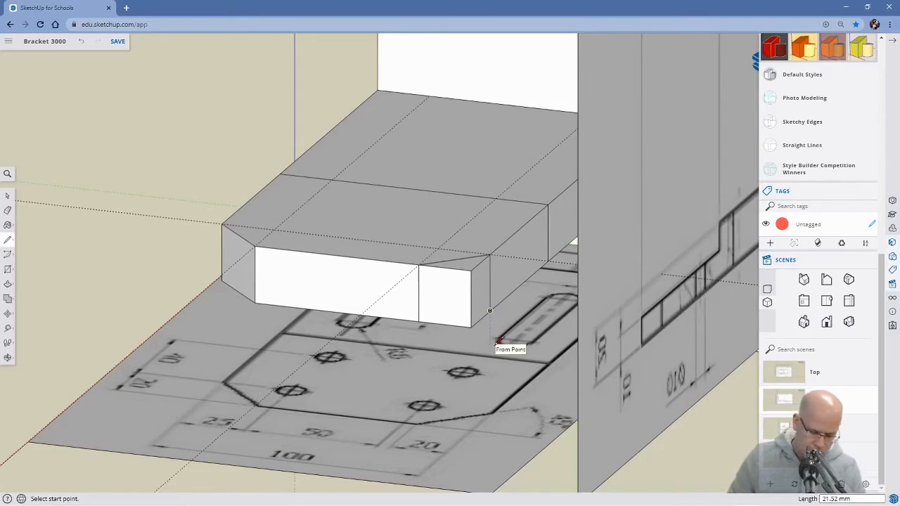
{"action": "key", "text": "p"}
{"action": "left_click_drag", "start_coordinate": [462, 272], "coordinate": [468, 333]}
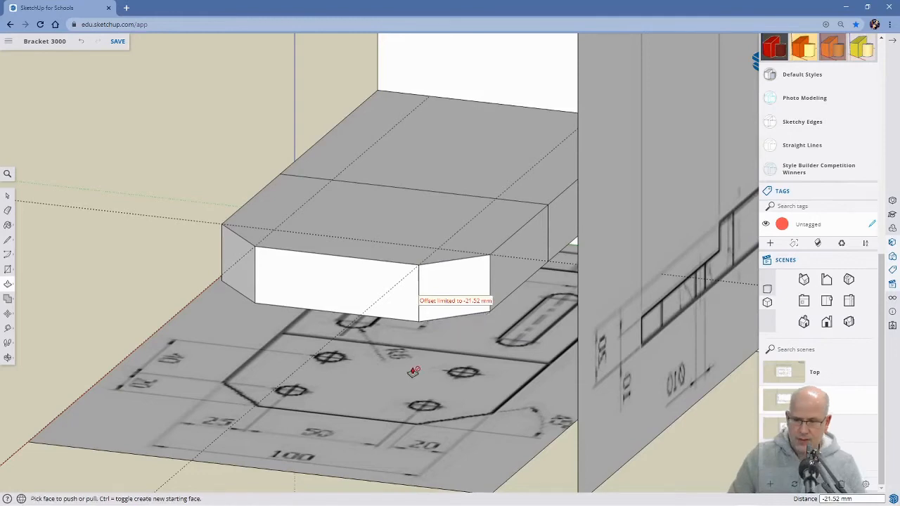
Erase the crosswise guide and both lengthwise guides that were used to lay out the chamfers.
{"action": "middle_click_drag", "start_coordinate": [343, 334], "coordinate": [601, 366]}
{"action": "scroll", "coordinate": [479, 294], "scroll_direction": "down", "scroll_amount": 2}
{"action": "scroll", "coordinate": [478, 294], "scroll_direction": "down", "scroll_amount": 2}
{"action": "middle_click_drag", "start_coordinate": [422, 338], "coordinate": [262, 282]}
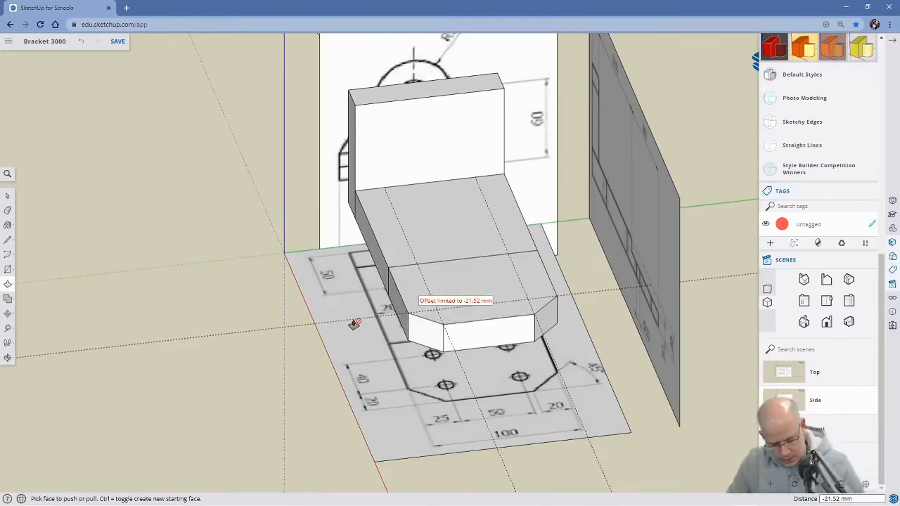
{"action": "key", "text": "e"}
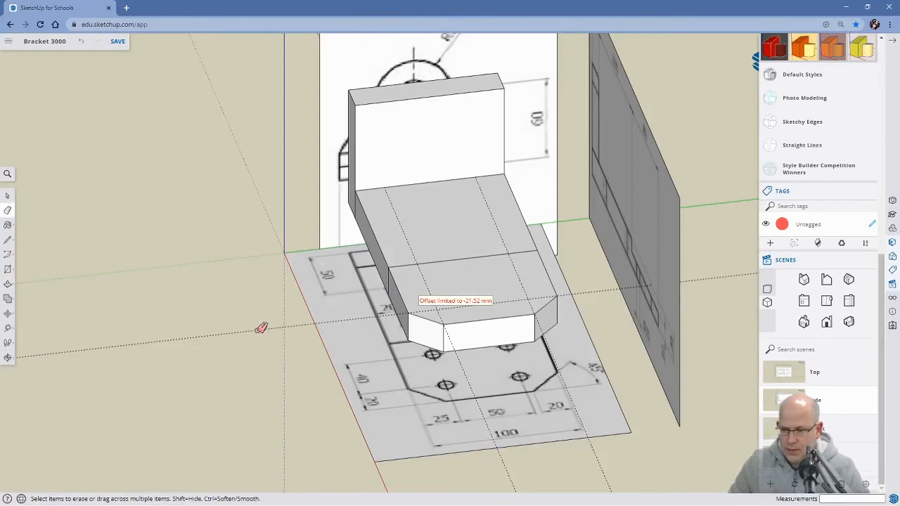
{"action": "mouse_move", "coordinate": [480, 370]}
{"action": "middle_mouse_down"}
{"action": "mouse_move", "coordinate": [425, 322]}
{"action": "mouse_move", "coordinate": [409, 252]}
{"action": "middle_mouse_up"}
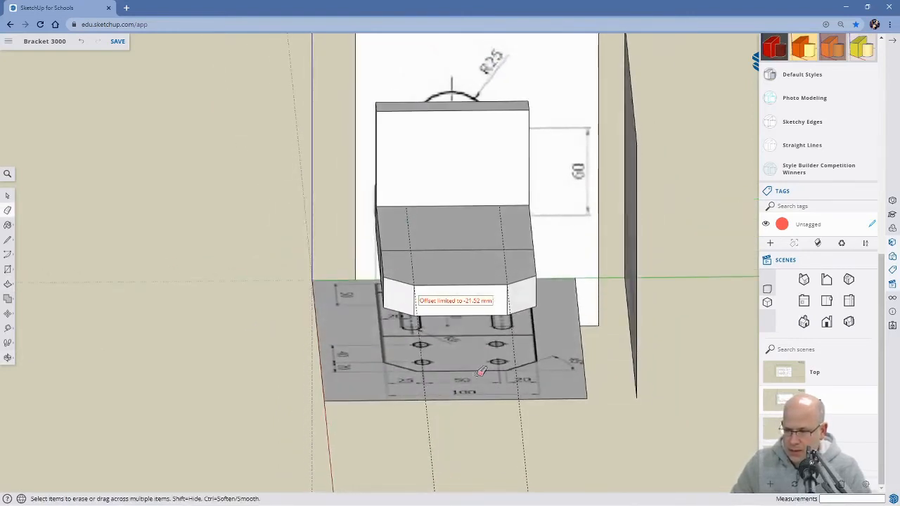
{"action": "middle_click_drag", "start_coordinate": [430, 380], "coordinate": [410, 426]}
{"action": "mouse_move", "coordinate": [455, 321]}
{"action": "middle_mouse_down"}
{"action": "mouse_move", "coordinate": [488, 387]}
{"action": "mouse_move", "coordinate": [454, 419]}
{"action": "mouse_move", "coordinate": [457, 438]}
{"action": "middle_mouse_up"}
{"action": "mouse_move", "coordinate": [484, 335]}
{"action": "middle_mouse_down"}
{"action": "mouse_move", "coordinate": [475, 390]}
{"action": "mouse_move", "coordinate": [482, 233]}
{"action": "mouse_move", "coordinate": [474, 176]}
{"action": "mouse_move", "coordinate": [459, 271]}
{"action": "mouse_move", "coordinate": [469, 347]}
{"action": "middle_mouse_up"}
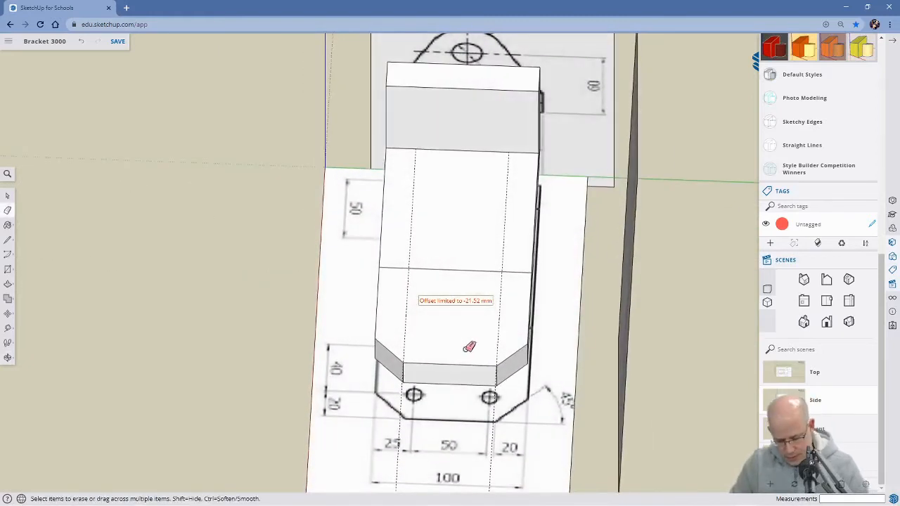
{"action": "left_click", "coordinate": [410, 319]}
{"action": "left_click", "coordinate": [500, 313]}
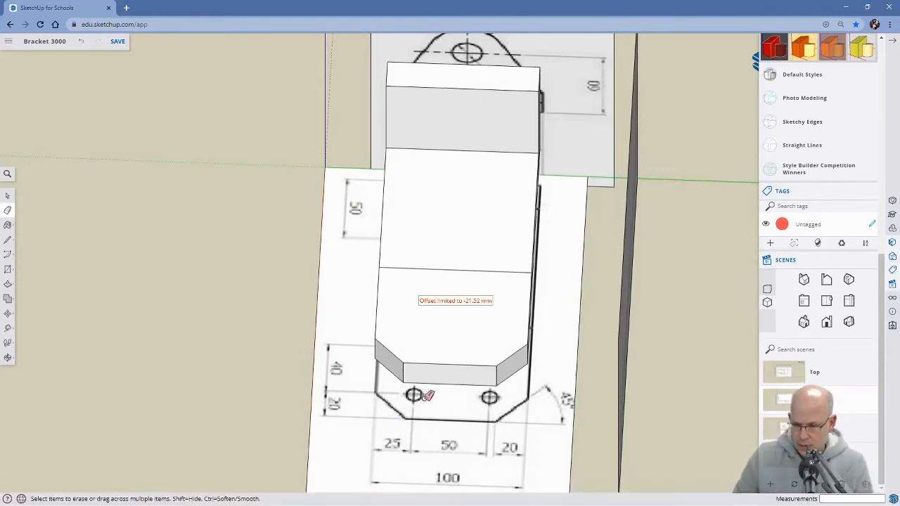
Add two lengthwise guides on the base's upper face, each 25 mm in from one of its long edges.
{"action": "scroll", "coordinate": [405, 413], "scroll_direction": "down", "scroll_amount": 2}
{"action": "mouse_move", "coordinate": [322, 413]}
{"action": "middle_mouse_down"}
{"action": "mouse_move", "coordinate": [539, 394]}
{"action": "mouse_move", "coordinate": [448, 404]}
{"action": "mouse_move", "coordinate": [552, 373]}
{"action": "middle_mouse_up"}
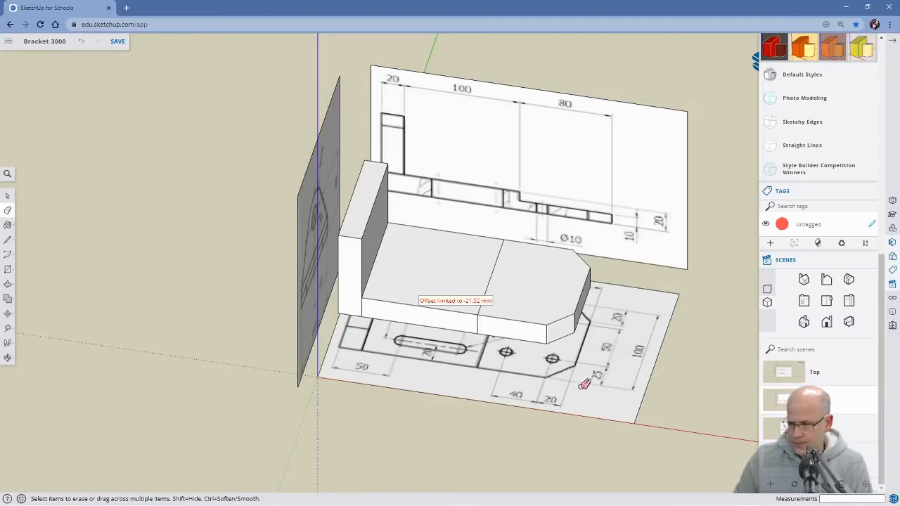
{"action": "mouse_move", "coordinate": [625, 386]}
{"action": "middle_mouse_down"}
{"action": "mouse_move", "coordinate": [476, 408]}
{"action": "mouse_move", "coordinate": [342, 391]}
{"action": "mouse_move", "coordinate": [471, 410]}
{"action": "mouse_move", "coordinate": [416, 390]}
{"action": "mouse_move", "coordinate": [411, 419]}
{"action": "middle_mouse_up"}
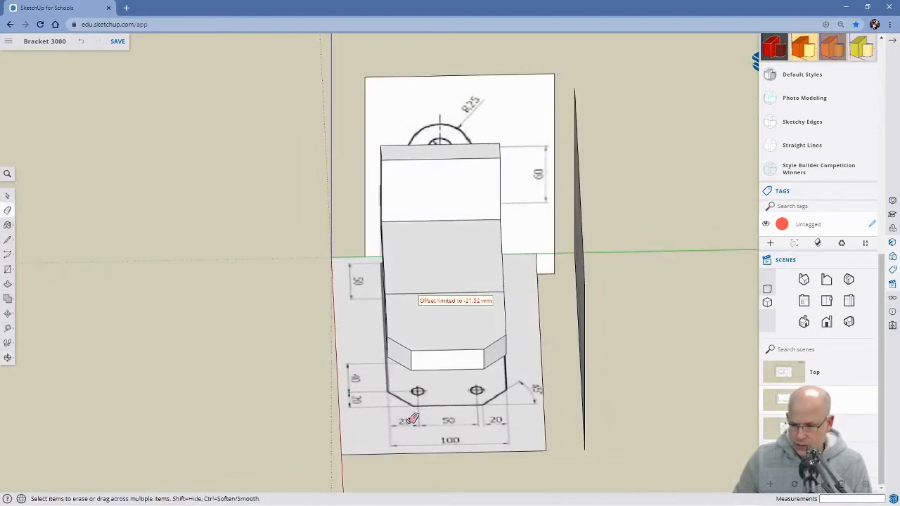
{"action": "key", "text": "t"}
{"action": "left_click", "coordinate": [391, 312]}
{"action": "middle_click_drag", "start_coordinate": [392, 316], "coordinate": [401, 295]}
{"action": "left_click", "coordinate": [383, 307]}
{"action": "type", "text": "25"}
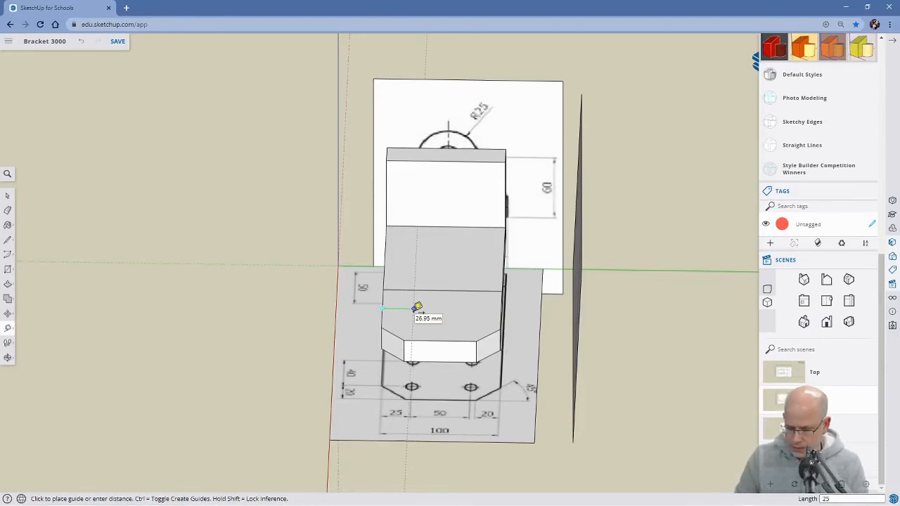
{"action": "key", "text": "Return"}
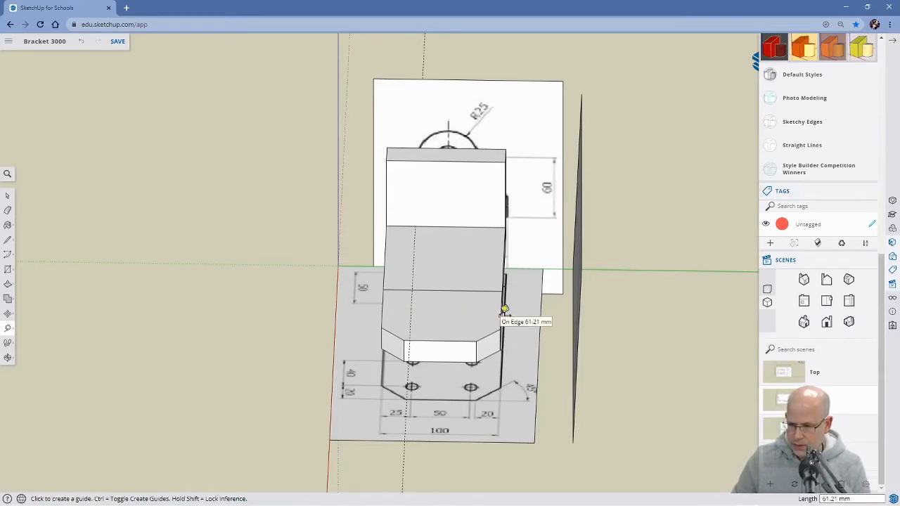
{"action": "left_click", "coordinate": [504, 309]}
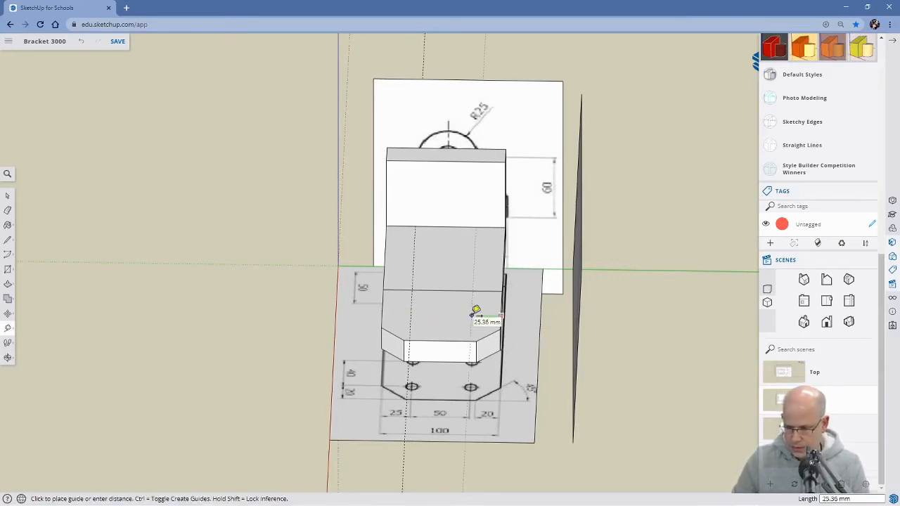
{"action": "key", "text": "Return"}
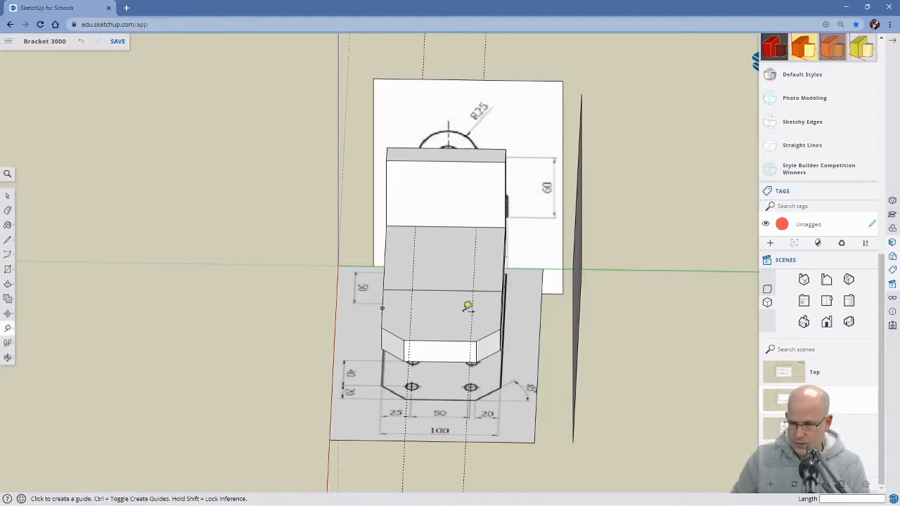
Add a crosswise guide on the upper face, 20 mm in from the outer end edge of the 80 mm section.
{"action": "middle_click_drag", "start_coordinate": [298, 437], "coordinate": [665, 468]}
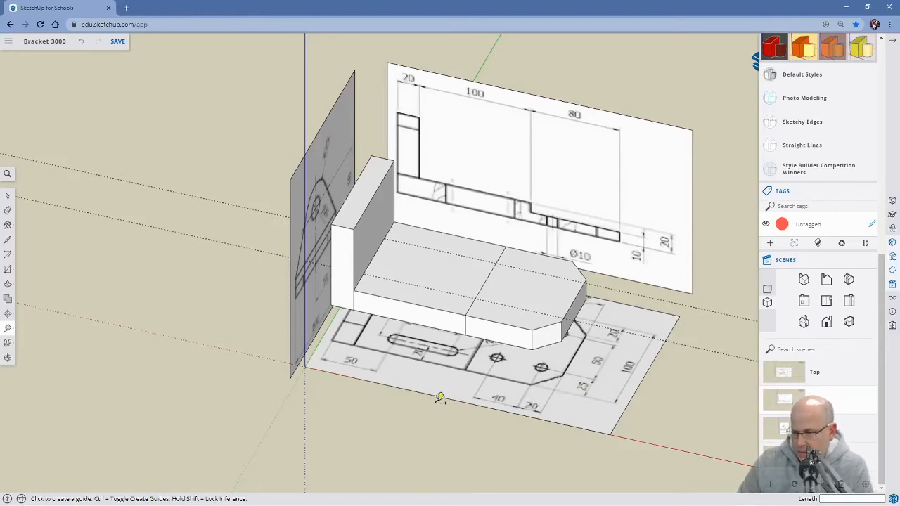
{"action": "middle_click_drag", "start_coordinate": [431, 395], "coordinate": [362, 411]}
{"action": "key", "text": "t"}
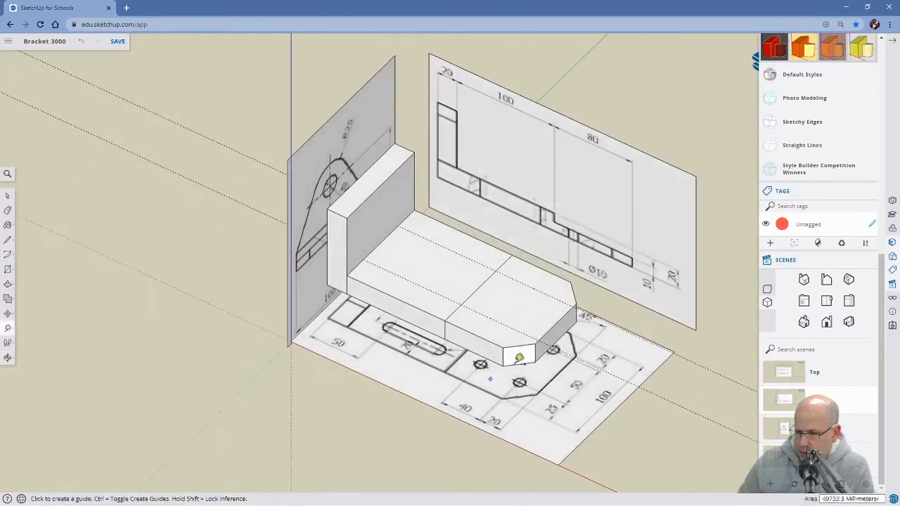
{"action": "left_click", "coordinate": [556, 322]}
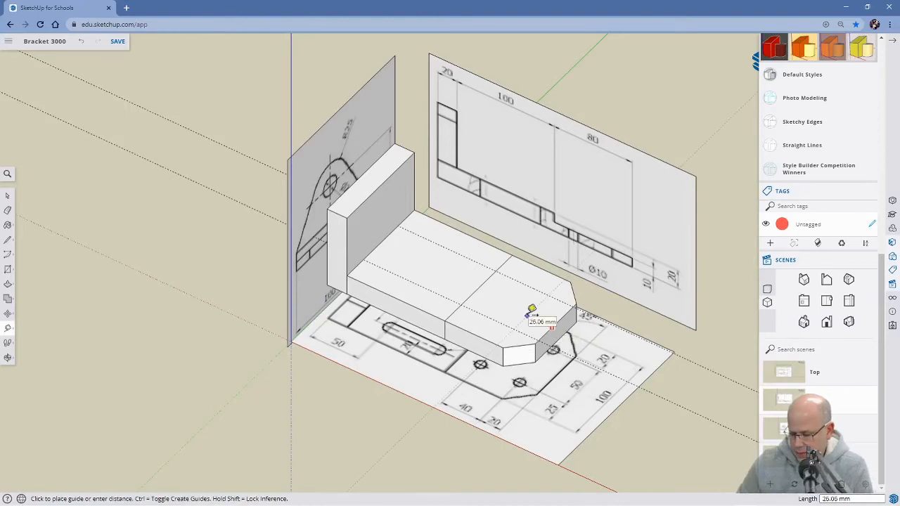
{"action": "left_click", "coordinate": [532, 309]}
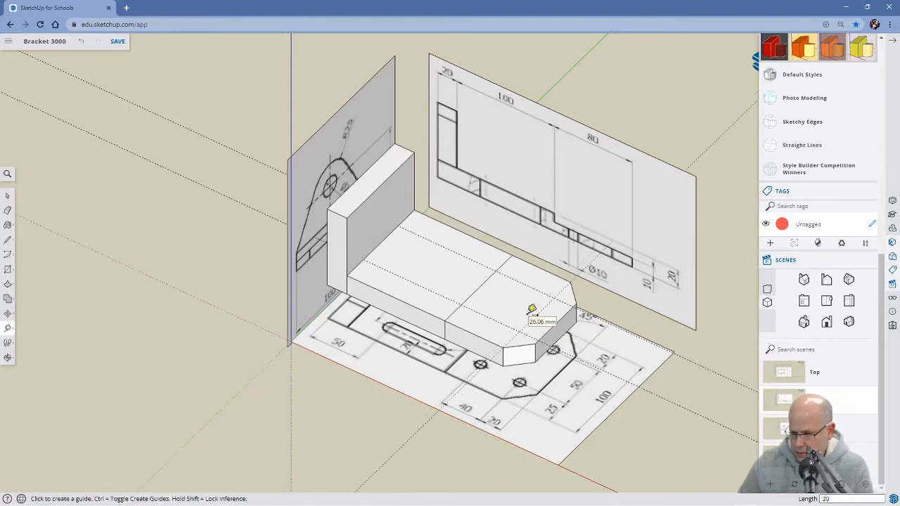
Place a guide point on the 80 mm section's upper long edge, 40 mm back from the corner where the chamfer begins.
{"action": "middle_click_drag", "start_coordinate": [609, 398], "coordinate": [337, 344]}
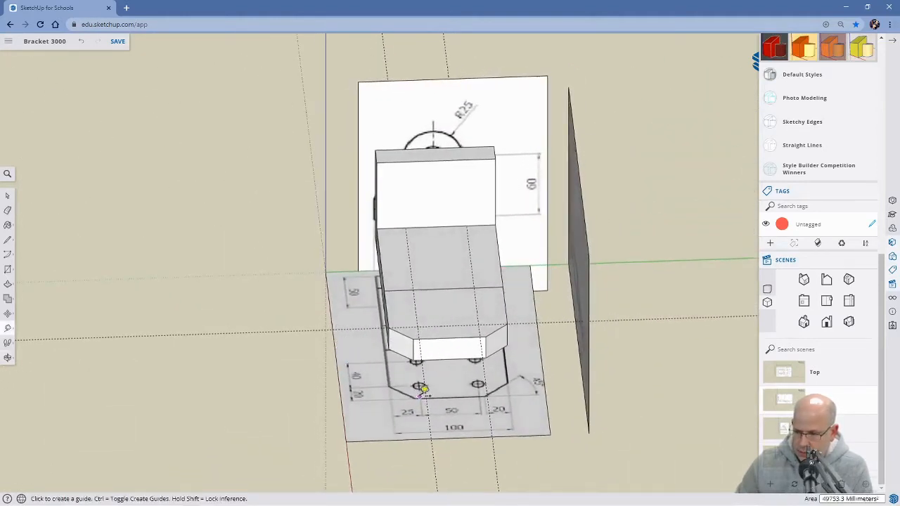
{"action": "scroll", "coordinate": [420, 387], "scroll_direction": "up", "scroll_amount": 3}
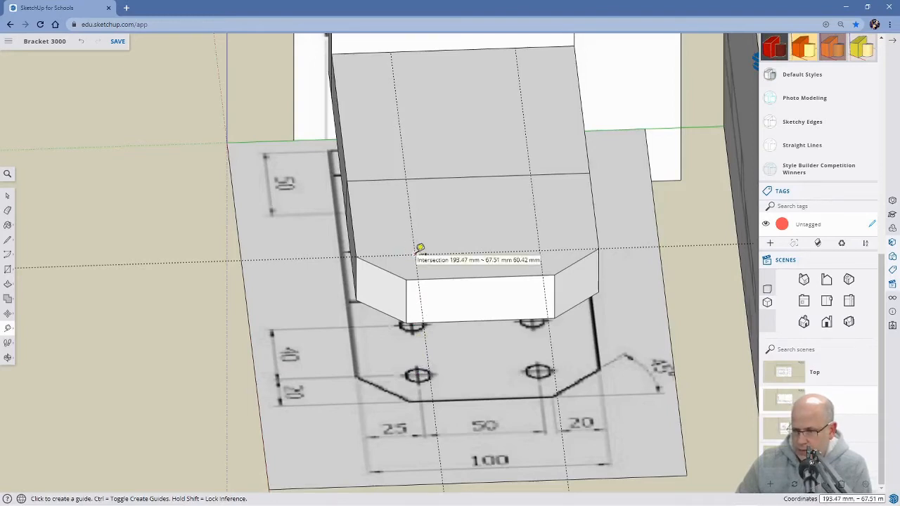
{"action": "middle_click_drag", "start_coordinate": [351, 372], "coordinate": [609, 391]}
{"action": "middle_click_drag", "start_coordinate": [492, 399], "coordinate": [648, 422]}
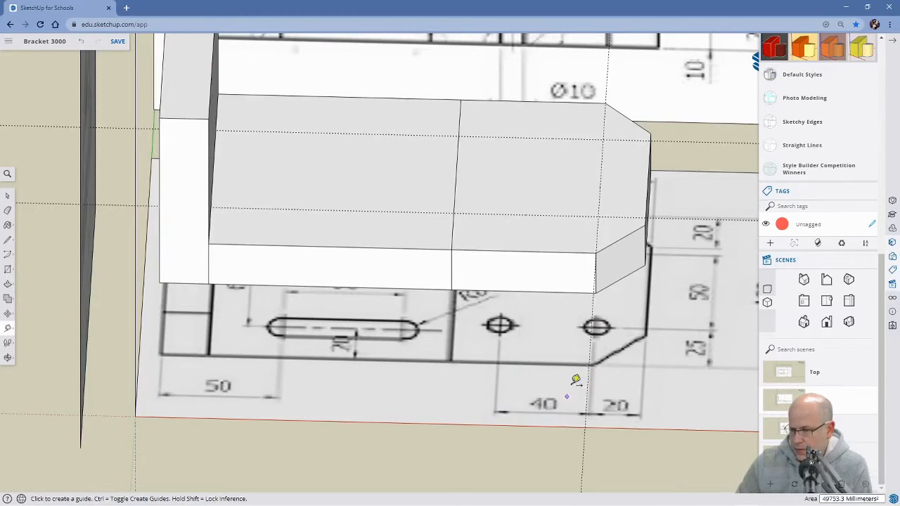
{"action": "left_click", "coordinate": [597, 252]}
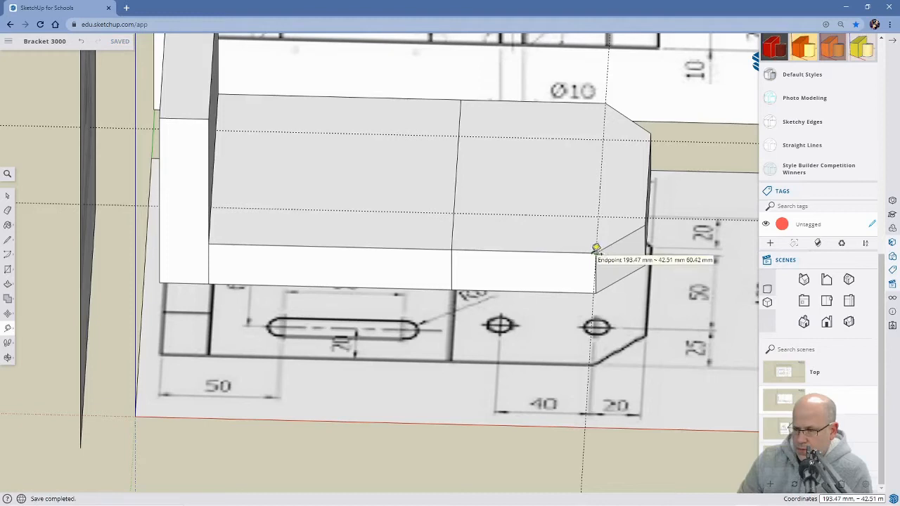
{"action": "left_click", "coordinate": [596, 248]}
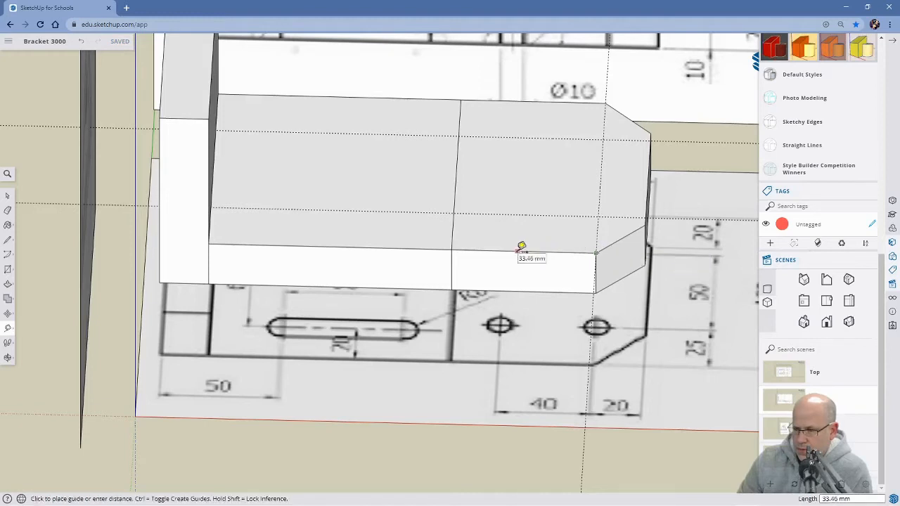
{"action": "type", "text": "40"}
{"action": "key", "text": "Return"}
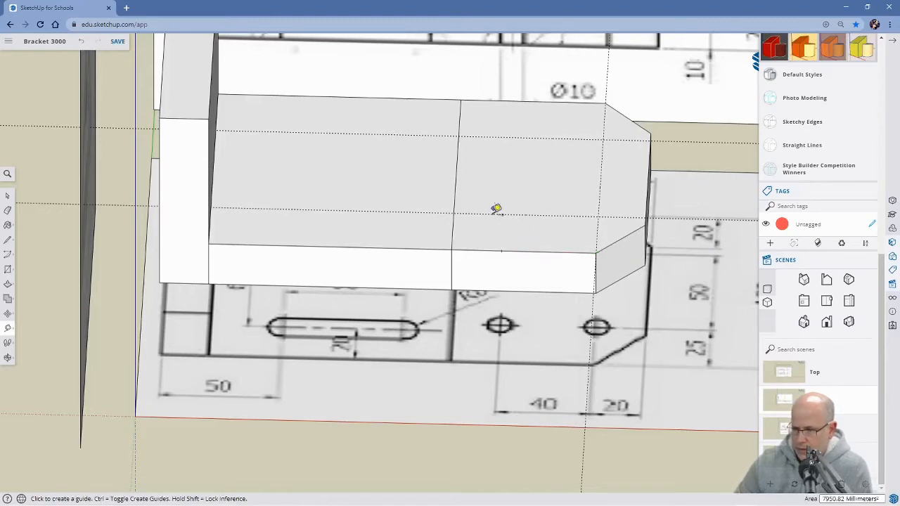
Measure the distance along the upper long edge from the start of the 80 mm section to the guide point.
{"action": "middle_click_drag", "start_coordinate": [603, 300], "coordinate": [337, 396]}
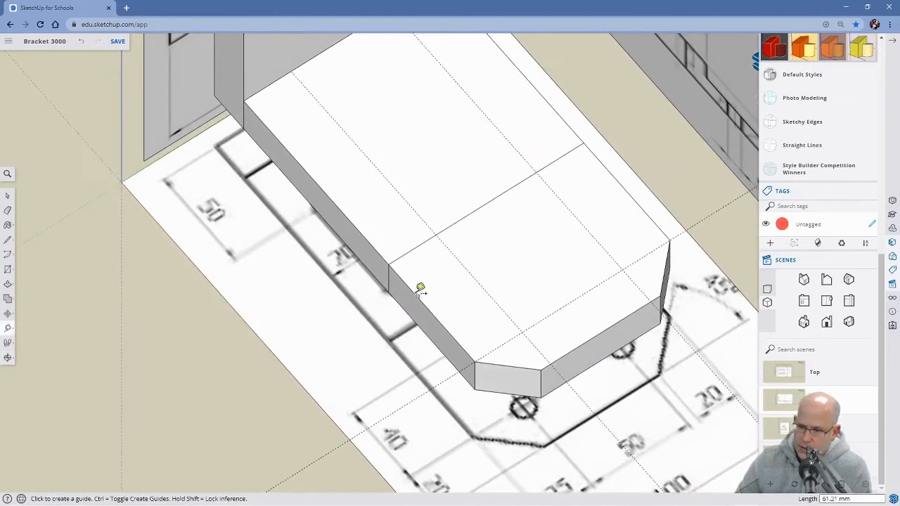
{"action": "middle_click_drag", "start_coordinate": [367, 368], "coordinate": [473, 321]}
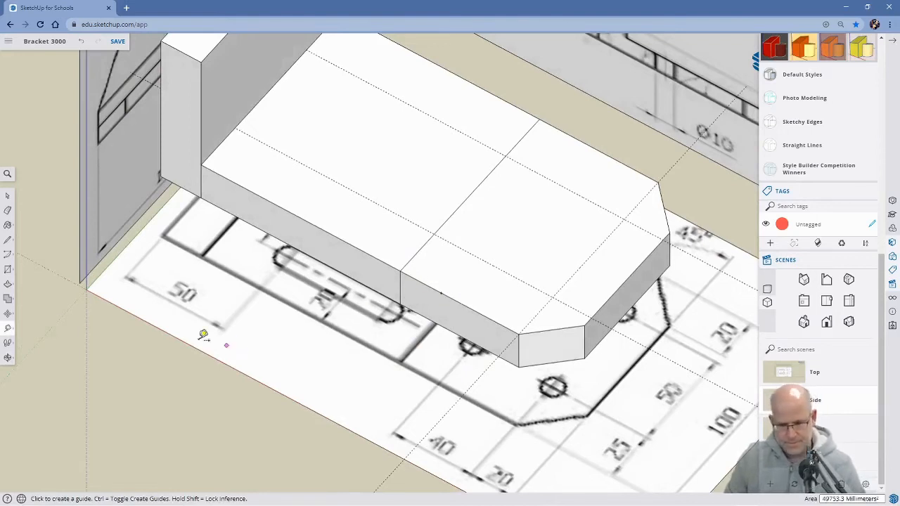
{"action": "left_click", "coordinate": [8, 331]}
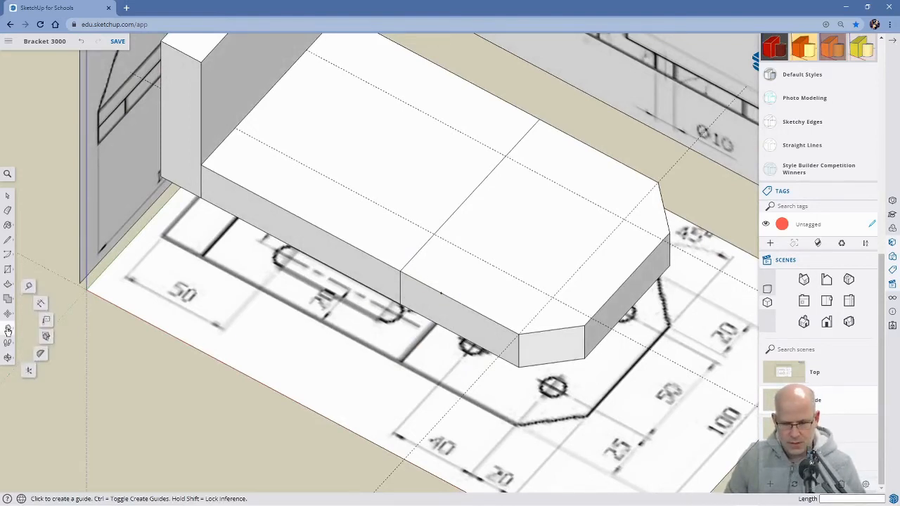
{"action": "left_click", "coordinate": [41, 304]}
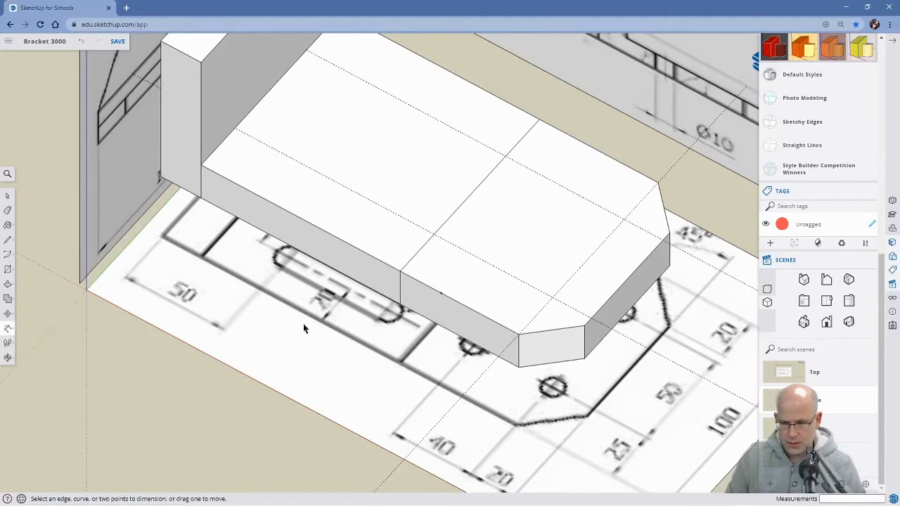
{"action": "left_click", "coordinate": [400, 274]}
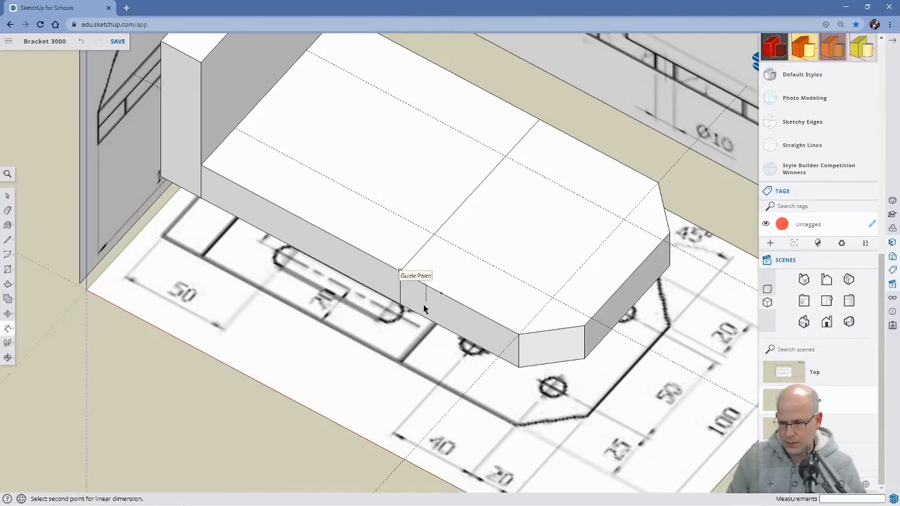
{"action": "scroll", "coordinate": [424, 310], "scroll_direction": "up", "scroll_amount": 6}
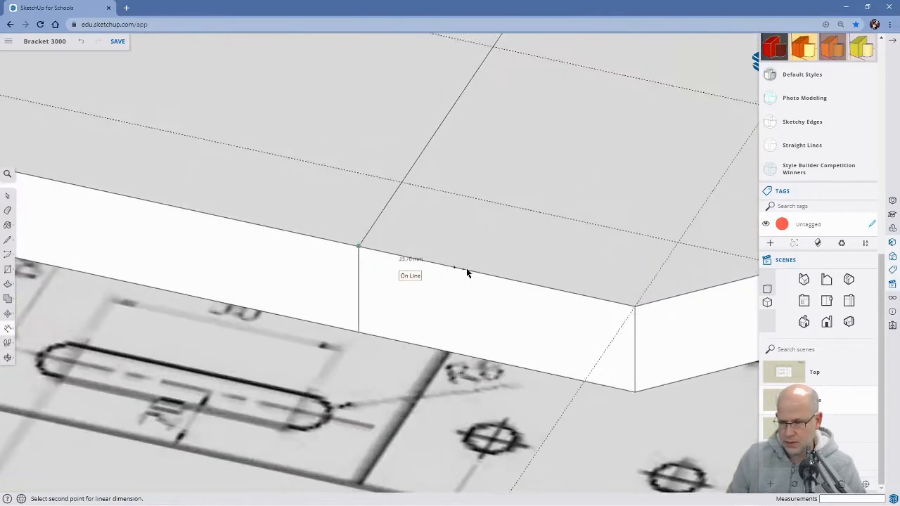
{"action": "scroll", "coordinate": [457, 274], "scroll_direction": "up", "scroll_amount": 2}
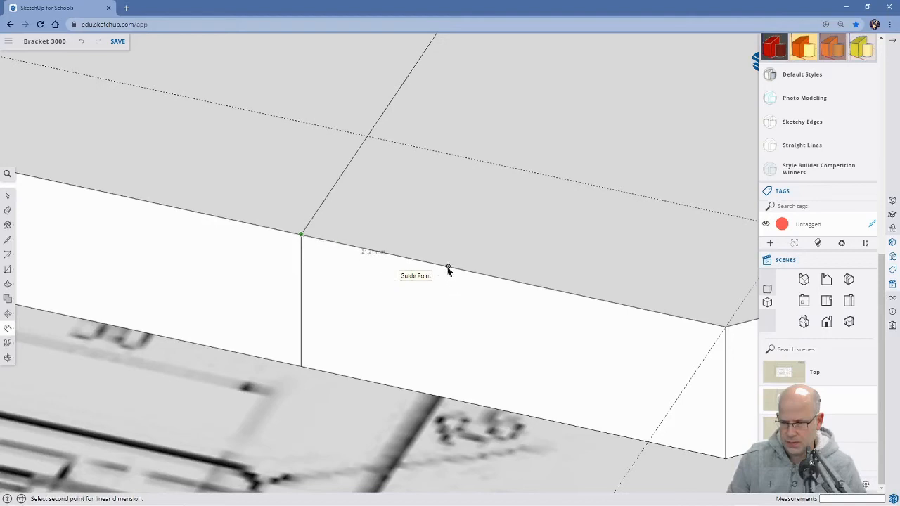
{"action": "scroll", "coordinate": [454, 297], "scroll_direction": "down", "scroll_amount": 4}
{"action": "middle_click_drag", "start_coordinate": [496, 308], "coordinate": [384, 358]}
{"action": "scroll", "coordinate": [502, 346], "scroll_direction": "down", "scroll_amount": 4}
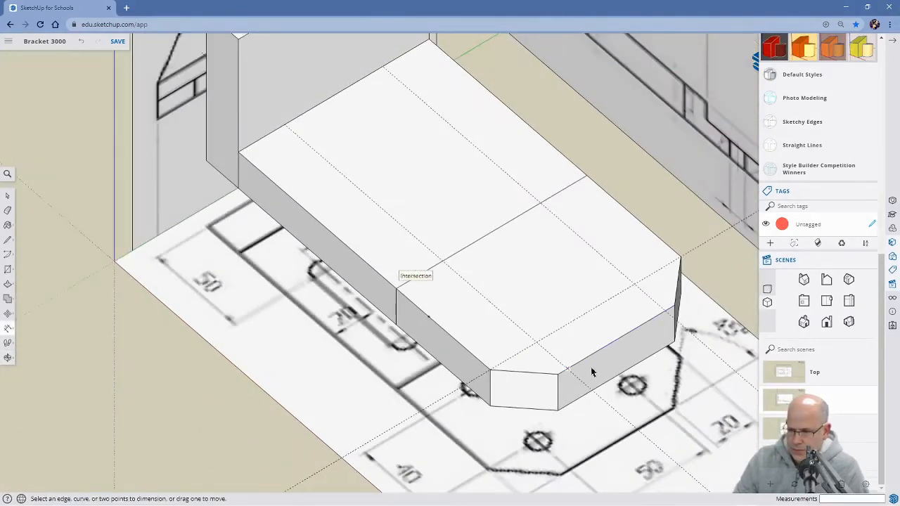
Add crosswise guides on the upper face, one along the 80 mm section's outer end edge and one 60 mm in from it.
{"action": "middle_click_drag", "start_coordinate": [589, 372], "coordinate": [628, 416]}
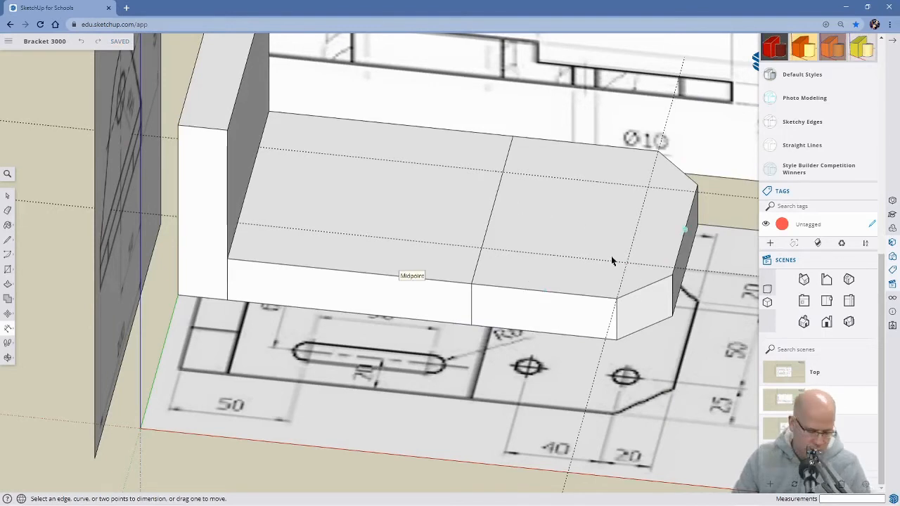
{"action": "key", "text": "t"}
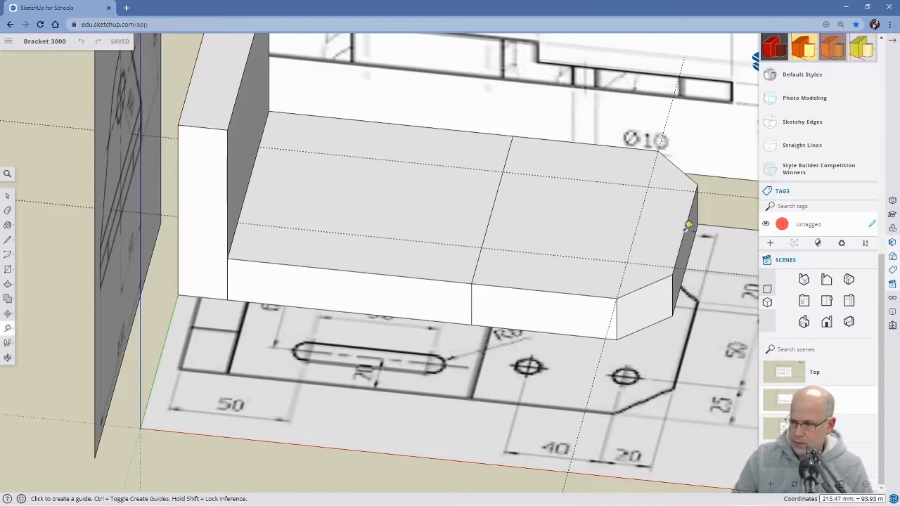
{"action": "left_click", "coordinate": [686, 228]}
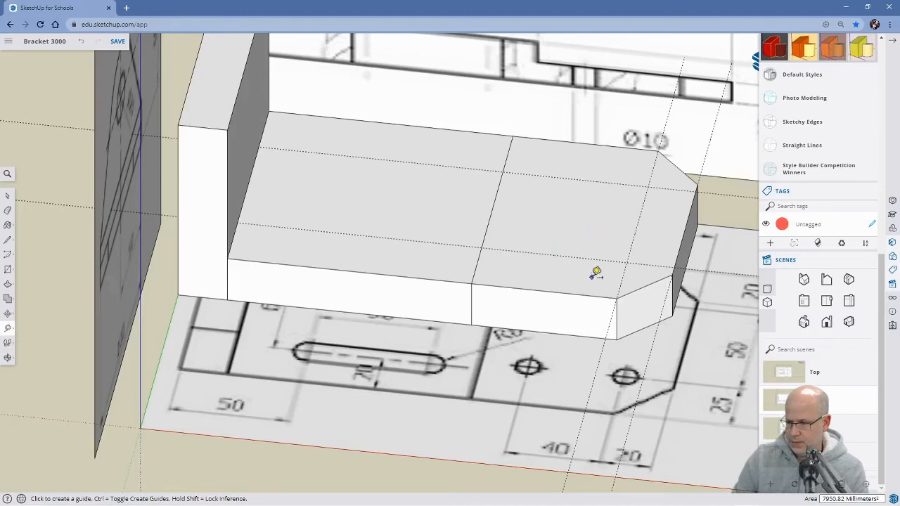
{"action": "left_click", "coordinate": [684, 227]}
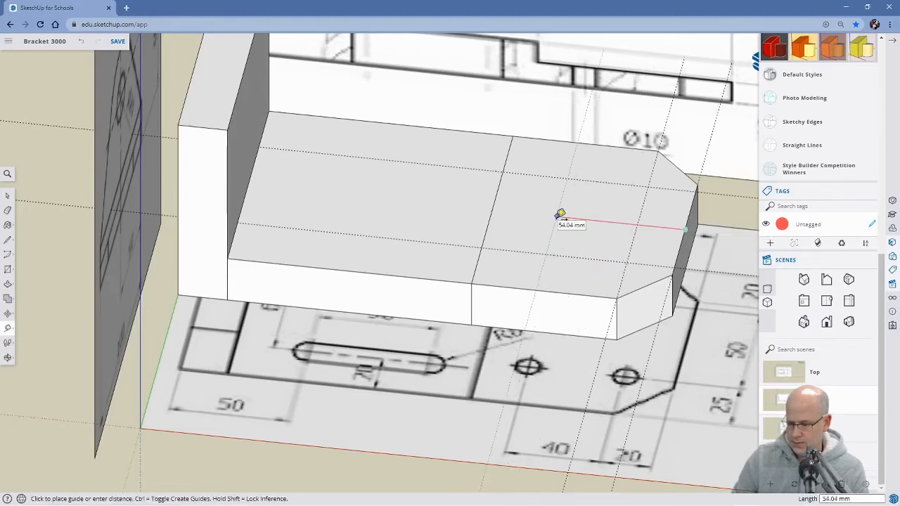
{"action": "type", "text": "60"}
{"action": "key", "text": "Return"}
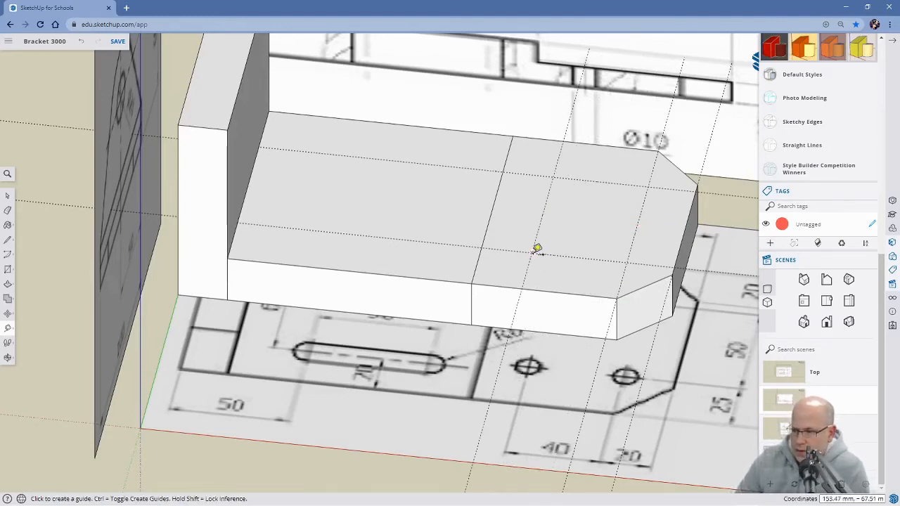
Start a circle on the 80 mm section's upper face, centred where the 60 mm crosswise guide meets the near lengthwise guide.
{"action": "middle_click_drag", "start_coordinate": [667, 327], "coordinate": [429, 255]}
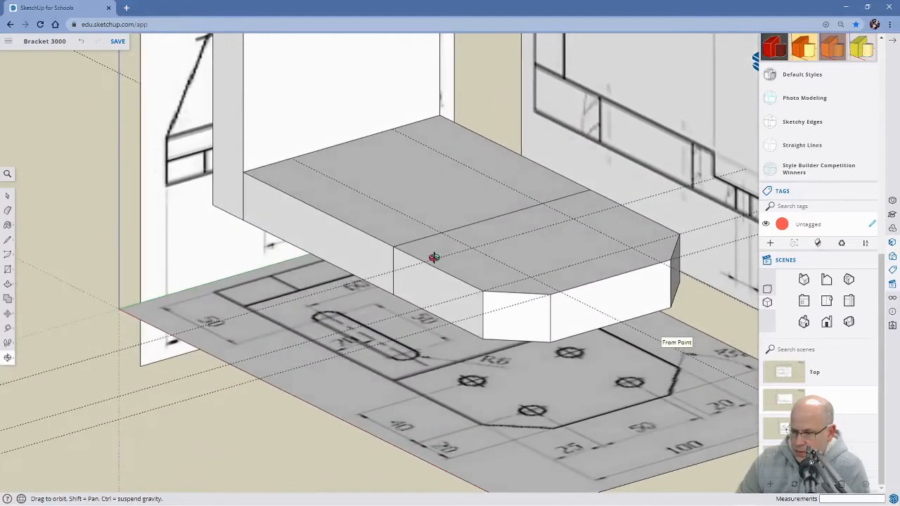
{"action": "scroll", "coordinate": [607, 352], "scroll_direction": "down", "scroll_amount": 3}
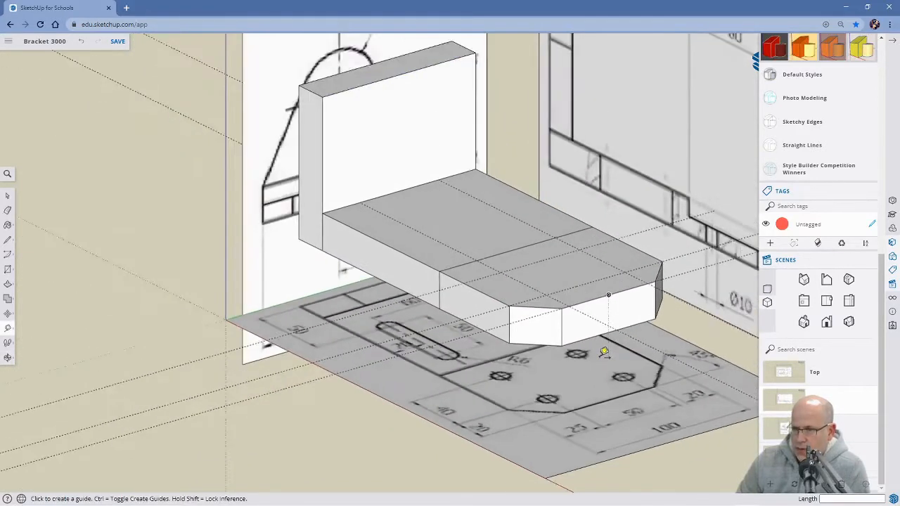
{"action": "middle_click_drag", "start_coordinate": [610, 368], "coordinate": [570, 455]}
{"action": "scroll", "coordinate": [542, 359], "scroll_direction": "up", "scroll_amount": 3}
{"action": "middle_click_drag", "start_coordinate": [536, 370], "coordinate": [616, 398]}
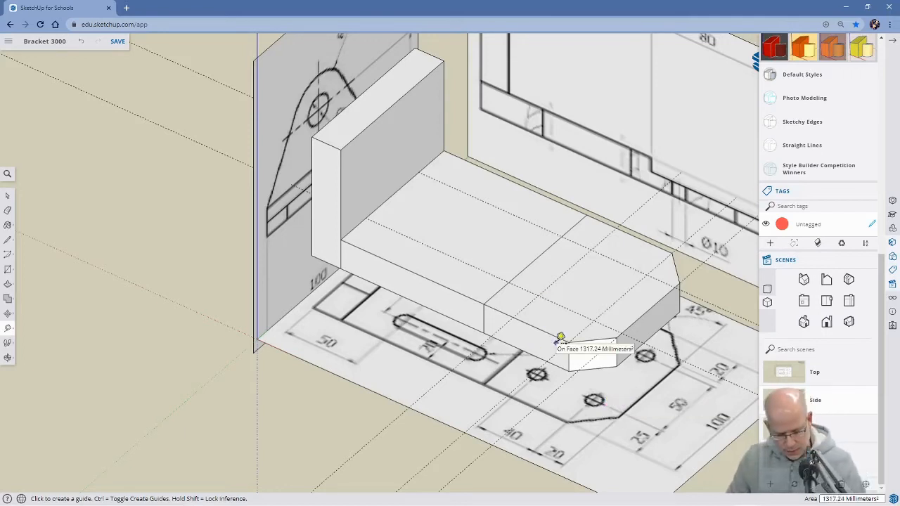
{"action": "scroll", "coordinate": [560, 338], "scroll_direction": "up", "scroll_amount": 3}
{"action": "middle_click_drag", "start_coordinate": [580, 346], "coordinate": [613, 386]}
{"action": "key", "text": "c"}
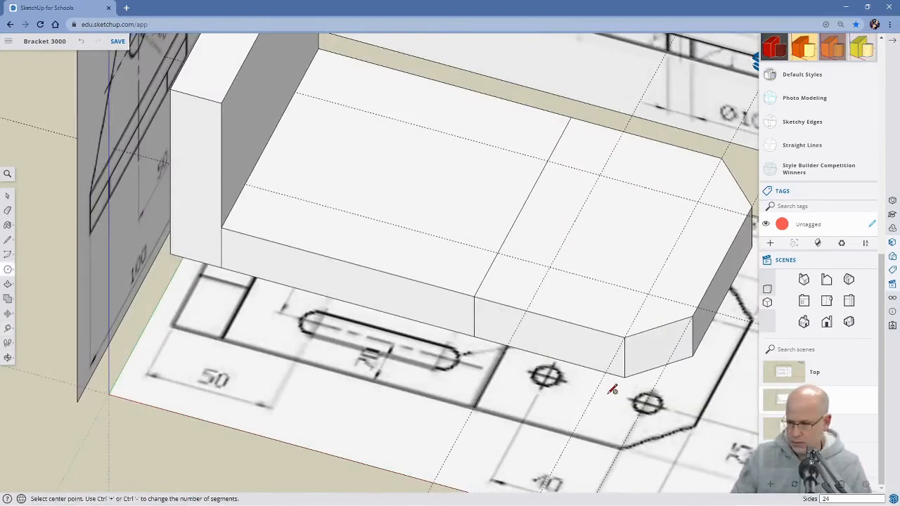
{"action": "left_click", "coordinate": [549, 266]}
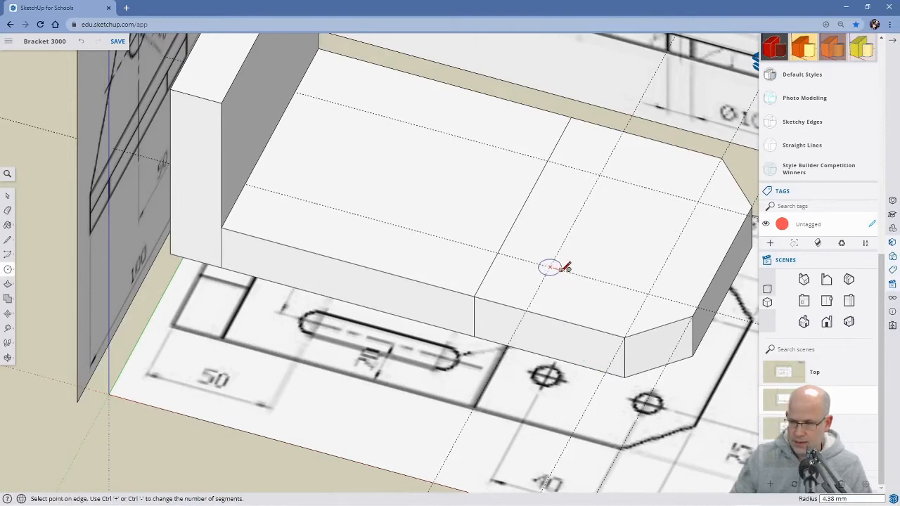
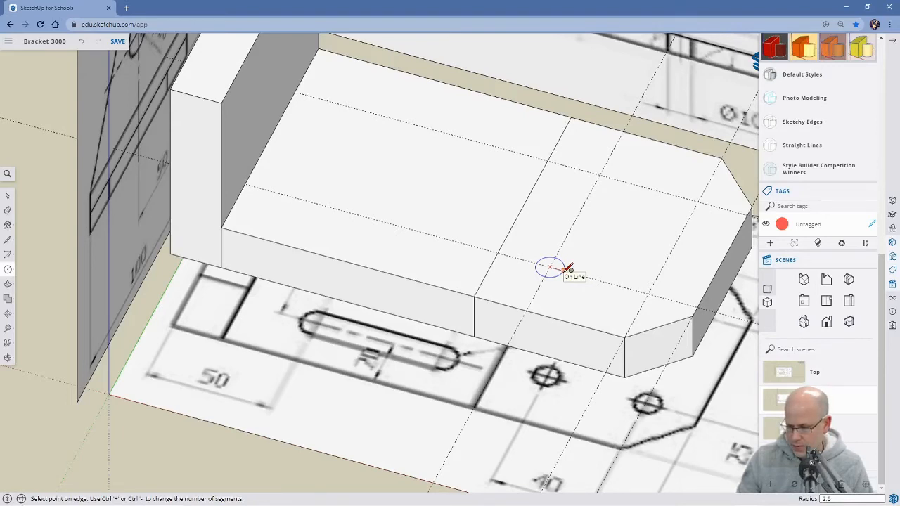
{"action": "key", "text": "Return"}
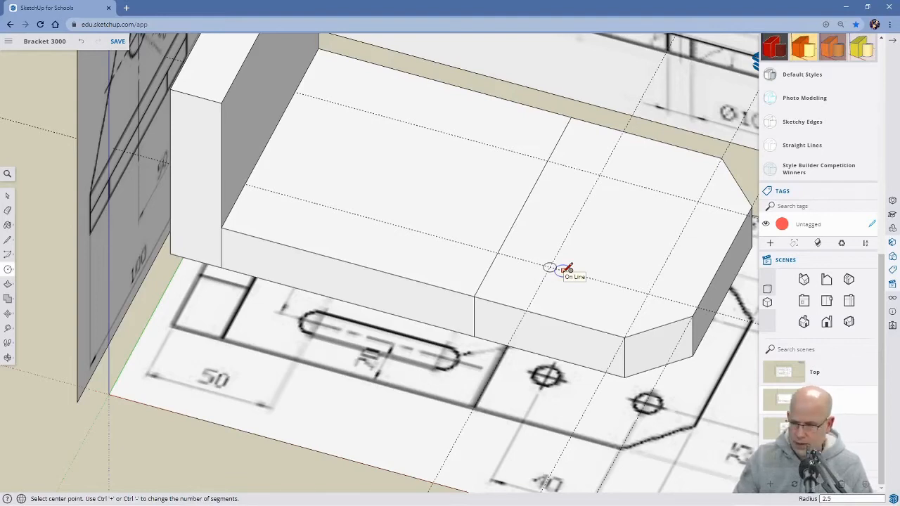
{"action": "key", "text": "ctrl+z"}
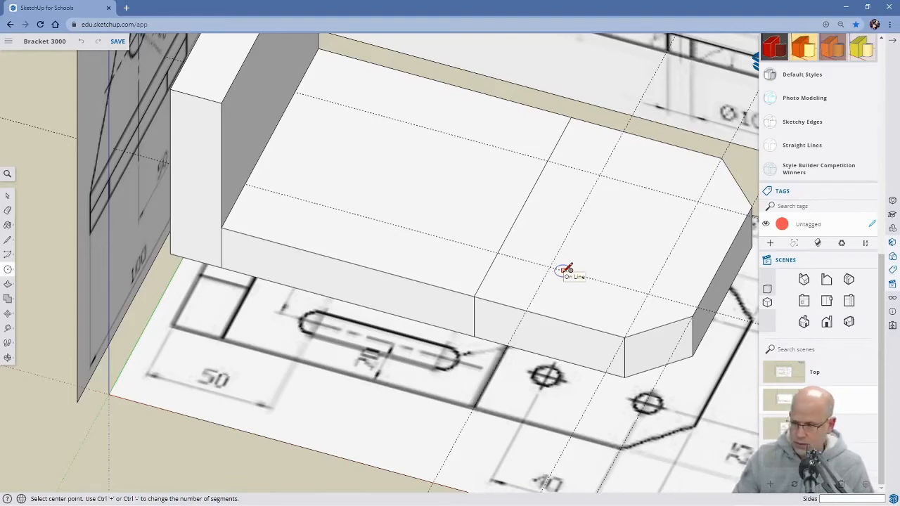
{"action": "left_click", "coordinate": [550, 266]}
{"action": "type", "text": "5."}
{"action": "key", "text": "Return"}
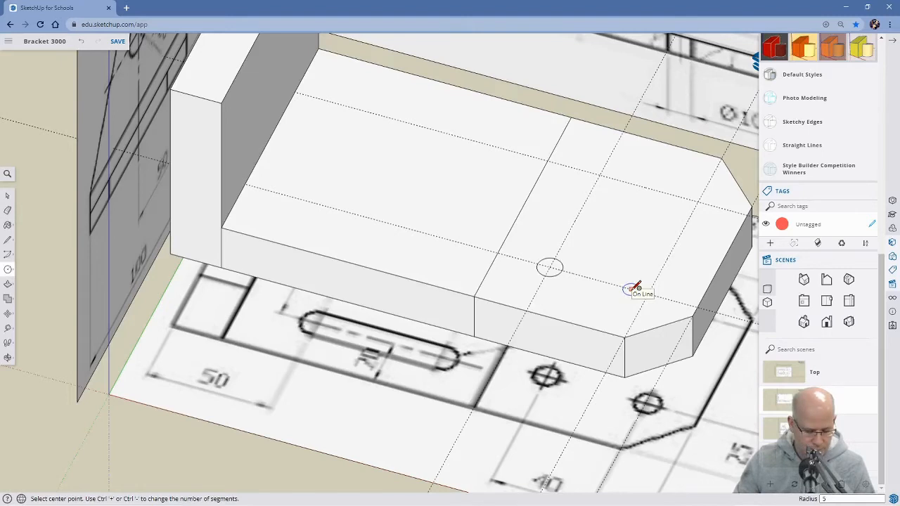
{"action": "key", "text": "ctrl+z"}
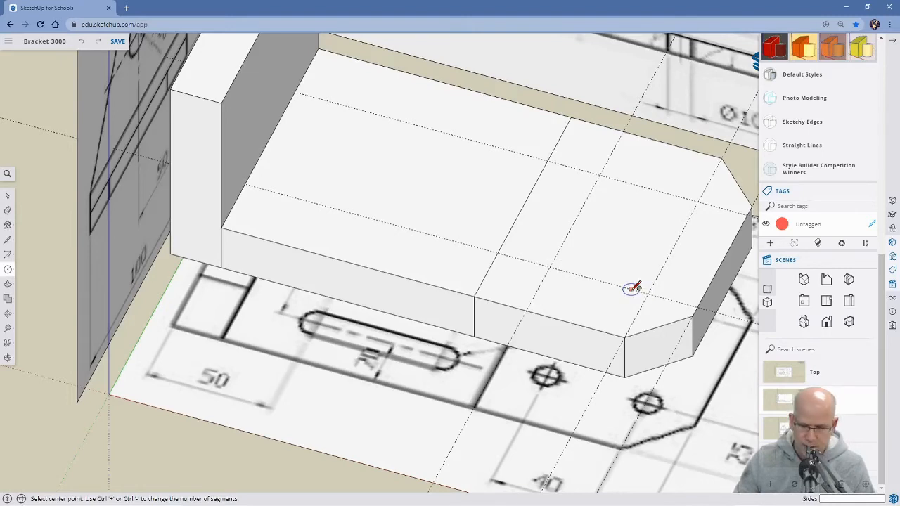
Draw a circle of 5 mm radius where the 60 mm crosswise guide meets the near lengthwise guide on the 80 mm section.
{"action": "left_click", "coordinate": [550, 266]}
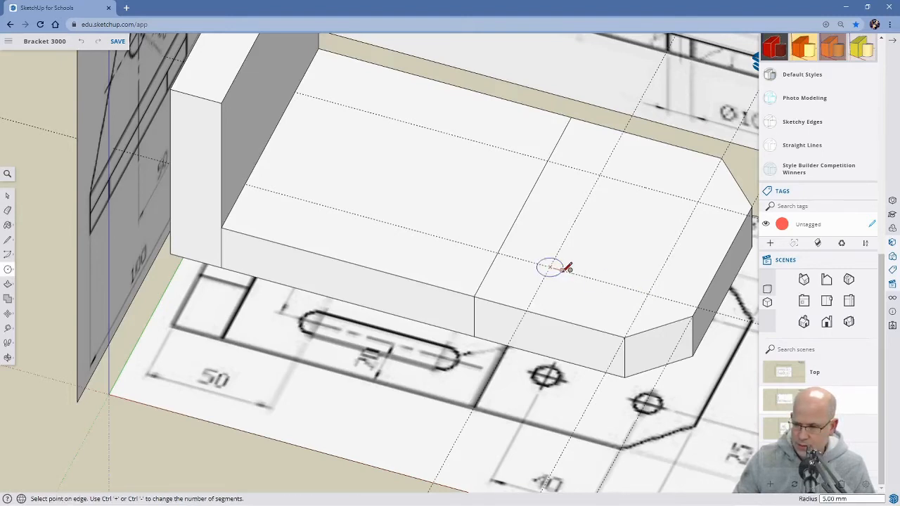
{"action": "type", "text": "5"}
{"action": "key", "text": "Return"}
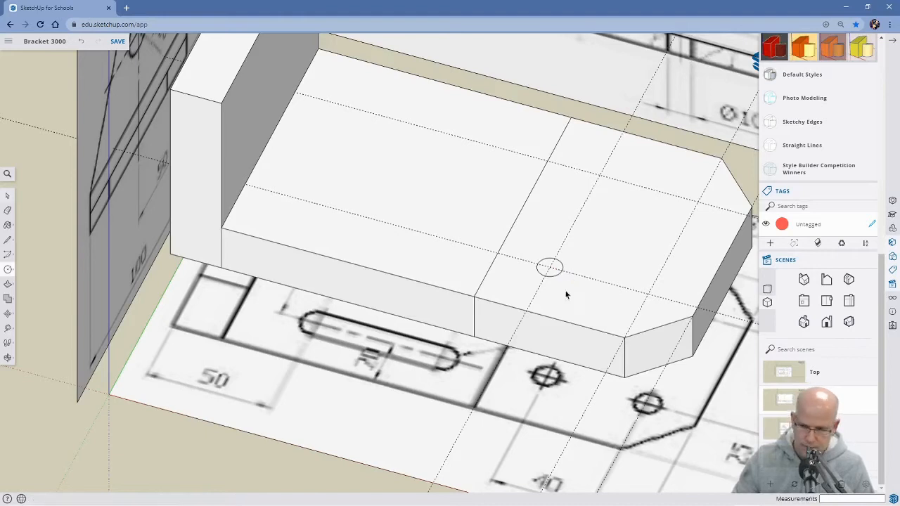
{"action": "key", "text": "space"}
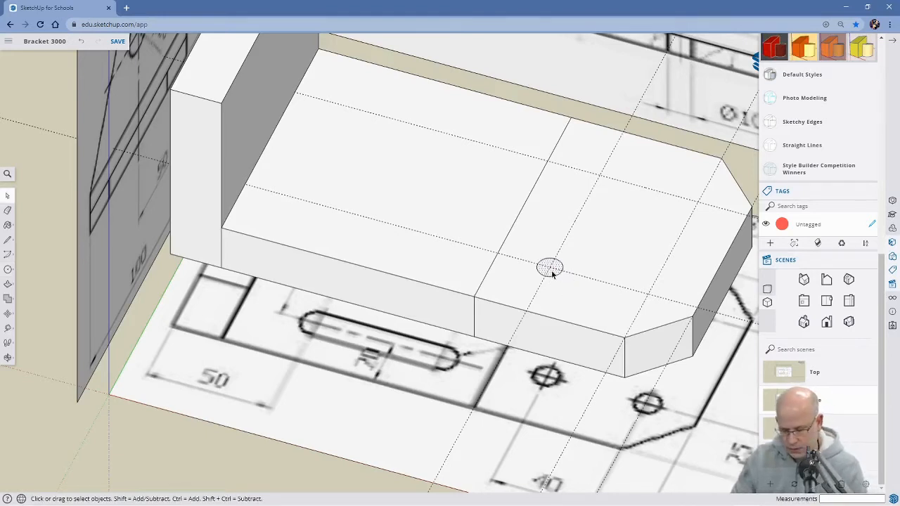
Push the circle about 21.5 mm down to the base's underside to cut the first through hole.
{"action": "key", "text": "p"}
{"action": "left_click", "coordinate": [543, 267]}
{"action": "middle_click_drag", "start_coordinate": [558, 358], "coordinate": [568, 205]}
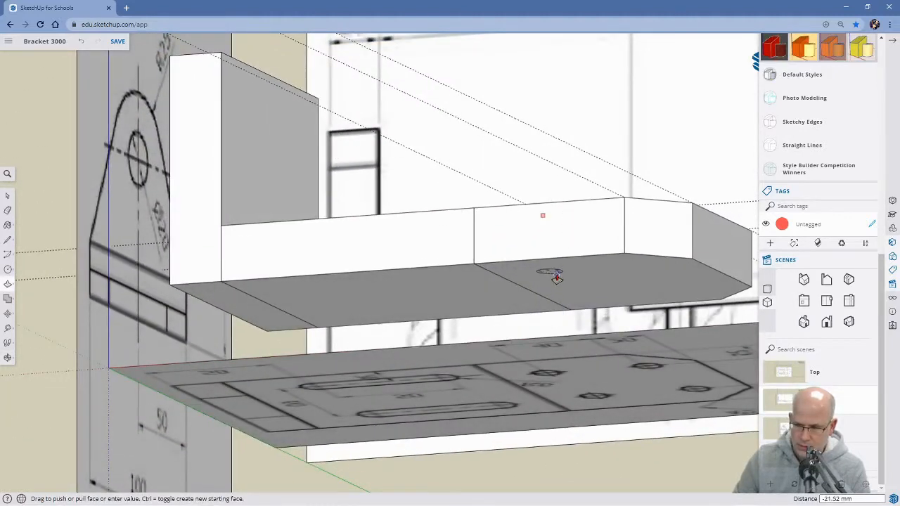
{"action": "left_click", "coordinate": [562, 275]}
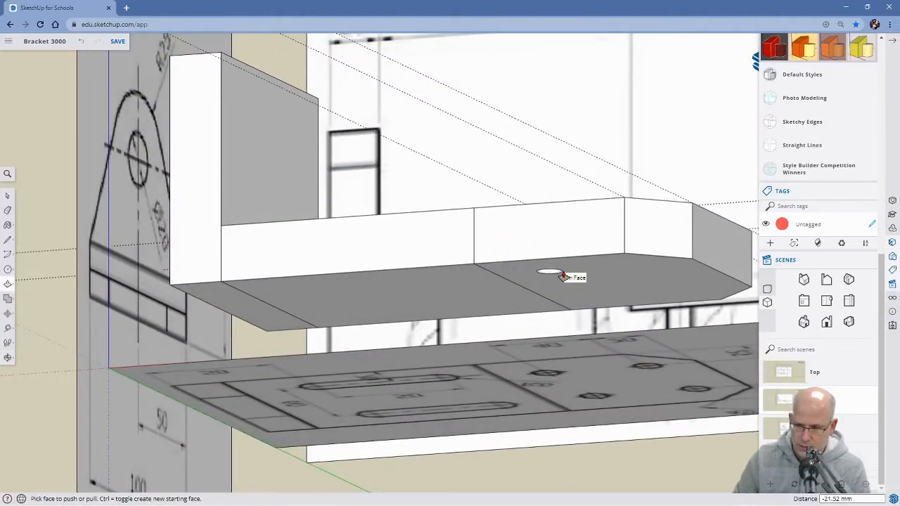
Draw circles of 5 mm radius at the three remaining guide intersections on the 80 mm section's upper face.
{"action": "middle_click_drag", "start_coordinate": [616, 196], "coordinate": [592, 336]}
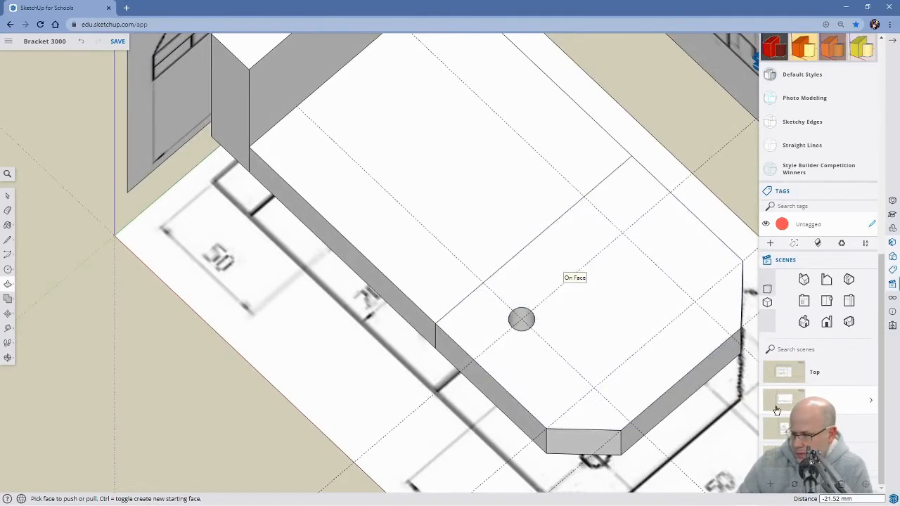
{"action": "left_click", "coordinate": [789, 374]}
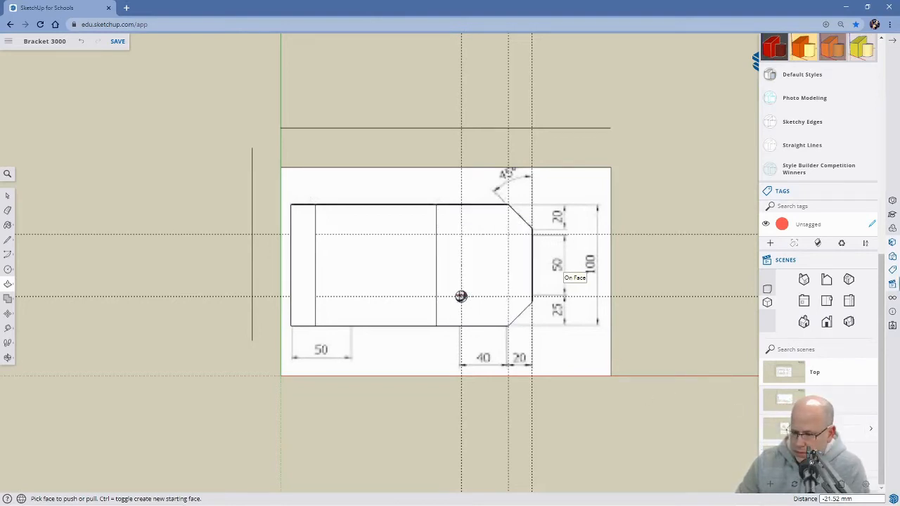
{"action": "middle_click_drag", "start_coordinate": [657, 424], "coordinate": [490, 304]}
{"action": "scroll", "coordinate": [479, 261], "scroll_direction": "up", "scroll_amount": 5}
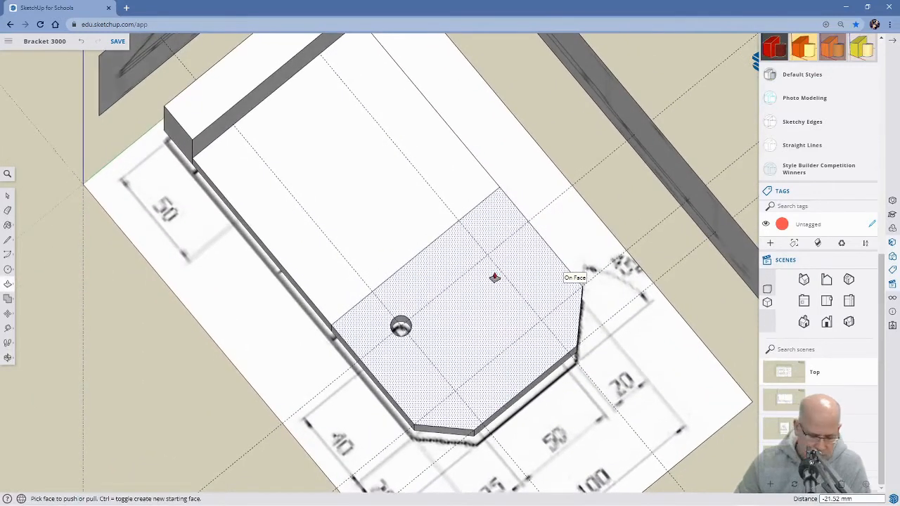
{"action": "key", "text": "c"}
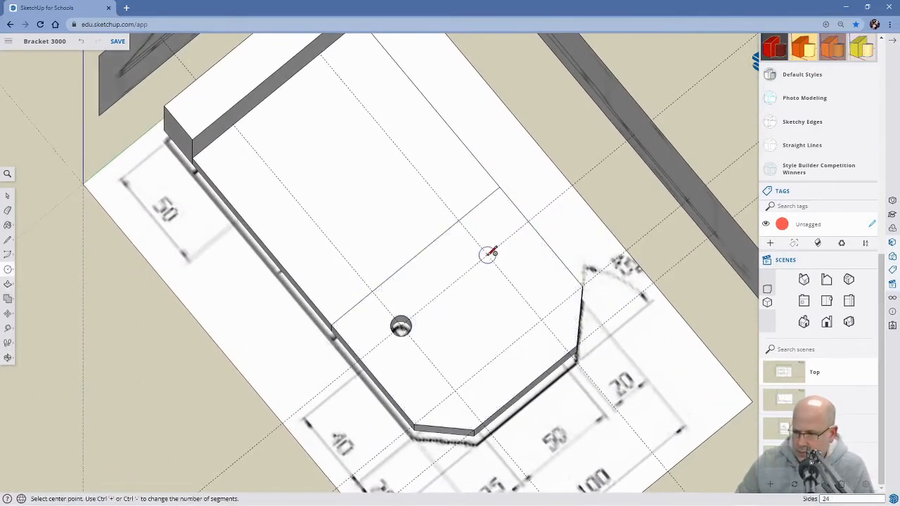
{"action": "left_click", "coordinate": [489, 253]}
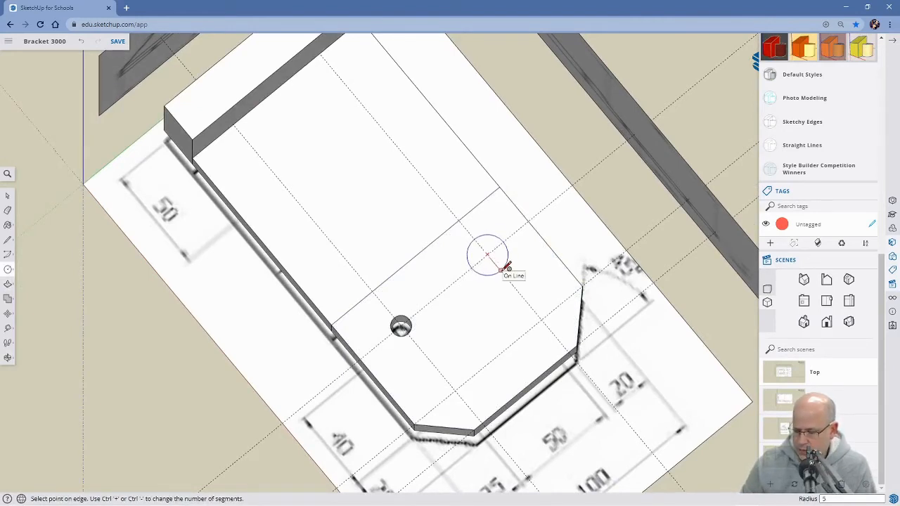
{"action": "key", "text": "Return"}
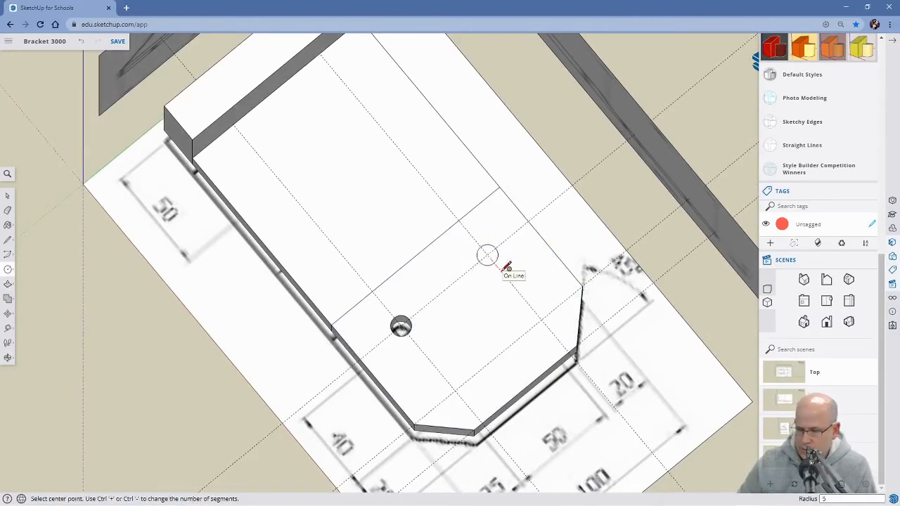
{"action": "left_click", "coordinate": [542, 320]}
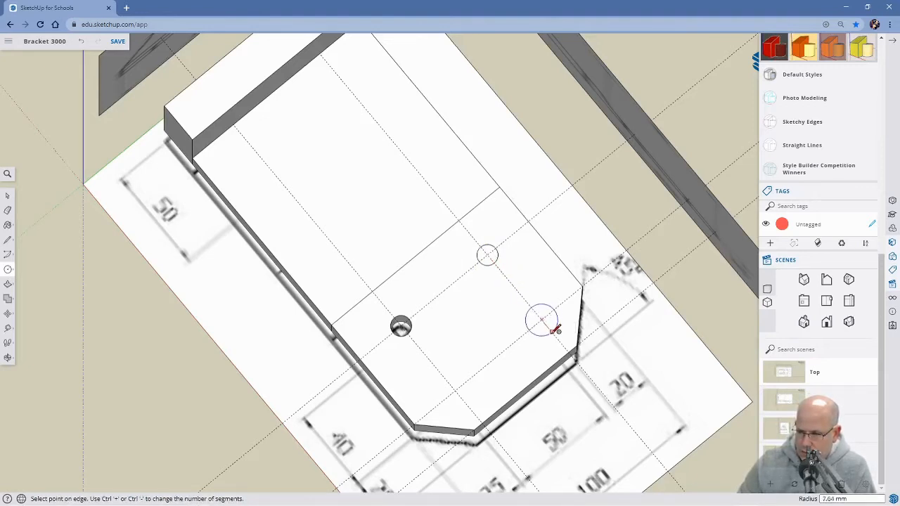
{"action": "key", "text": "Return"}
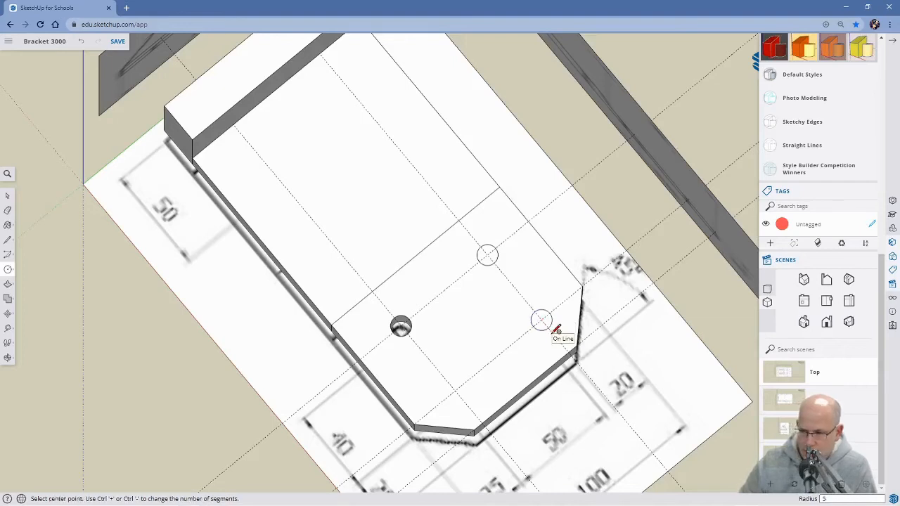
{"action": "left_click", "coordinate": [456, 390]}
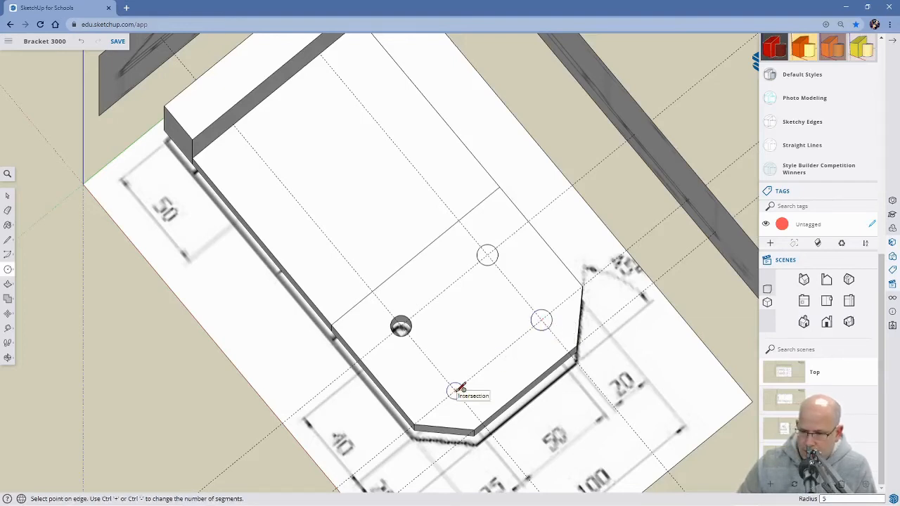
{"action": "type", "text": "5"}
{"action": "key", "text": "Return"}
Push the inner circle on the far lengthwise guide about 21.5 mm through to the base's underside.
{"action": "key", "text": "p"}
{"action": "left_click", "coordinate": [488, 262]}
{"action": "middle_click_drag", "start_coordinate": [486, 279], "coordinate": [505, 289]}
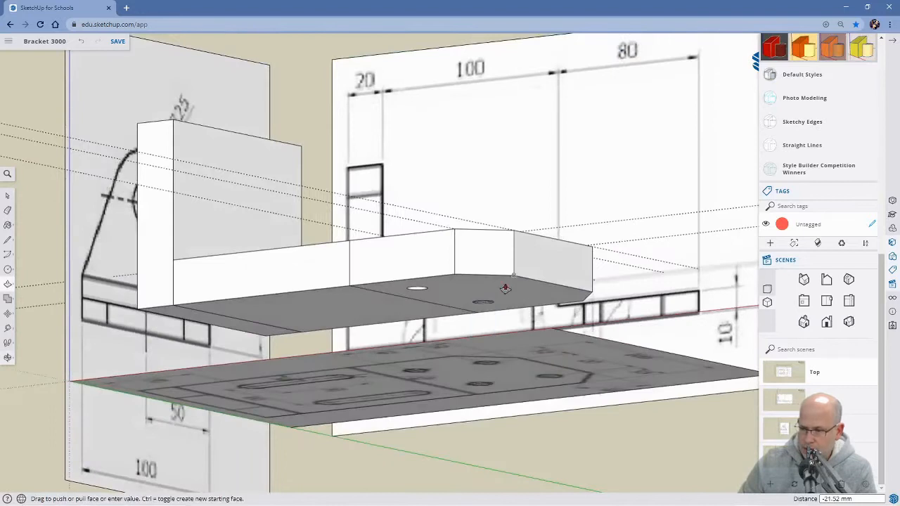
{"action": "left_click", "coordinate": [492, 304]}
Push the outer circle on the near lengthwise guide through the base to cut the third hole.
{"action": "middle_click_drag", "start_coordinate": [494, 305], "coordinate": [495, 326]}
{"action": "left_click", "coordinate": [483, 327]}
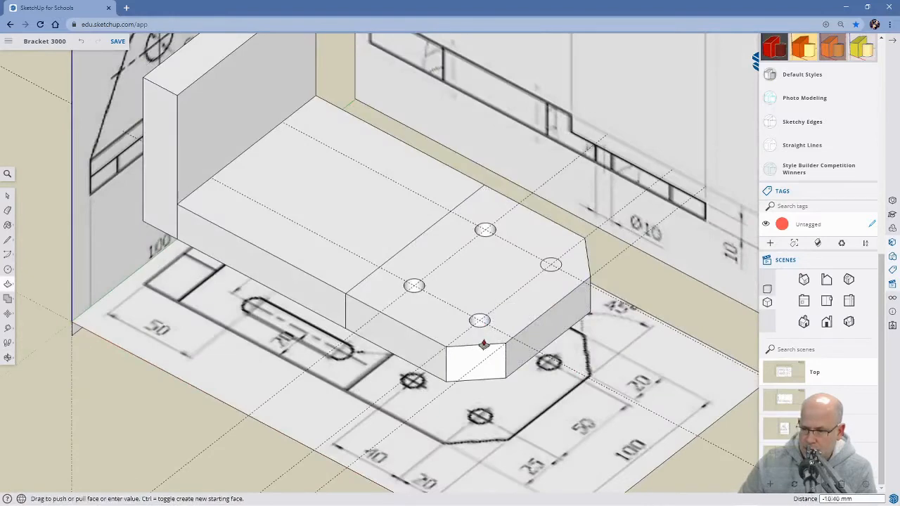
{"action": "middle_click_drag", "start_coordinate": [482, 393], "coordinate": [514, 287]}
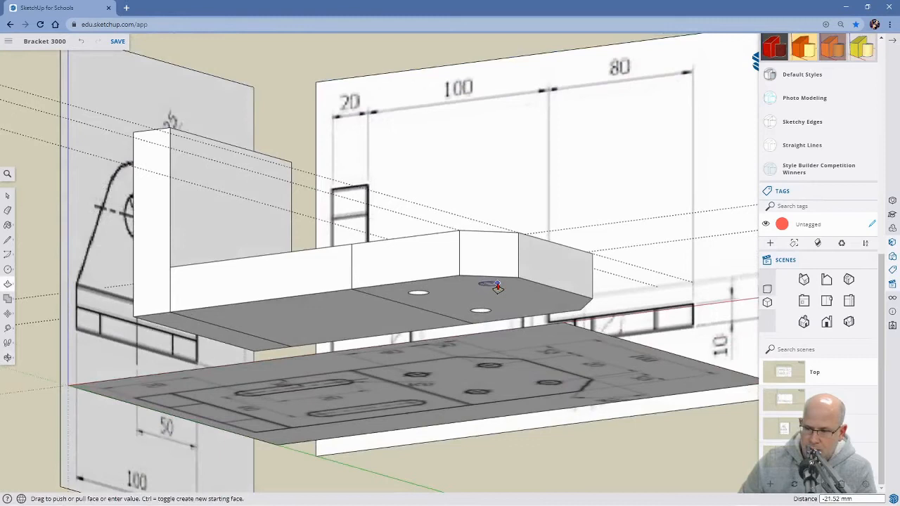
{"action": "scroll", "coordinate": [497, 287], "scroll_direction": "up", "scroll_amount": 6}
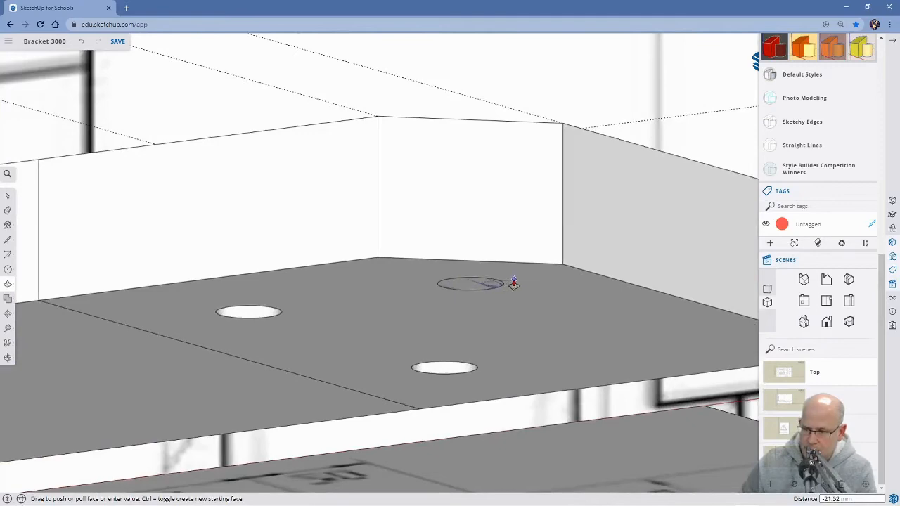
{"action": "middle_click_drag", "start_coordinate": [578, 231], "coordinate": [619, 275]}
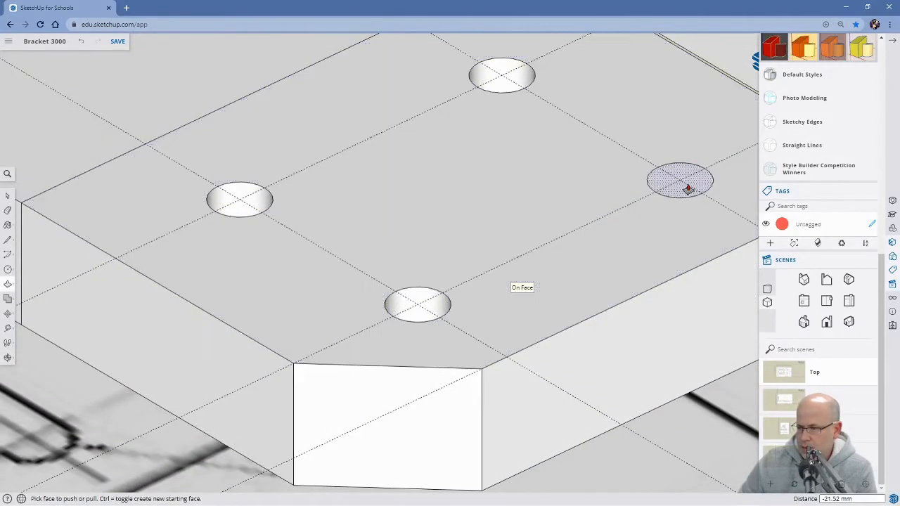
Push the outer circle on the far lengthwise guide through the base to cut the fourth hole.
{"action": "left_click", "coordinate": [688, 189]}
{"action": "middle_click_drag", "start_coordinate": [691, 334], "coordinate": [687, 311]}
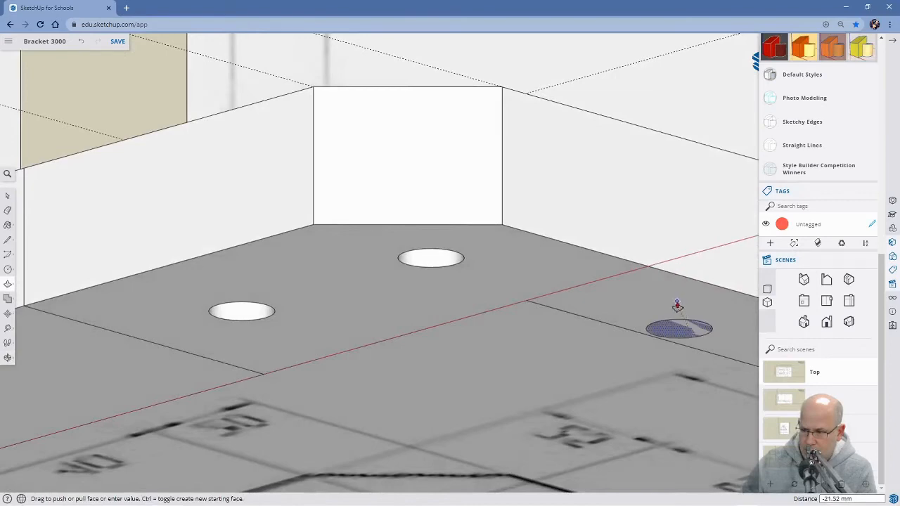
{"action": "left_click", "coordinate": [673, 326]}
{"action": "middle_click_drag", "start_coordinate": [675, 326], "coordinate": [589, 235]}
{"action": "scroll", "coordinate": [589, 235], "scroll_direction": "up", "scroll_amount": 3}
{"action": "scroll", "coordinate": [584, 336], "scroll_direction": "down", "scroll_amount": 3}
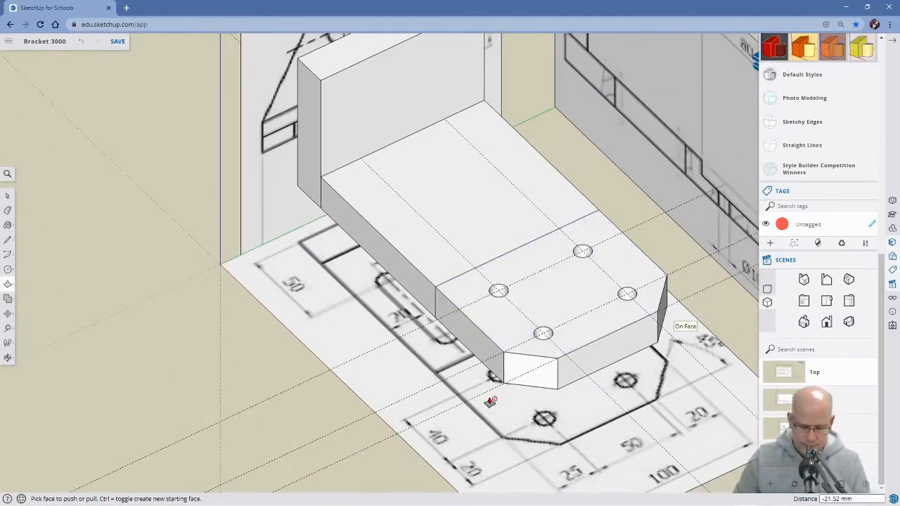
Examine the slot dimensions in the top drawing and compare the base's profile with the front drawing.
{"action": "key", "text": "space"}
{"action": "middle_click_drag", "start_coordinate": [337, 384], "coordinate": [560, 398]}
{"action": "middle_click_drag", "start_coordinate": [631, 300], "coordinate": [627, 375]}
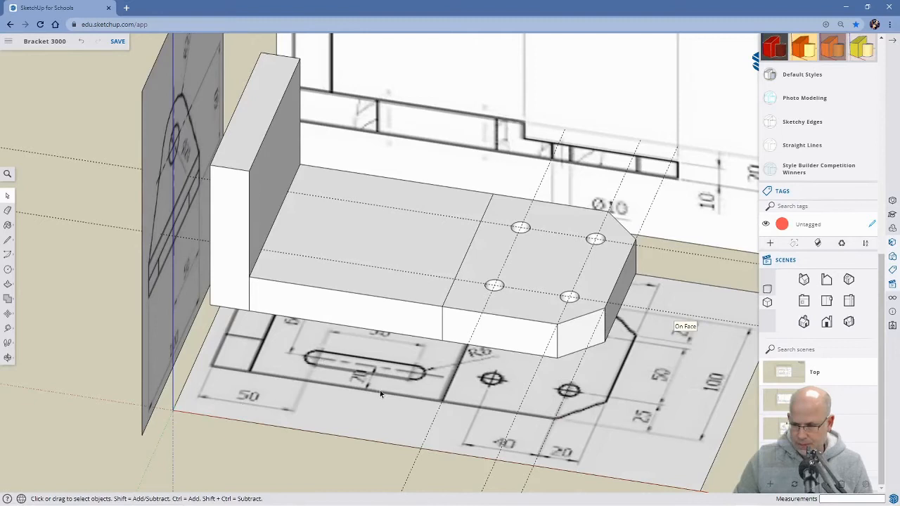
{"action": "scroll", "coordinate": [367, 390], "scroll_direction": "up", "scroll_amount": 3}
{"action": "middle_click_drag", "start_coordinate": [365, 393], "coordinate": [348, 374]}
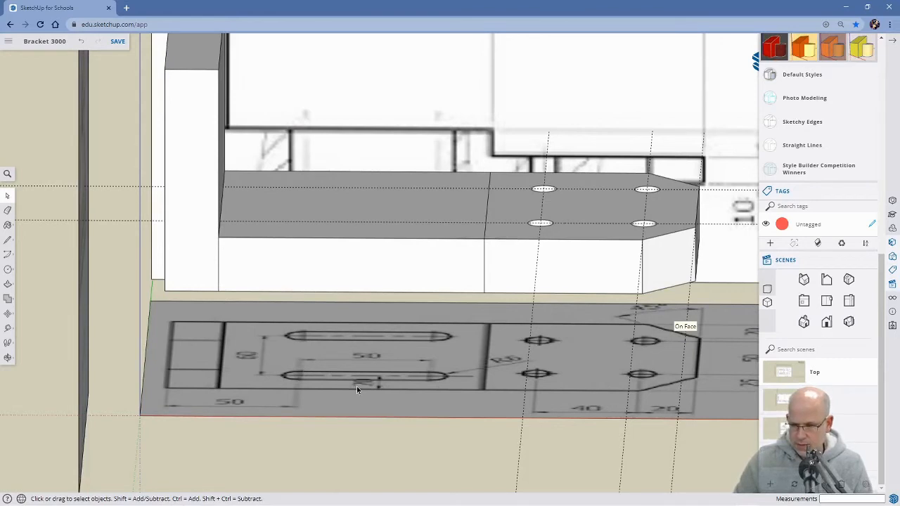
{"action": "middle_click_drag", "start_coordinate": [297, 377], "coordinate": [295, 436]}
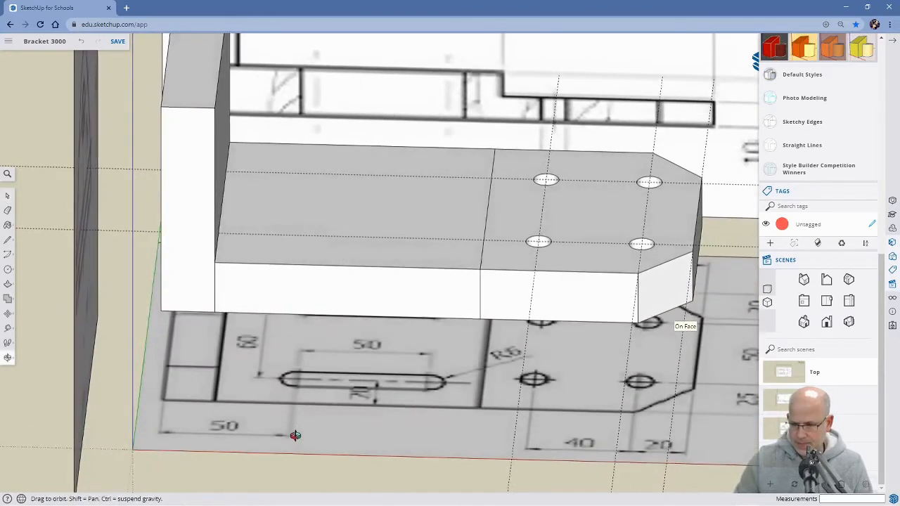
{"action": "middle_click_drag", "start_coordinate": [380, 421], "coordinate": [401, 438]}
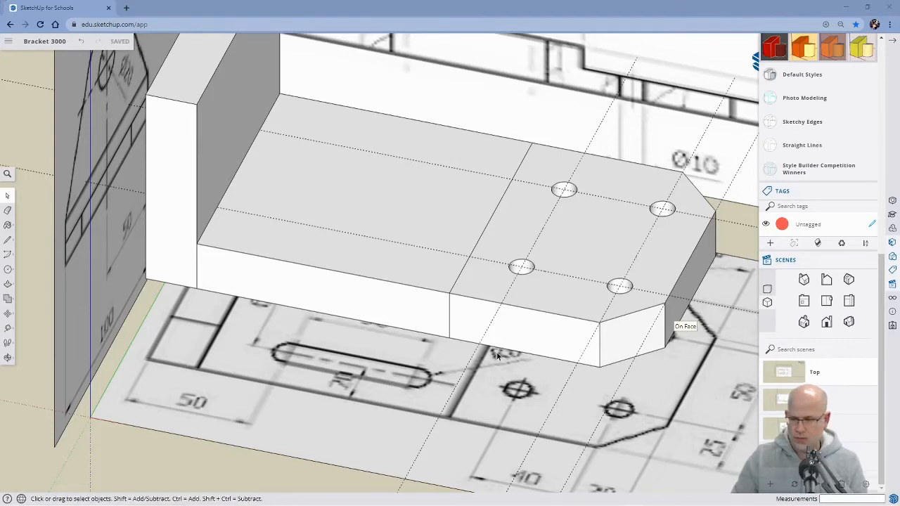
{"action": "middle_click_drag", "start_coordinate": [553, 358], "coordinate": [500, 228]}
{"action": "left_click", "coordinate": [808, 400]}
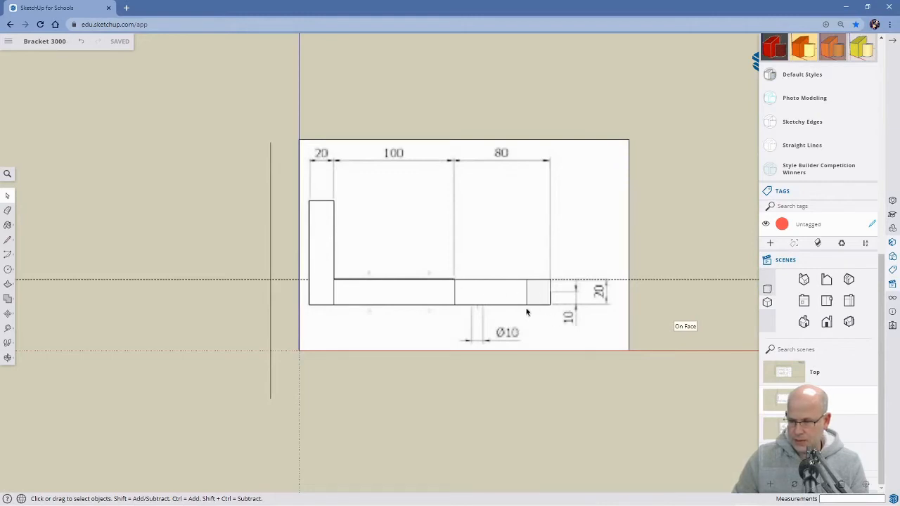
Push the 80 mm section's upper face down about 10.4 mm to the stepped line in the front drawing.
{"action": "middle_click_drag", "start_coordinate": [520, 310], "coordinate": [497, 326]}
{"action": "scroll", "coordinate": [497, 326], "scroll_direction": "up", "scroll_amount": 5}
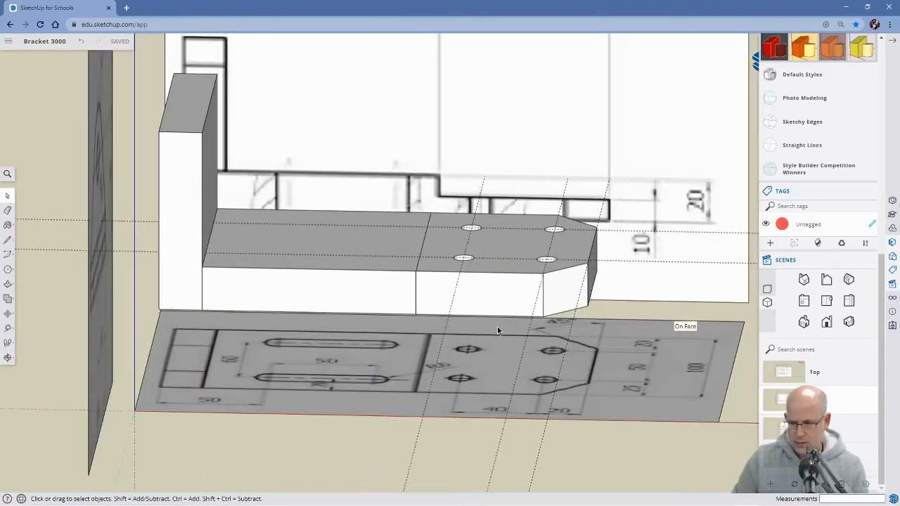
{"action": "key", "text": "p"}
{"action": "left_click", "coordinate": [512, 256]}
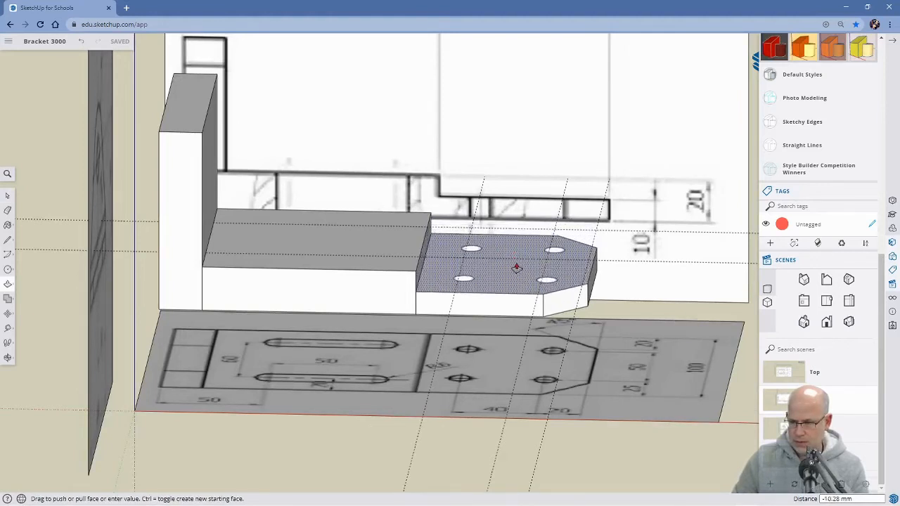
{"action": "left_click", "coordinate": [770, 400]}
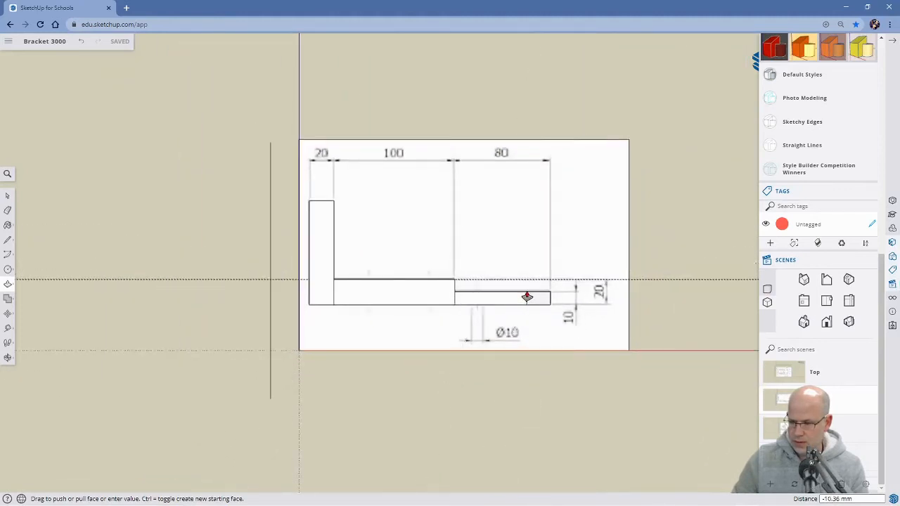
{"action": "left_click", "coordinate": [527, 296]}
Place a crosswise guide on the base's raised section, 30 mm from the upright plate's inner face.
{"action": "middle_click_drag", "start_coordinate": [577, 363], "coordinate": [555, 417]}
{"action": "scroll", "coordinate": [519, 301], "scroll_direction": "up", "scroll_amount": 5}
{"action": "mouse_move", "coordinate": [571, 336]}
{"action": "middle_mouse_down"}
{"action": "mouse_move", "coordinate": [473, 250]}
{"action": "mouse_move", "coordinate": [496, 332]}
{"action": "mouse_move", "coordinate": [528, 338]}
{"action": "mouse_move", "coordinate": [563, 321]}
{"action": "mouse_move", "coordinate": [576, 341]}
{"action": "mouse_move", "coordinate": [619, 350]}
{"action": "mouse_move", "coordinate": [614, 187]}
{"action": "mouse_move", "coordinate": [592, 357]}
{"action": "middle_mouse_up"}
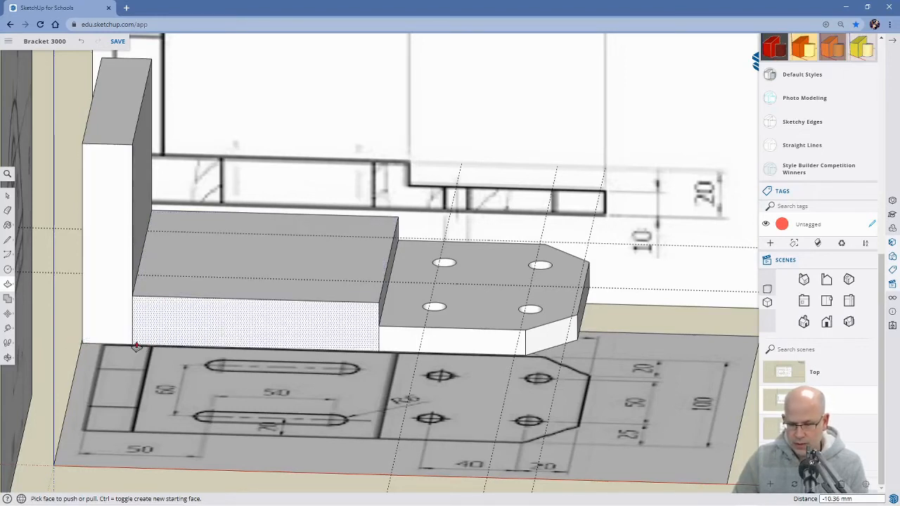
{"action": "key", "text": "t"}
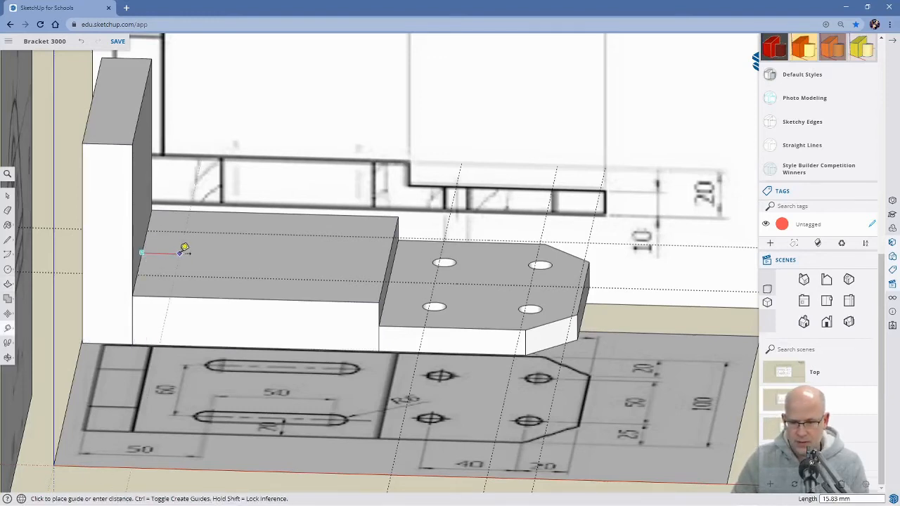
{"action": "type", "text": "3"}
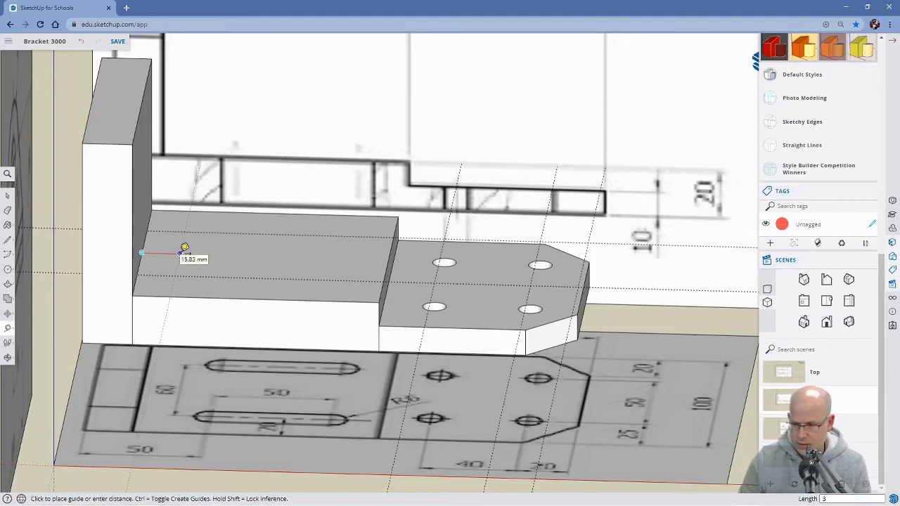
{"action": "type", "text": "0"}
{"action": "key", "text": "Return"}
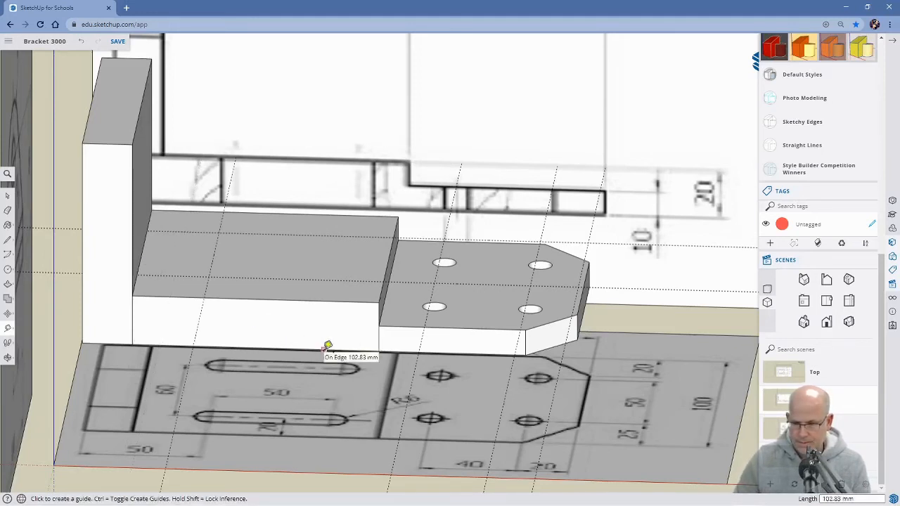
Place a lengthwise guide on the raised section, 20 mm in from its near long edge.
{"action": "middle_click_drag", "start_coordinate": [502, 374], "coordinate": [305, 326]}
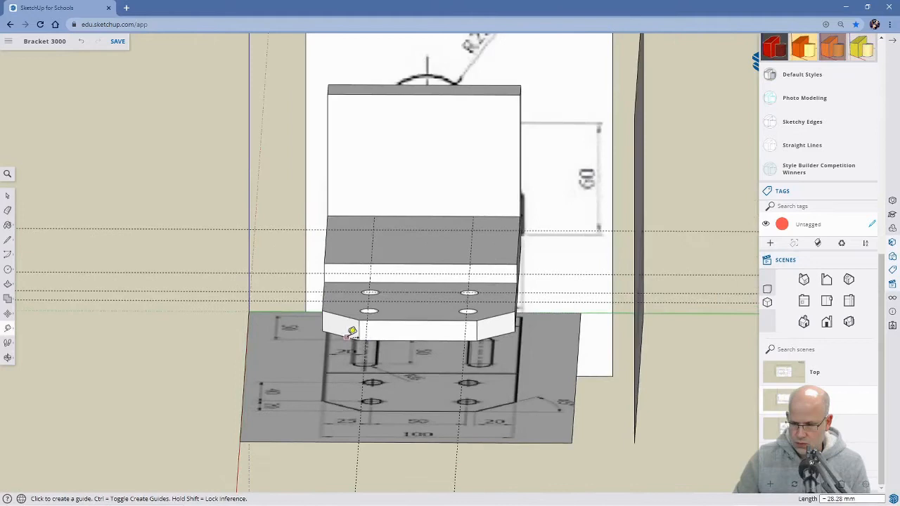
{"action": "scroll", "coordinate": [382, 332], "scroll_direction": "down", "scroll_amount": 1}
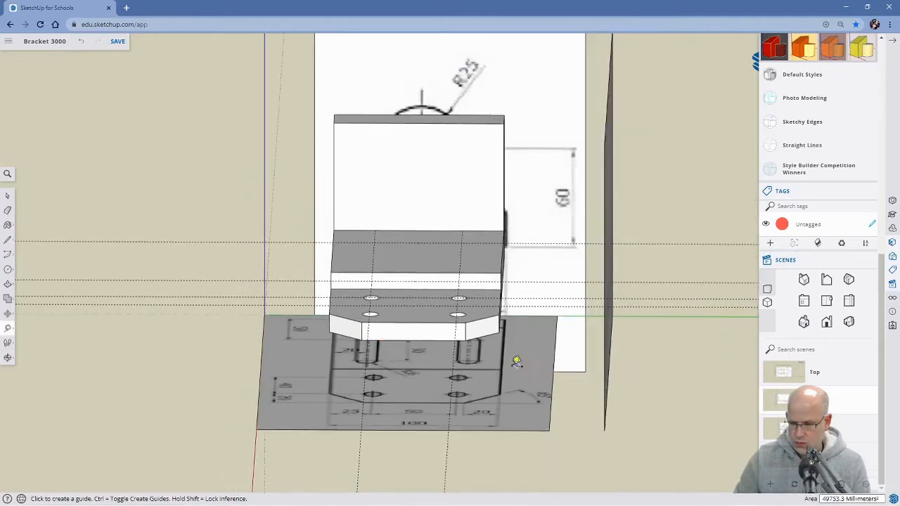
{"action": "middle_click_drag", "start_coordinate": [419, 406], "coordinate": [360, 432]}
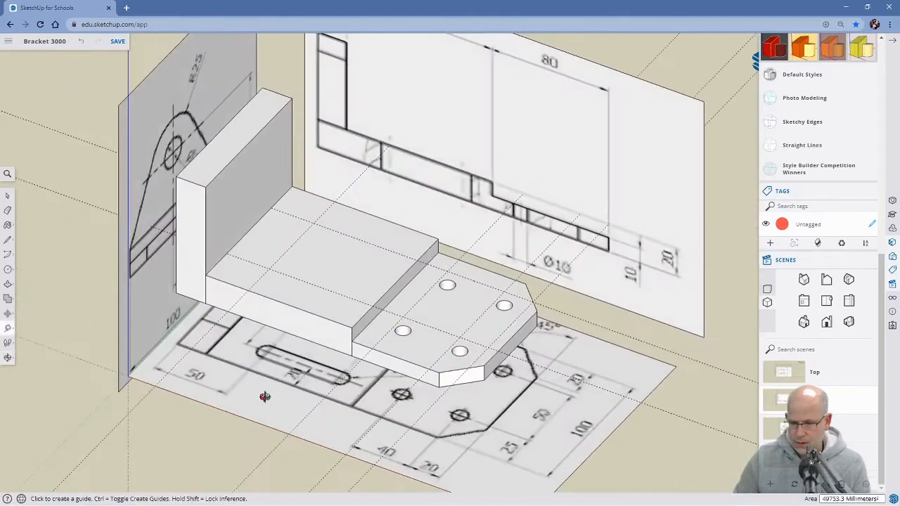
{"action": "scroll", "coordinate": [322, 427], "scroll_direction": "up", "scroll_amount": 3}
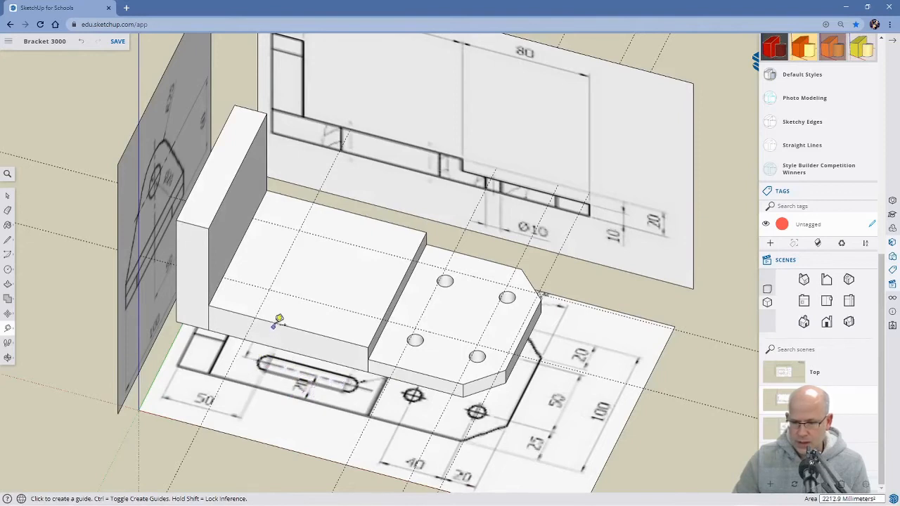
{"action": "left_click", "coordinate": [290, 323]}
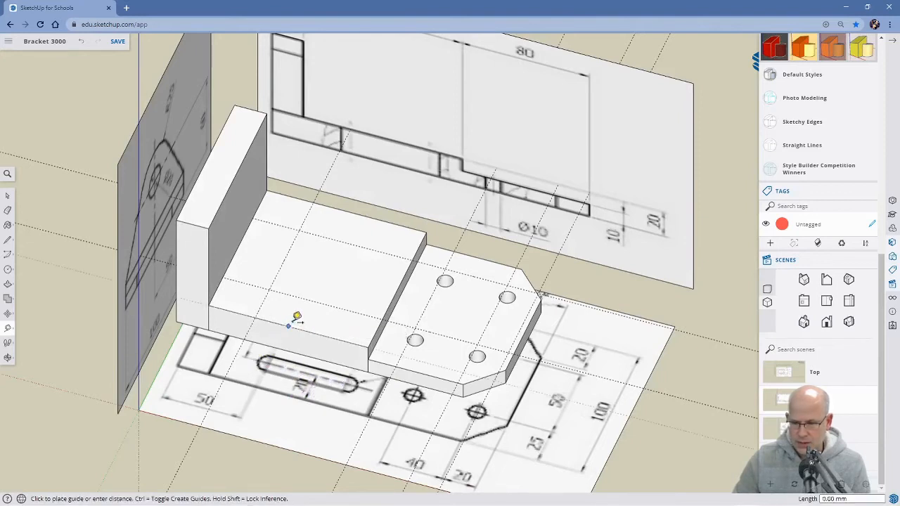
{"action": "type", "text": "20"}
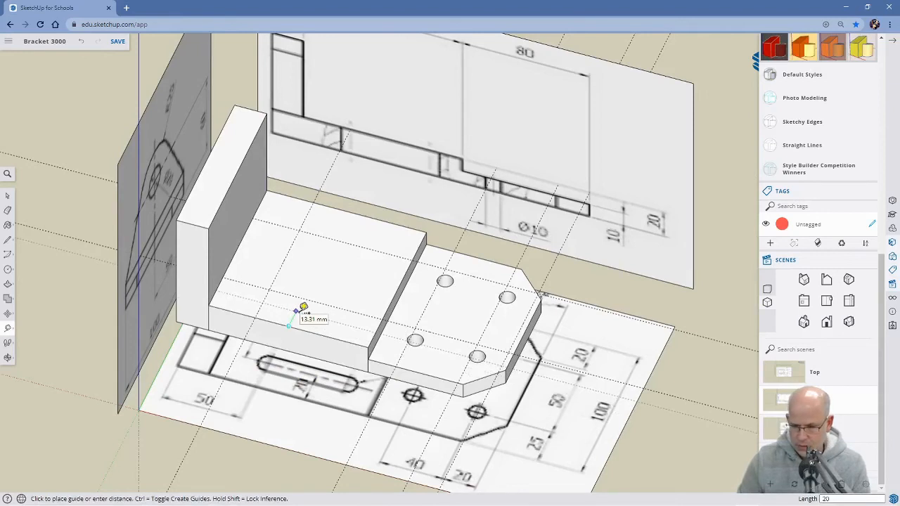
{"action": "key", "text": "Return"}
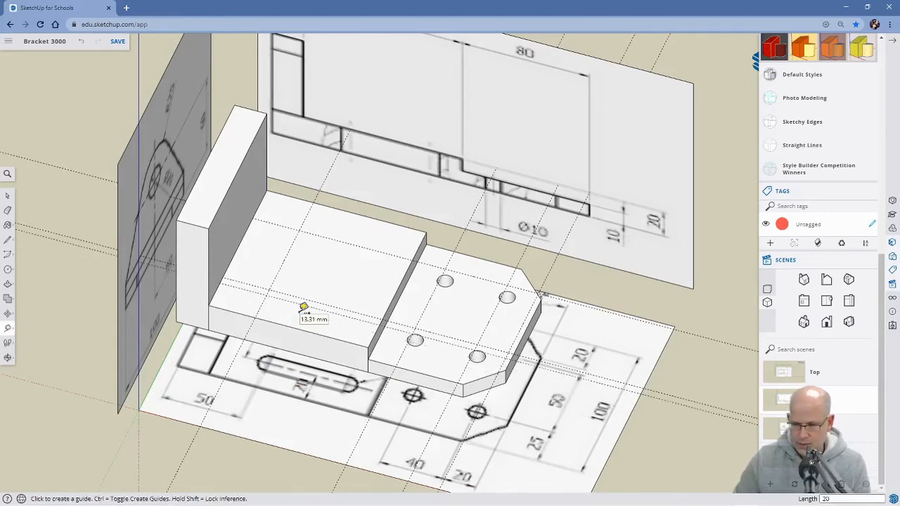
Place a lengthwise guide 20 mm in from the raised section's far long edge.
{"action": "left_click", "coordinate": [350, 209]}
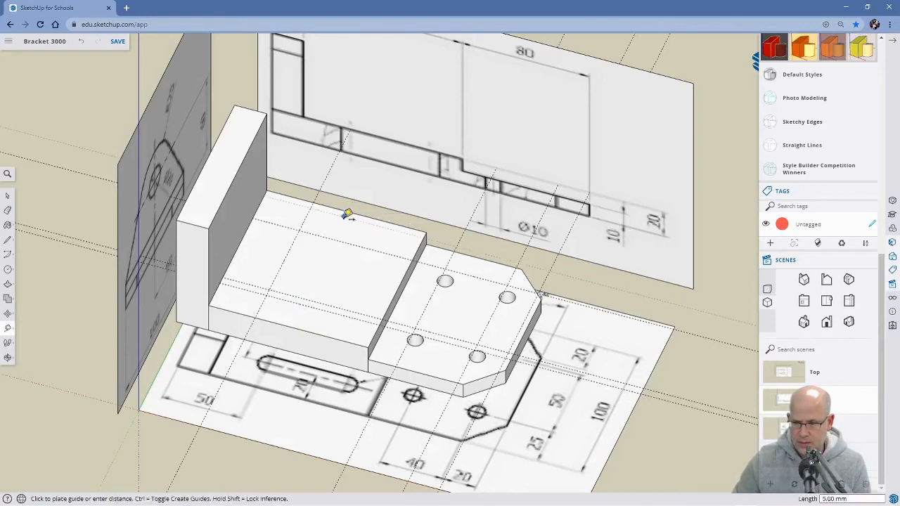
{"action": "type", "text": "20"}
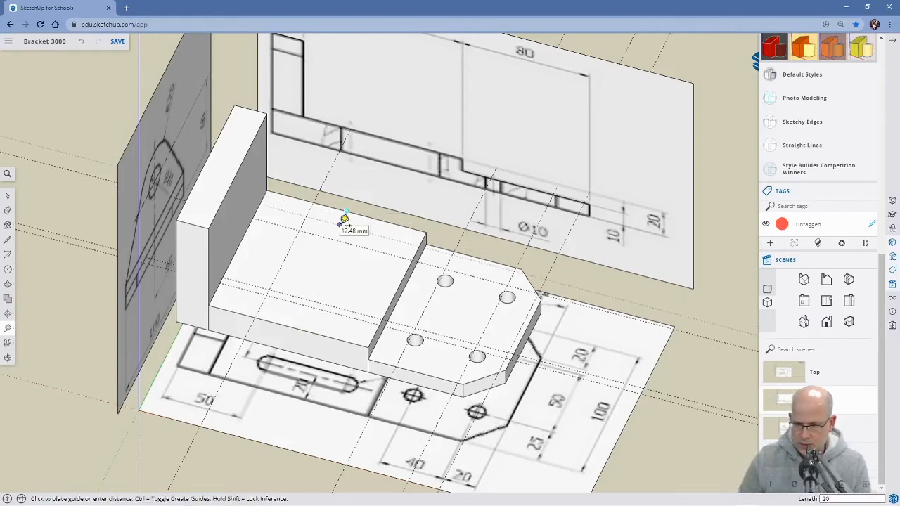
{"action": "key", "text": "Return"}
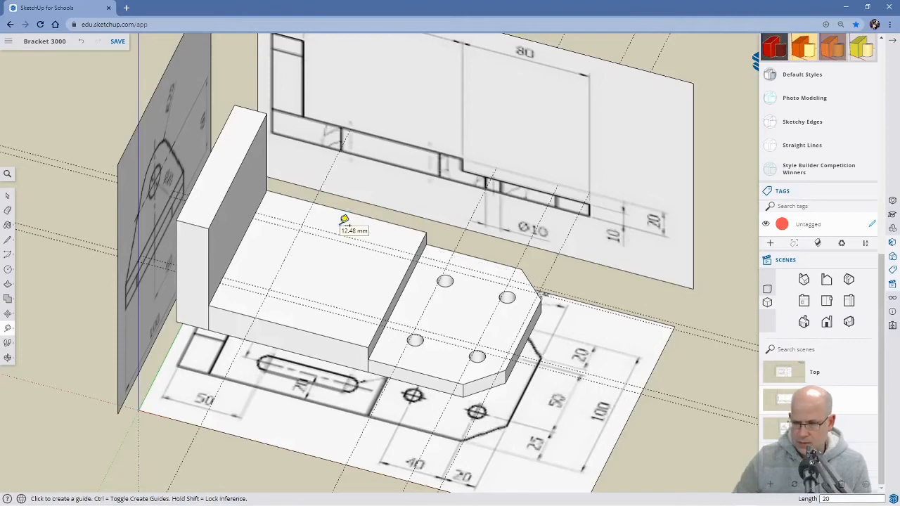
Draw a circle of 5 mm radius where the crosswise guide meets the near 20 mm guide on the raised section.
{"action": "middle_click_drag", "start_coordinate": [406, 274], "coordinate": [300, 253]}
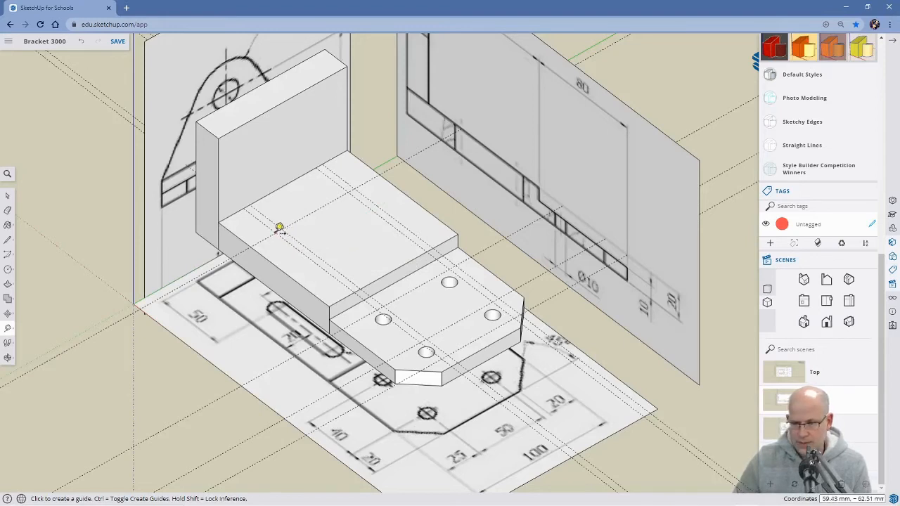
{"action": "key", "text": "c"}
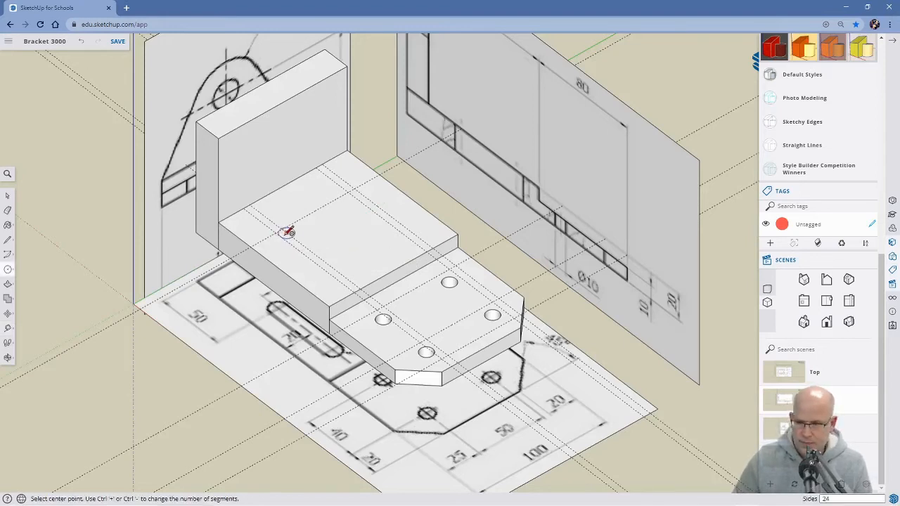
{"action": "left_click", "coordinate": [276, 233]}
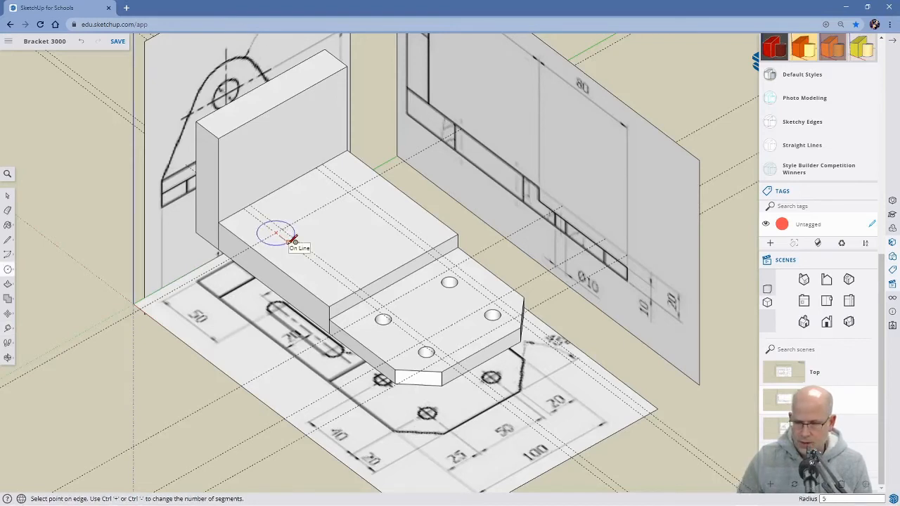
{"action": "key", "text": "Return"}
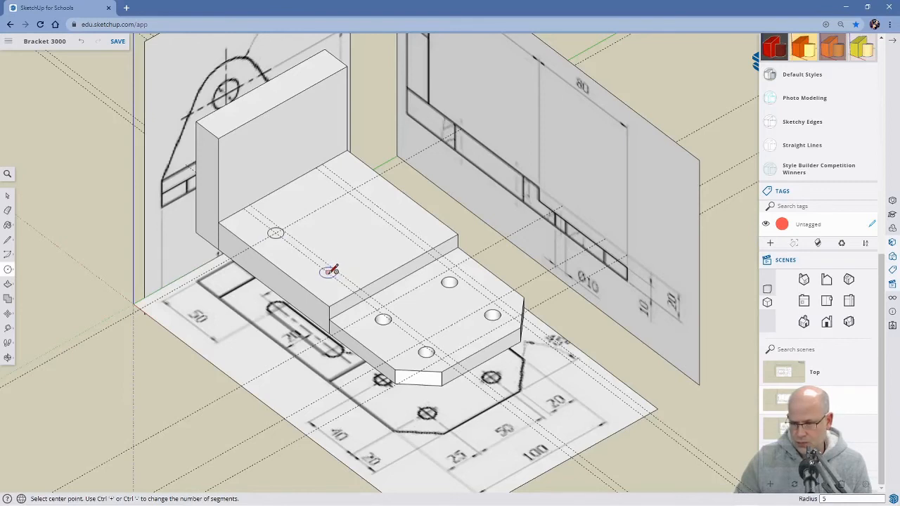
Draw a second circle of 5 mm radius where the crosswise guide meets the far 20 mm guide.
{"action": "middle_click_drag", "start_coordinate": [310, 332], "coordinate": [331, 334]}
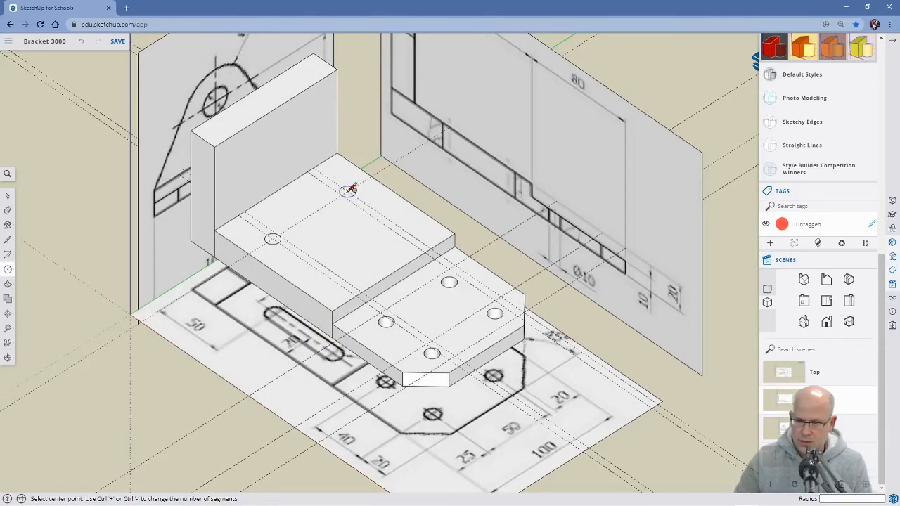
{"action": "left_click", "coordinate": [352, 189]}
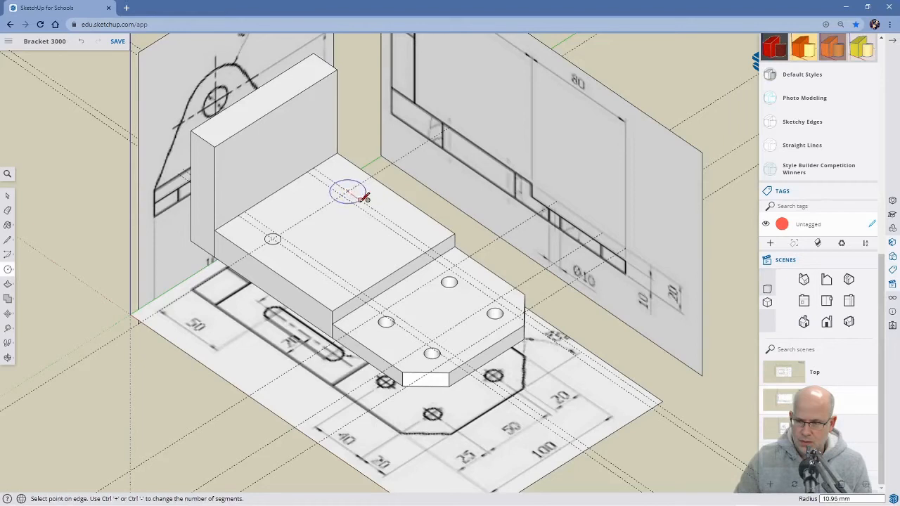
{"action": "key", "text": "Return"}
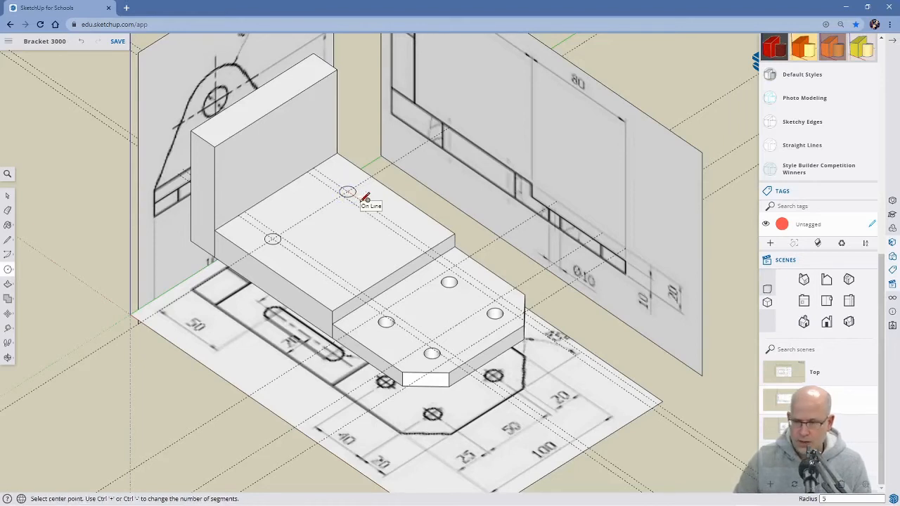
Push the near circle on the raised section about 21.5 mm down to the base's underside to cut a through hole.
{"action": "key", "text": "p"}
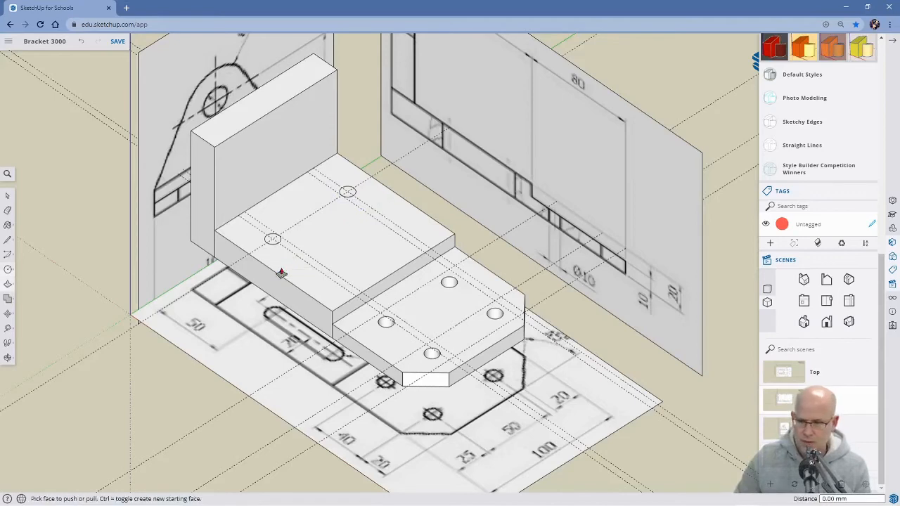
{"action": "left_click", "coordinate": [273, 242]}
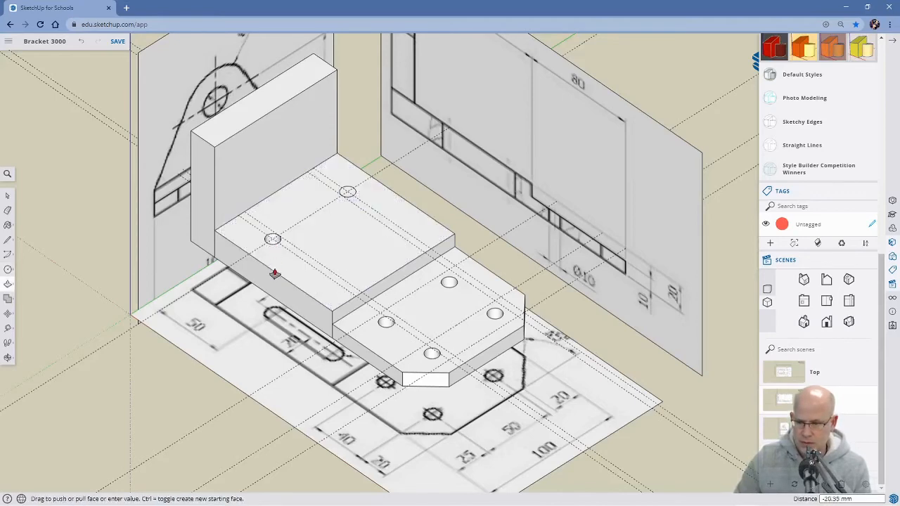
{"action": "middle_click_drag", "start_coordinate": [282, 307], "coordinate": [274, 325]}
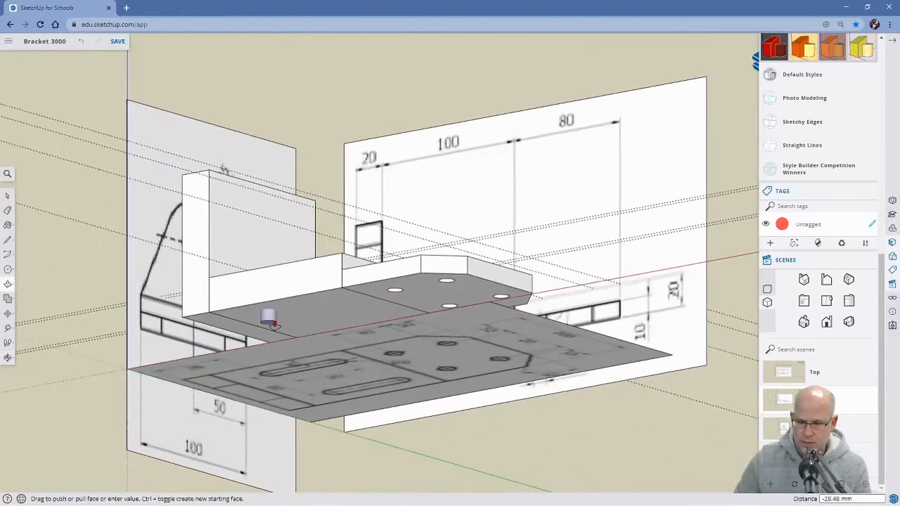
{"action": "left_click", "coordinate": [280, 316]}
Push the far circle on the raised section about 21.5 mm down to the underside to cut the matching hole.
{"action": "middle_click_drag", "start_coordinate": [291, 315], "coordinate": [336, 244]}
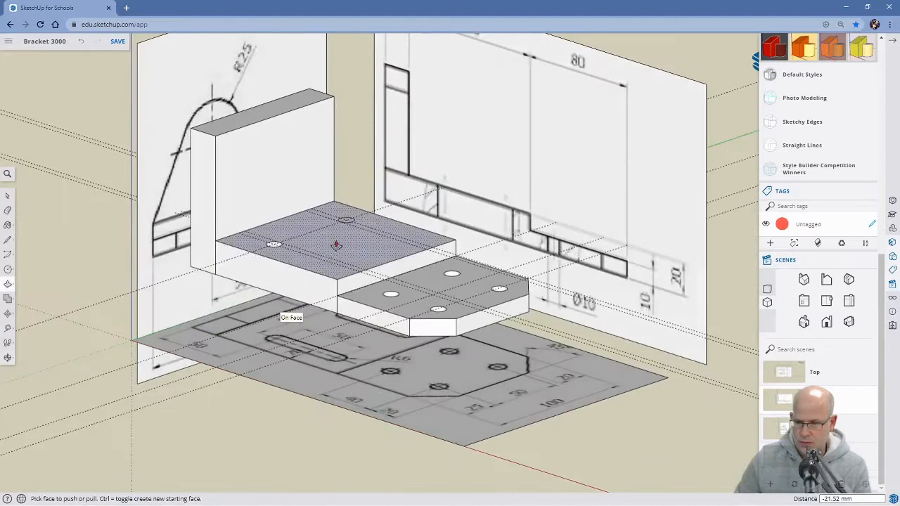
{"action": "scroll", "coordinate": [336, 245], "scroll_direction": "up", "scroll_amount": 4}
{"action": "left_click", "coordinate": [355, 220]}
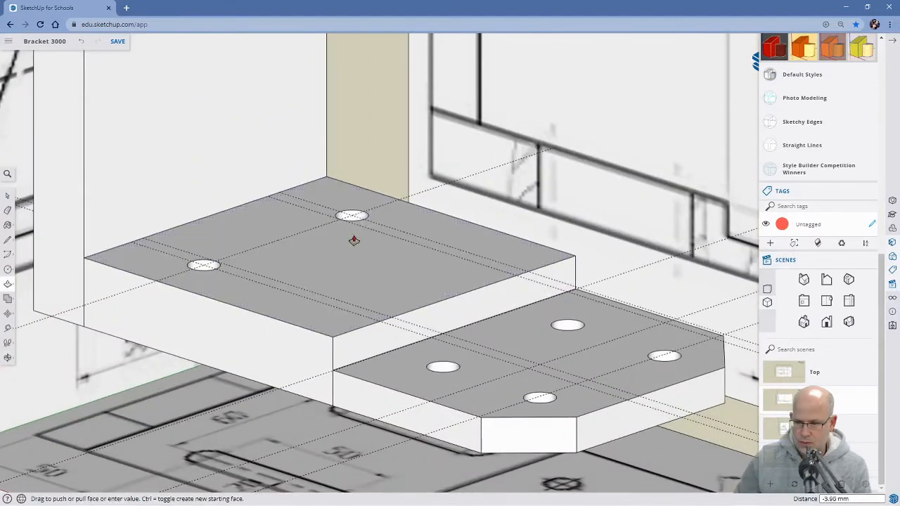
{"action": "middle_click_drag", "start_coordinate": [337, 326], "coordinate": [358, 220]}
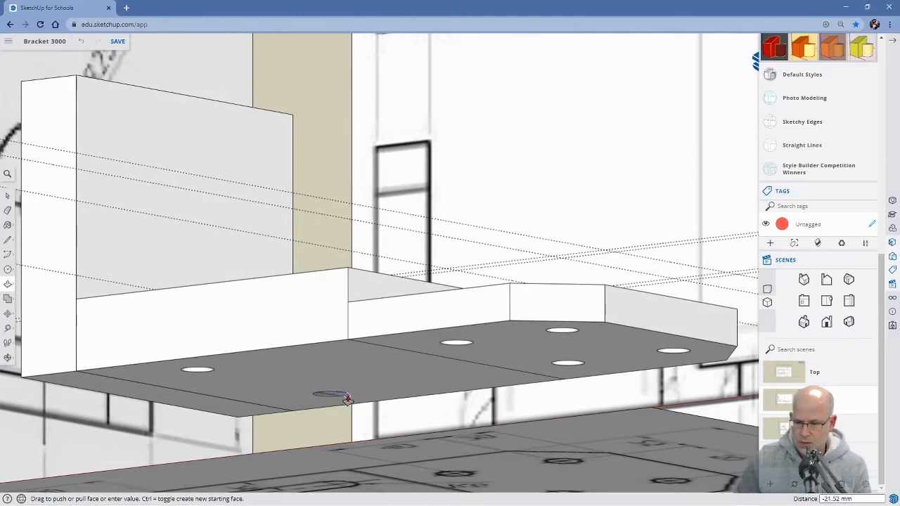
{"action": "left_click", "coordinate": [346, 400]}
Place a guide on the raised section parallel to and 50 mm from the crosswise guide through the two existing holes.
{"action": "mouse_move", "coordinate": [368, 357]}
{"action": "middle_mouse_down"}
{"action": "mouse_move", "coordinate": [365, 334]}
{"action": "mouse_move", "coordinate": [366, 373]}
{"action": "middle_mouse_up"}
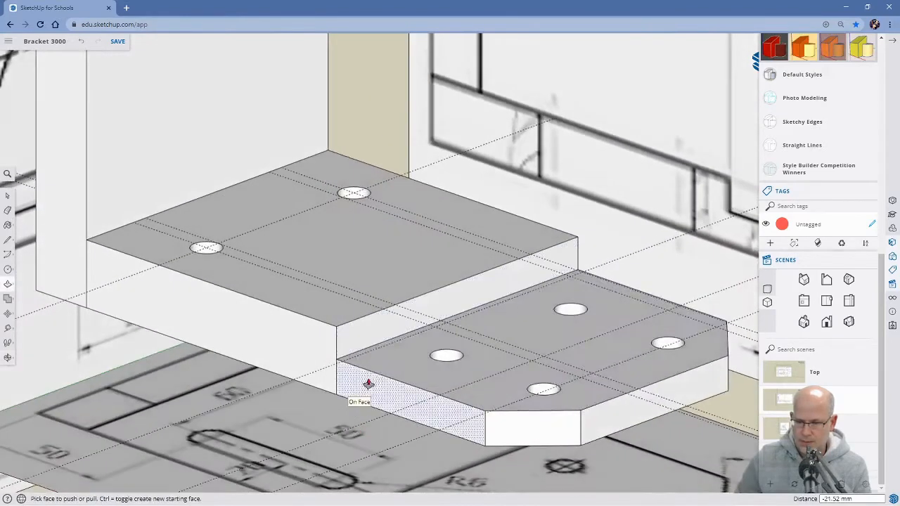
{"action": "middle_click_drag", "start_coordinate": [408, 341], "coordinate": [526, 345]}
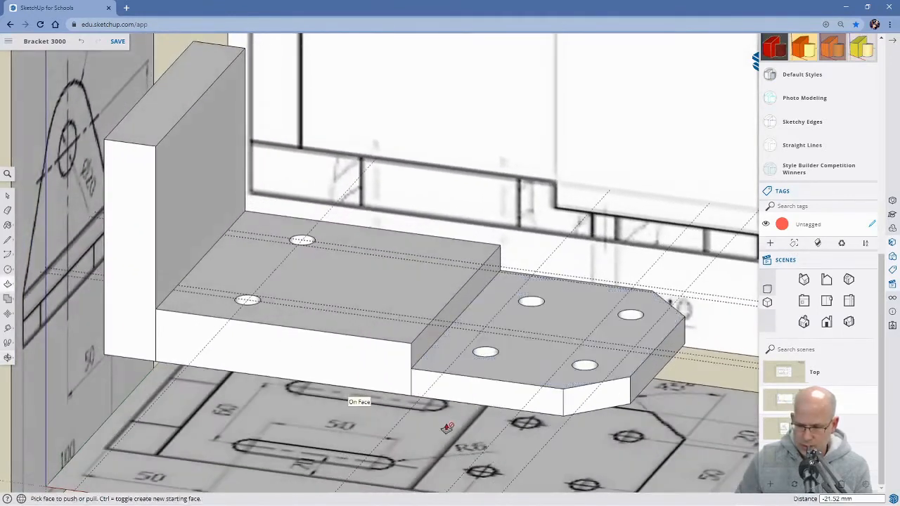
{"action": "scroll", "coordinate": [447, 422], "scroll_direction": "down", "scroll_amount": 2}
{"action": "scroll", "coordinate": [445, 419], "scroll_direction": "down", "scroll_amount": 2}
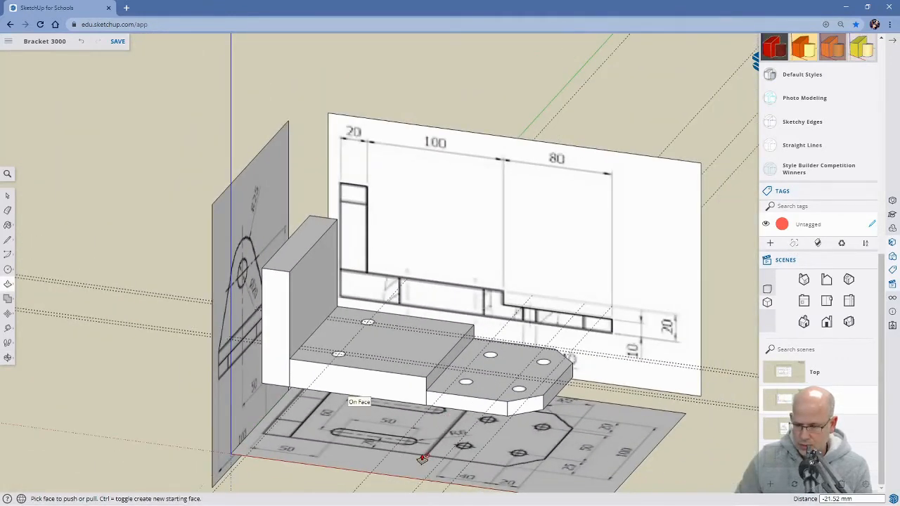
{"action": "key", "text": "space"}
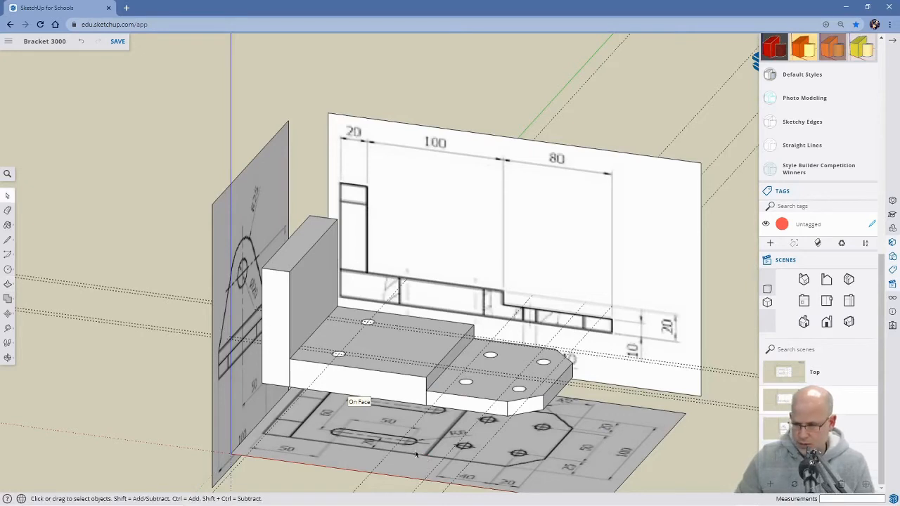
{"action": "scroll", "coordinate": [408, 445], "scroll_direction": "up", "scroll_amount": 4}
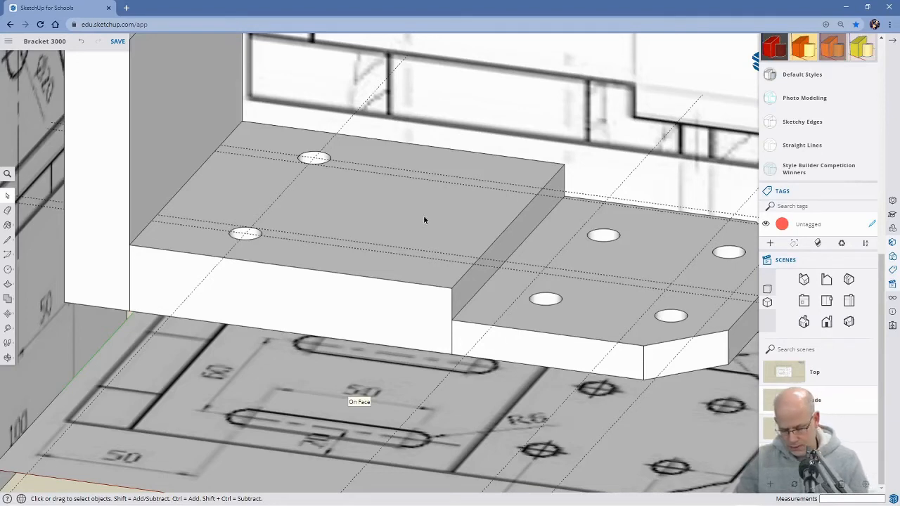
{"action": "key", "text": "t"}
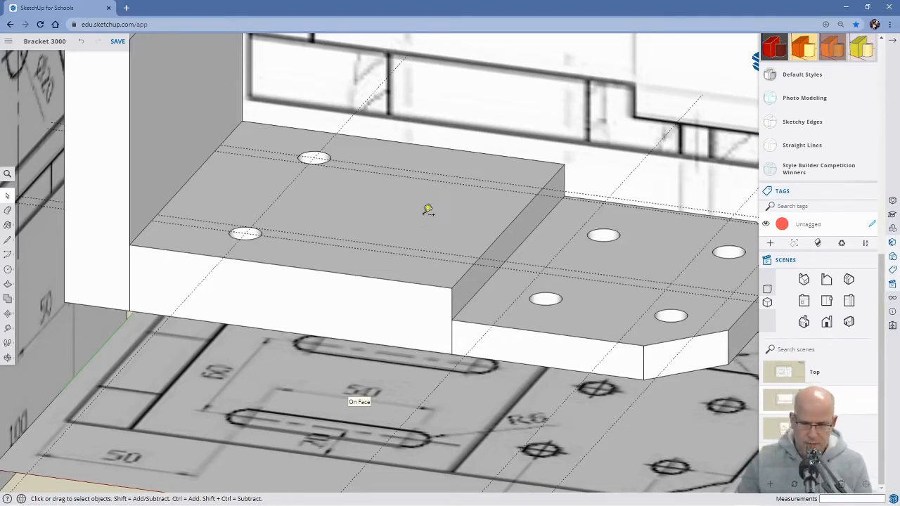
{"action": "left_click", "coordinate": [281, 196]}
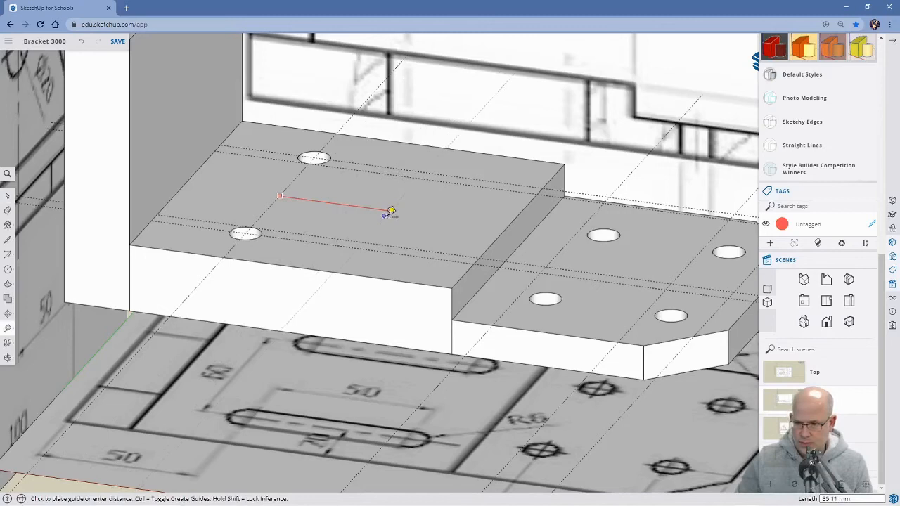
{"action": "type", "text": "5"}
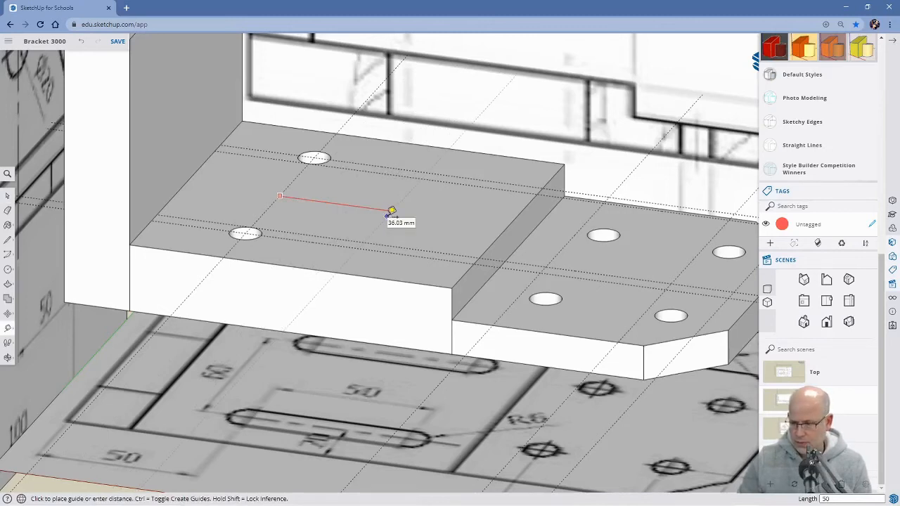
{"action": "type", "text": "0"}
{"action": "key", "text": "Return"}
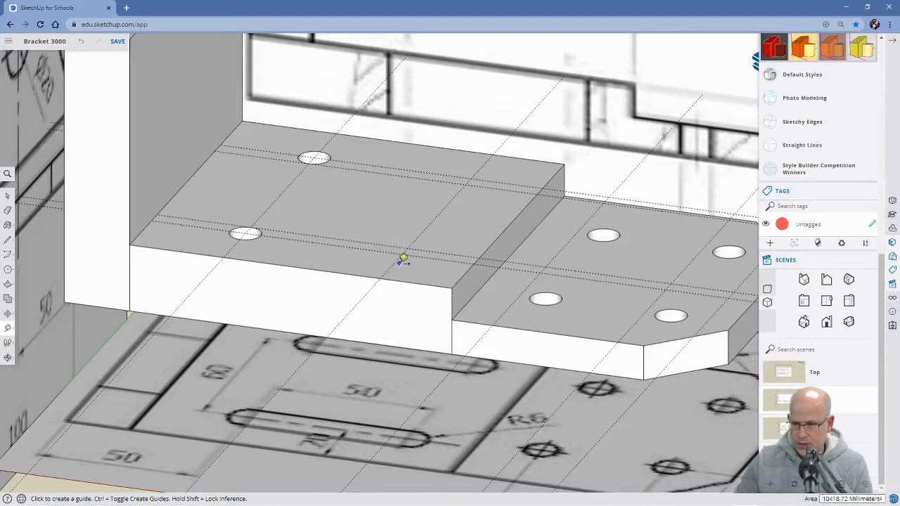
Draw two circles of 5 mm radius where the new crosswise guide meets the near and far 20 mm guides on the raised section.
{"action": "key", "text": "c"}
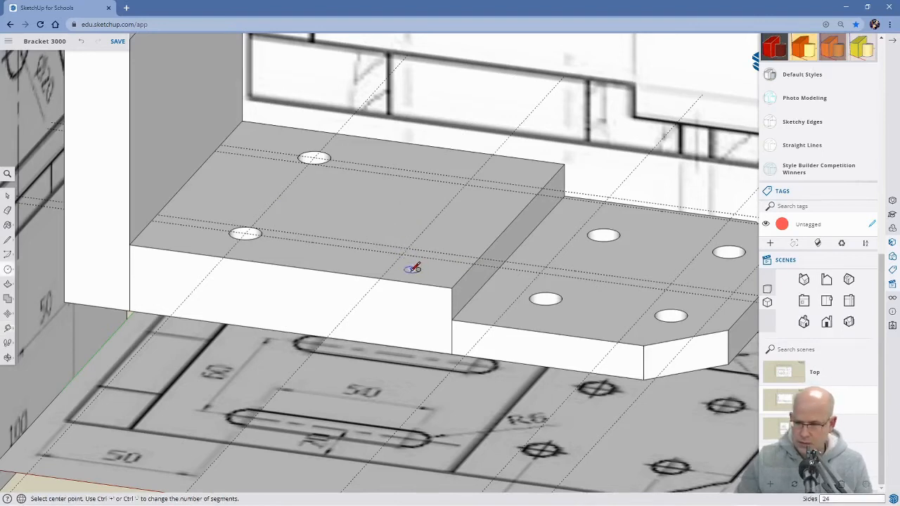
{"action": "scroll", "coordinate": [413, 267], "scroll_direction": "up", "scroll_amount": 2}
{"action": "left_click", "coordinate": [400, 248]}
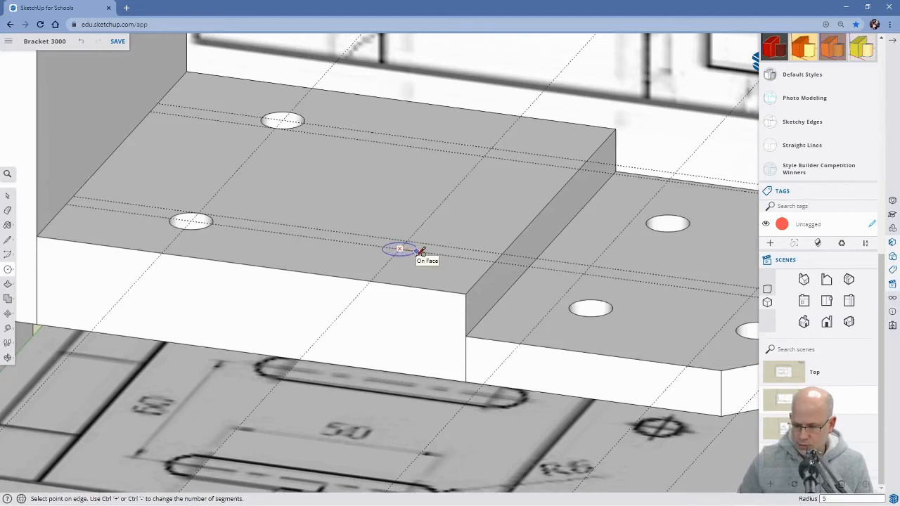
{"action": "left_click", "coordinate": [421, 252]}
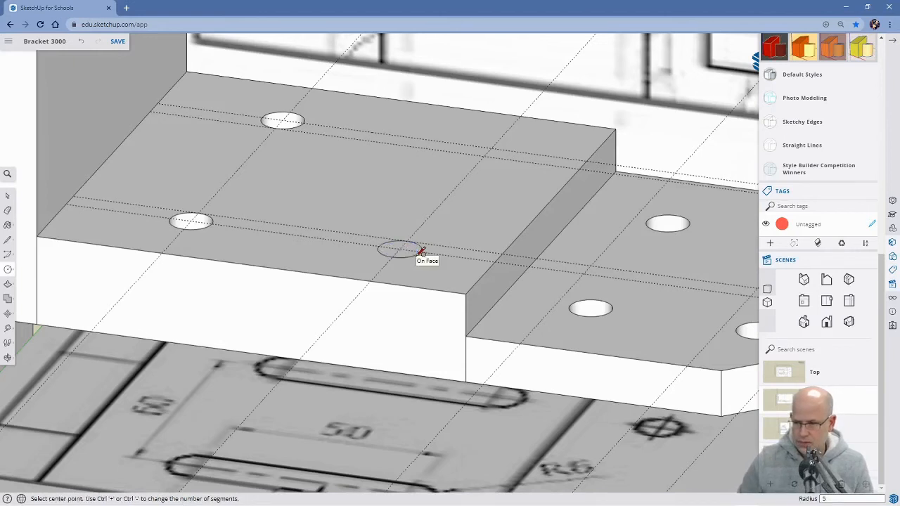
{"action": "left_click", "coordinate": [492, 147]}
{"action": "type", "text": "5"}
{"action": "key", "text": "Return"}
Push the new near circle down to the base's underside to cut a through hole.
{"action": "key", "text": "p"}
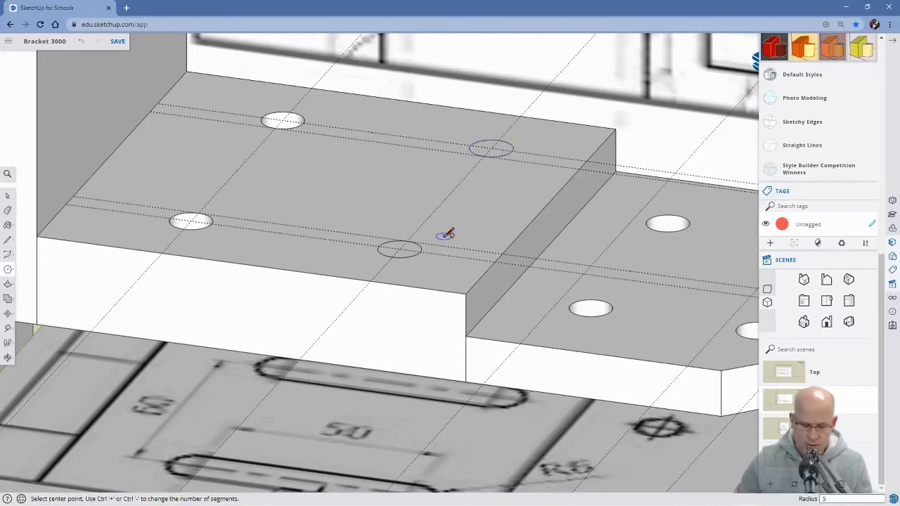
{"action": "double_click", "coordinate": [402, 258]}
{"action": "key", "text": "o"}
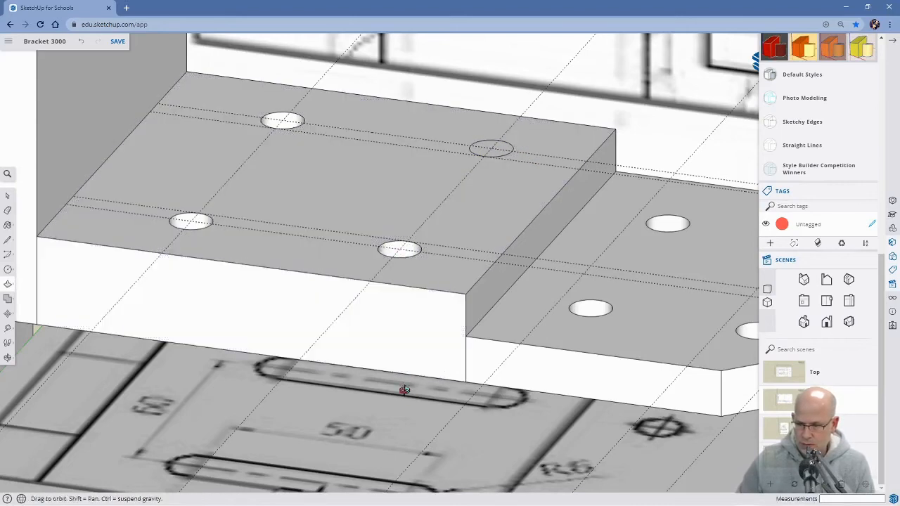
{"action": "left_click_drag", "start_coordinate": [404, 389], "coordinate": [394, 239]}
{"action": "key", "text": "p"}
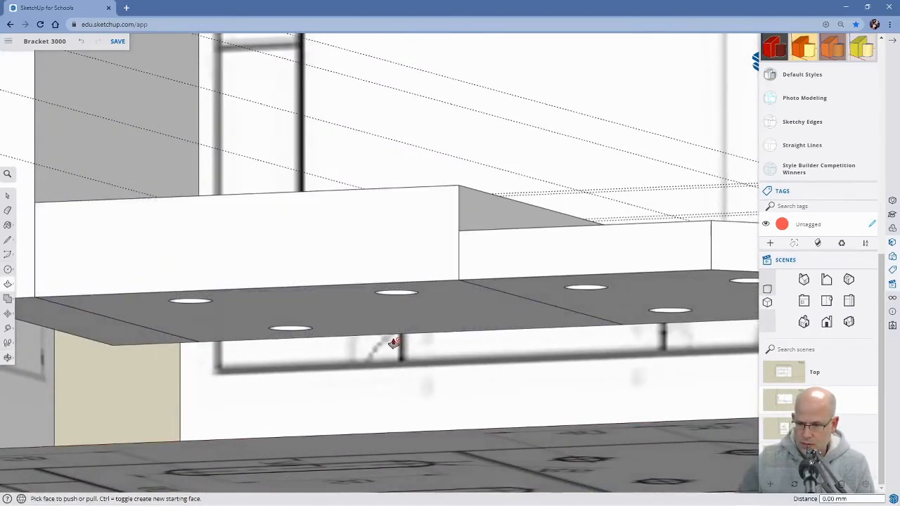
{"action": "middle_click_drag", "start_coordinate": [393, 343], "coordinate": [393, 438]}
Push the new far circle about 21.5 mm down to the base's underside to cut the fourth hole in the raised section.
{"action": "left_click", "coordinate": [496, 174]}
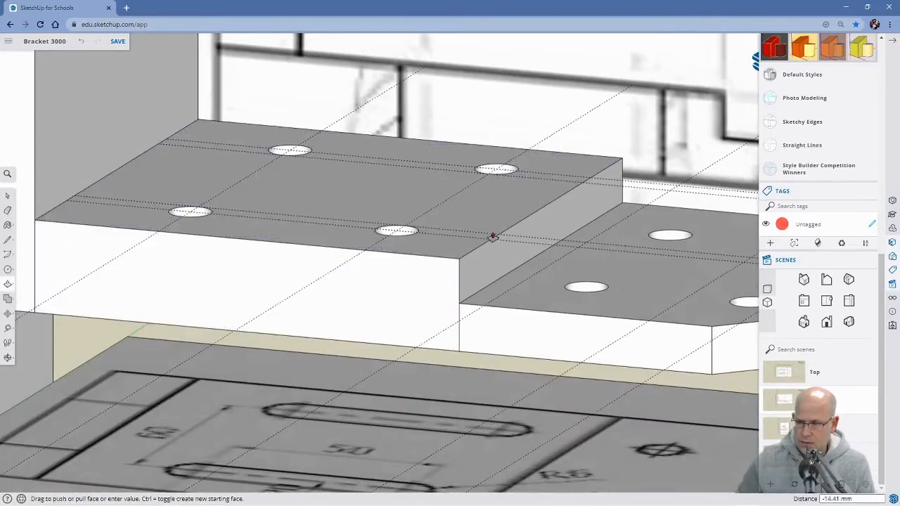
{"action": "middle_click_drag", "start_coordinate": [468, 362], "coordinate": [477, 262]}
{"action": "left_click", "coordinate": [511, 316]}
{"action": "middle_click_drag", "start_coordinate": [392, 281], "coordinate": [391, 375]}
Erase the crosswise guides that pass through the holes in the lower chamfered section.
{"action": "scroll", "coordinate": [384, 295], "scroll_direction": "down", "scroll_amount": 3}
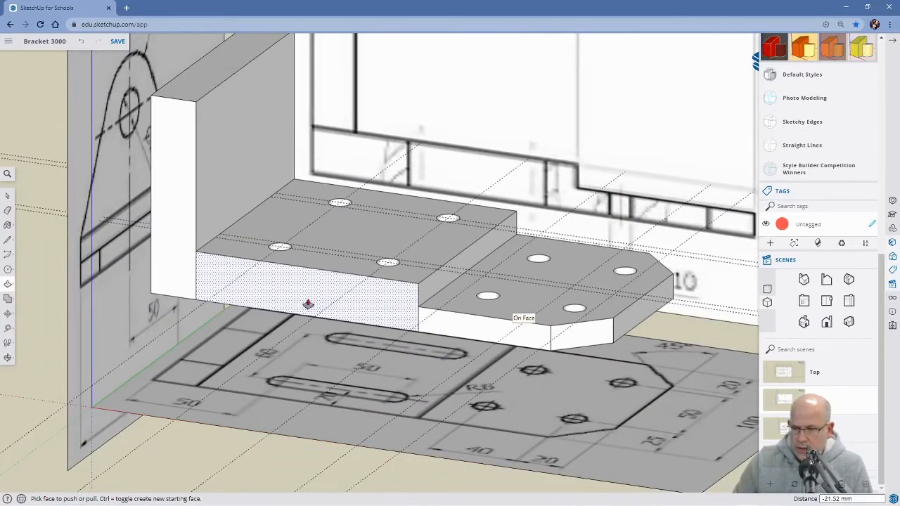
{"action": "scroll", "coordinate": [394, 337], "scroll_direction": "down", "scroll_amount": 4}
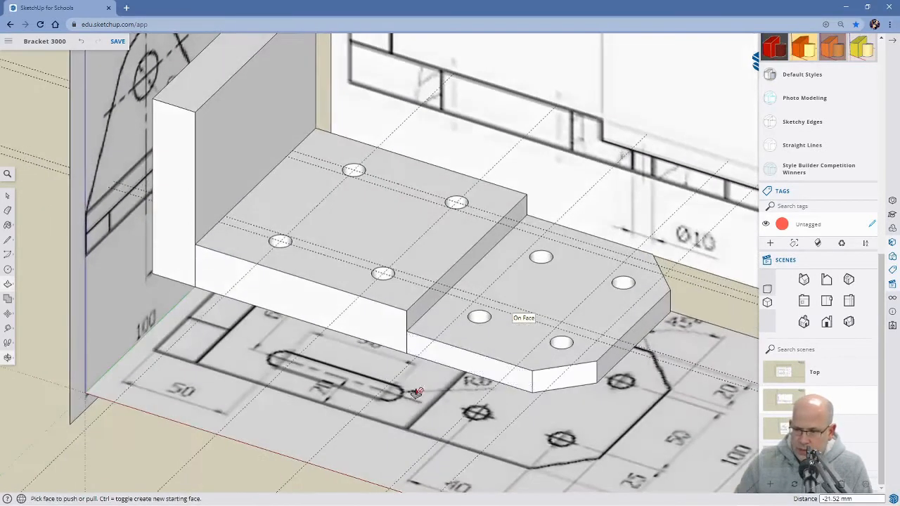
{"action": "middle_click_drag", "start_coordinate": [419, 364], "coordinate": [368, 423]}
{"action": "scroll", "coordinate": [367, 363], "scroll_direction": "up", "scroll_amount": 4}
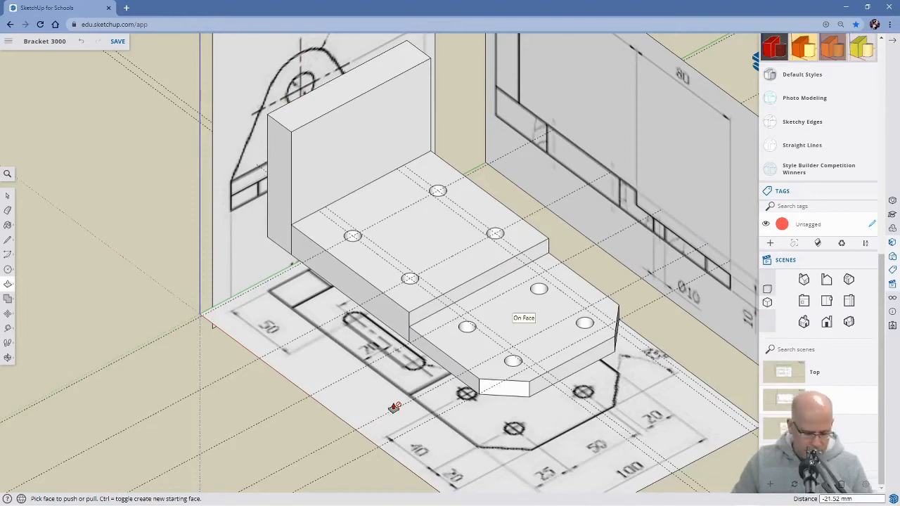
{"action": "key", "text": "e"}
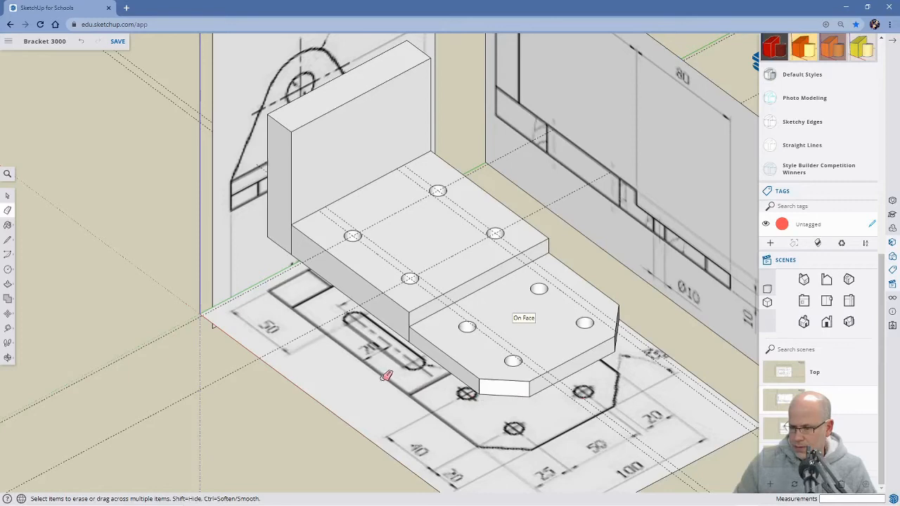
Draw two parallel 50 mm lines joining the outer edges of the near pair of holes to outline a slot.
{"action": "mouse_move", "coordinate": [378, 377]}
{"action": "middle_mouse_down"}
{"action": "mouse_move", "coordinate": [345, 374]}
{"action": "mouse_move", "coordinate": [468, 410]}
{"action": "mouse_move", "coordinate": [345, 296]}
{"action": "middle_mouse_up"}
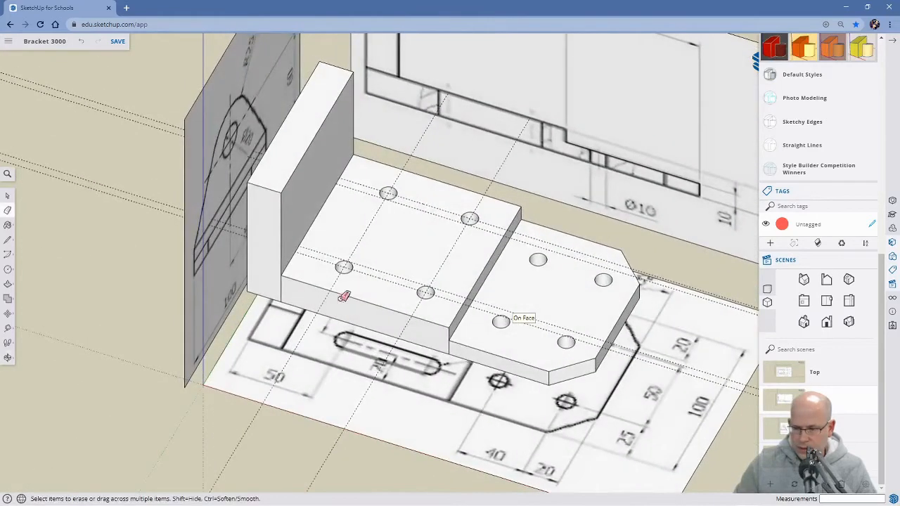
{"action": "scroll", "coordinate": [345, 281], "scroll_direction": "up", "scroll_amount": 3}
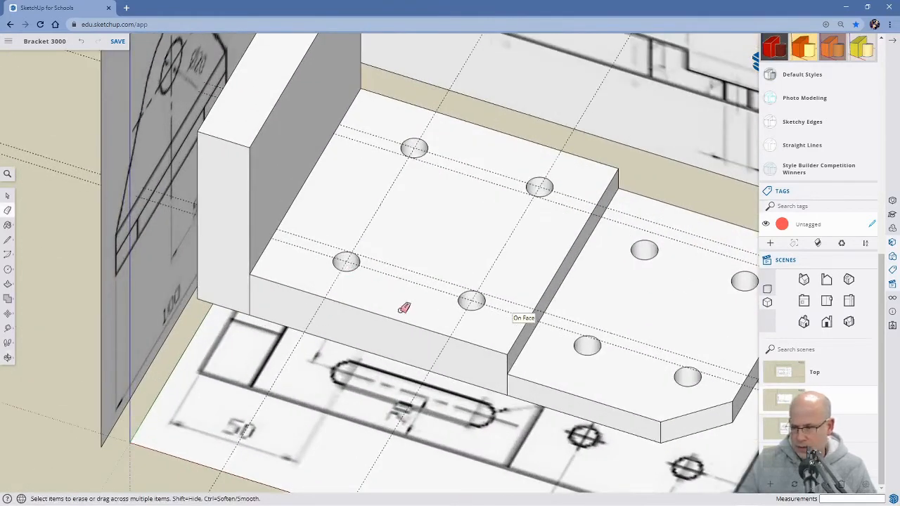
{"action": "scroll", "coordinate": [404, 308], "scroll_direction": "up", "scroll_amount": 3}
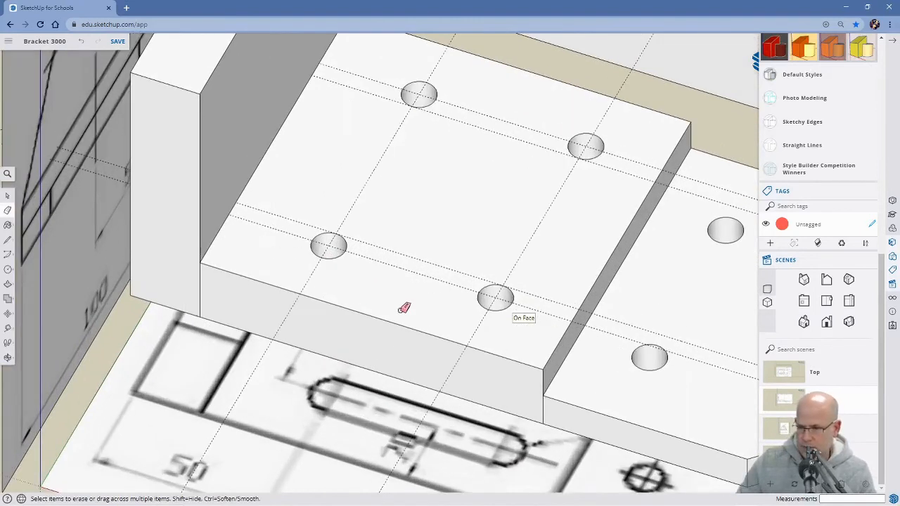
{"action": "key", "text": "l"}
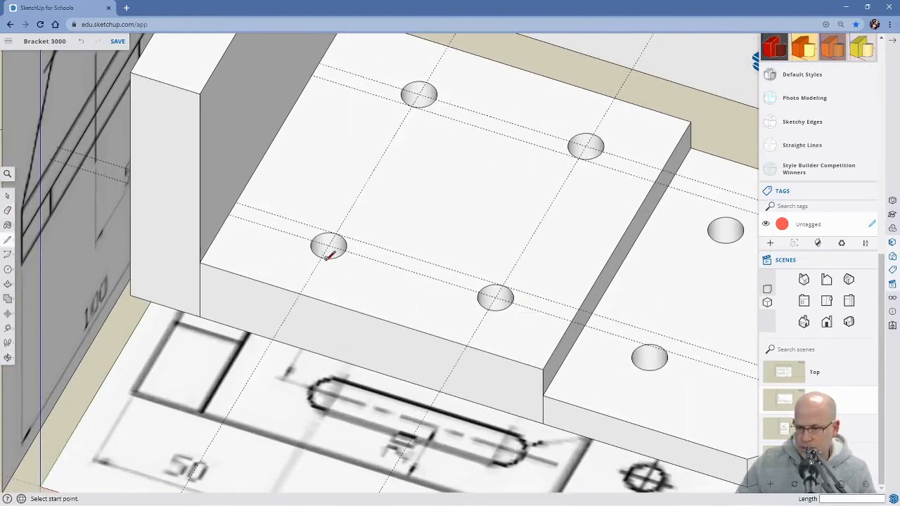
{"action": "scroll", "coordinate": [321, 258], "scroll_direction": "up", "scroll_amount": 2}
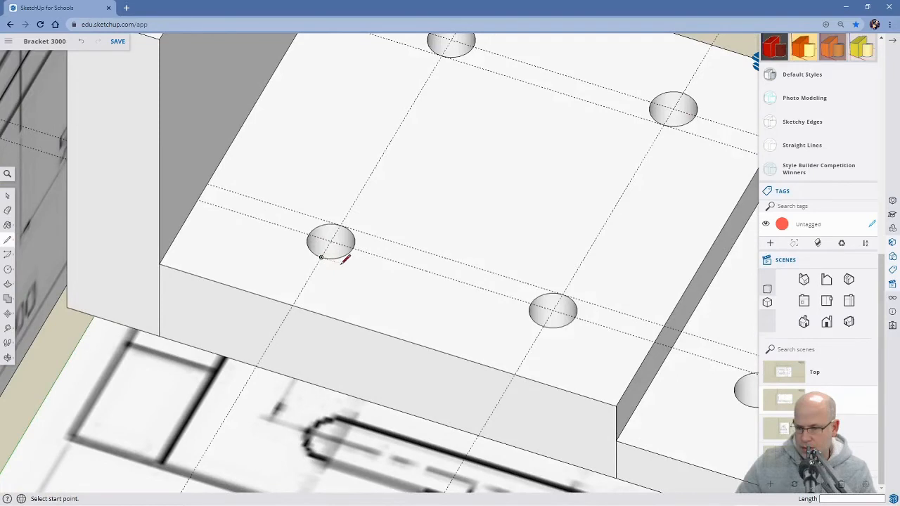
{"action": "left_click", "coordinate": [321, 257]}
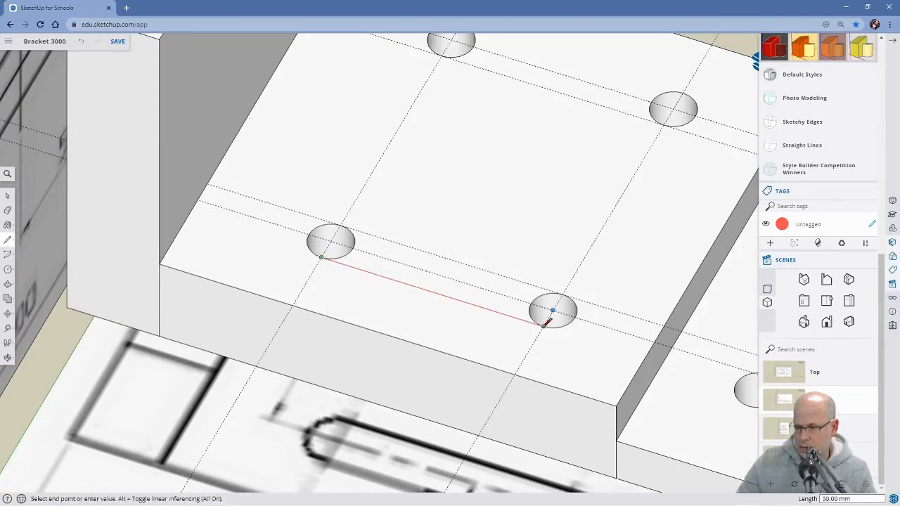
{"action": "scroll", "coordinate": [546, 322], "scroll_direction": "up", "scroll_amount": 3}
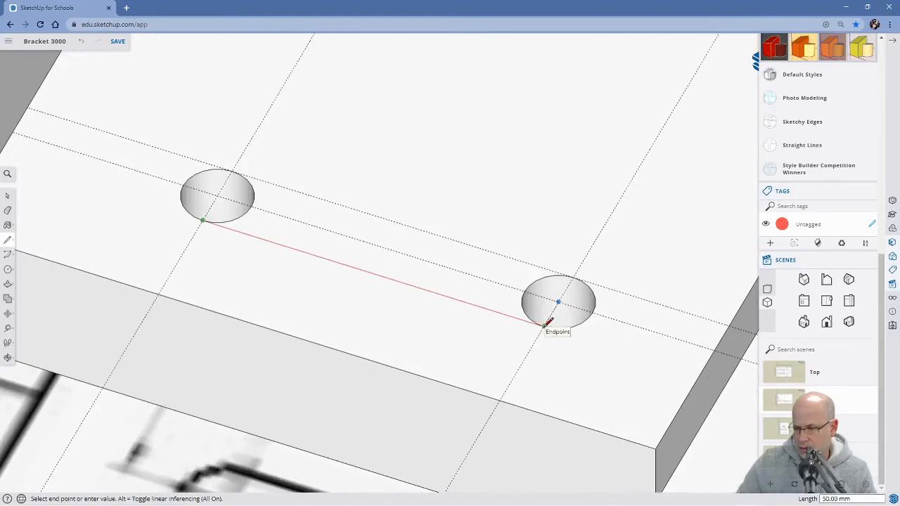
{"action": "left_click", "coordinate": [547, 324]}
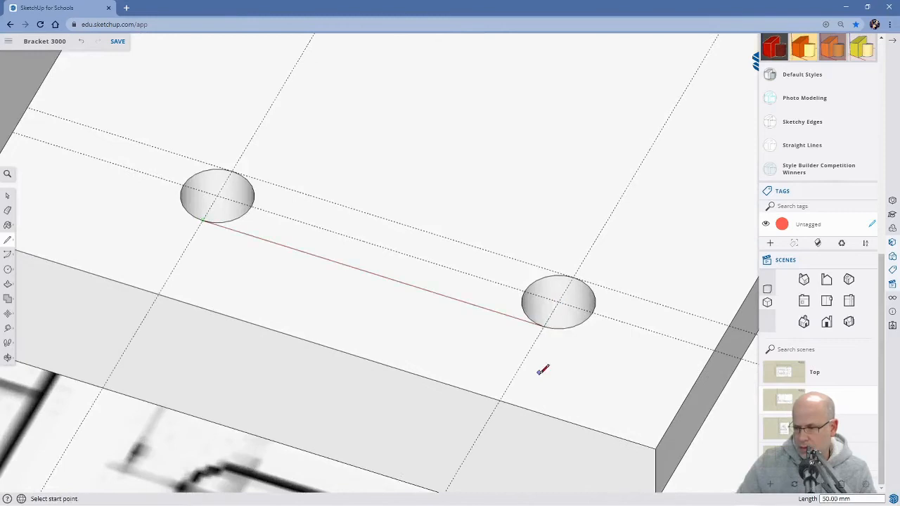
{"action": "left_click", "coordinate": [233, 171]}
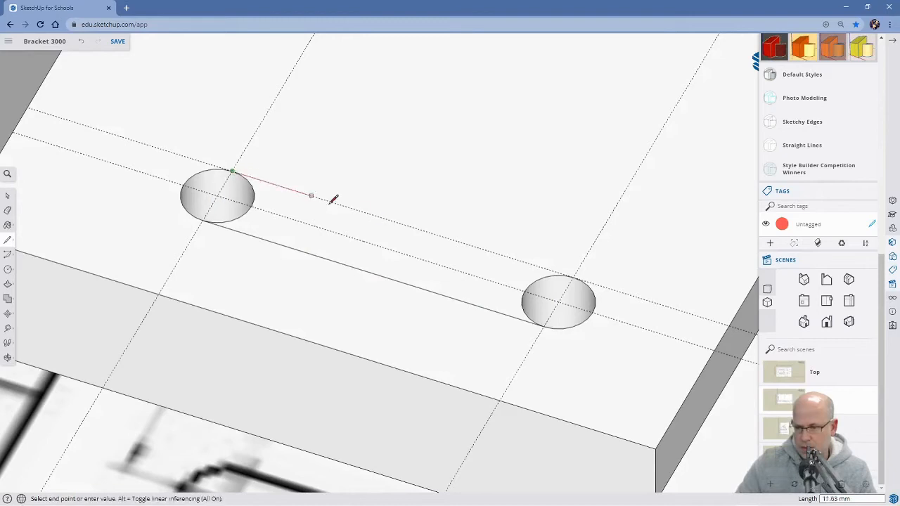
{"action": "left_click", "coordinate": [574, 276]}
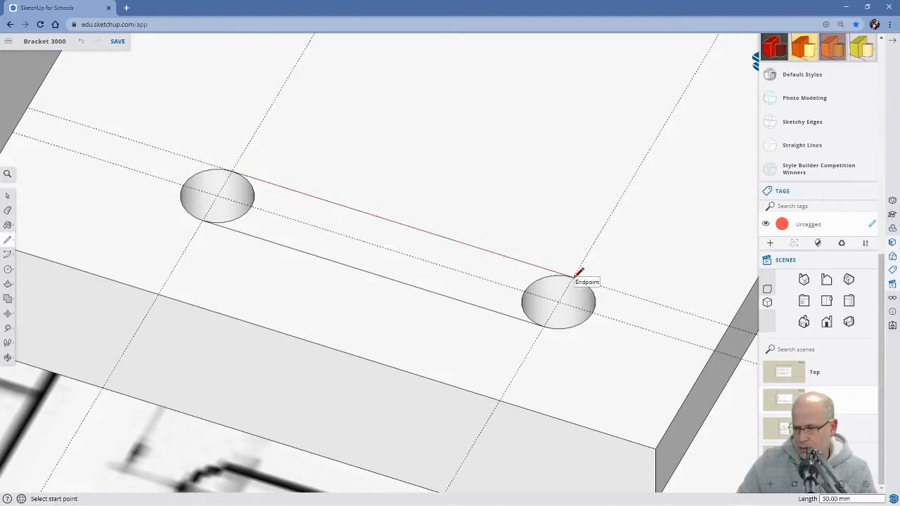
Push the face between the near pair of holes about 21.5 mm down to the base's underside to hollow out the slot.
{"action": "scroll", "coordinate": [432, 348], "scroll_direction": "down", "scroll_amount": 2}
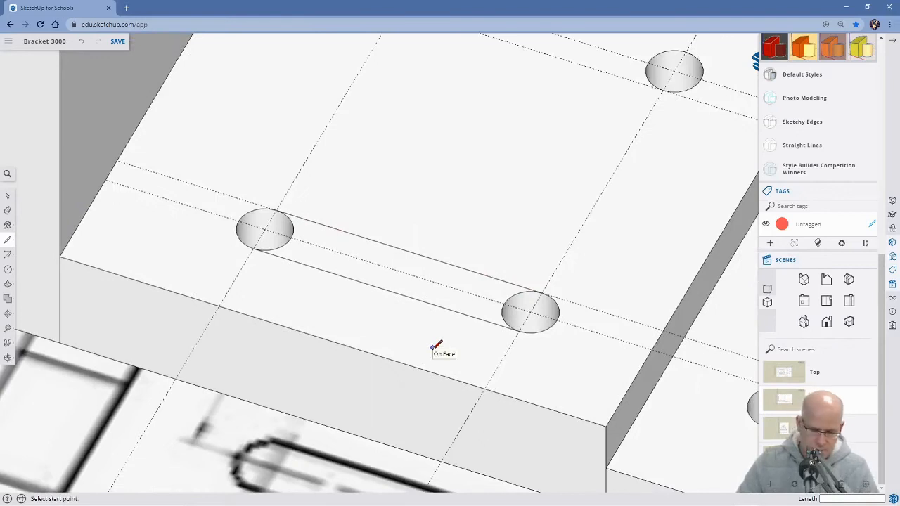
{"action": "key", "text": "space"}
{"action": "left_click", "coordinate": [383, 280]}
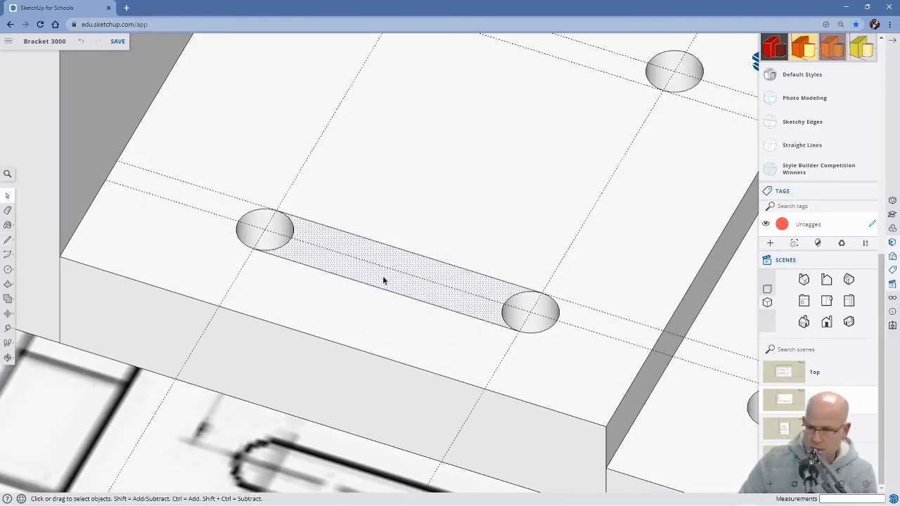
{"action": "key", "text": "p"}
{"action": "left_click_drag", "start_coordinate": [383, 279], "coordinate": [386, 330]}
{"action": "middle_click_drag", "start_coordinate": [386, 330], "coordinate": [394, 58]}
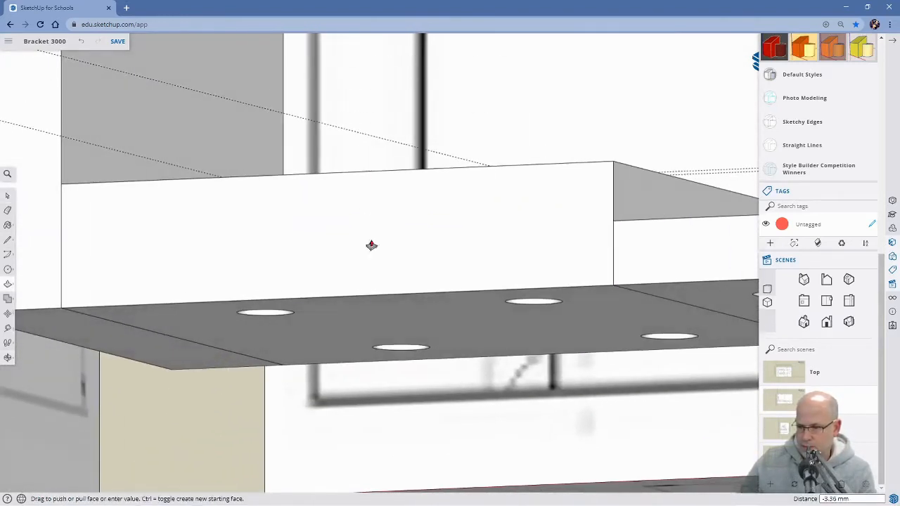
{"action": "left_click", "coordinate": [426, 313]}
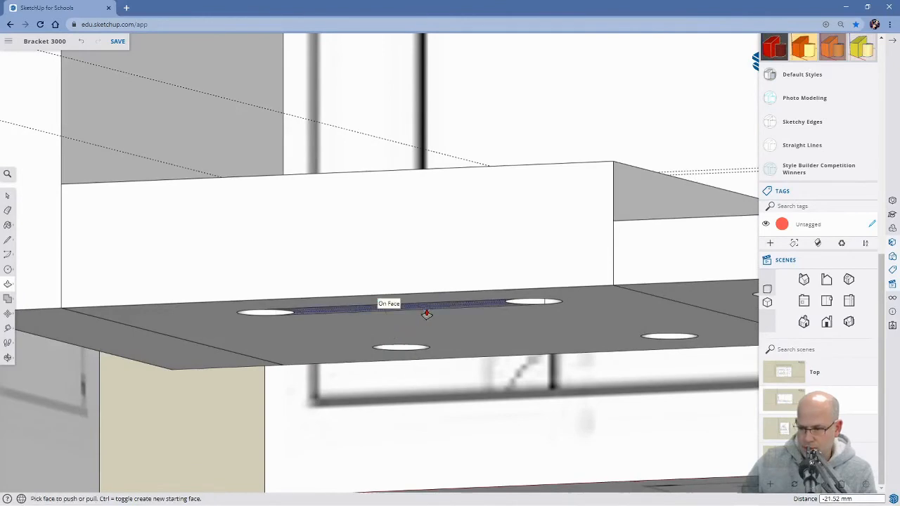
{"action": "middle_click_drag", "start_coordinate": [460, 323], "coordinate": [316, 325]}
{"action": "key", "text": "space"}
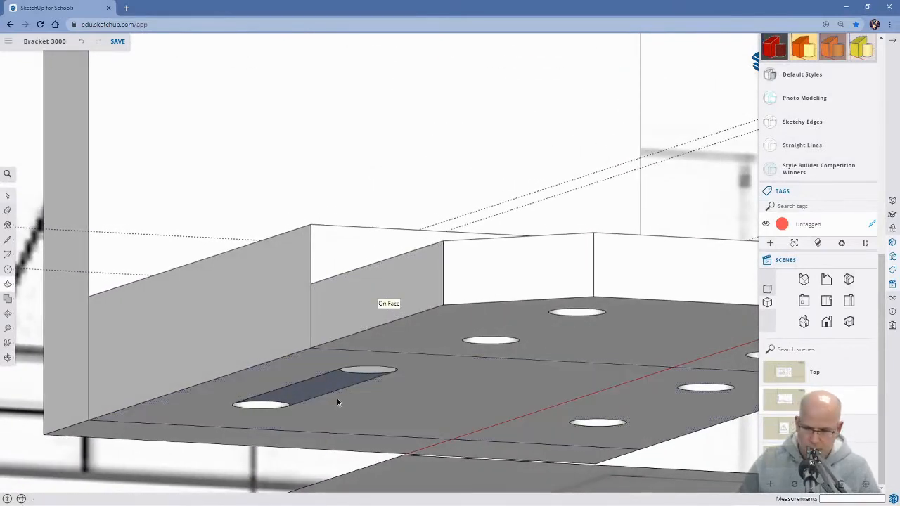
Delete the leftover face closing the near slot at the base's underside.
{"action": "key", "text": "Delete"}
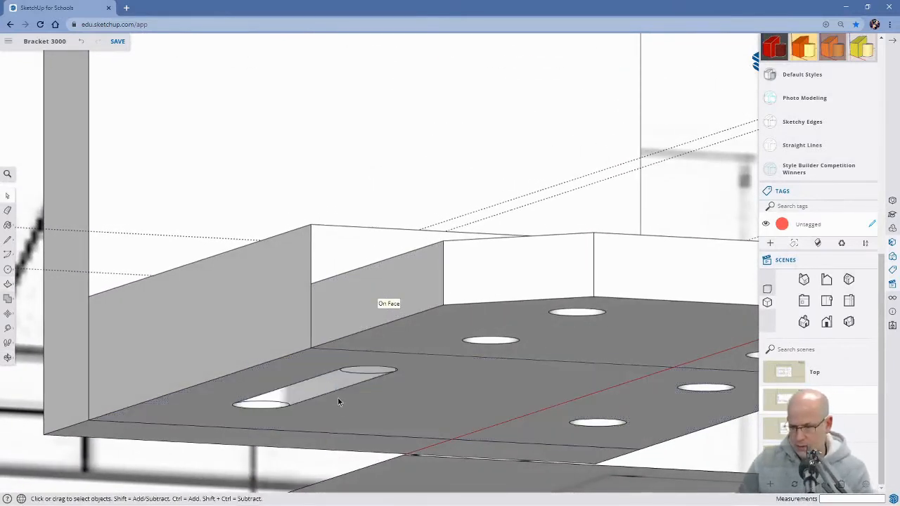
{"action": "middle_click_drag", "start_coordinate": [356, 399], "coordinate": [368, 417]}
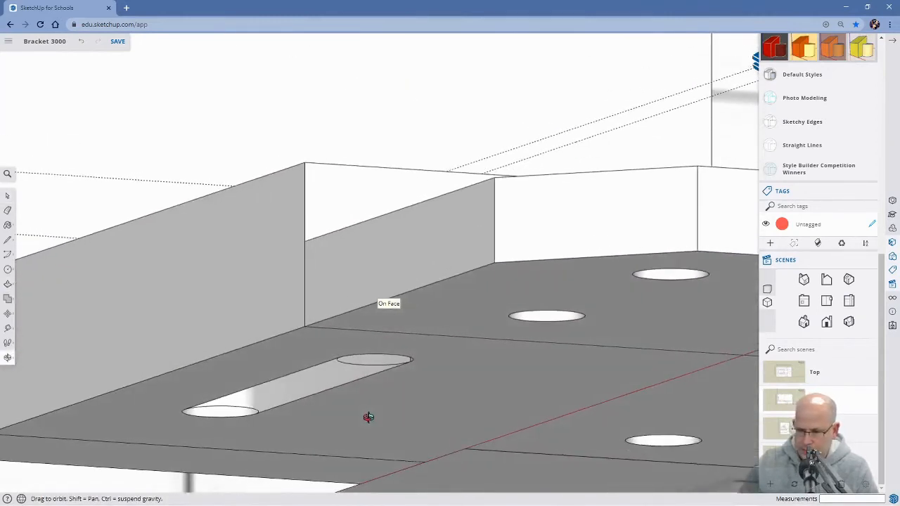
{"action": "left_click", "coordinate": [362, 368]}
{"action": "key", "text": "Delete"}
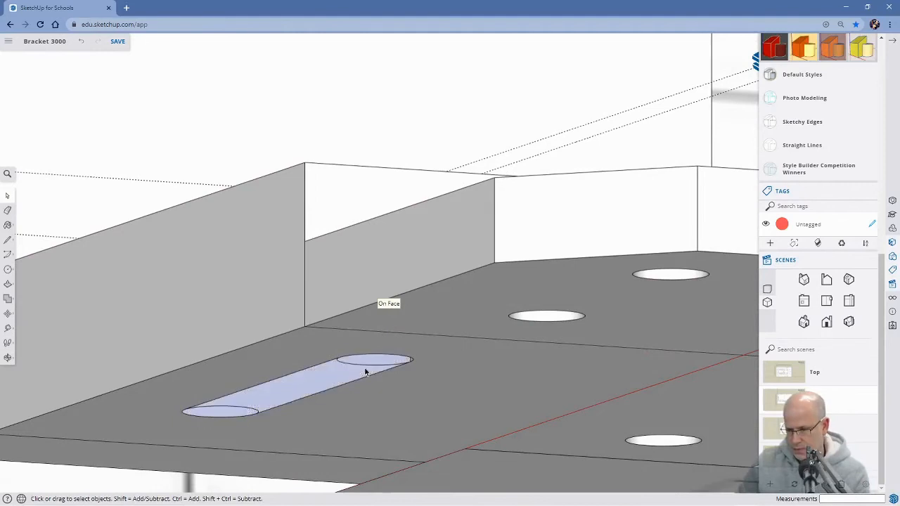
Erase the inner half-circle edges left at both ends of the near slot on the base's underside.
{"action": "middle_click_drag", "start_coordinate": [358, 339], "coordinate": [362, 422]}
{"action": "middle_click_drag", "start_coordinate": [336, 262], "coordinate": [297, 175]}
{"action": "scroll", "coordinate": [382, 116], "scroll_direction": "up", "scroll_amount": 2}
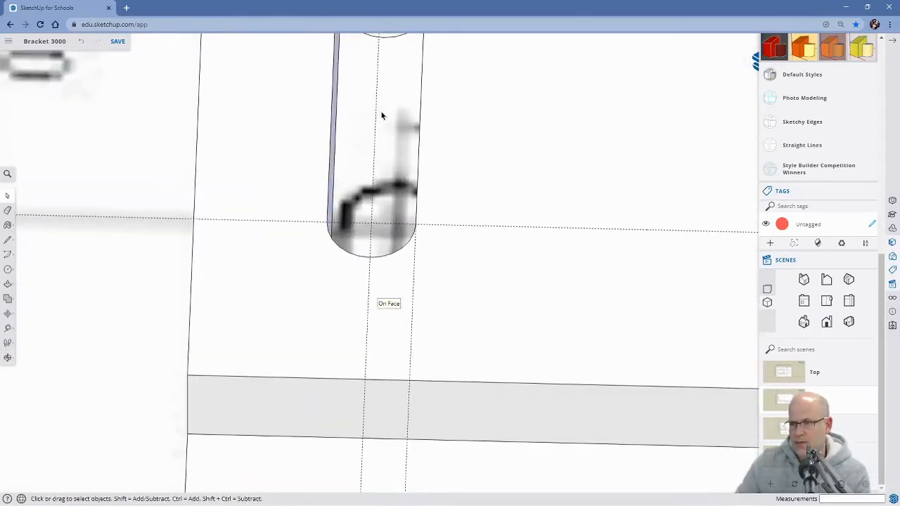
{"action": "middle_click_drag", "start_coordinate": [381, 118], "coordinate": [375, 204], "text": "shift"}
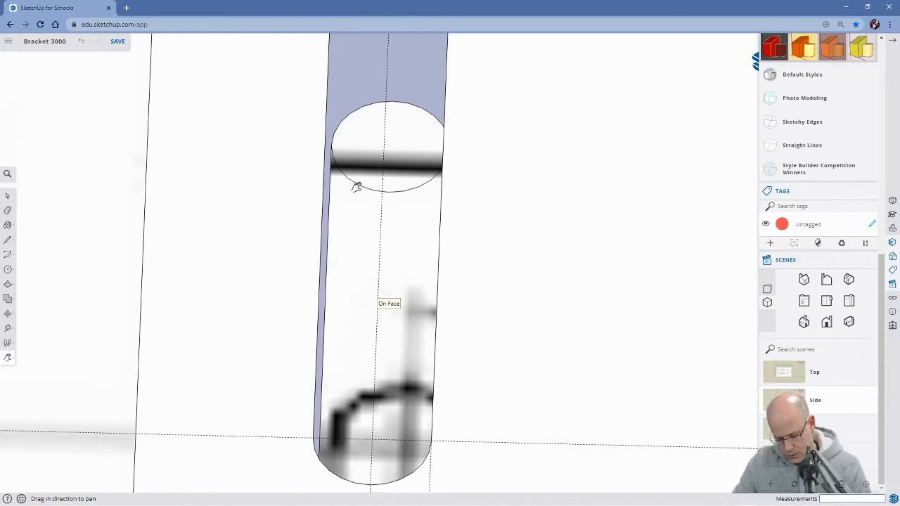
{"action": "key", "text": "e"}
{"action": "left_click", "coordinate": [354, 184]}
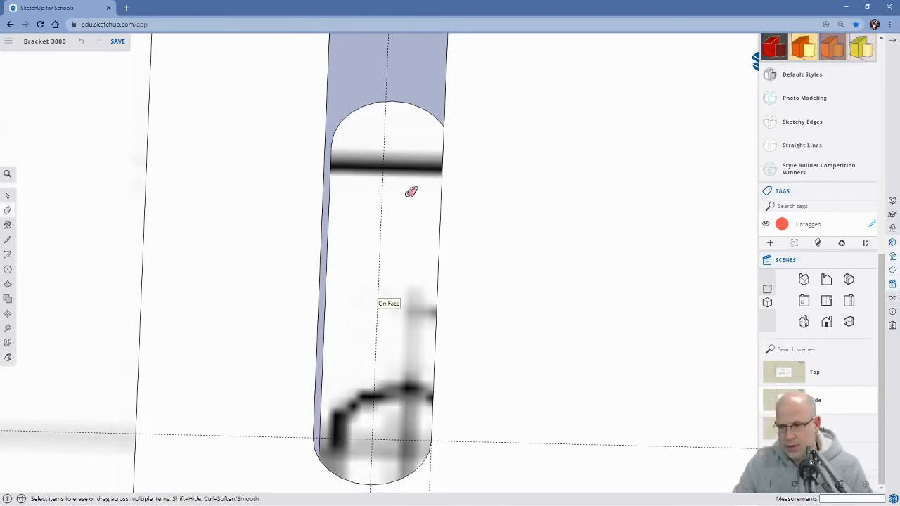
{"action": "middle_click_drag", "start_coordinate": [433, 430], "coordinate": [705, 393]}
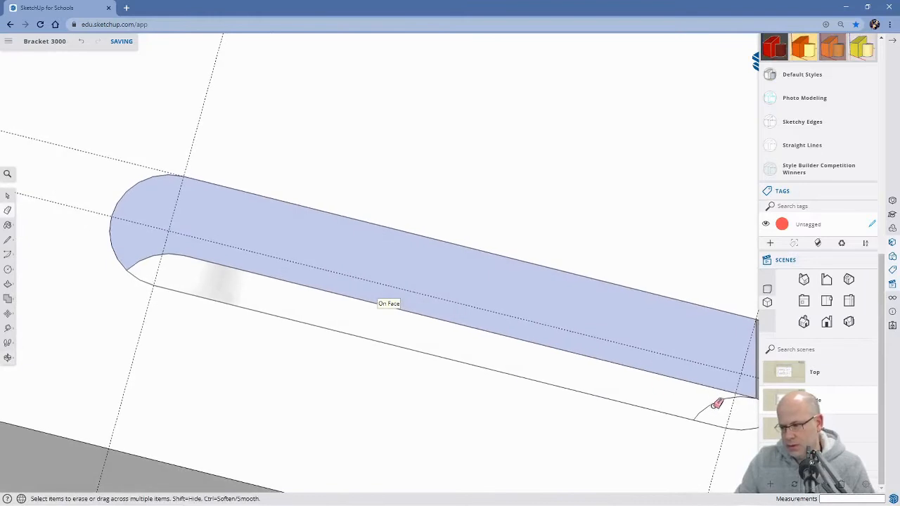
{"action": "left_click", "coordinate": [716, 404]}
{"action": "middle_click_drag", "start_coordinate": [647, 391], "coordinate": [257, 324]}
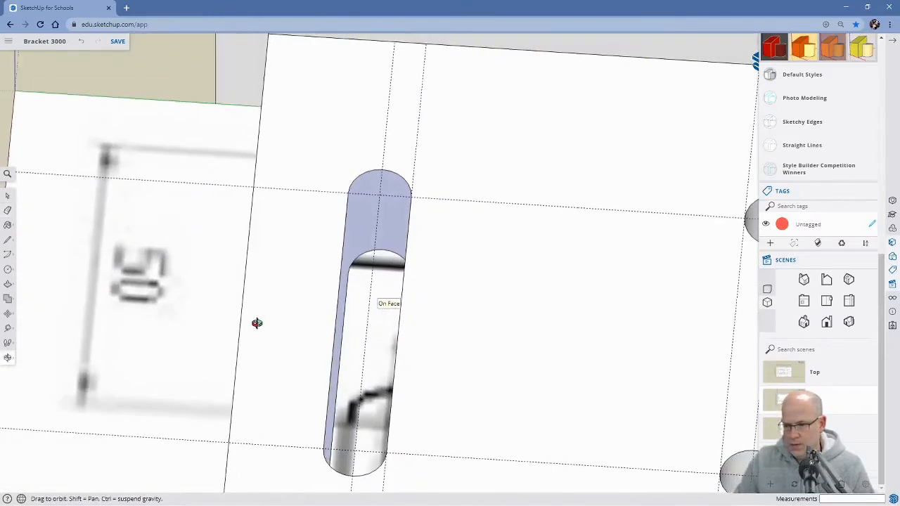
Undo the near slot's edge clean-up, its cut through the raised section and the two 50 mm lines outlining it.
{"action": "scroll", "coordinate": [348, 302], "scroll_direction": "down", "scroll_amount": 5}
{"action": "mouse_move", "coordinate": [348, 316]}
{"action": "middle_mouse_down"}
{"action": "mouse_move", "coordinate": [348, 325]}
{"action": "mouse_move", "coordinate": [471, 274]}
{"action": "mouse_move", "coordinate": [484, 248]}
{"action": "middle_mouse_up"}
{"action": "mouse_move", "coordinate": [407, 372]}
{"action": "middle_mouse_down"}
{"action": "mouse_move", "coordinate": [438, 303]}
{"action": "mouse_move", "coordinate": [449, 242]}
{"action": "middle_mouse_up"}
{"action": "mouse_move", "coordinate": [383, 391]}
{"action": "middle_mouse_down"}
{"action": "mouse_move", "coordinate": [445, 259]}
{"action": "mouse_move", "coordinate": [412, 377]}
{"action": "mouse_move", "coordinate": [438, 332]}
{"action": "mouse_move", "coordinate": [447, 311]}
{"action": "mouse_move", "coordinate": [376, 452]}
{"action": "mouse_move", "coordinate": [365, 422]}
{"action": "mouse_move", "coordinate": [322, 499]}
{"action": "middle_mouse_up"}
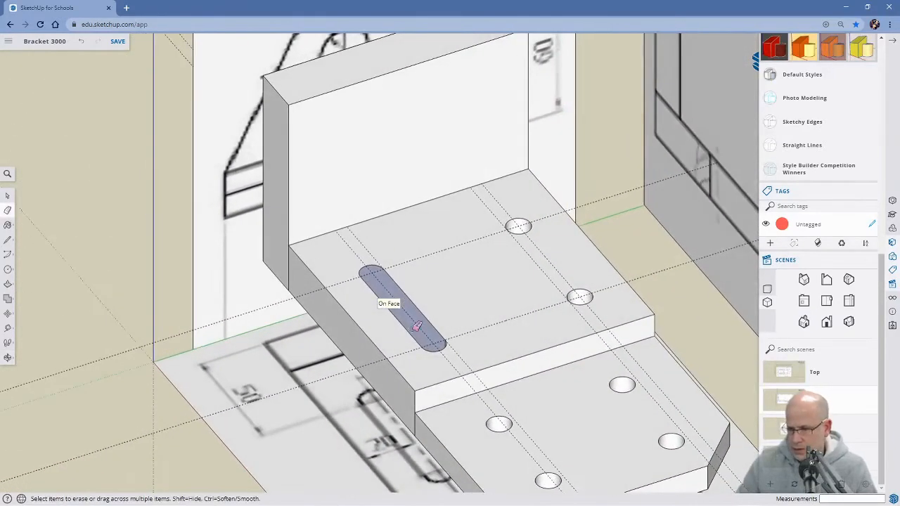
{"action": "scroll", "coordinate": [394, 281], "scroll_direction": "up", "scroll_amount": 2}
{"action": "mouse_move", "coordinate": [397, 329]}
{"action": "middle_mouse_down"}
{"action": "mouse_move", "coordinate": [473, 263]}
{"action": "mouse_move", "coordinate": [452, 345]}
{"action": "mouse_move", "coordinate": [416, 375]}
{"action": "mouse_move", "coordinate": [438, 403]}
{"action": "mouse_move", "coordinate": [471, 395]}
{"action": "middle_mouse_up"}
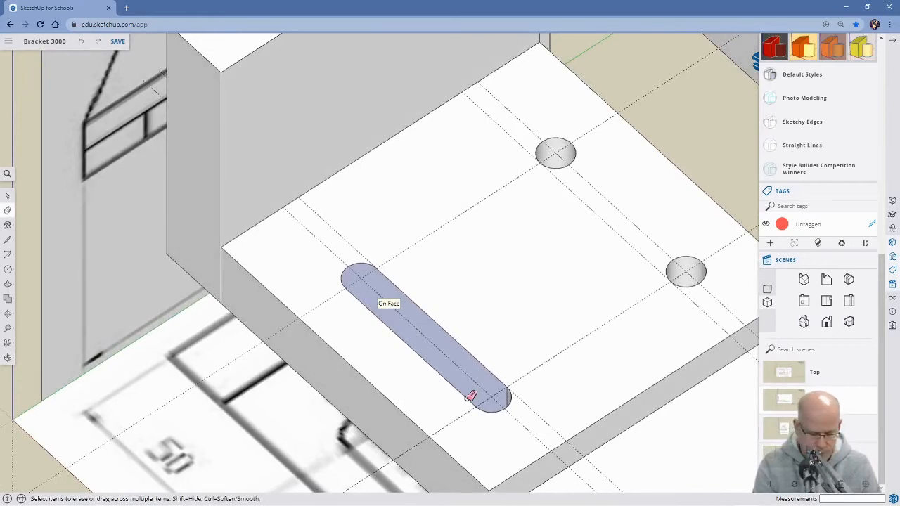
{"action": "left_click", "coordinate": [471, 396]}
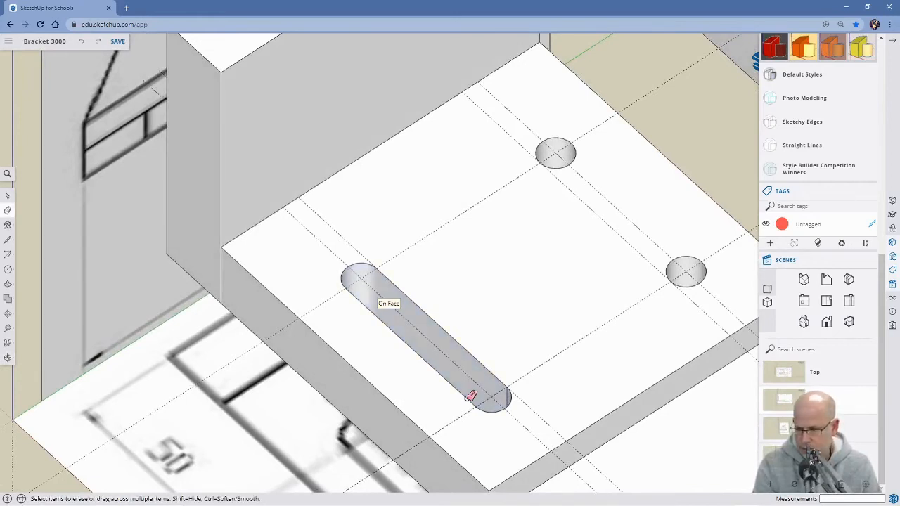
{"action": "left_click", "coordinate": [471, 395]}
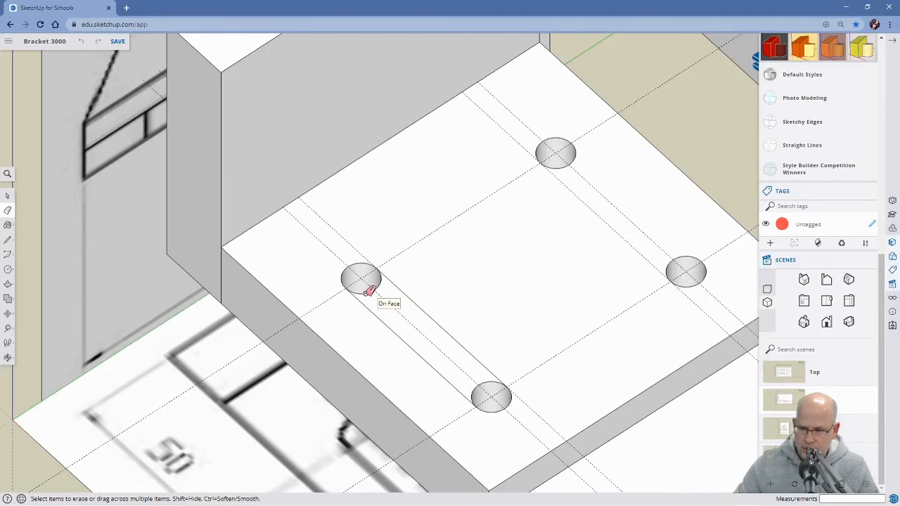
{"action": "key", "text": "ctrl+z"}
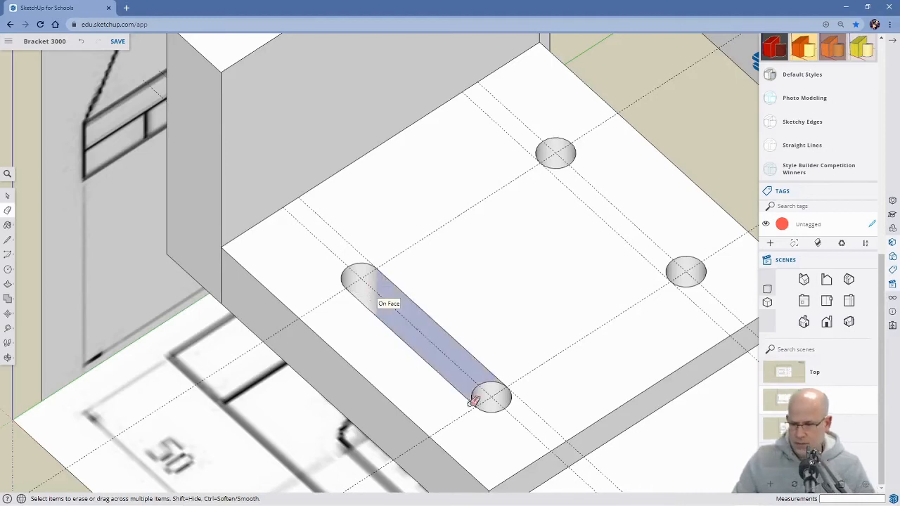
{"action": "mouse_move", "coordinate": [362, 393]}
{"action": "middle_mouse_down"}
{"action": "mouse_move", "coordinate": [486, 299]}
{"action": "mouse_move", "coordinate": [541, 213]}
{"action": "mouse_move", "coordinate": [464, 433]}
{"action": "middle_mouse_up"}
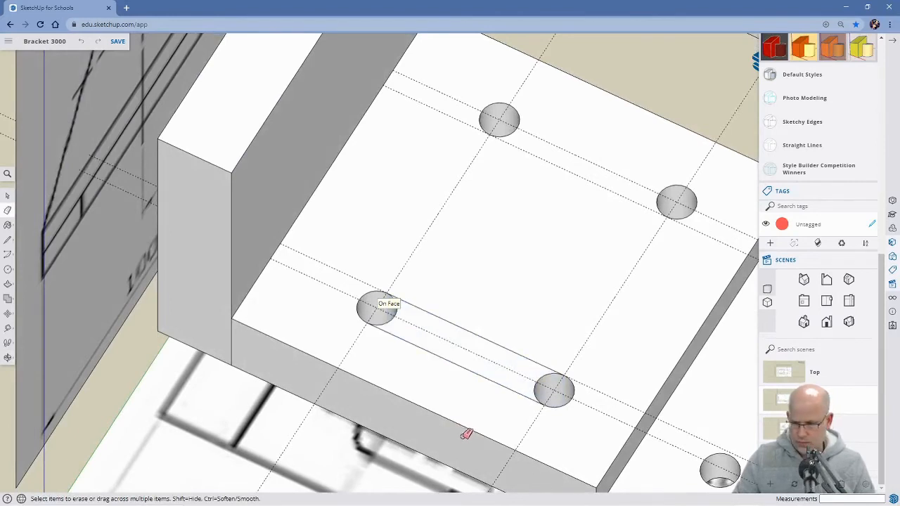
{"action": "middle_click_drag", "start_coordinate": [500, 420], "coordinate": [290, 313]}
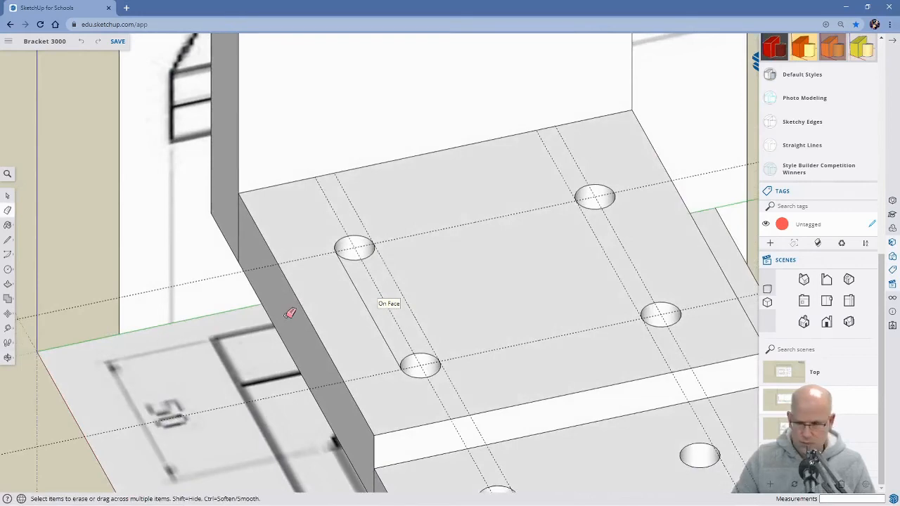
{"action": "middle_click_drag", "start_coordinate": [286, 348], "coordinate": [539, 479]}
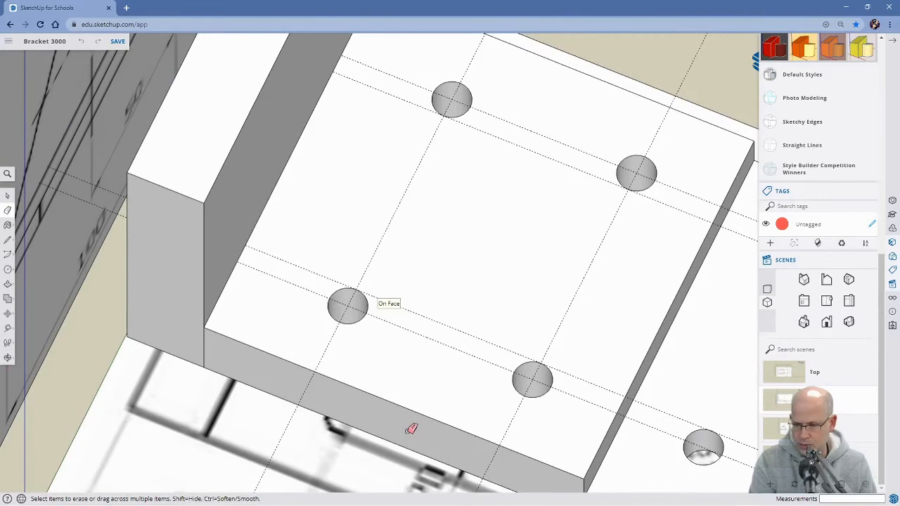
Undo the hole cuts in the raised section, plus the 50 mm crosswise guide and the two circles farther from the upright plate.
{"action": "key", "text": "ctrl+z"}
{"action": "key", "text": "ctrl+z"}
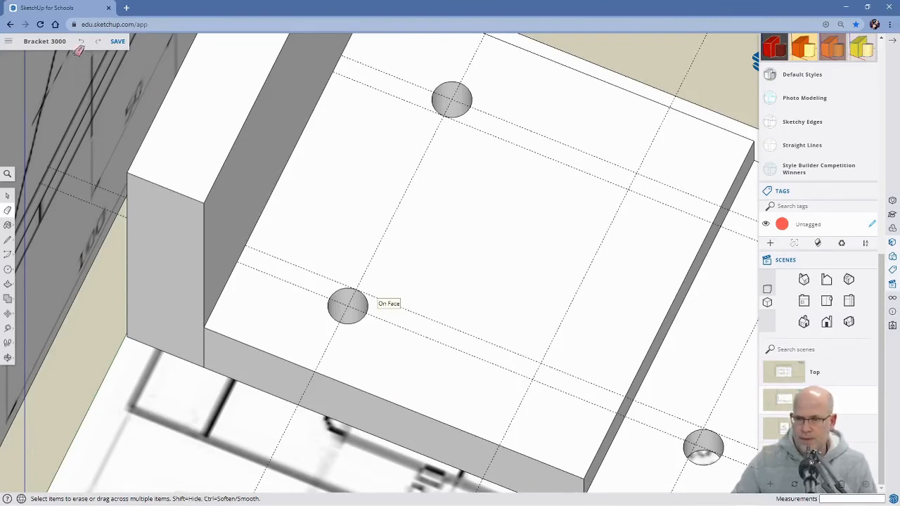
{"action": "left_click", "coordinate": [97, 43]}
{"action": "left_click", "coordinate": [98, 44]}
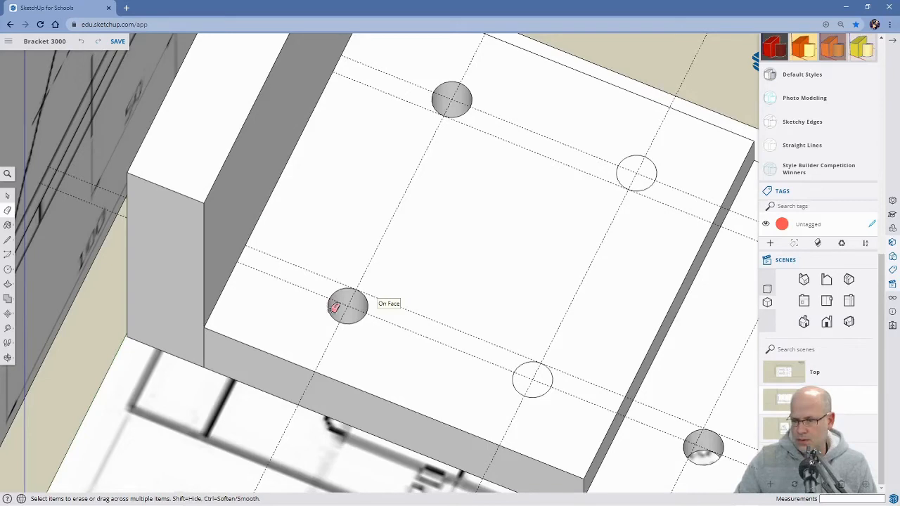
{"action": "left_click", "coordinate": [80, 44]}
{"action": "left_click", "coordinate": [81, 44]}
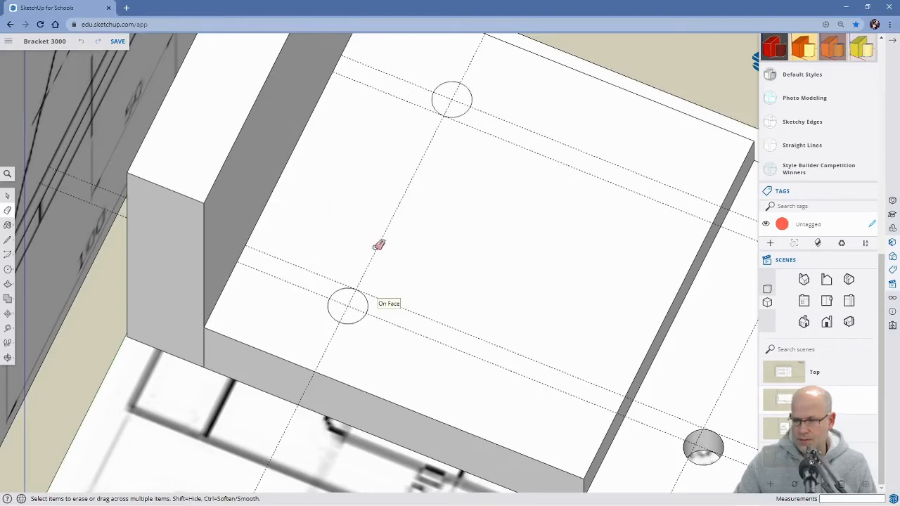
Place a crosswise guide on the raised section 50 mm from the guide through the two circles, away from the upright plate.
{"action": "scroll", "coordinate": [516, 281], "scroll_direction": "down", "scroll_amount": 5}
{"action": "mouse_move", "coordinate": [527, 398]}
{"action": "middle_mouse_down"}
{"action": "mouse_move", "coordinate": [552, 396]}
{"action": "mouse_move", "coordinate": [568, 414]}
{"action": "mouse_move", "coordinate": [594, 315]}
{"action": "mouse_move", "coordinate": [582, 375]}
{"action": "middle_mouse_up"}
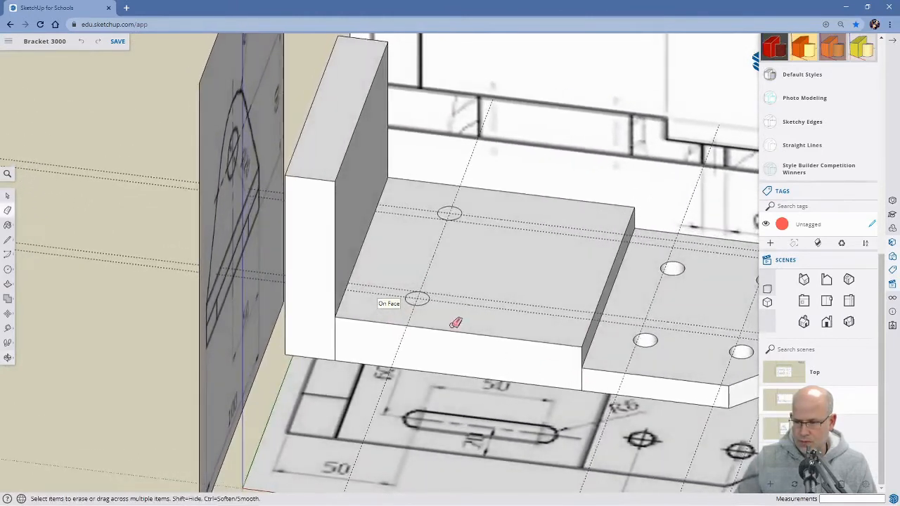
{"action": "scroll", "coordinate": [460, 318], "scroll_direction": "up", "scroll_amount": 3}
{"action": "key", "text": "t"}
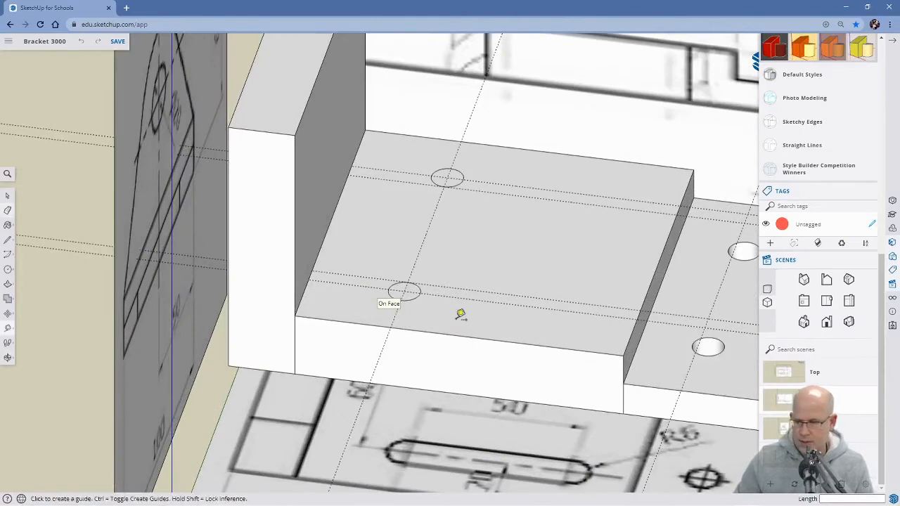
{"action": "left_click", "coordinate": [426, 235]}
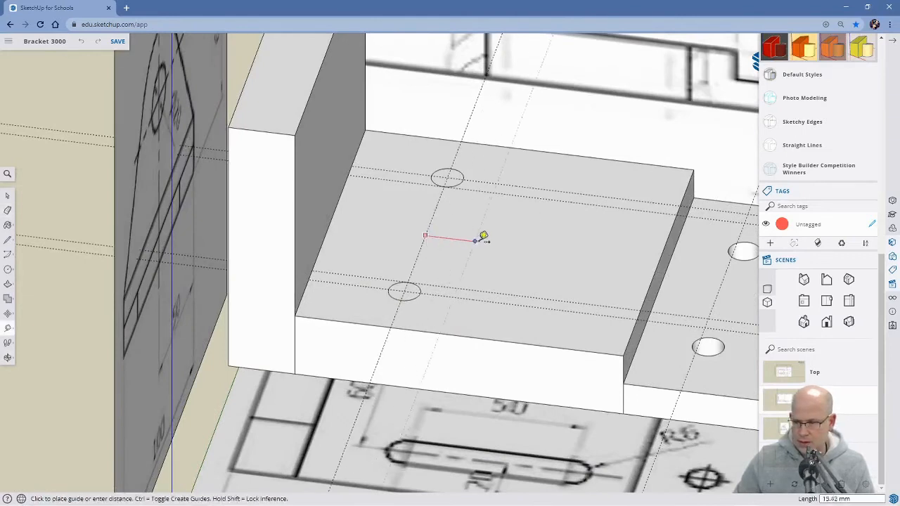
{"action": "type", "text": "50"}
{"action": "key", "text": "Return"}
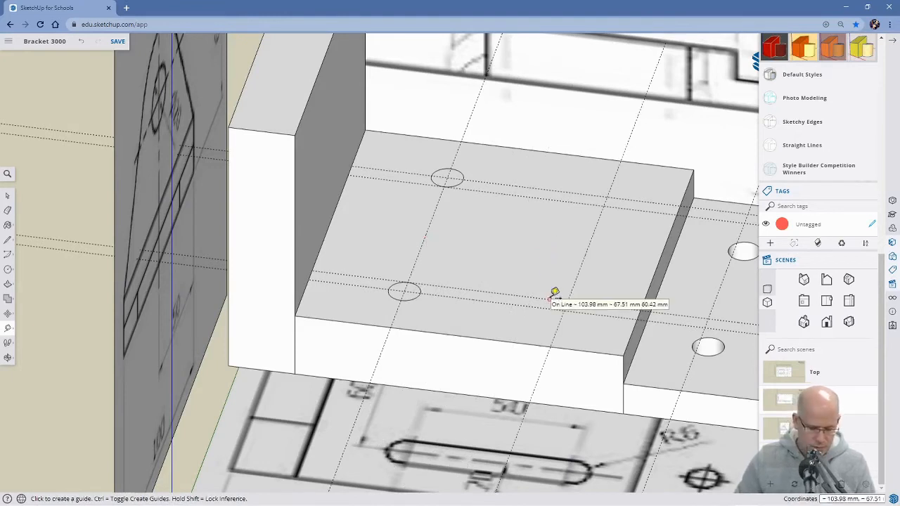
Draw two circles of 5 mm radius where the new crosswise guide meets the two lengthwise centre guides on the raised section.
{"action": "key", "text": "c"}
{"action": "scroll", "coordinate": [567, 327], "scroll_direction": "up", "scroll_amount": 2}
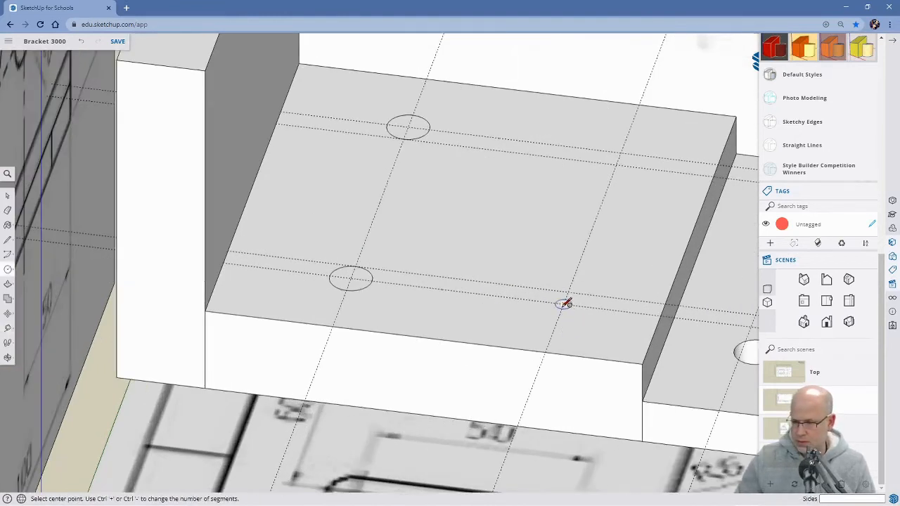
{"action": "left_click", "coordinate": [564, 304]}
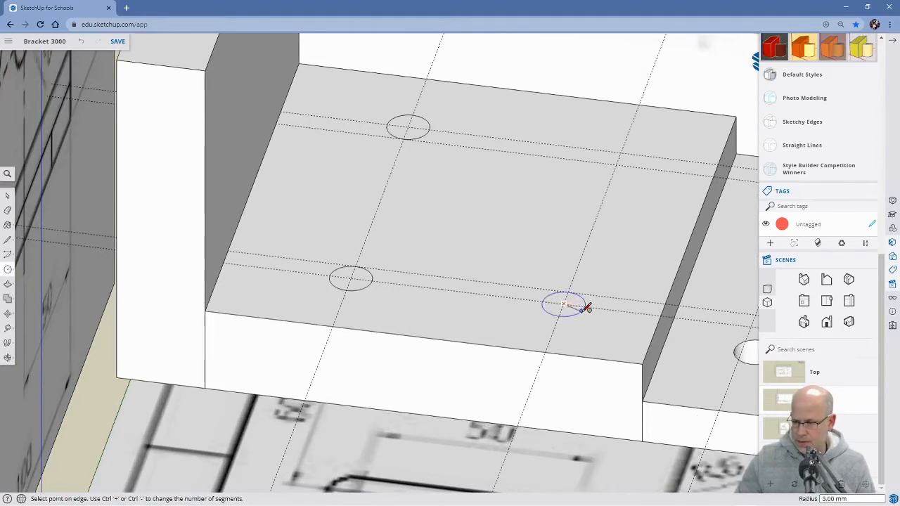
{"action": "left_click", "coordinate": [589, 309]}
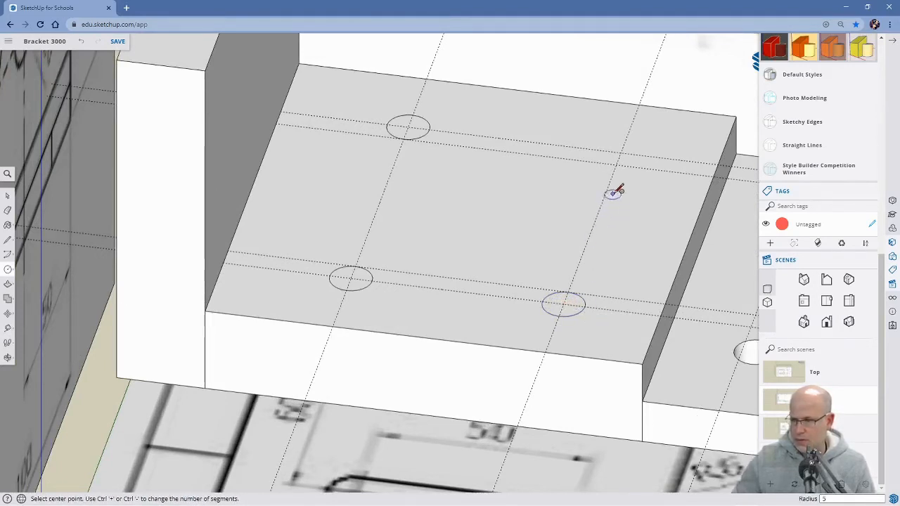
{"action": "left_click", "coordinate": [621, 151]}
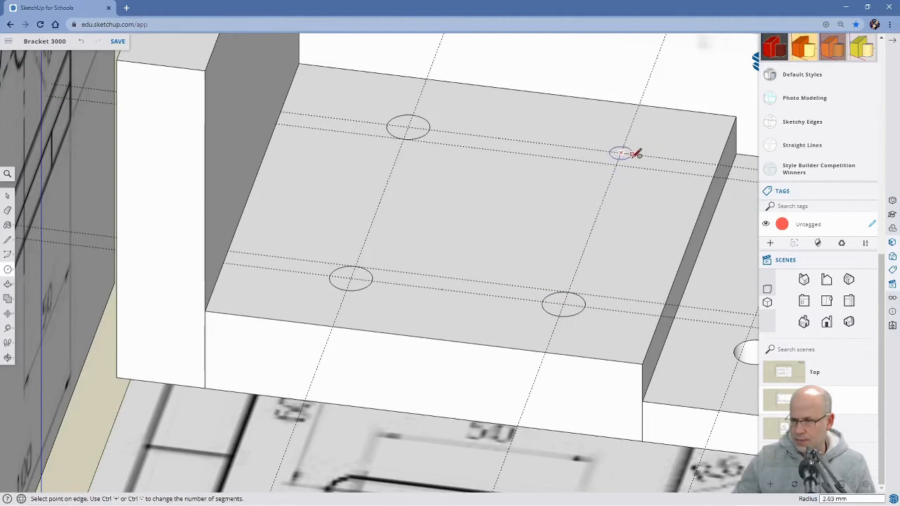
{"action": "type", "text": "5"}
{"action": "key", "text": "Return"}
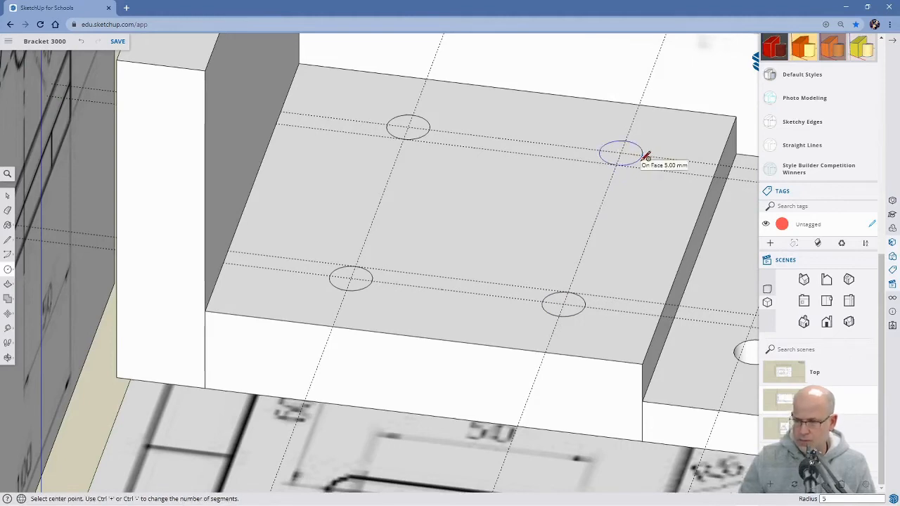
Draw two straight lines joining the near pair of circles on the raised section, one along each side, to outline the near slot.
{"action": "key", "text": "l"}
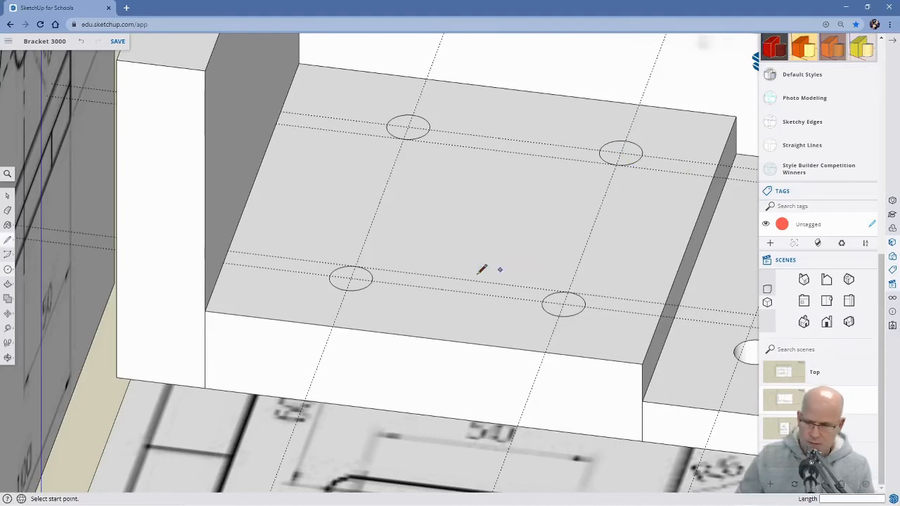
{"action": "scroll", "coordinate": [390, 302], "scroll_direction": "up", "scroll_amount": 2}
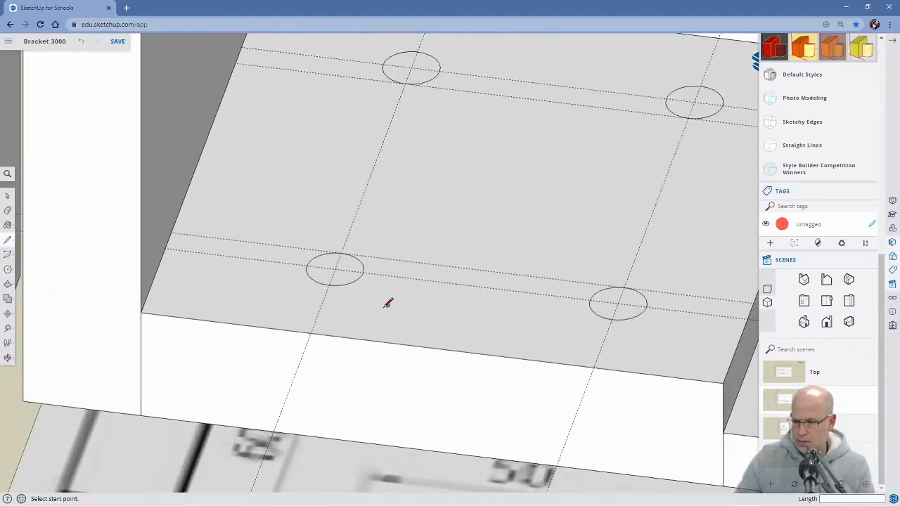
{"action": "left_click", "coordinate": [329, 285]}
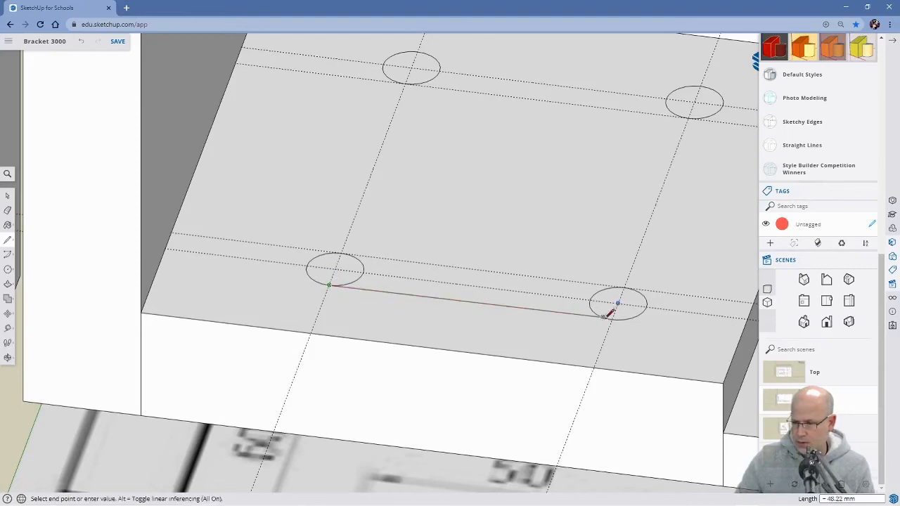
{"action": "scroll", "coordinate": [613, 313], "scroll_direction": "up", "scroll_amount": 3}
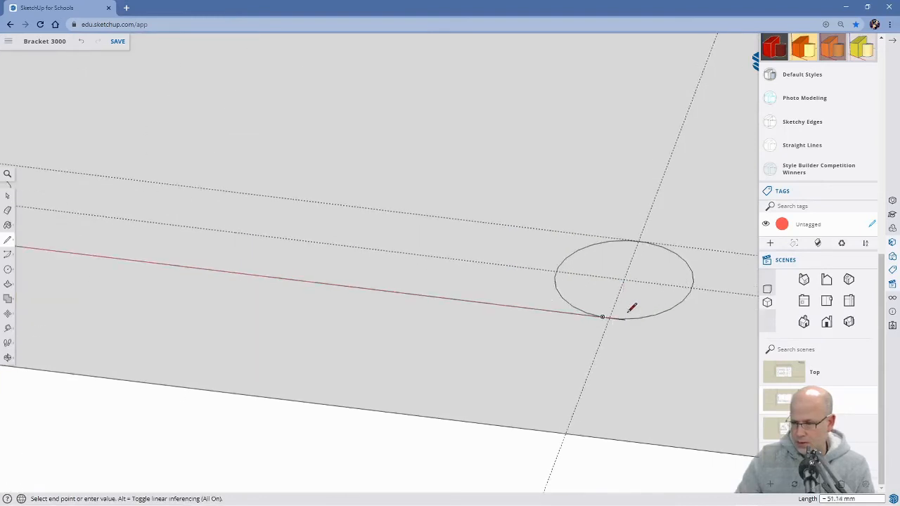
{"action": "left_click", "coordinate": [613, 314]}
{"action": "scroll", "coordinate": [550, 333], "scroll_direction": "down", "scroll_amount": 3}
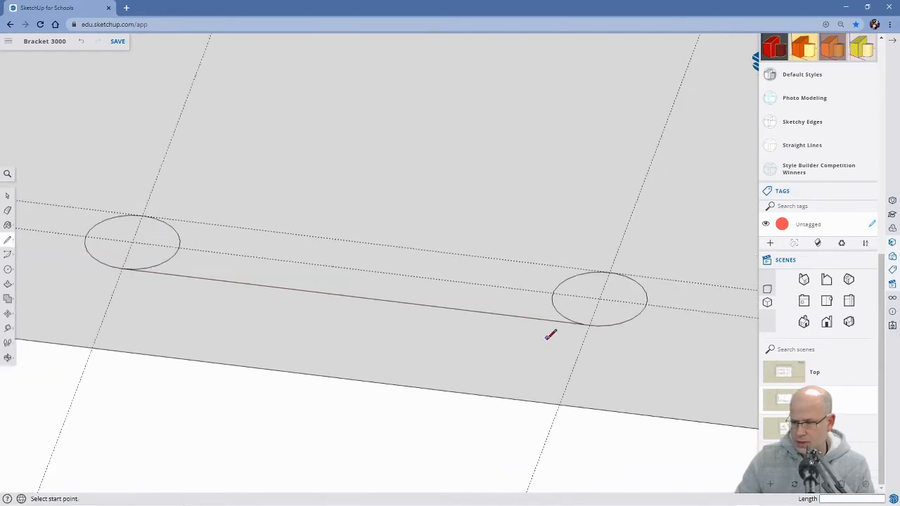
{"action": "left_click", "coordinate": [142, 214]}
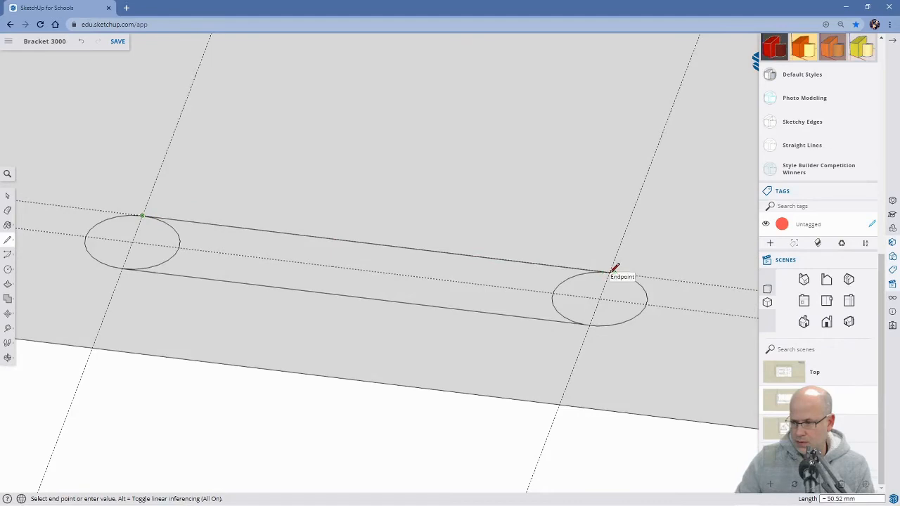
{"action": "scroll", "coordinate": [615, 272], "scroll_direction": "up", "scroll_amount": 3}
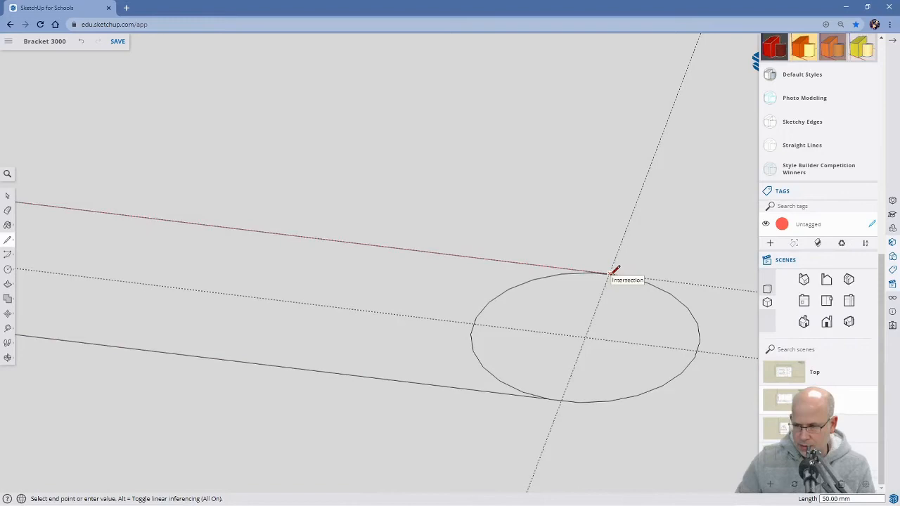
{"action": "left_click", "coordinate": [614, 271]}
{"action": "scroll", "coordinate": [532, 303], "scroll_direction": "down", "scroll_amount": 4}
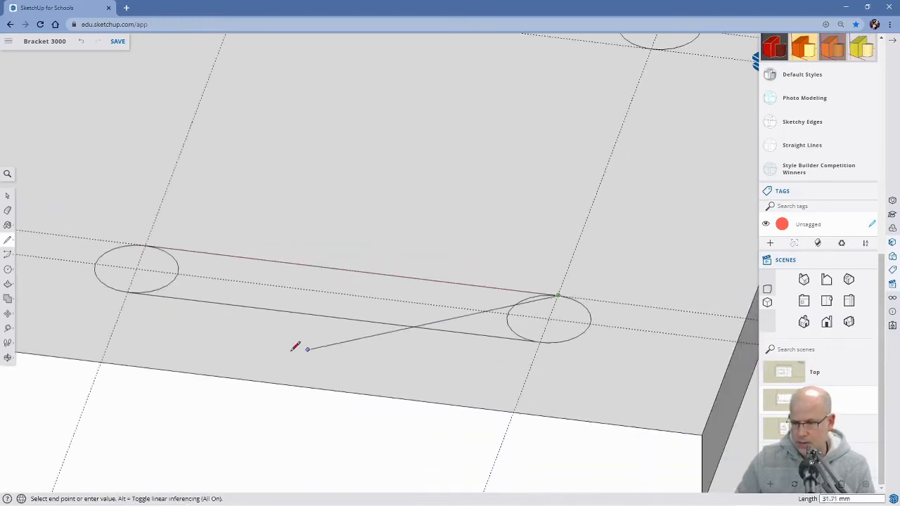
Erase the inner arcs of both circles and the centre guide inside the near slot outline.
{"action": "left_click", "coordinate": [177, 276]}
{"action": "left_click", "coordinate": [515, 305]}
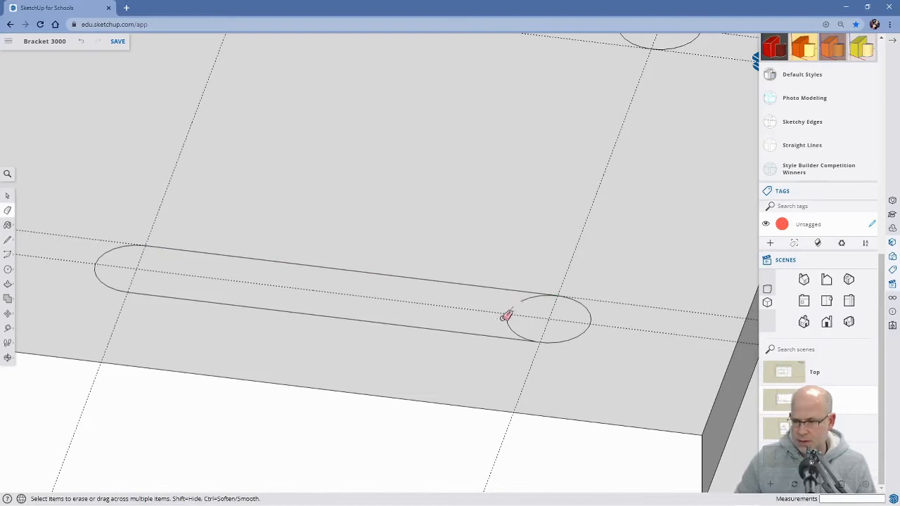
{"action": "left_click", "coordinate": [512, 313]}
{"action": "left_click", "coordinate": [514, 307]}
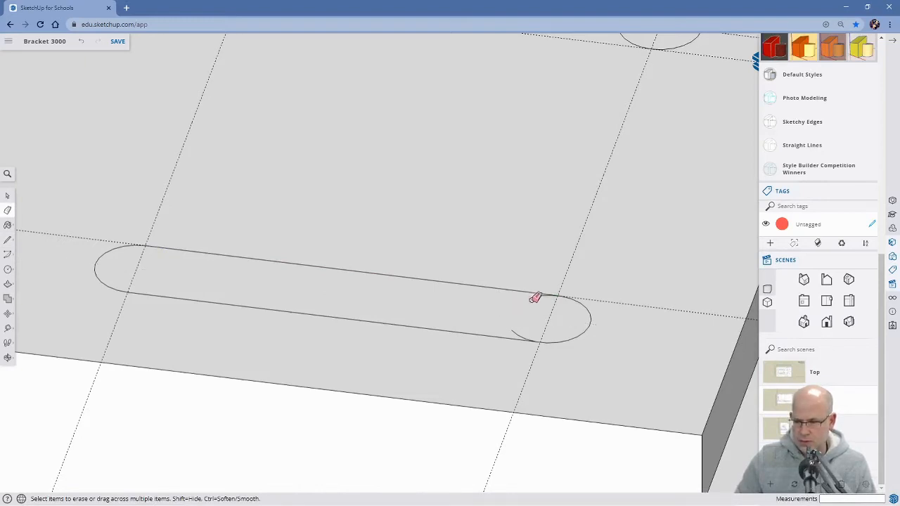
{"action": "scroll", "coordinate": [527, 317], "scroll_direction": "up", "scroll_amount": 3}
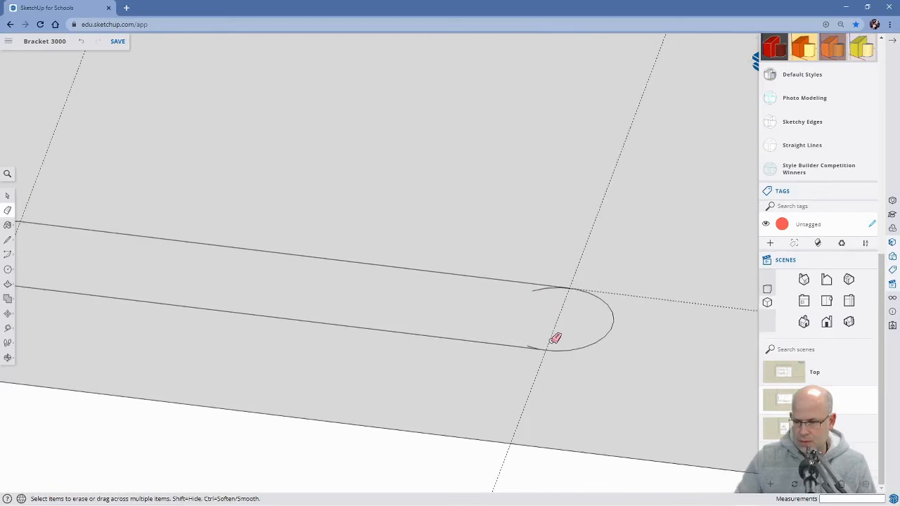
{"action": "scroll", "coordinate": [548, 341], "scroll_direction": "up", "scroll_amount": 3}
{"action": "left_click", "coordinate": [521, 354]}
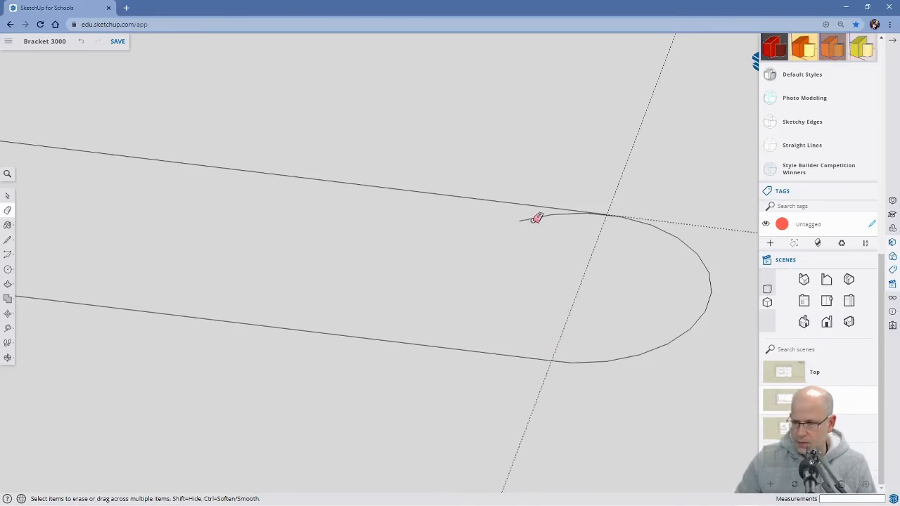
{"action": "left_click_drag", "start_coordinate": [543, 217], "coordinate": [550, 216]}
Examine closely where the slot's inner side line meets the end arc at the crosswise guide farther from the upright plate.
{"action": "scroll", "coordinate": [597, 222], "scroll_direction": "up", "scroll_amount": 4}
{"action": "scroll", "coordinate": [653, 204], "scroll_direction": "up", "scroll_amount": 2}
{"action": "scroll", "coordinate": [639, 190], "scroll_direction": "up", "scroll_amount": 1}
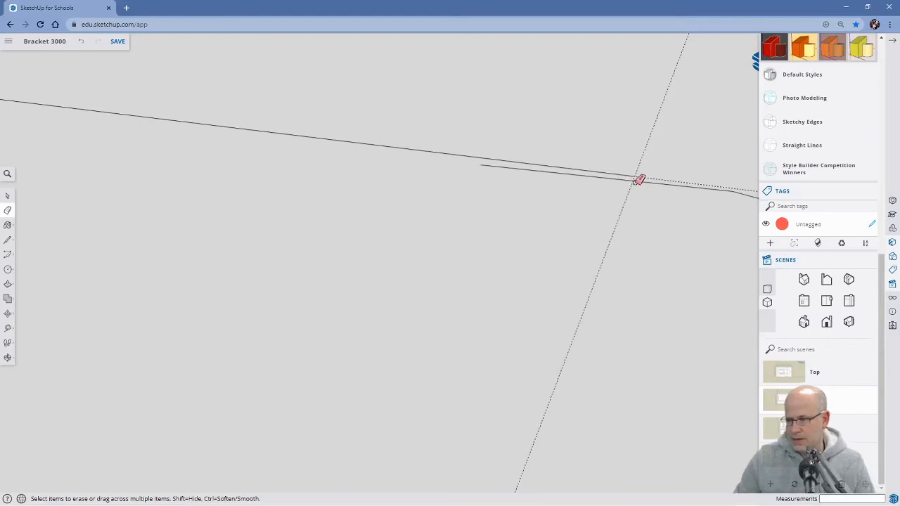
{"action": "scroll", "coordinate": [641, 177], "scroll_direction": "up", "scroll_amount": 3}
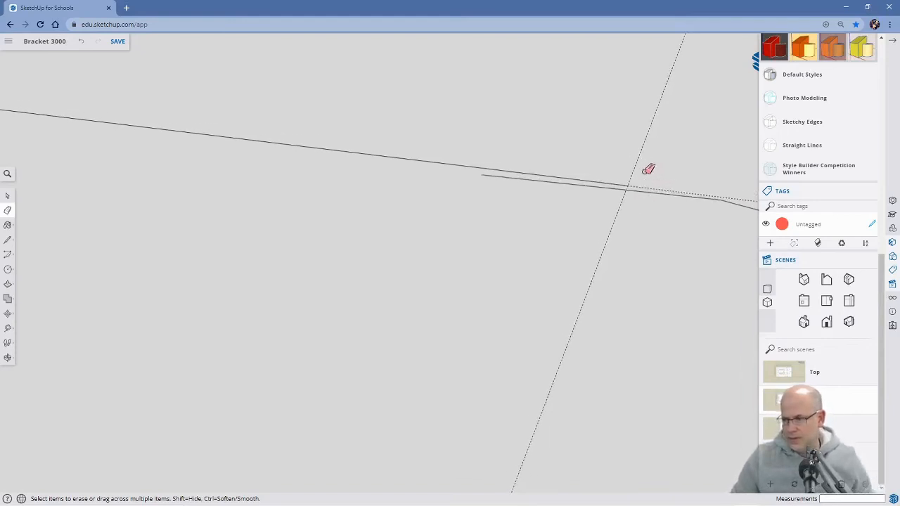
{"action": "scroll", "coordinate": [626, 186], "scroll_direction": "up", "scroll_amount": 1}
{"action": "scroll", "coordinate": [559, 250], "scroll_direction": "down", "scroll_amount": 4}
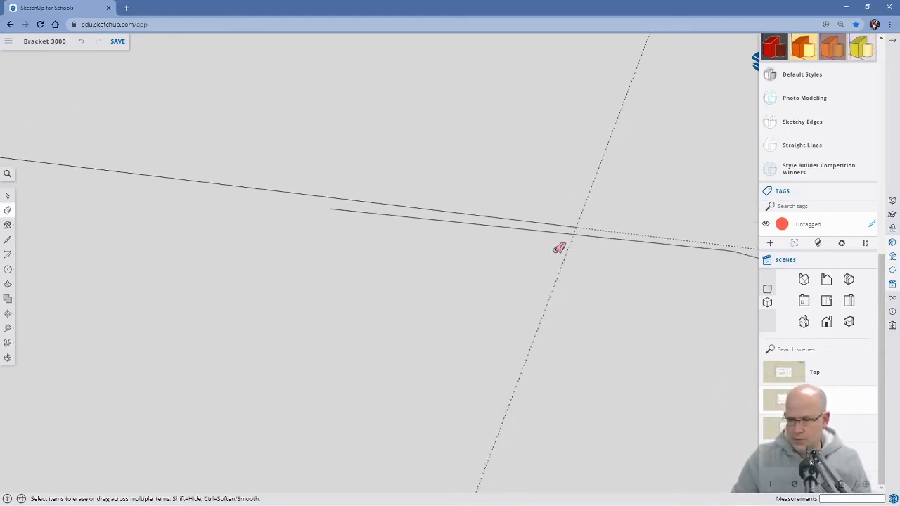
{"action": "scroll", "coordinate": [559, 253], "scroll_direction": "down", "scroll_amount": 3}
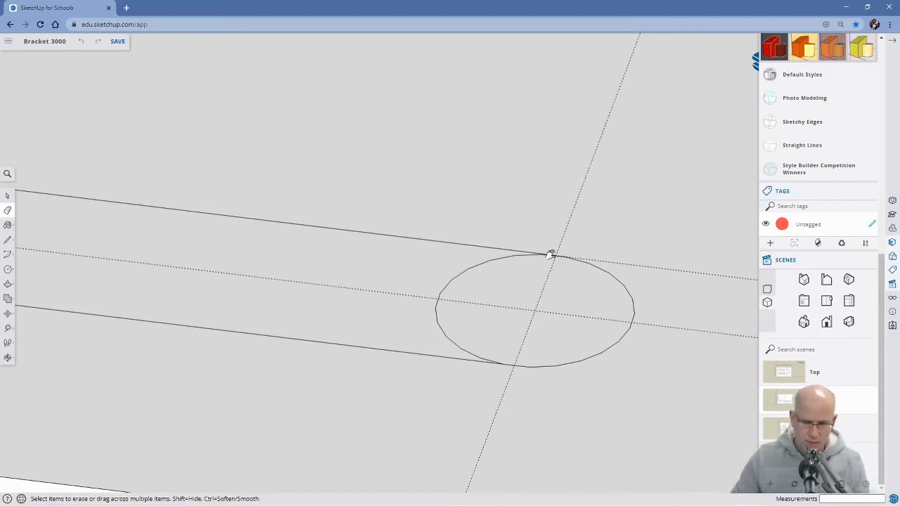
Undo the near slot's remaining arc clean-up and the two lines joining its circles.
{"action": "key", "text": "h"}
{"action": "left_click_drag", "start_coordinate": [531, 306], "coordinate": [589, 289]}
{"action": "left_click_drag", "start_coordinate": [324, 354], "coordinate": [681, 344]}
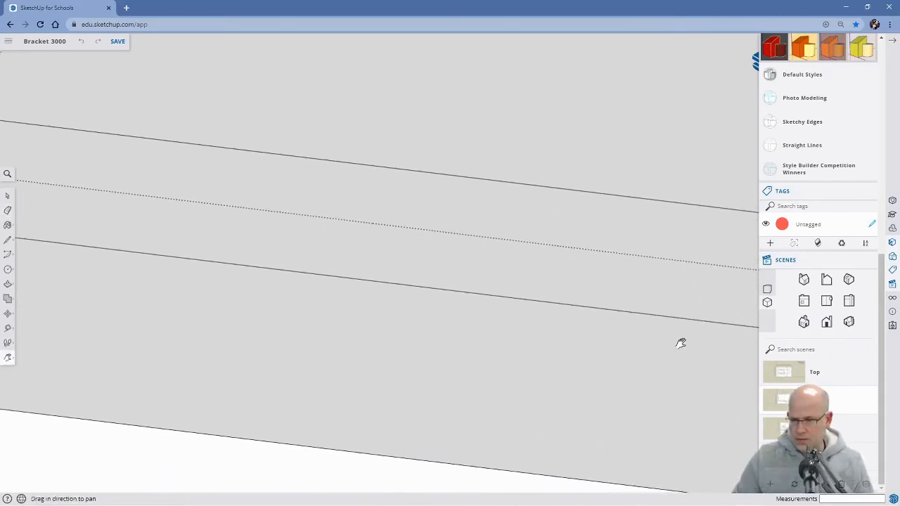
{"action": "left_click_drag", "start_coordinate": [289, 344], "coordinate": [530, 392]}
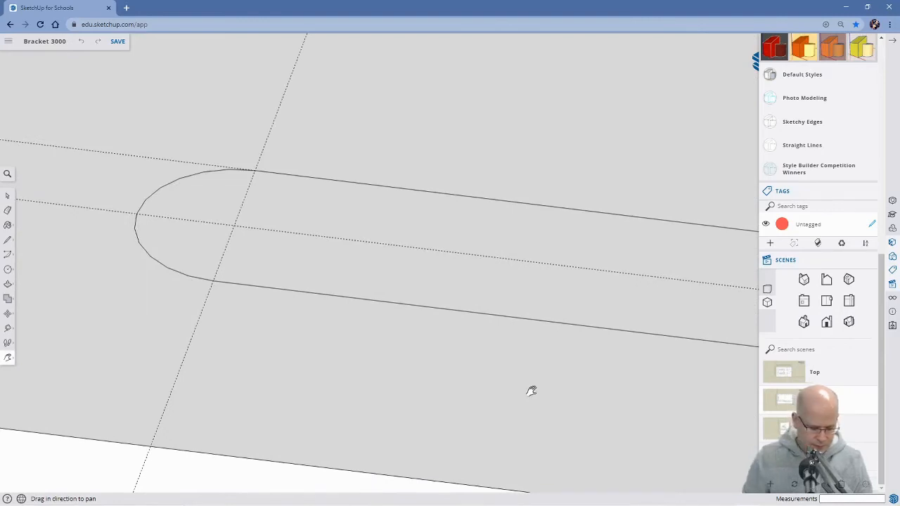
{"action": "key", "text": "ctrl+z"}
{"action": "key", "text": "ctrl+z"}
{"action": "key", "text": "ctrl+z"}
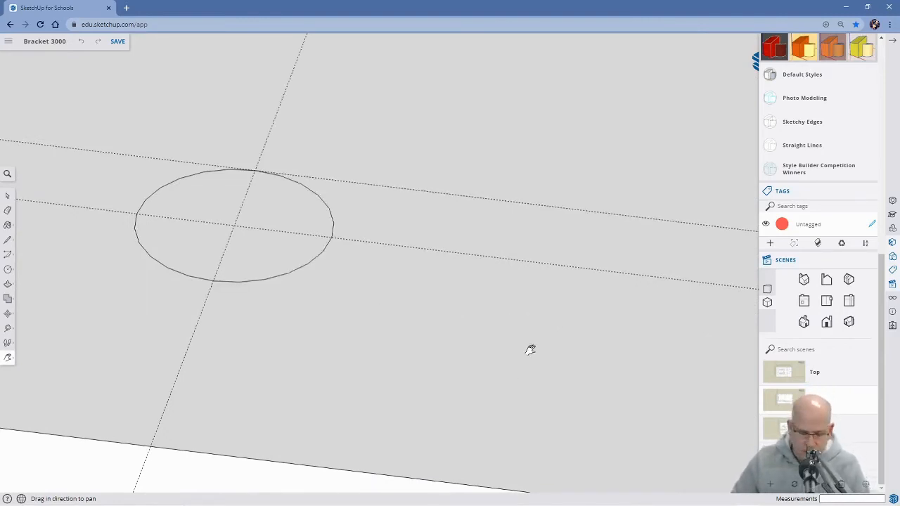
Draw a 50 mm line along the near circles' inner tangent guide, between its intersections with the two crosswise guides.
{"action": "scroll", "coordinate": [530, 349], "scroll_direction": "down", "scroll_amount": 4}
{"action": "left_click_drag", "start_coordinate": [580, 361], "coordinate": [374, 328]}
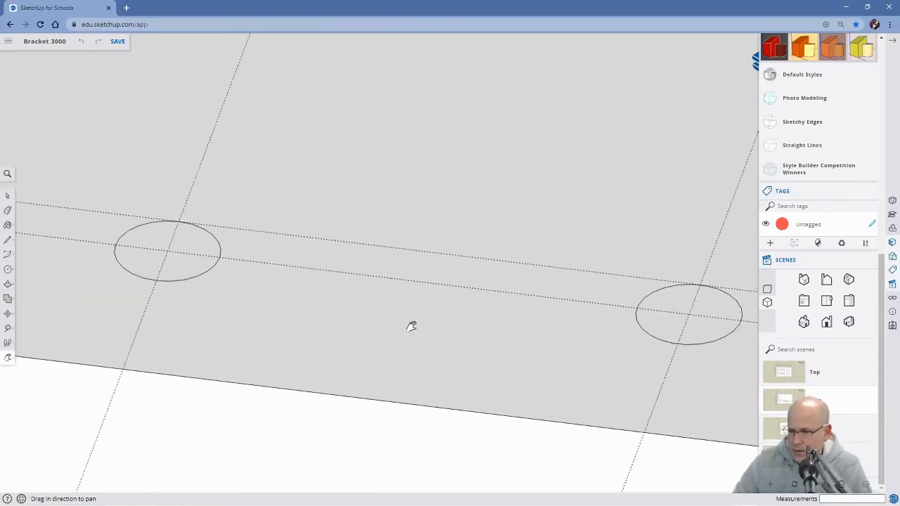
{"action": "scroll", "coordinate": [411, 326], "scroll_direction": "down", "scroll_amount": 1}
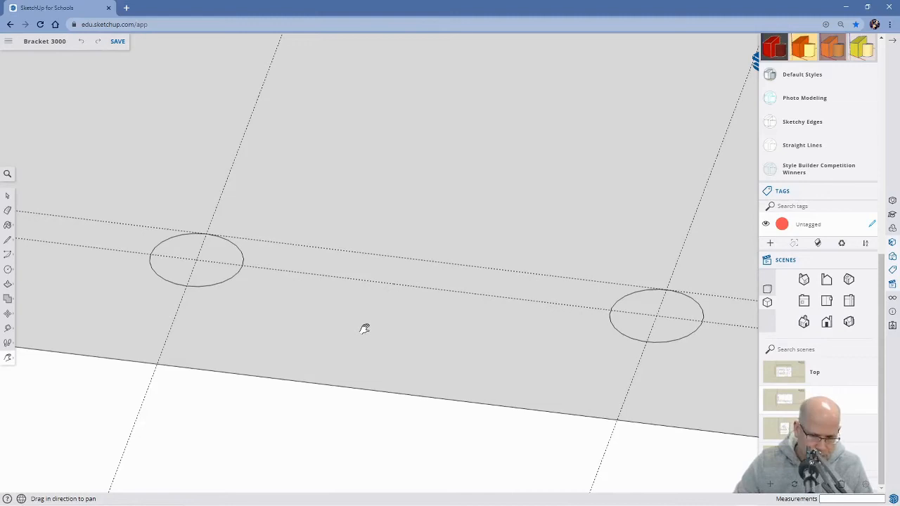
{"action": "key", "text": "l"}
{"action": "scroll", "coordinate": [229, 325], "scroll_direction": "up", "scroll_amount": 3}
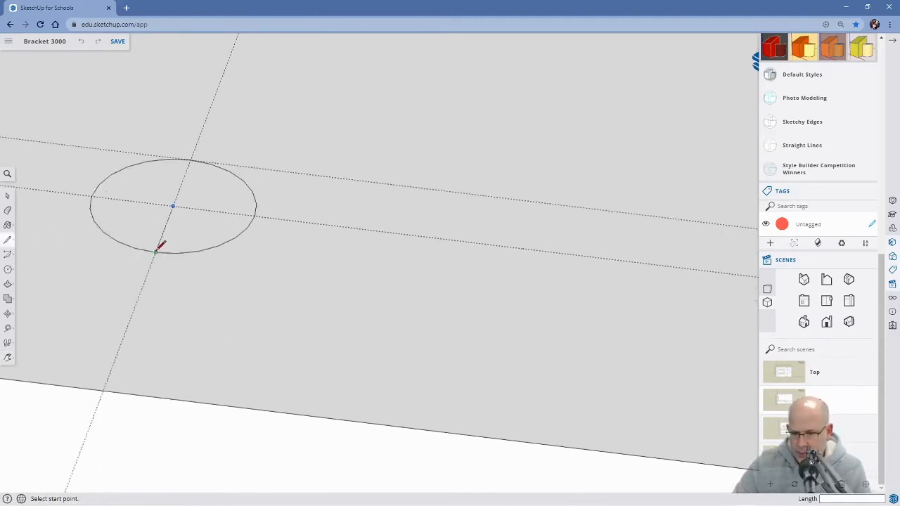
{"action": "scroll", "coordinate": [197, 258], "scroll_direction": "up", "scroll_amount": 1}
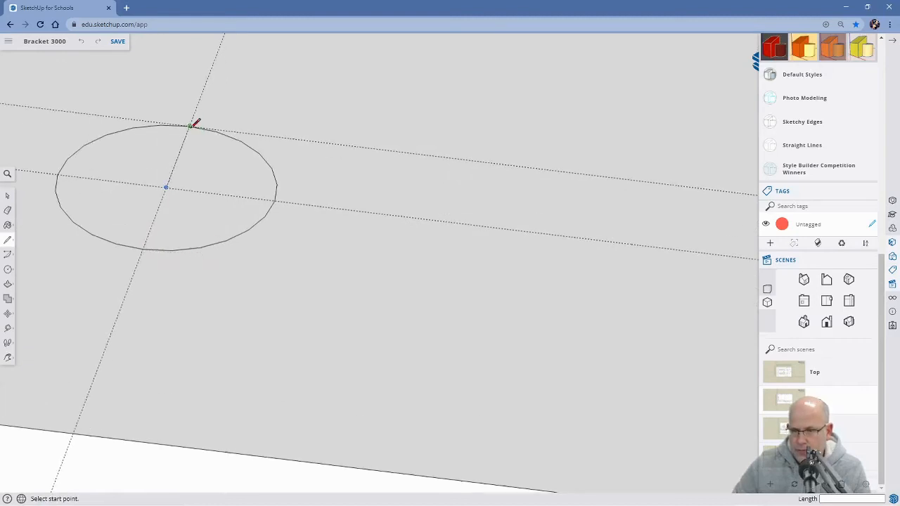
{"action": "scroll", "coordinate": [190, 125], "scroll_direction": "up", "scroll_amount": 4}
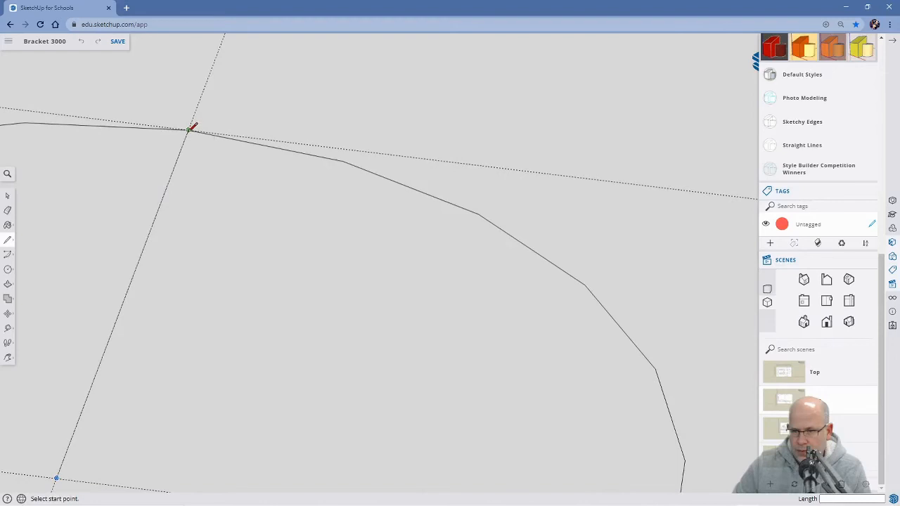
{"action": "left_click", "coordinate": [189, 130]}
{"action": "scroll", "coordinate": [500, 189], "scroll_direction": "down", "scroll_amount": 5}
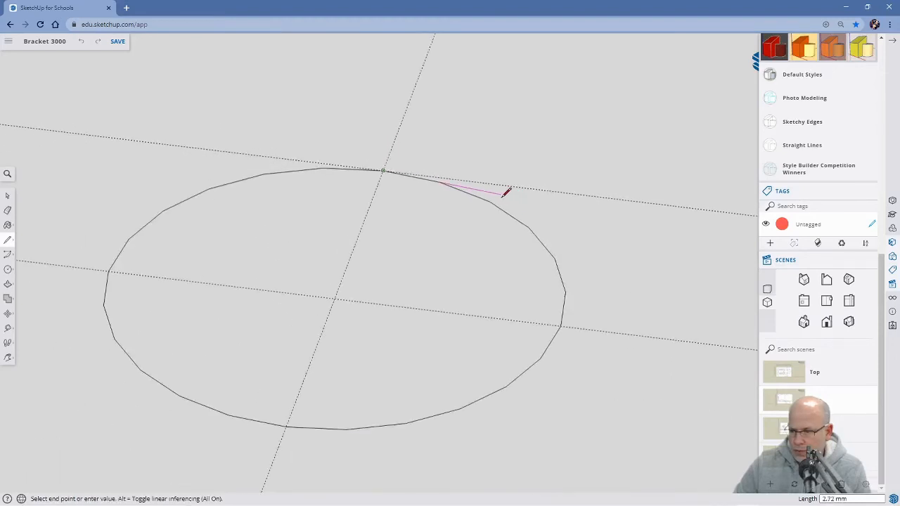
{"action": "scroll", "coordinate": [629, 200], "scroll_direction": "down", "scroll_amount": 2}
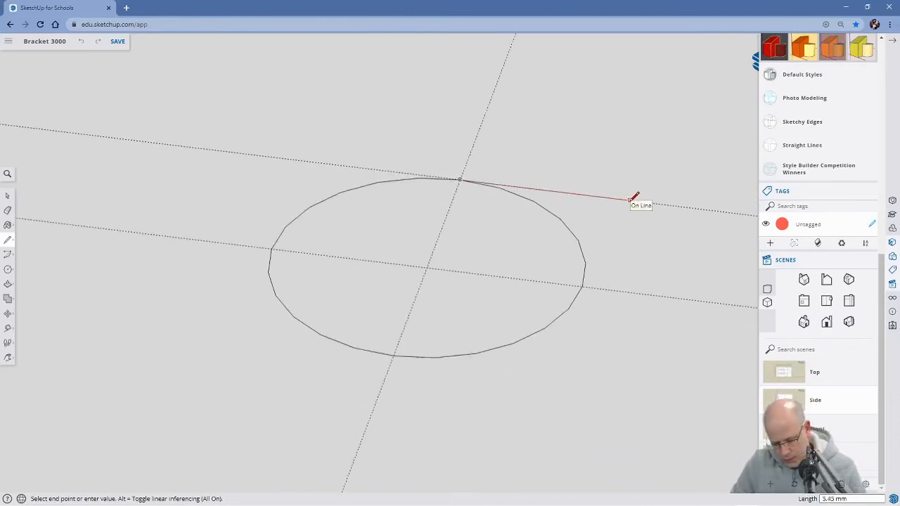
{"action": "key", "text": "h"}
{"action": "left_click_drag", "start_coordinate": [627, 201], "coordinate": [211, 282]}
{"action": "left_click_drag", "start_coordinate": [592, 335], "coordinate": [271, 302]}
{"action": "left_click_drag", "start_coordinate": [543, 344], "coordinate": [281, 299]}
{"action": "left_click_drag", "start_coordinate": [499, 323], "coordinate": [313, 300]}
{"action": "key", "text": "l"}
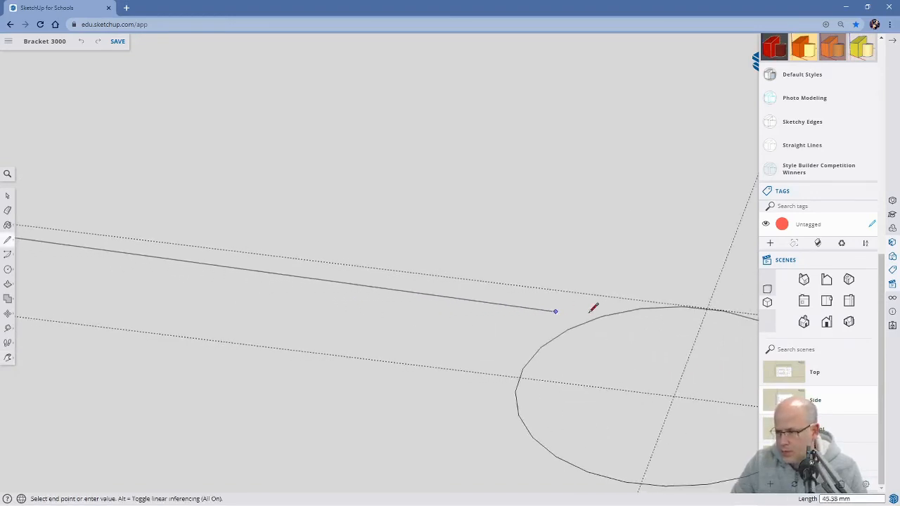
{"action": "left_click", "coordinate": [705, 307]}
{"action": "scroll", "coordinate": [593, 382], "scroll_direction": "down", "scroll_amount": 3}
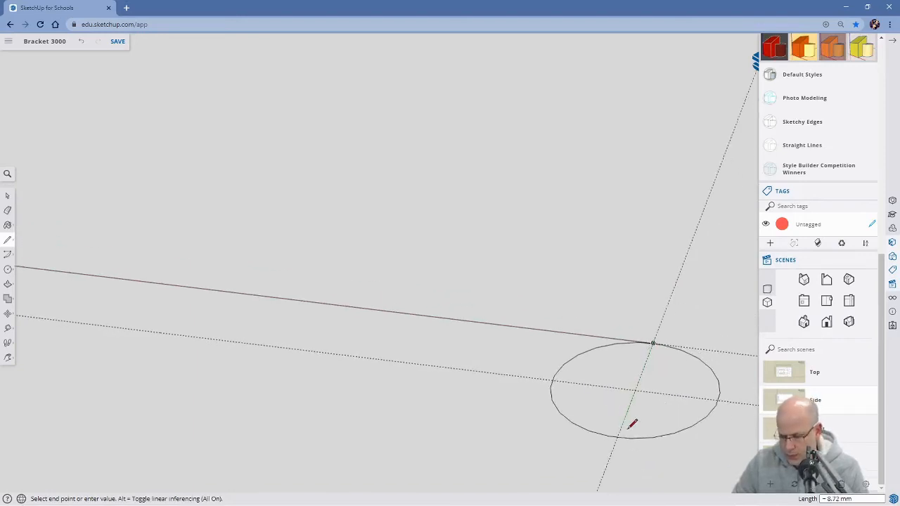
{"action": "key", "text": "Escape"}
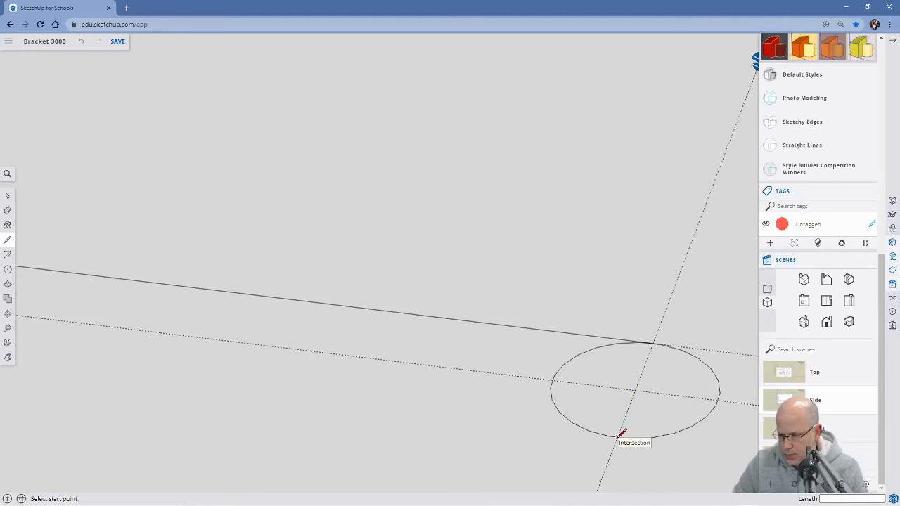
Draw a 50 mm line joining the near circles on their outer side, between the points where the crosswise guides cross them.
{"action": "left_click", "coordinate": [617, 436]}
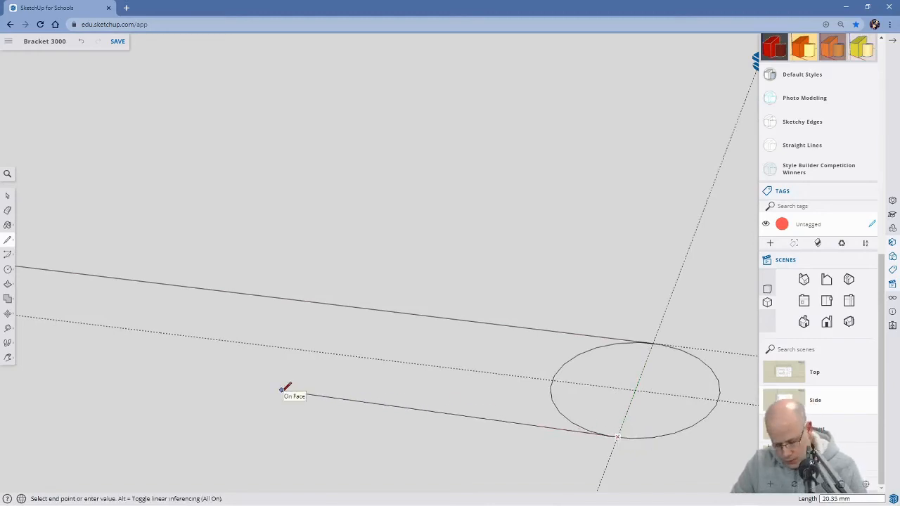
{"action": "key", "text": "h"}
{"action": "left_click_drag", "start_coordinate": [156, 380], "coordinate": [639, 422]}
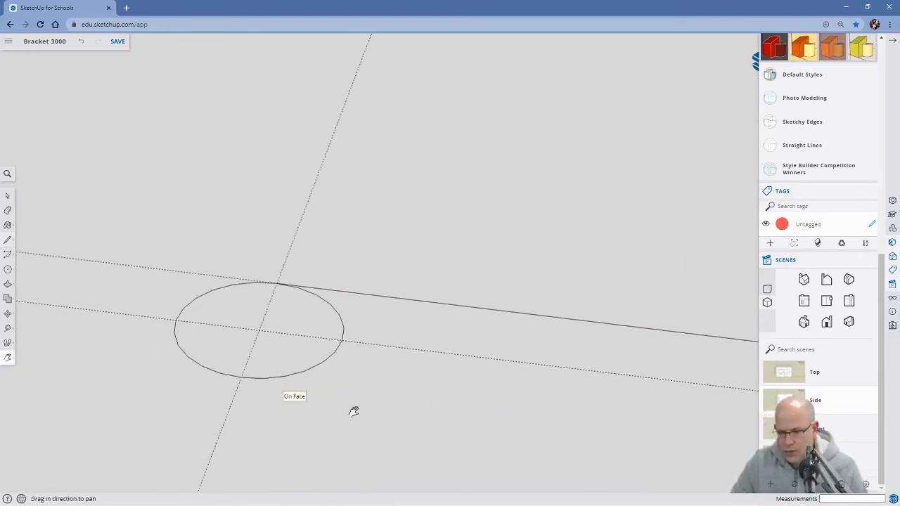
{"action": "key", "text": "l"}
{"action": "scroll", "coordinate": [245, 374], "scroll_direction": "up", "scroll_amount": 8}
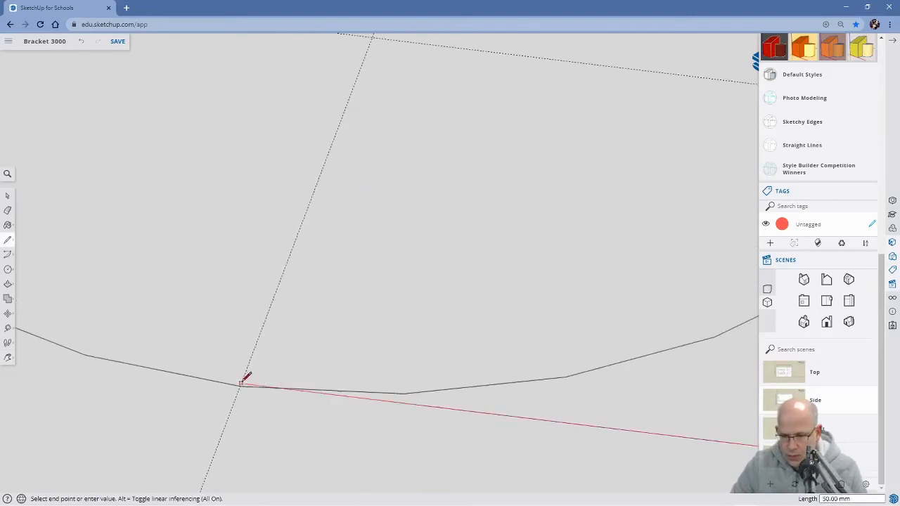
{"action": "left_click", "coordinate": [244, 383]}
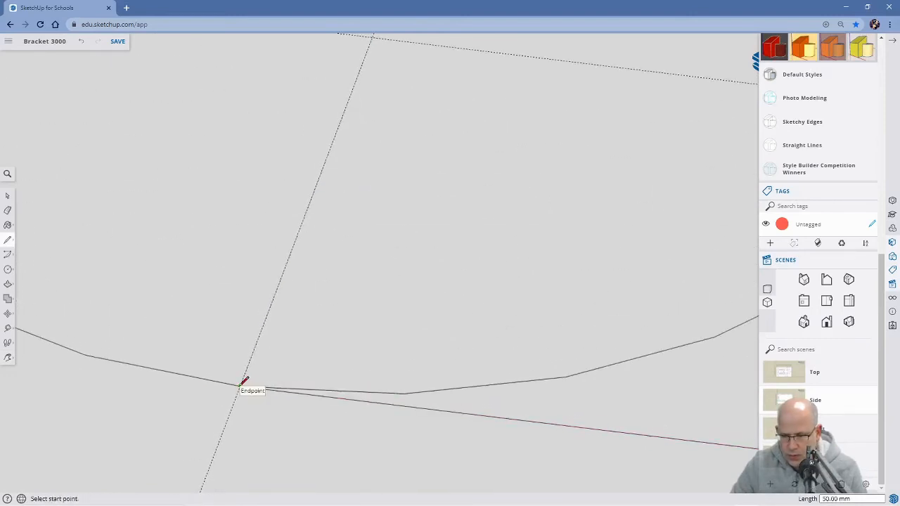
{"action": "scroll", "coordinate": [332, 391], "scroll_direction": "down", "scroll_amount": 5}
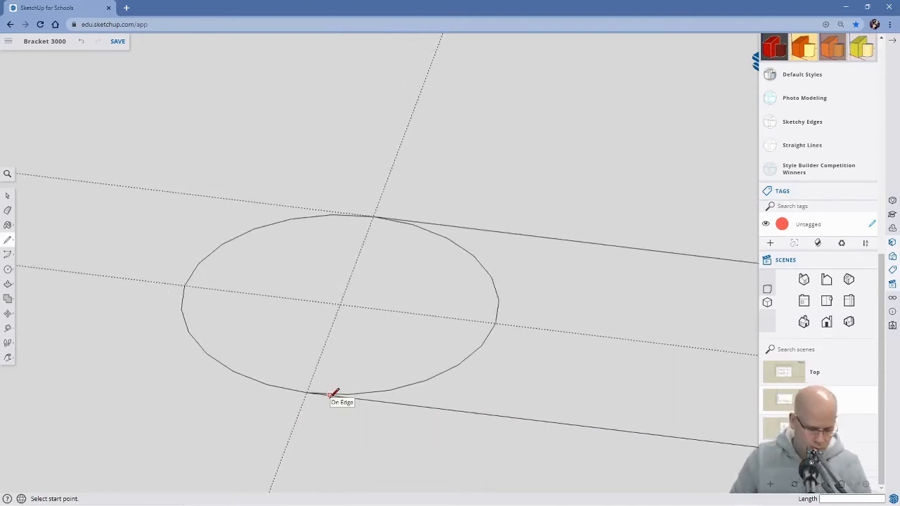
Erase the inner arc of the near slot's circle closest to the upright plate.
{"action": "key", "text": "e"}
{"action": "left_click", "coordinate": [427, 378]}
{"action": "scroll", "coordinate": [492, 374], "scroll_direction": "down", "scroll_amount": 2}
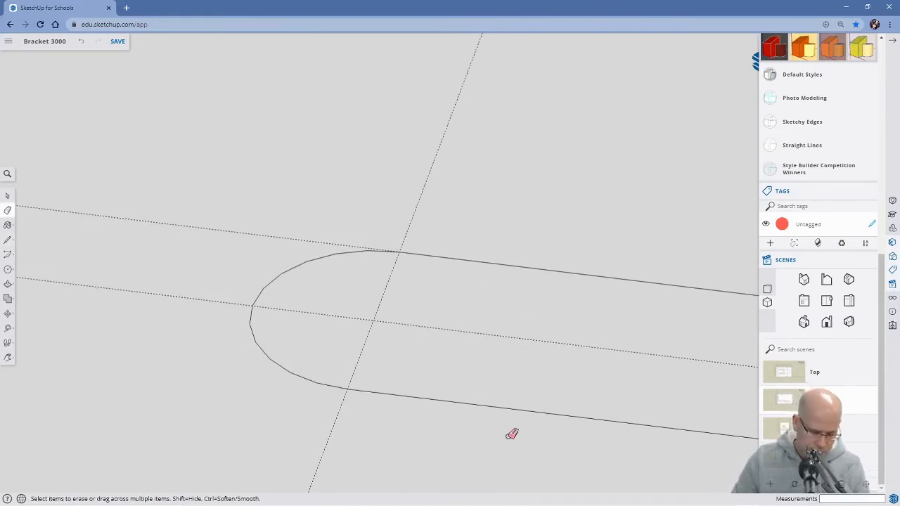
Try to erase the inner arc of the near slot's circle farthest from the upright plate, and inspect where the joining line meets that circle.
{"action": "mouse_move", "coordinate": [602, 416]}
{"action": "middle_mouse_down", "text": "shift"}
{"action": "mouse_move", "coordinate": [386, 400]}
{"action": "mouse_move", "coordinate": [603, 396]}
{"action": "mouse_move", "coordinate": [312, 374]}
{"action": "mouse_move", "coordinate": [556, 384]}
{"action": "mouse_move", "coordinate": [344, 355]}
{"action": "middle_mouse_up", "text": "shift"}
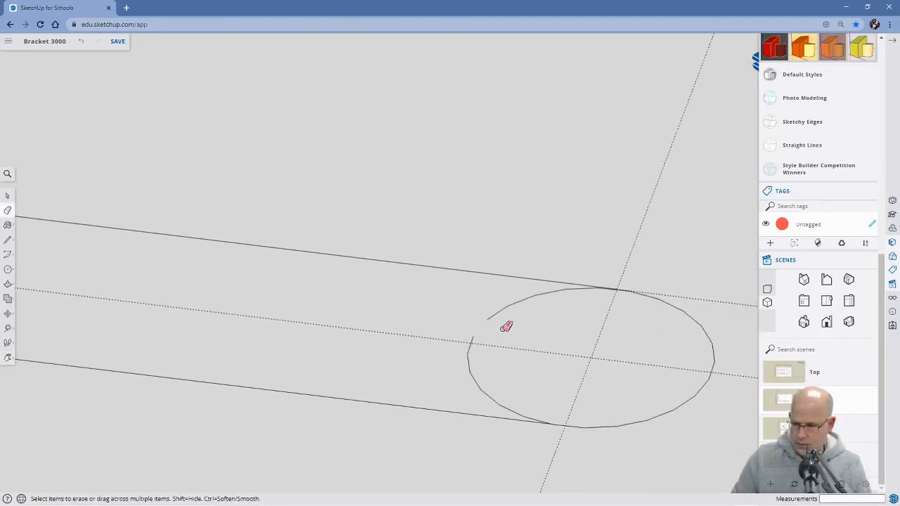
{"action": "scroll", "coordinate": [610, 299], "scroll_direction": "up", "scroll_amount": 5}
{"action": "scroll", "coordinate": [650, 268], "scroll_direction": "up", "scroll_amount": 1}
{"action": "scroll", "coordinate": [650, 269], "scroll_direction": "up", "scroll_amount": 1}
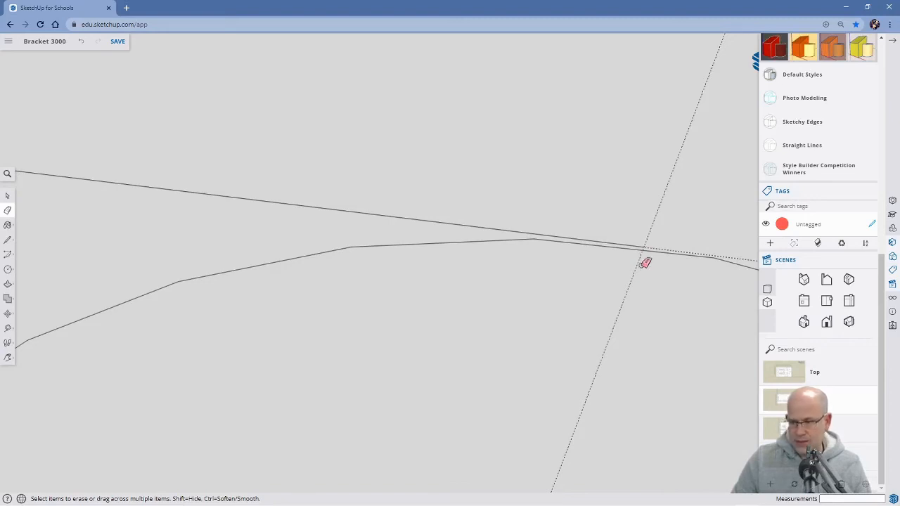
{"action": "scroll", "coordinate": [631, 293], "scroll_direction": "down", "scroll_amount": 3}
{"action": "scroll", "coordinate": [638, 282], "scroll_direction": "down", "scroll_amount": 5}
{"action": "scroll", "coordinate": [640, 281], "scroll_direction": "down", "scroll_amount": 1}
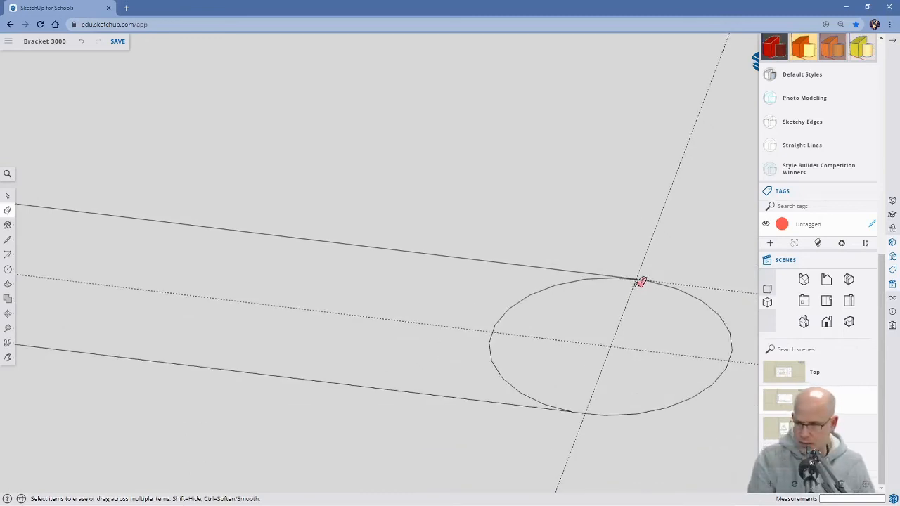
Undo the two lines joining the near slot's circles and the circle farthest from the upright plate.
{"action": "key", "text": "ctrl+z"}
{"action": "key", "text": "ctrl+z"}
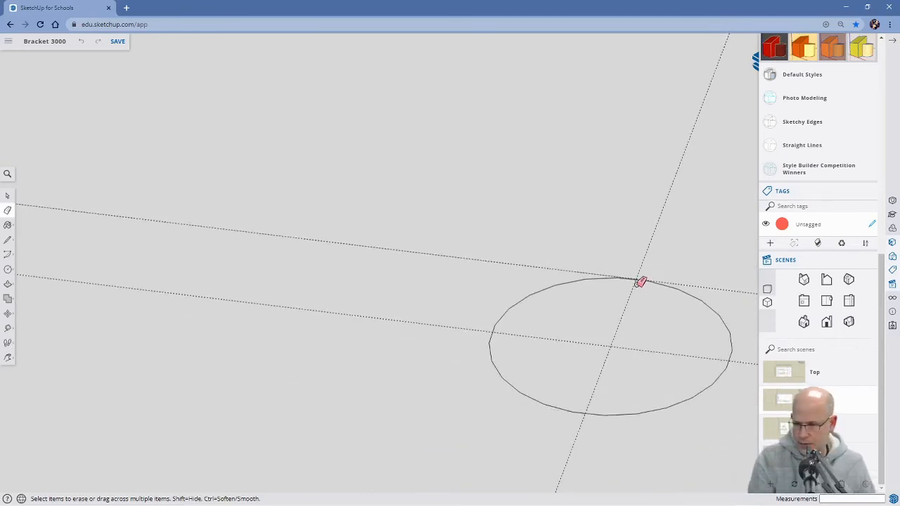
{"action": "key", "text": "ctrl+z"}
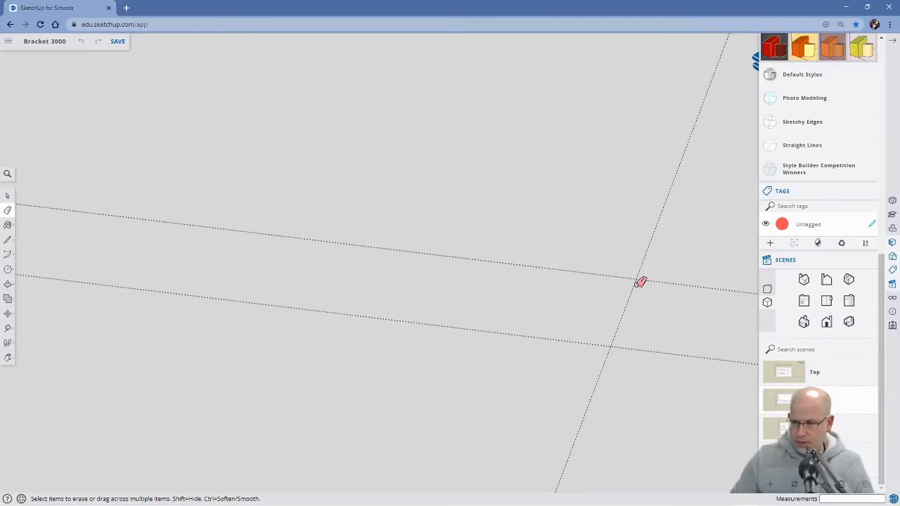
{"action": "key", "text": "ctrl+z"}
Draw a 5 mm radius circle where the near slot's centre guide crosses the crosswise guide farthest from the upright plate.
{"action": "scroll", "coordinate": [639, 280], "scroll_direction": "down", "scroll_amount": 5}
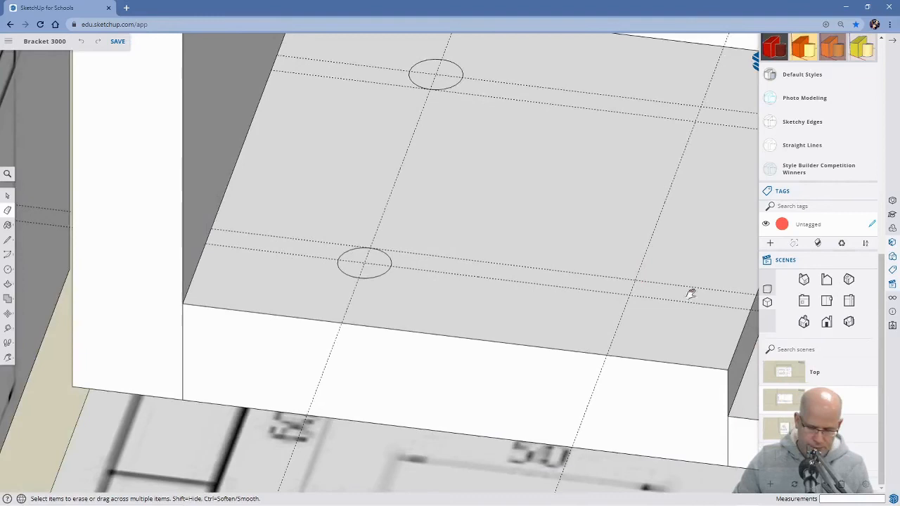
{"action": "middle_click_drag", "start_coordinate": [689, 293], "coordinate": [620, 317], "text": "shift"}
{"action": "left_click_drag", "start_coordinate": [620, 317], "coordinate": [520, 311]}
{"action": "scroll", "coordinate": [482, 313], "scroll_direction": "up", "scroll_amount": 4}
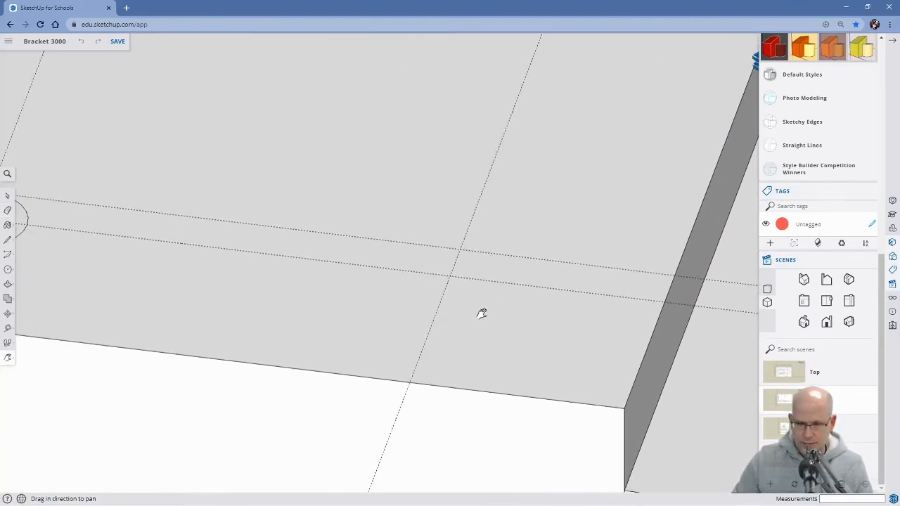
{"action": "scroll", "coordinate": [482, 314], "scroll_direction": "down", "scroll_amount": 3}
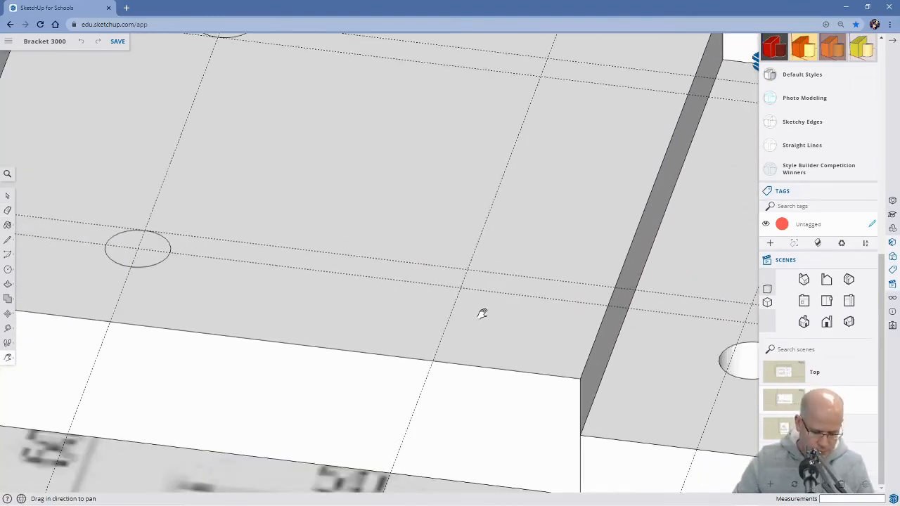
{"action": "key", "text": "c"}
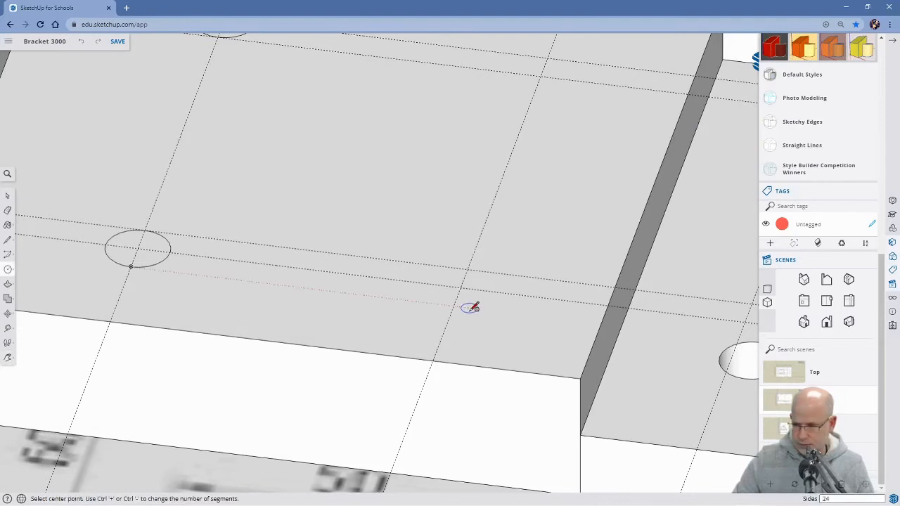
{"action": "scroll", "coordinate": [478, 309], "scroll_direction": "up", "scroll_amount": 3}
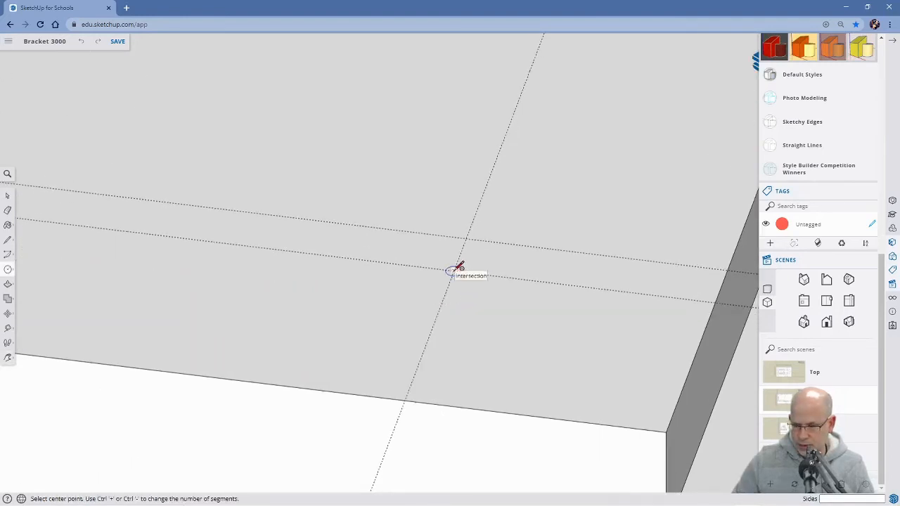
{"action": "left_click", "coordinate": [454, 271]}
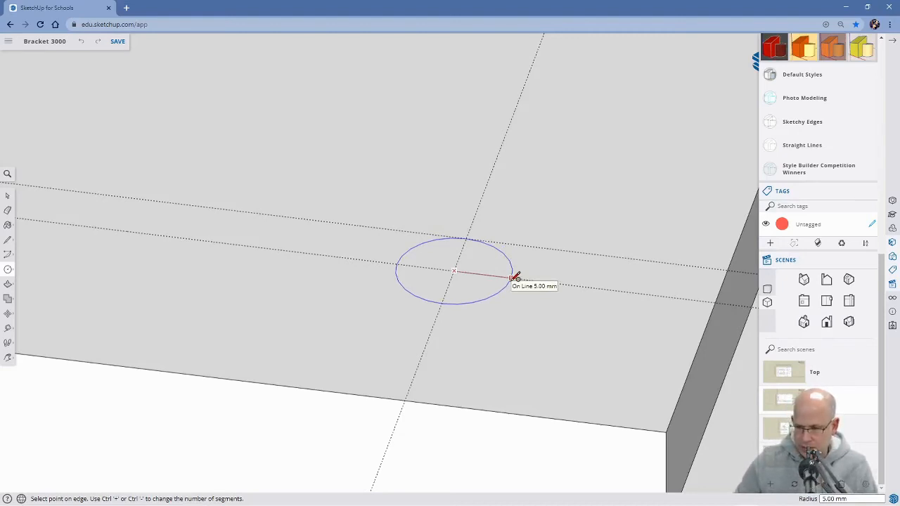
{"action": "left_click", "coordinate": [515, 276]}
Draw a 50 mm line along the inner tangent guide, joining the two near circles where the crosswise guides cross them.
{"action": "scroll", "coordinate": [483, 345], "scroll_direction": "down", "scroll_amount": 4}
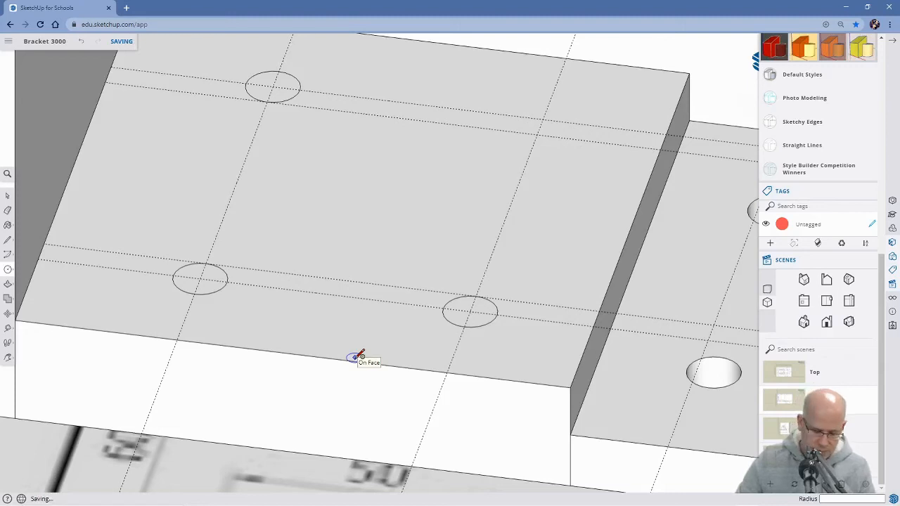
{"action": "key", "text": "l"}
{"action": "scroll", "coordinate": [229, 320], "scroll_direction": "up", "scroll_amount": 4}
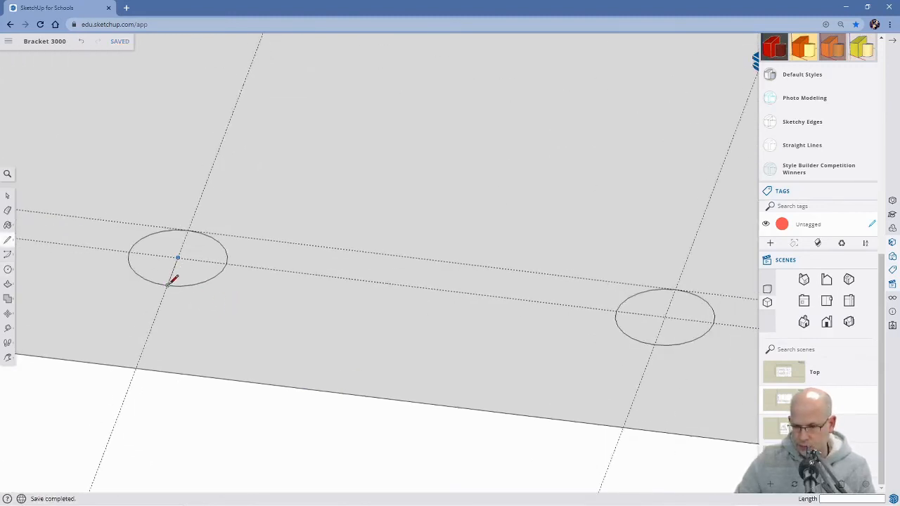
{"action": "scroll", "coordinate": [187, 233], "scroll_direction": "up", "scroll_amount": 3}
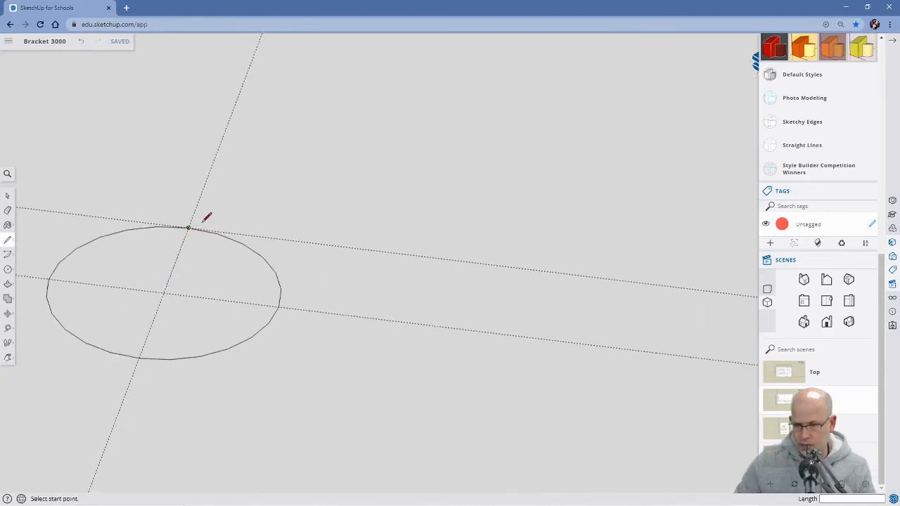
{"action": "left_click", "coordinate": [190, 227]}
{"action": "scroll", "coordinate": [518, 252], "scroll_direction": "down", "scroll_amount": 1}
{"action": "scroll", "coordinate": [528, 252], "scroll_direction": "down", "scroll_amount": 4}
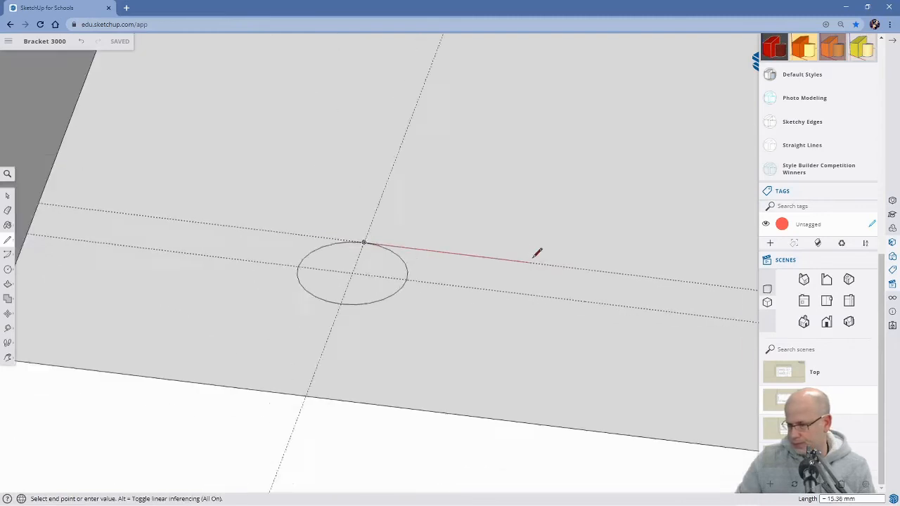
{"action": "middle_click_drag", "start_coordinate": [581, 263], "coordinate": [499, 295], "text": "shift"}
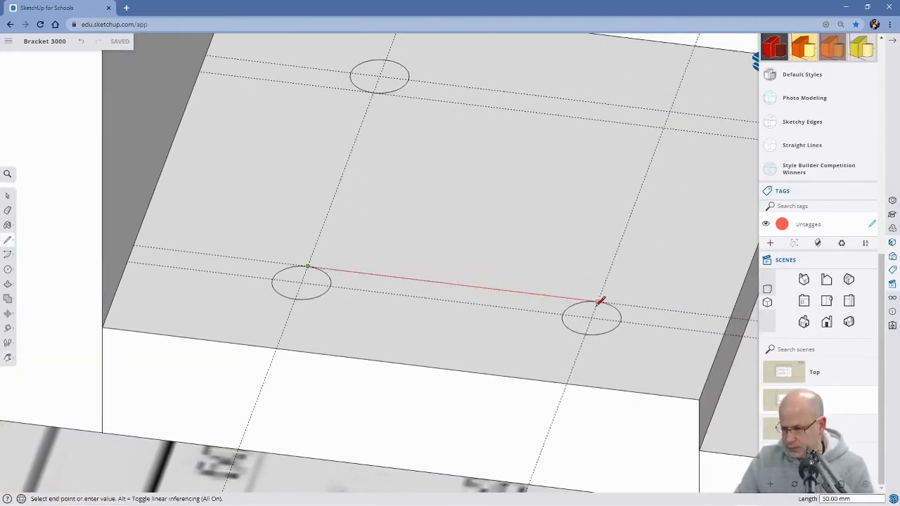
{"action": "scroll", "coordinate": [603, 297], "scroll_direction": "up", "scroll_amount": 8}
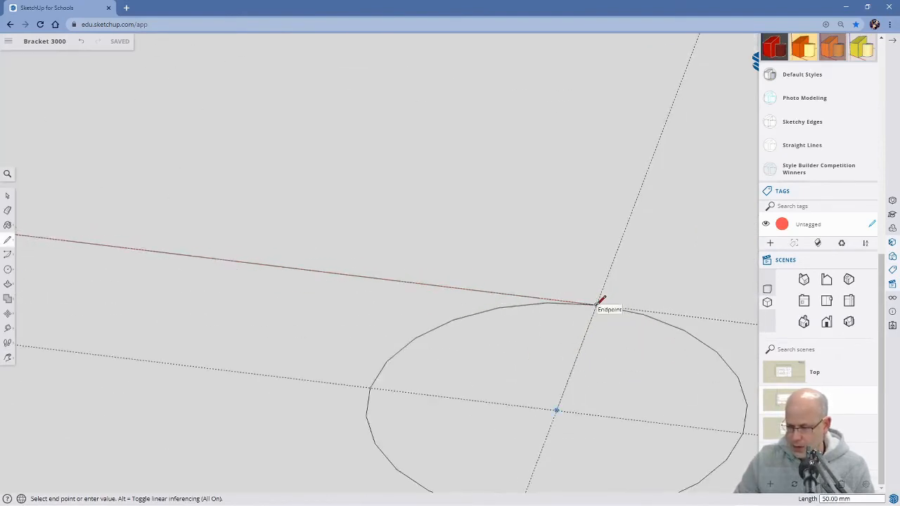
{"action": "left_click", "coordinate": [601, 299]}
Draw a 50 mm line joining the near circles on their outer side, between their endpoints on the two crosswise guides.
{"action": "scroll", "coordinate": [566, 318], "scroll_direction": "down", "scroll_amount": 8}
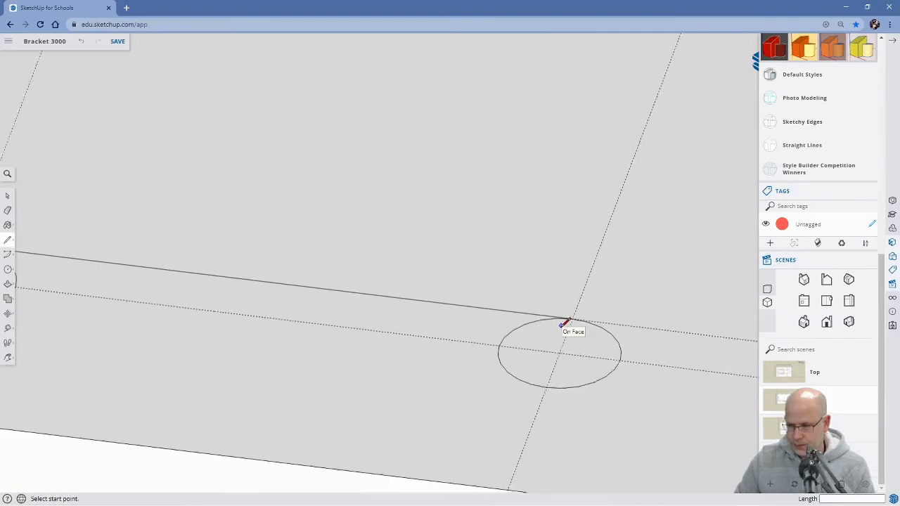
{"action": "key", "text": "h"}
{"action": "left_click_drag", "start_coordinate": [336, 353], "coordinate": [427, 329]}
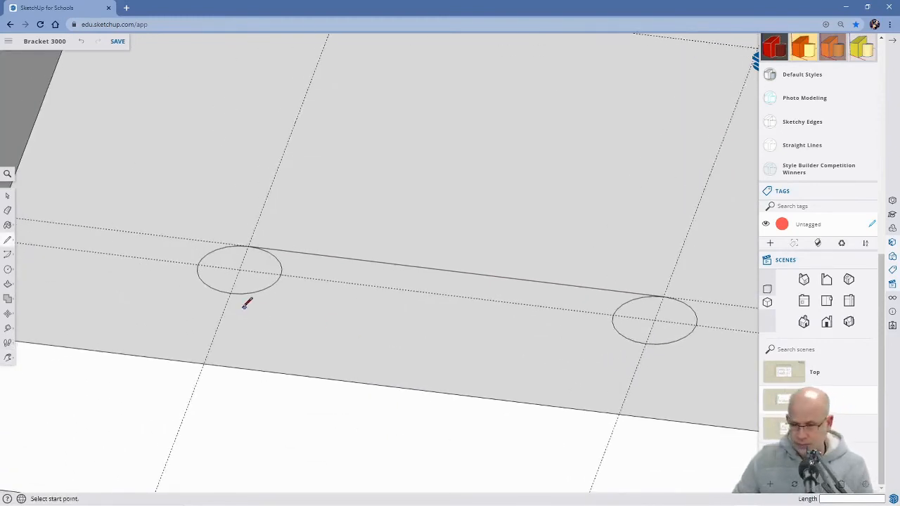
{"action": "scroll", "coordinate": [241, 304], "scroll_direction": "up", "scroll_amount": 3}
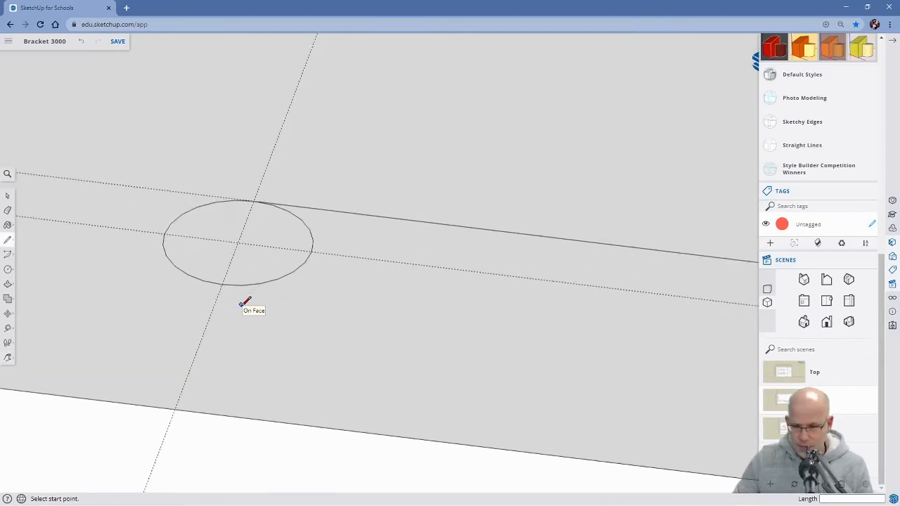
{"action": "left_click", "coordinate": [217, 276]}
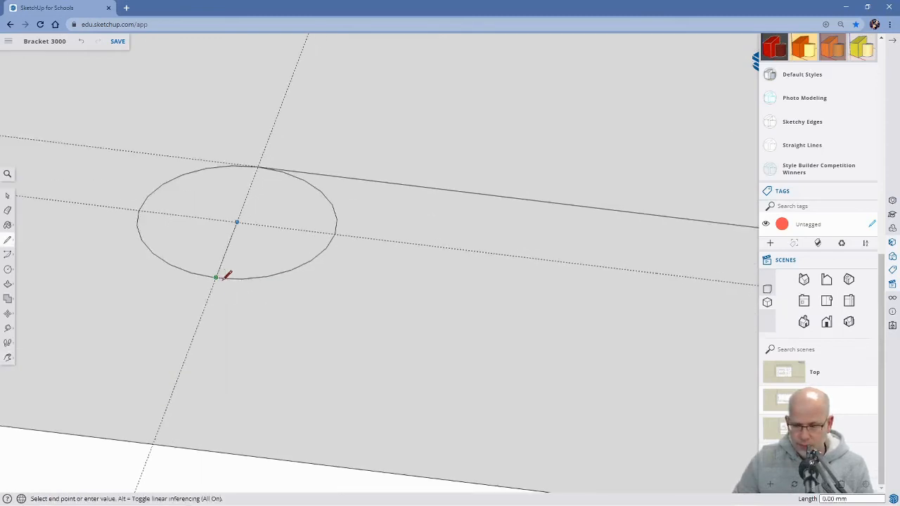
{"action": "scroll", "coordinate": [549, 315], "scroll_direction": "down", "scroll_amount": 5}
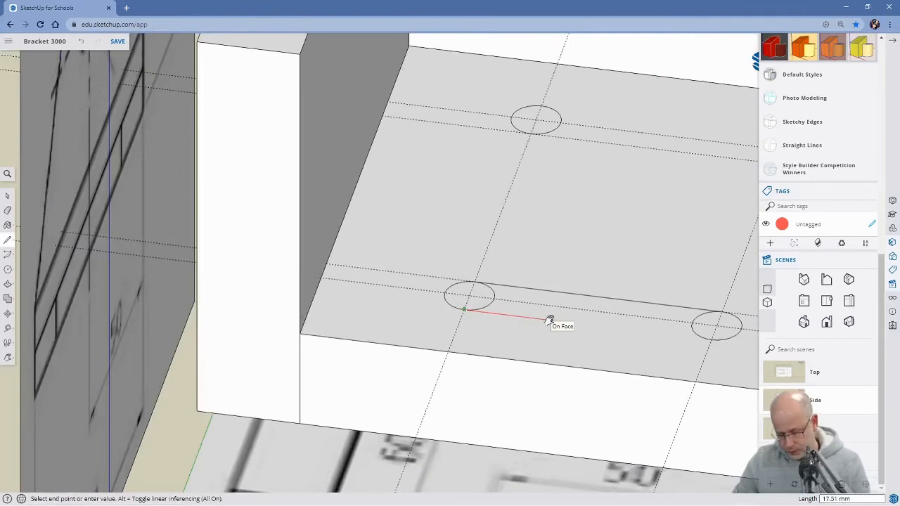
{"action": "middle_click_drag", "start_coordinate": [636, 329], "coordinate": [508, 330], "text": "shift"}
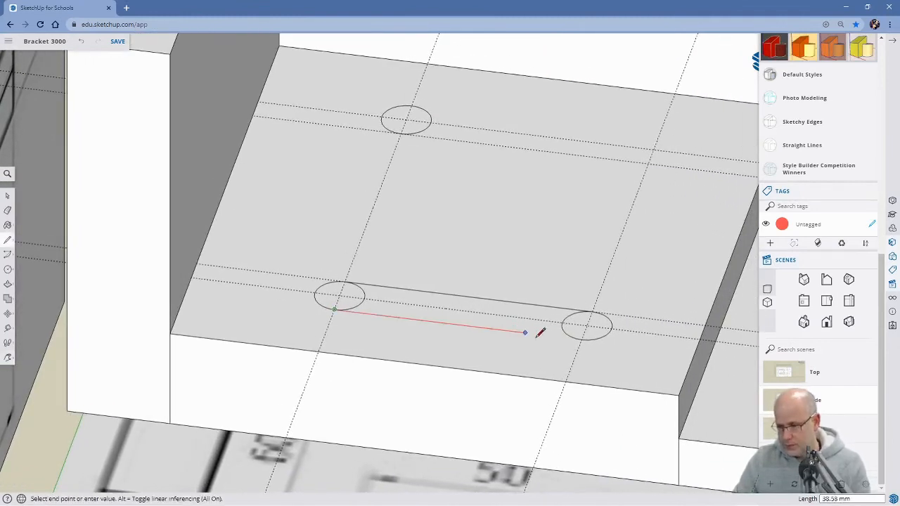
{"action": "left_click", "coordinate": [582, 339]}
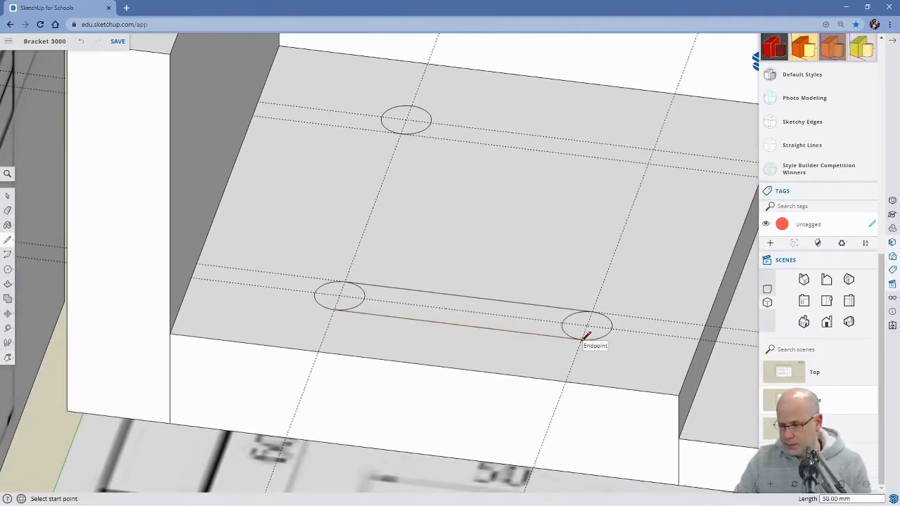
Erase the near circles' inner arcs and push the slot face 21.52 mm down through the base to its underside.
{"action": "key", "text": "e"}
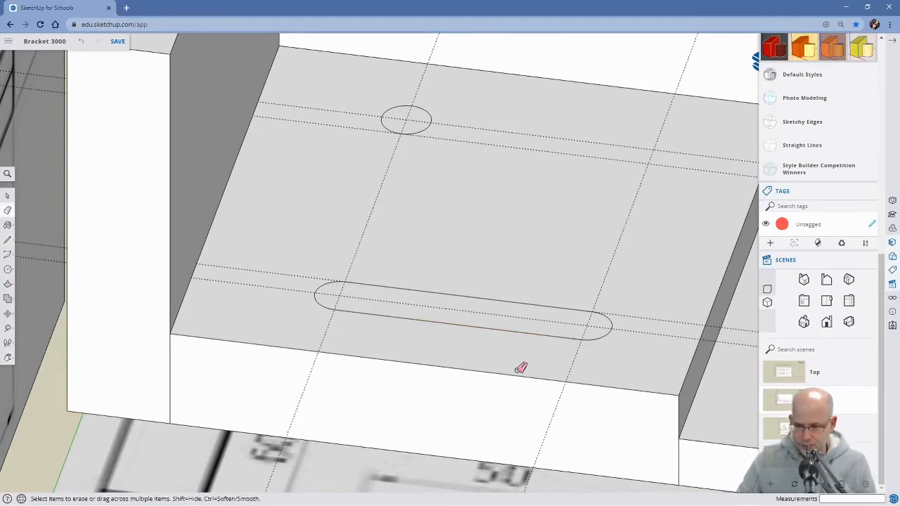
{"action": "scroll", "coordinate": [520, 367], "scroll_direction": "up", "scroll_amount": 2}
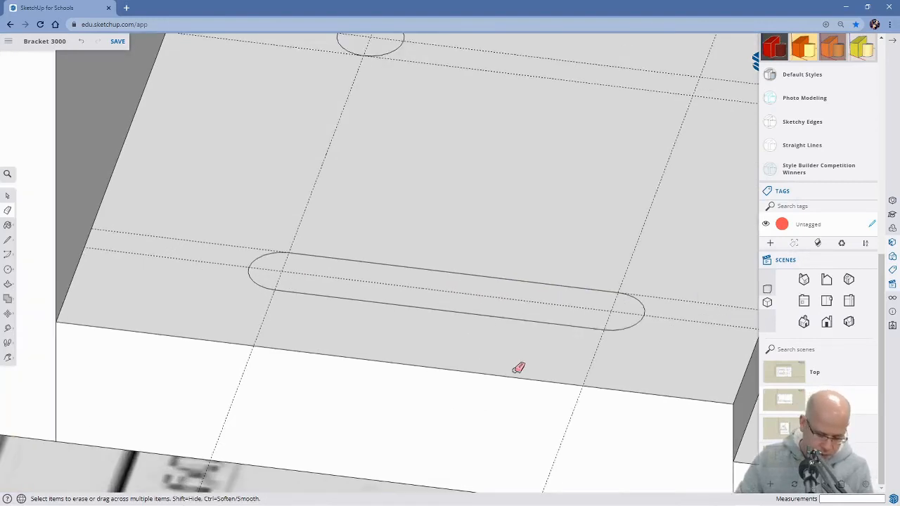
{"action": "key", "text": "p"}
{"action": "left_click", "coordinate": [450, 309]}
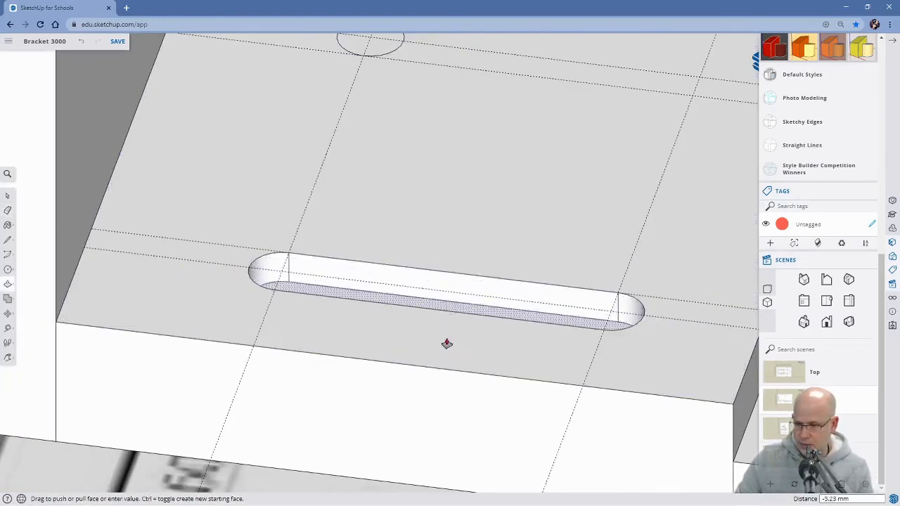
{"action": "middle_click_drag", "start_coordinate": [439, 409], "coordinate": [421, 317]}
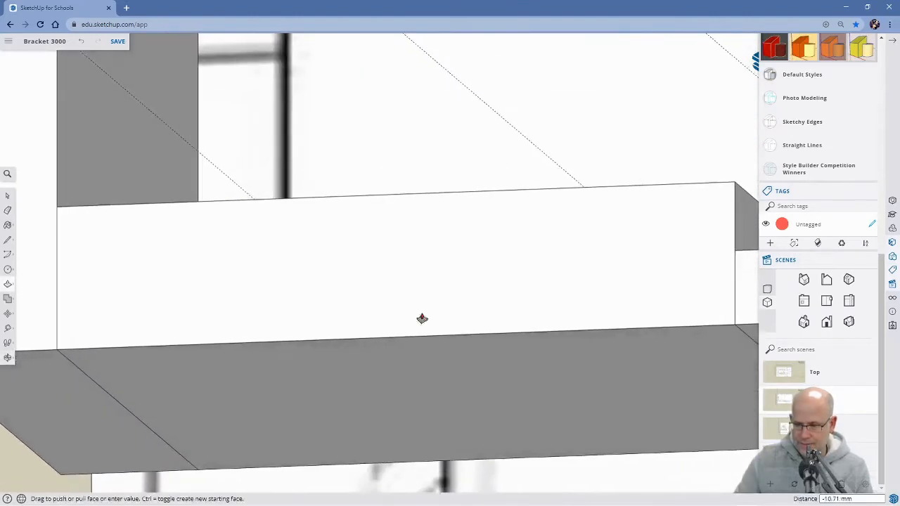
{"action": "left_click", "coordinate": [440, 371]}
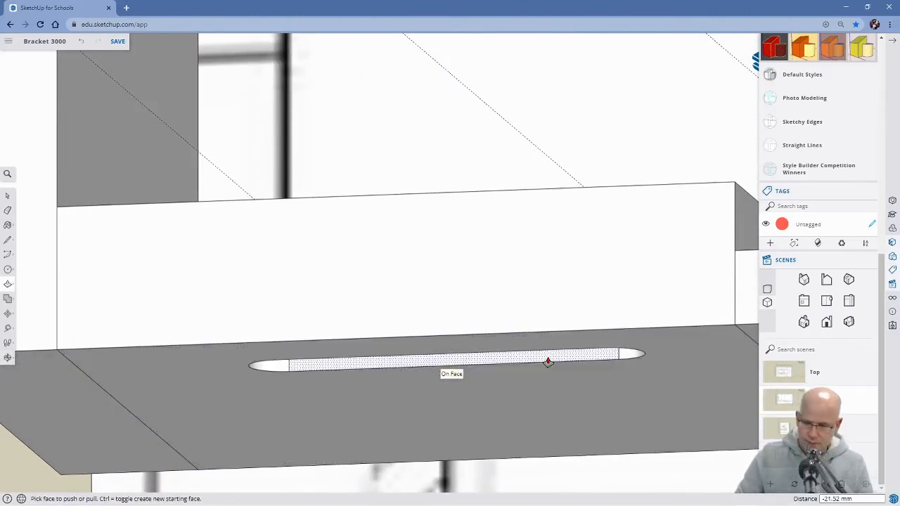
{"action": "key", "text": "space"}
{"action": "middle_click_drag", "start_coordinate": [541, 286], "coordinate": [537, 359]}
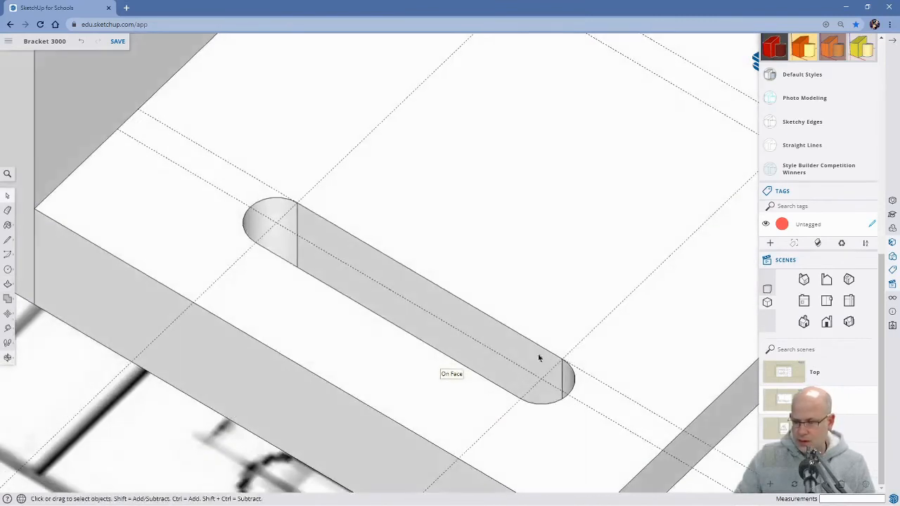
{"action": "scroll", "coordinate": [550, 327], "scroll_direction": "down", "scroll_amount": 6}
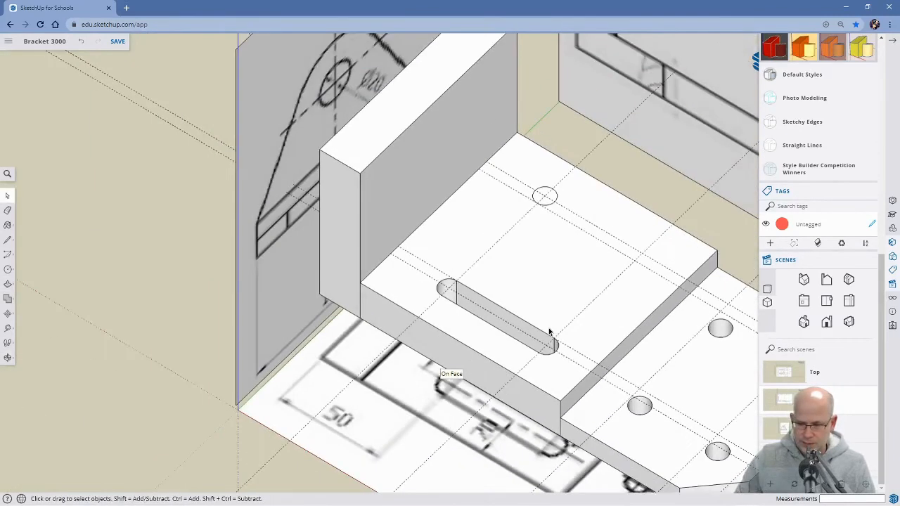
Draw a 5 mm radius circle where the far slot's centre guide crosses the crosswise guide farthest from the upright plate.
{"action": "middle_click_drag", "start_coordinate": [602, 333], "coordinate": [620, 343]}
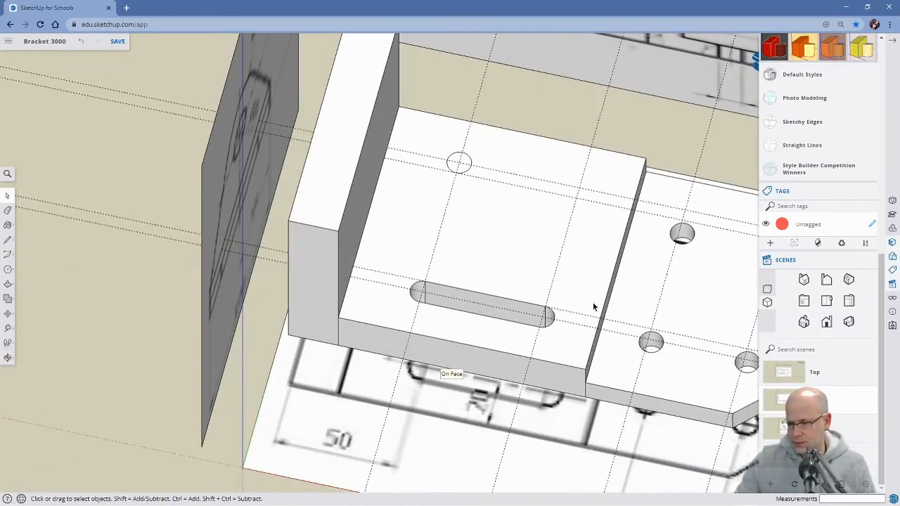
{"action": "scroll", "coordinate": [566, 243], "scroll_direction": "up", "scroll_amount": 4}
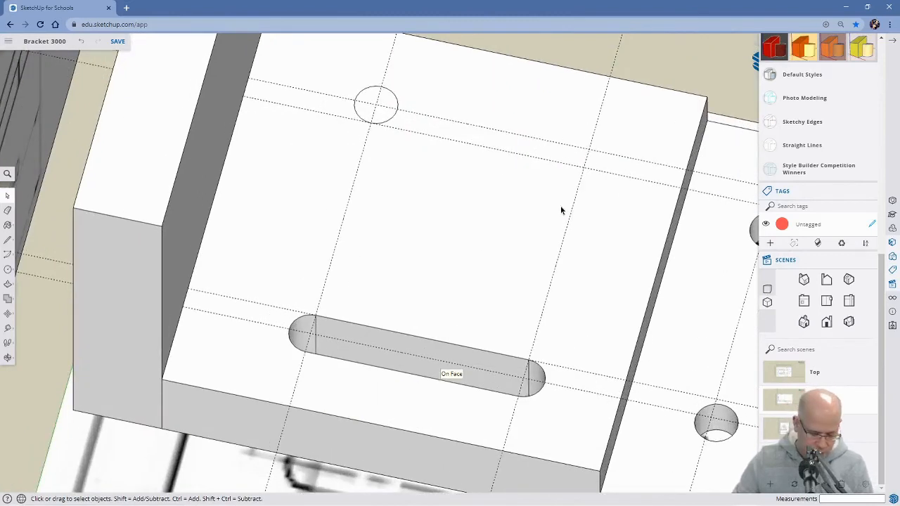
{"action": "key", "text": "h"}
{"action": "left_click_drag", "start_coordinate": [546, 185], "coordinate": [464, 287]}
{"action": "scroll", "coordinate": [506, 313], "scroll_direction": "up", "scroll_amount": 2}
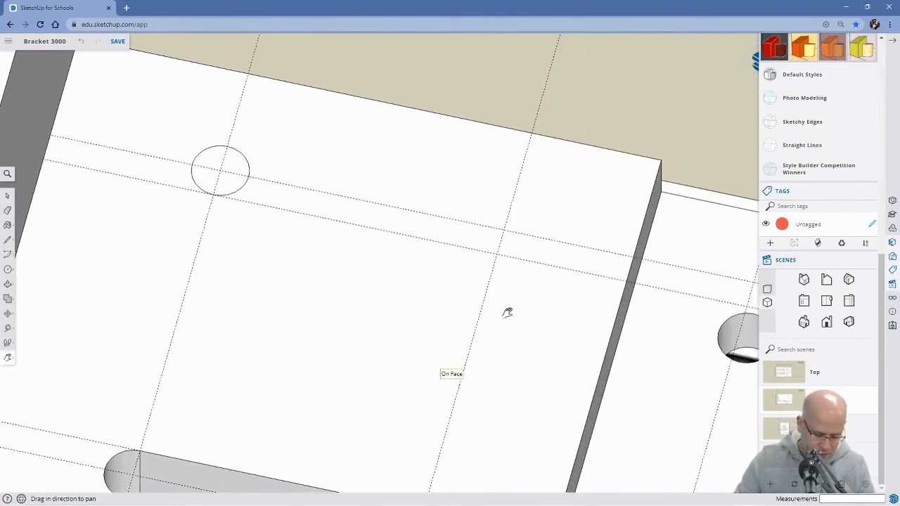
{"action": "key", "text": "c"}
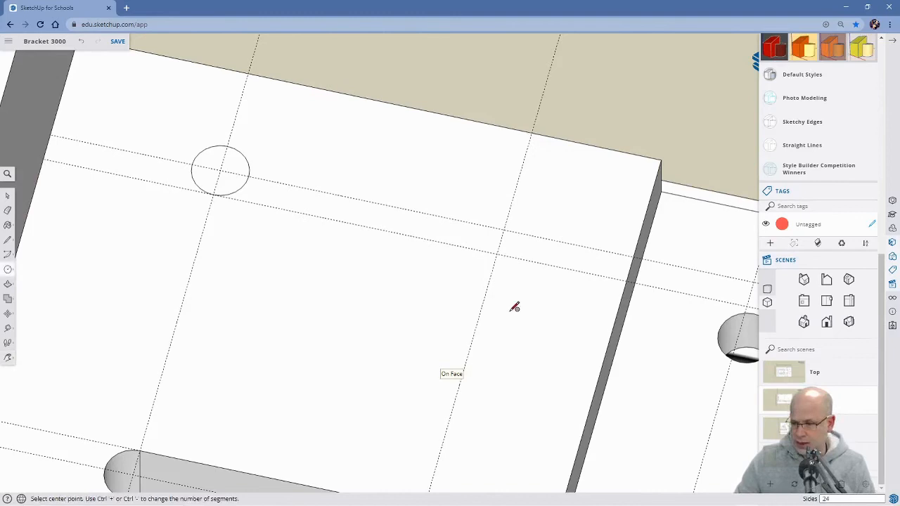
{"action": "left_click", "coordinate": [503, 230]}
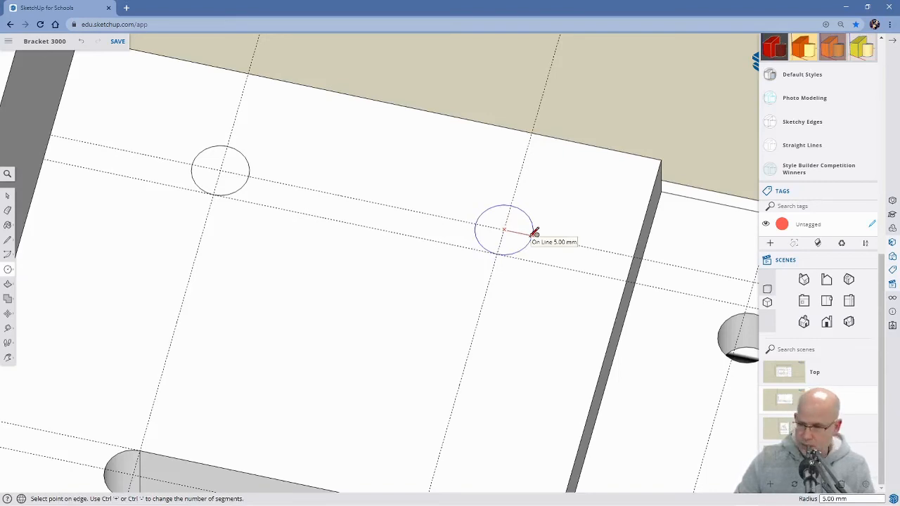
{"action": "left_click", "coordinate": [534, 232]}
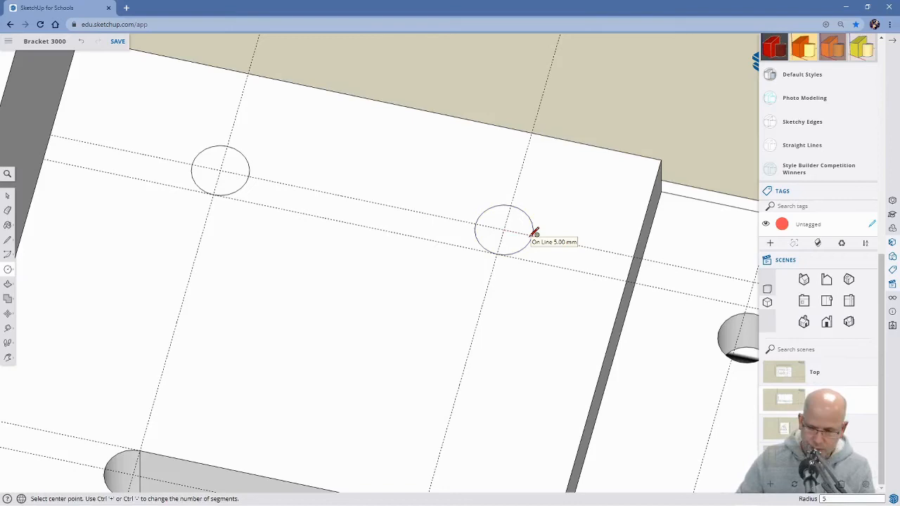
Join the two far circles with 50 mm lines on their inner and outer sides, between their endpoints on the crosswise guides.
{"action": "key", "text": "l"}
{"action": "scroll", "coordinate": [267, 234], "scroll_direction": "up", "scroll_amount": 2}
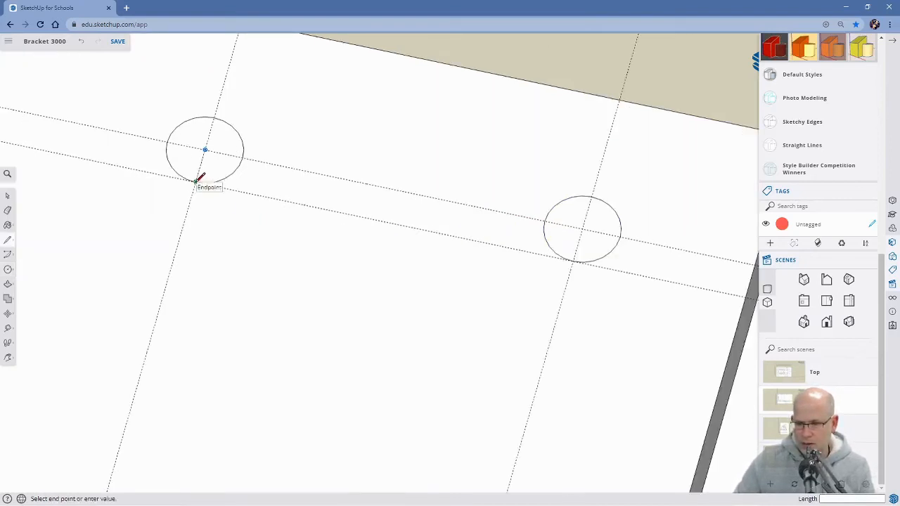
{"action": "scroll", "coordinate": [568, 269], "scroll_direction": "up", "scroll_amount": 1}
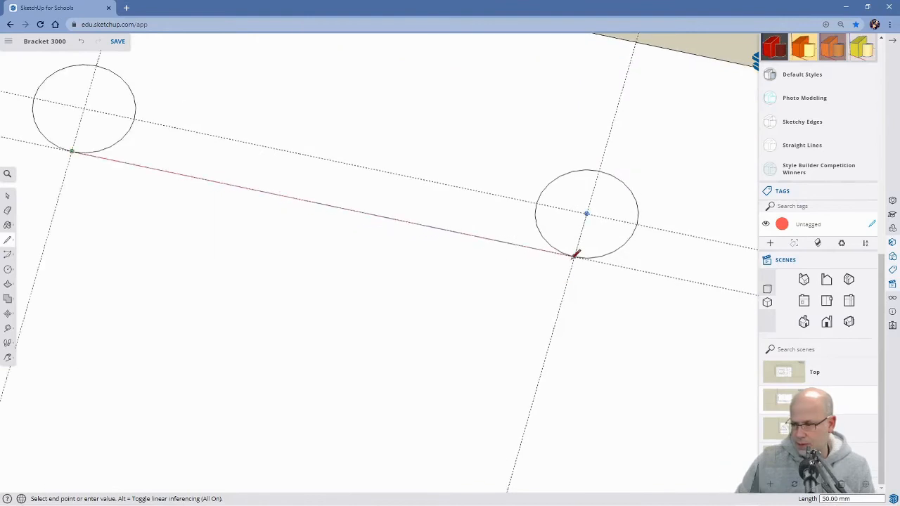
{"action": "left_click", "coordinate": [574, 256]}
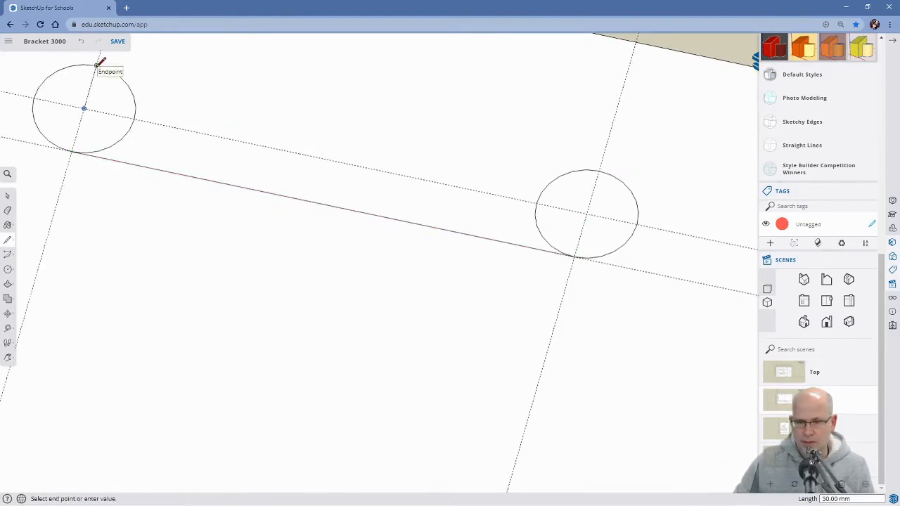
{"action": "left_click", "coordinate": [601, 169]}
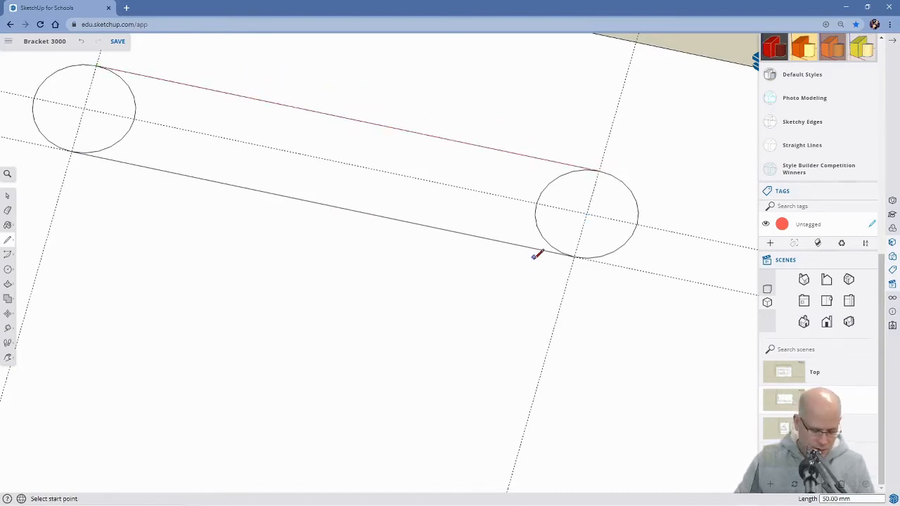
Erase the far circles' inner arcs and push the slot face down through the base, repeating the near slot's depth.
{"action": "key", "text": "e"}
{"action": "left_click", "coordinate": [136, 112]}
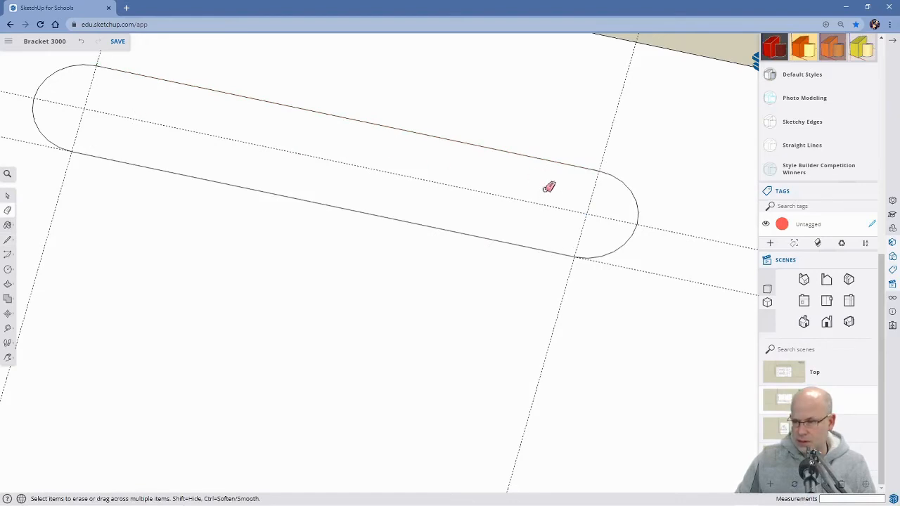
{"action": "scroll", "coordinate": [494, 234], "scroll_direction": "down", "scroll_amount": 5}
{"action": "middle_click_drag", "start_coordinate": [492, 233], "coordinate": [398, 242]}
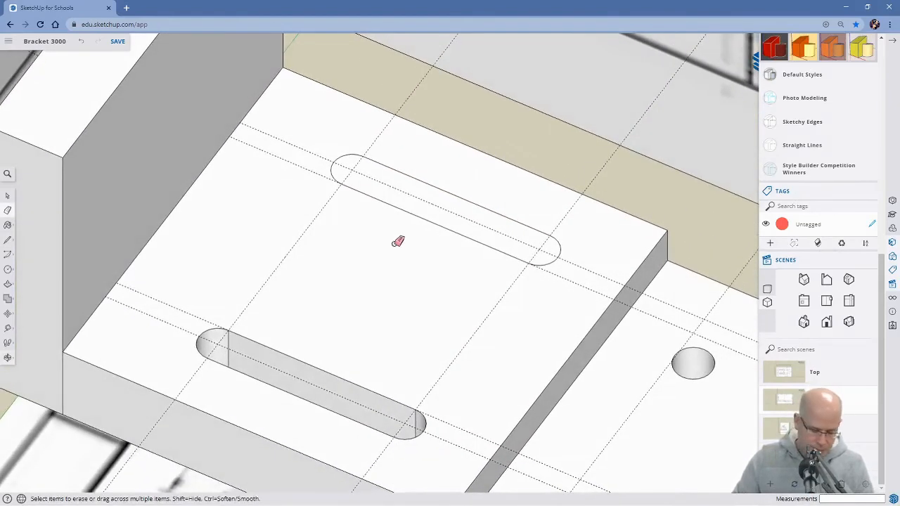
{"action": "key", "text": "p"}
{"action": "double_click", "coordinate": [417, 207]}
{"action": "middle_click_drag", "start_coordinate": [419, 362], "coordinate": [486, 402]}
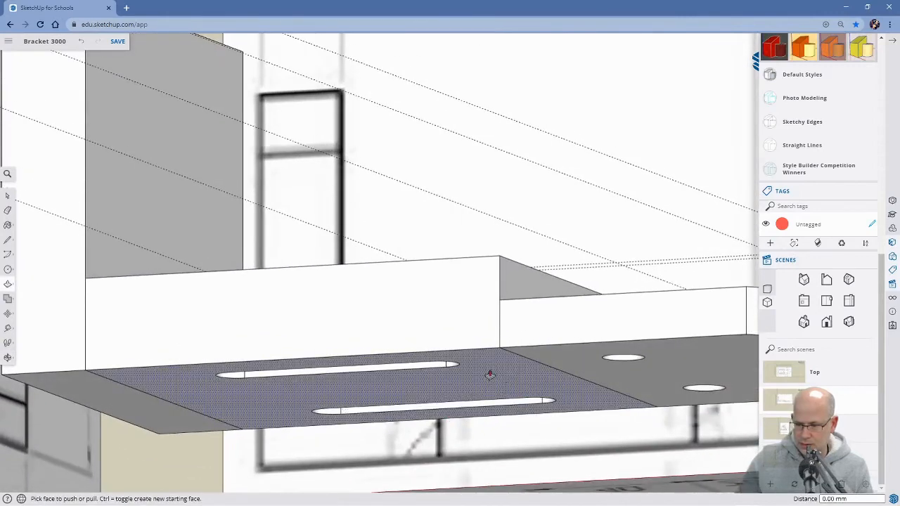
{"action": "middle_click_drag", "start_coordinate": [432, 241], "coordinate": [464, 277]}
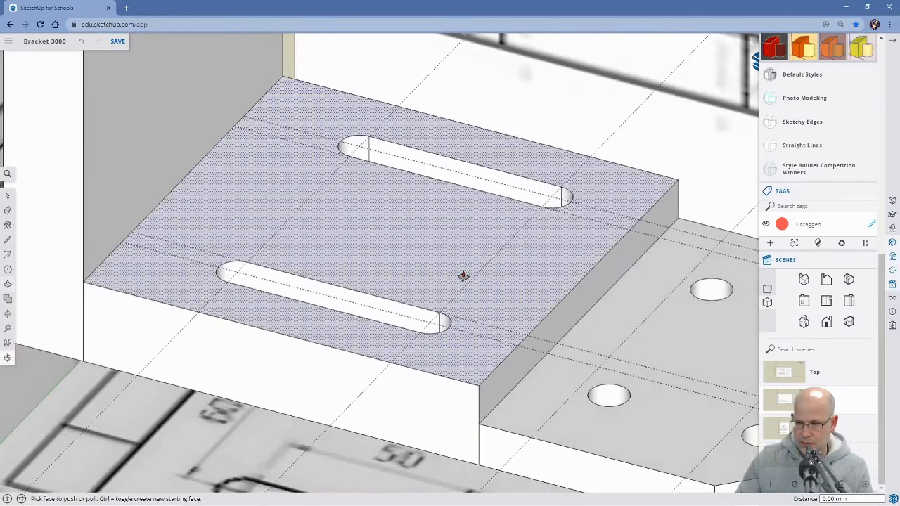
Erase the lengthwise and crosswise construction guides running over the slots and holes of the base.
{"action": "key", "text": "space"}
{"action": "scroll", "coordinate": [441, 235], "scroll_direction": "down", "scroll_amount": 2}
{"action": "scroll", "coordinate": [441, 239], "scroll_direction": "down", "scroll_amount": 2}
{"action": "middle_click_drag", "start_coordinate": [534, 287], "coordinate": [532, 389]}
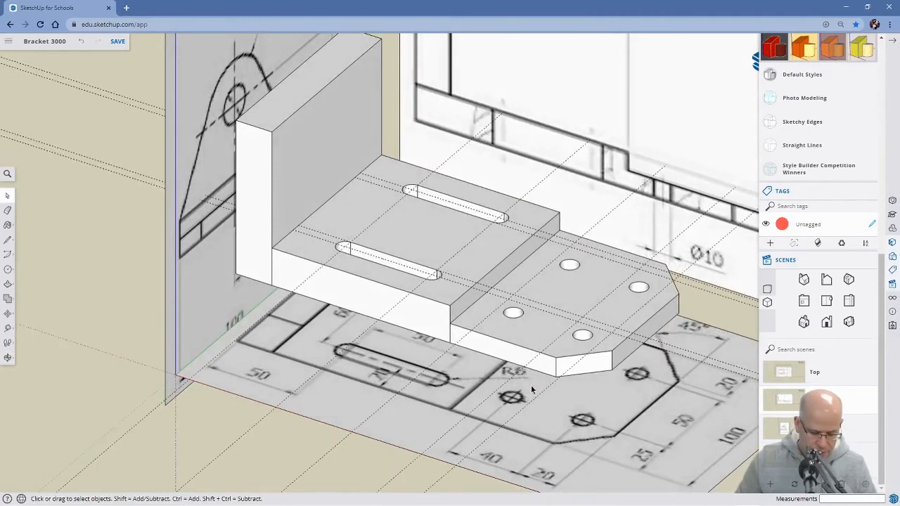
{"action": "key", "text": "e"}
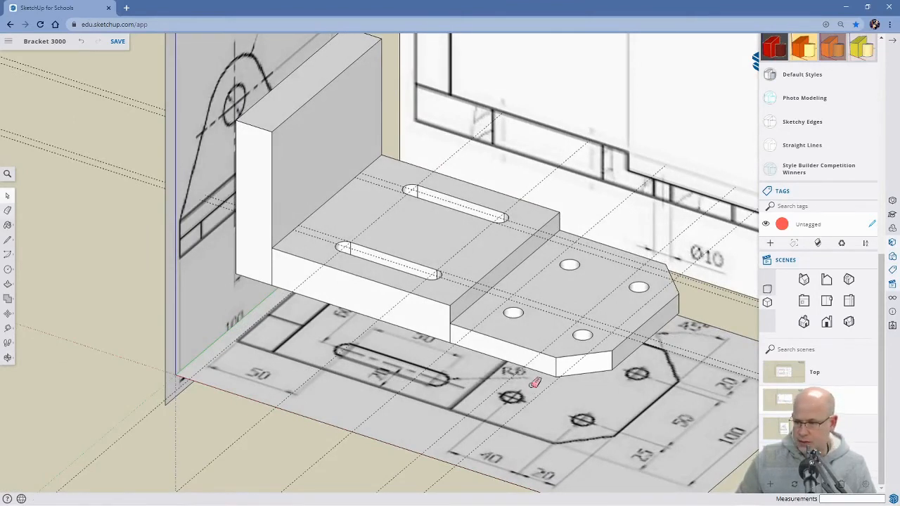
{"action": "left_click", "coordinate": [476, 239]}
{"action": "left_click", "coordinate": [529, 230]}
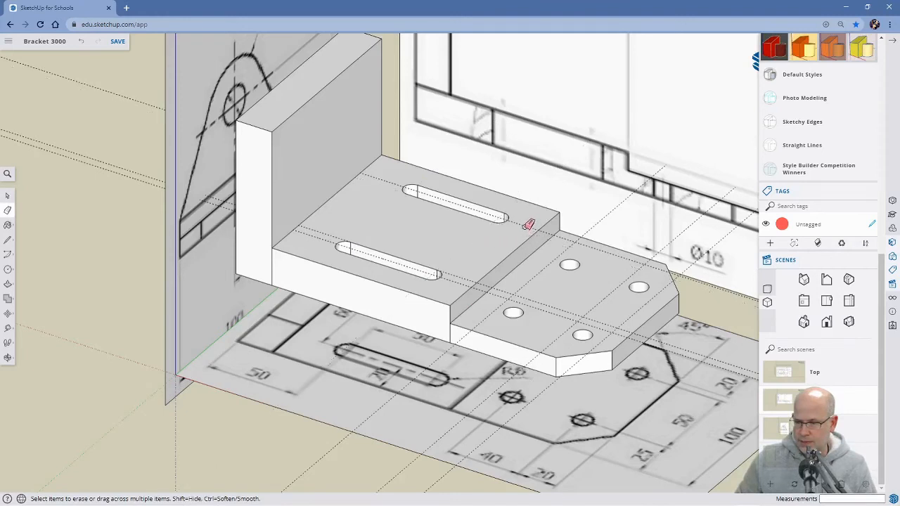
{"action": "left_click", "coordinate": [468, 279]}
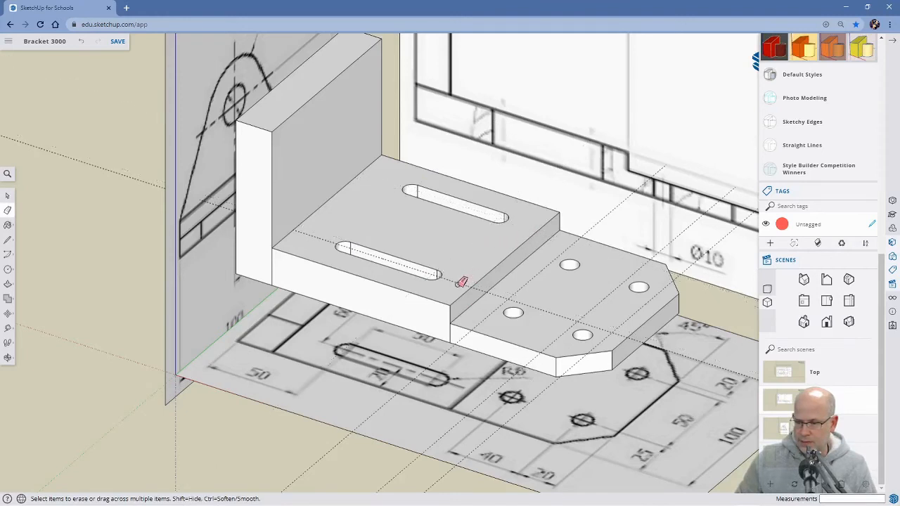
{"action": "left_click", "coordinate": [534, 284]}
{"action": "left_click", "coordinate": [602, 300]}
{"action": "left_click", "coordinate": [635, 314]}
{"action": "scroll", "coordinate": [635, 317], "scroll_direction": "down", "scroll_amount": 5}
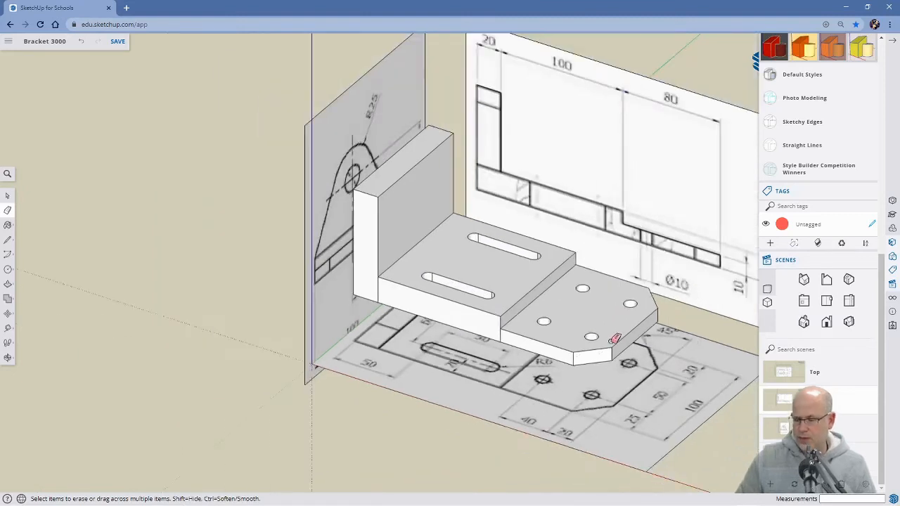
Examine the bracket's upright plate against the side drawing behind it.
{"action": "mouse_move", "coordinate": [665, 328]}
{"action": "middle_mouse_down"}
{"action": "mouse_move", "coordinate": [562, 361]}
{"action": "mouse_move", "coordinate": [381, 318]}
{"action": "mouse_move", "coordinate": [363, 261]}
{"action": "mouse_move", "coordinate": [372, 219]}
{"action": "middle_mouse_up"}
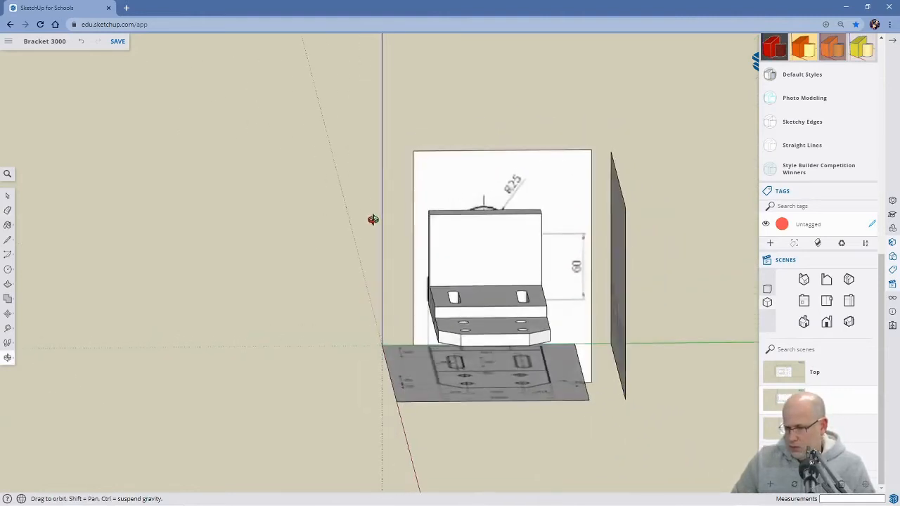
{"action": "mouse_move", "coordinate": [478, 306]}
{"action": "middle_mouse_down"}
{"action": "mouse_move", "coordinate": [476, 284]}
{"action": "mouse_move", "coordinate": [485, 309]}
{"action": "mouse_move", "coordinate": [433, 284]}
{"action": "mouse_move", "coordinate": [458, 377]}
{"action": "mouse_move", "coordinate": [546, 388]}
{"action": "mouse_move", "coordinate": [572, 401]}
{"action": "mouse_move", "coordinate": [556, 337]}
{"action": "mouse_move", "coordinate": [467, 315]}
{"action": "mouse_move", "coordinate": [432, 376]}
{"action": "mouse_move", "coordinate": [466, 361]}
{"action": "mouse_move", "coordinate": [466, 321]}
{"action": "middle_mouse_up"}
{"action": "key", "text": "e"}
{"action": "scroll", "coordinate": [338, 284], "scroll_direction": "up", "scroll_amount": 3}
{"action": "scroll", "coordinate": [339, 284], "scroll_direction": "up", "scroll_amount": 2}
{"action": "mouse_move", "coordinate": [345, 271]}
{"action": "middle_mouse_down"}
{"action": "mouse_move", "coordinate": [344, 304]}
{"action": "mouse_move", "coordinate": [366, 257]}
{"action": "mouse_move", "coordinate": [357, 231]}
{"action": "mouse_move", "coordinate": [389, 233]}
{"action": "mouse_move", "coordinate": [377, 235]}
{"action": "middle_mouse_up"}
{"action": "scroll", "coordinate": [338, 265], "scroll_direction": "up", "scroll_amount": 5}
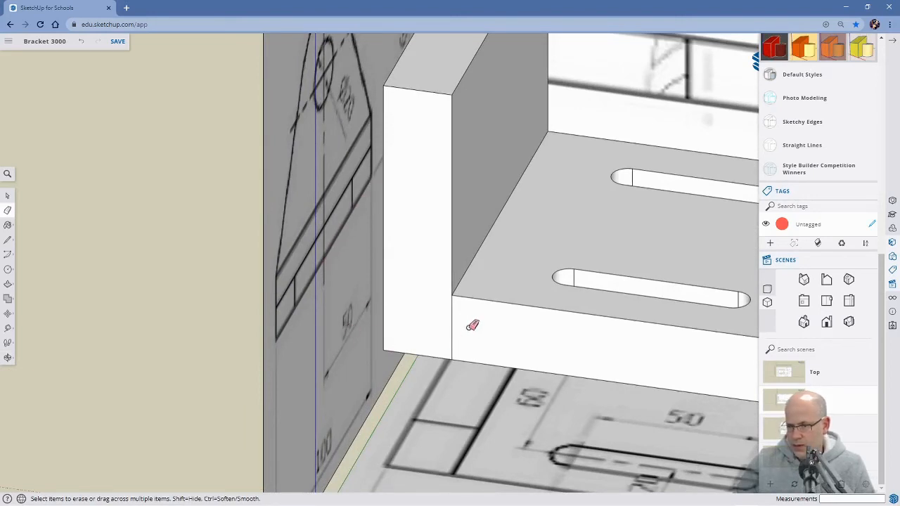
{"action": "scroll", "coordinate": [491, 310], "scroll_direction": "down", "scroll_amount": 5}
Place a vertical guide on the upright plate's front face, 50 mm in from its far vertical edge.
{"action": "middle_click_drag", "start_coordinate": [552, 253], "coordinate": [366, 302]}
{"action": "mouse_move", "coordinate": [490, 299]}
{"action": "middle_mouse_down"}
{"action": "mouse_move", "coordinate": [518, 298]}
{"action": "mouse_move", "coordinate": [486, 301]}
{"action": "mouse_move", "coordinate": [506, 291]}
{"action": "middle_mouse_up"}
{"action": "key", "text": "t"}
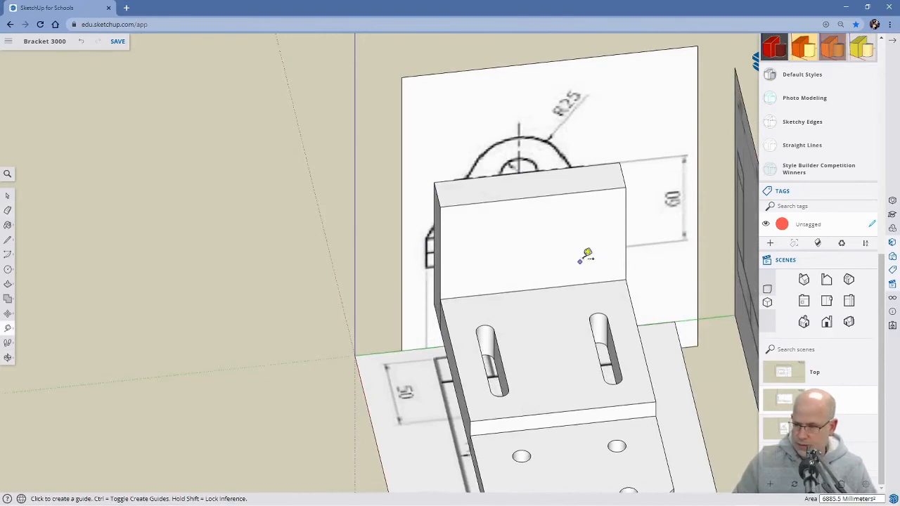
{"action": "left_click", "coordinate": [625, 233]}
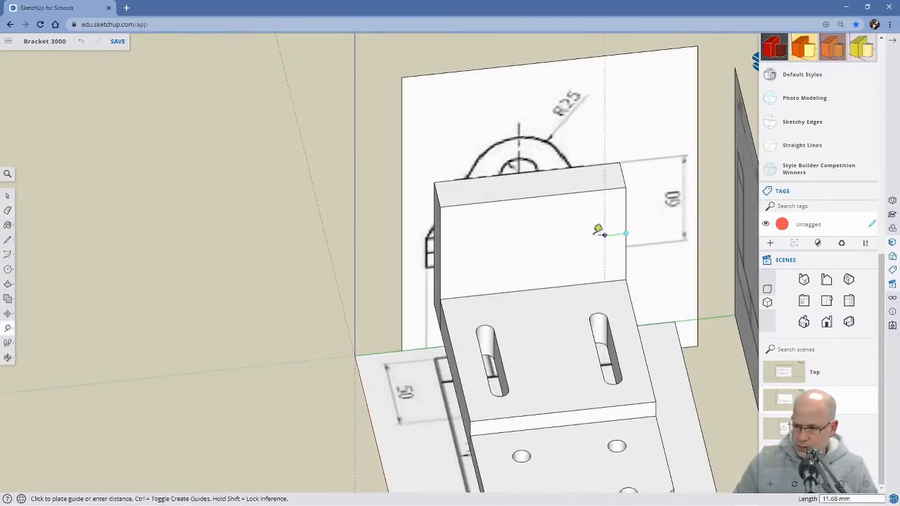
{"action": "type", "text": "50"}
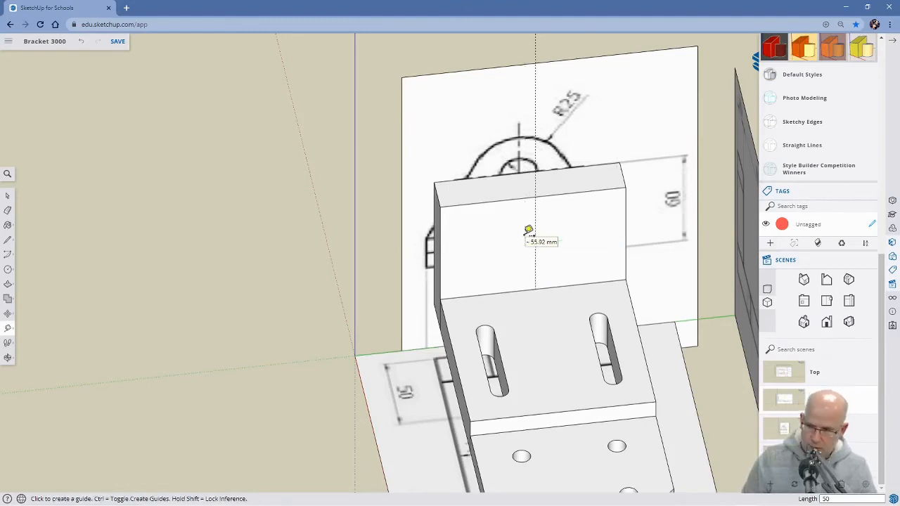
{"action": "key", "text": "Return"}
Examine the large hole's position and height dimension on the side drawing behind the upright plate.
{"action": "key", "text": "o"}
{"action": "left_click_drag", "start_coordinate": [574, 310], "coordinate": [485, 324]}
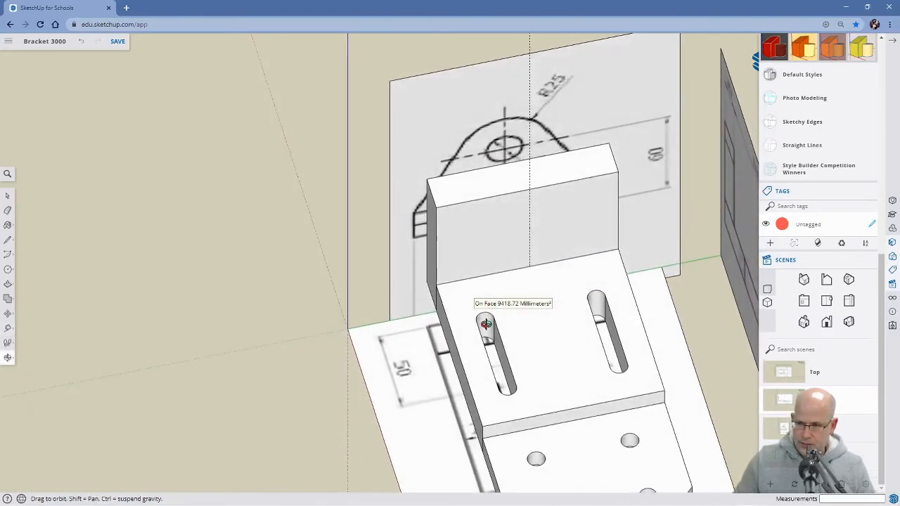
{"action": "left_click_drag", "start_coordinate": [537, 237], "coordinate": [469, 345]}
{"action": "middle_click_drag", "start_coordinate": [469, 345], "coordinate": [418, 300]}
{"action": "middle_click_drag", "start_coordinate": [585, 343], "coordinate": [562, 309]}
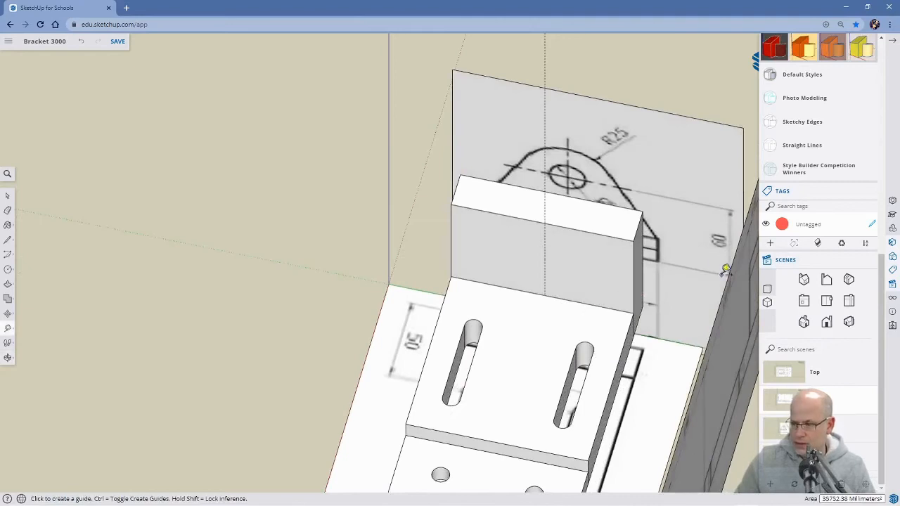
{"action": "middle_click_drag", "start_coordinate": [656, 307], "coordinate": [617, 357]}
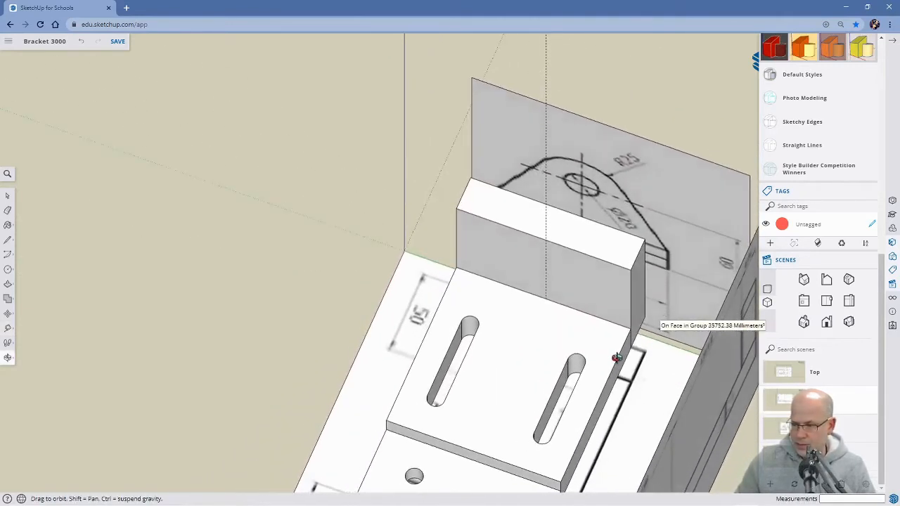
{"action": "left_click", "coordinate": [587, 184]}
{"action": "middle_click_drag", "start_coordinate": [640, 338], "coordinate": [492, 299]}
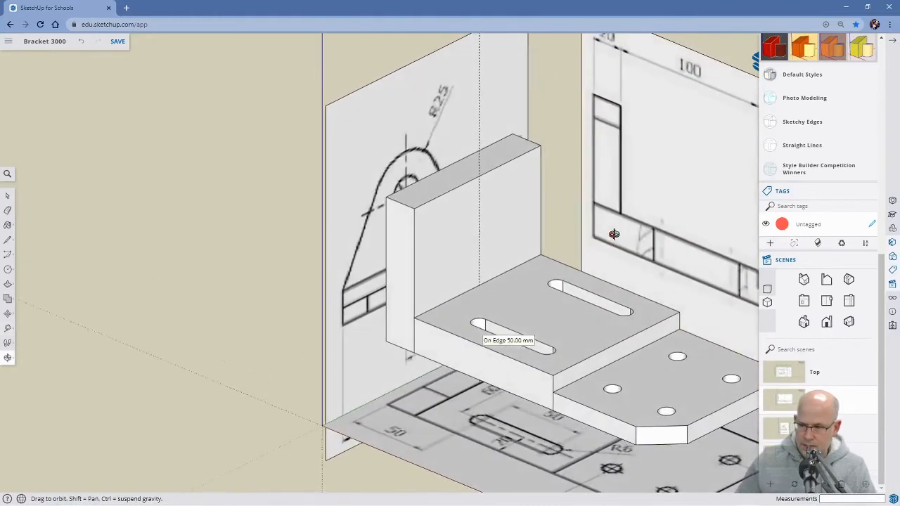
Place a guide 60 mm above the bottom edge of the upright plate's near end face.
{"action": "left_click", "coordinate": [400, 344]}
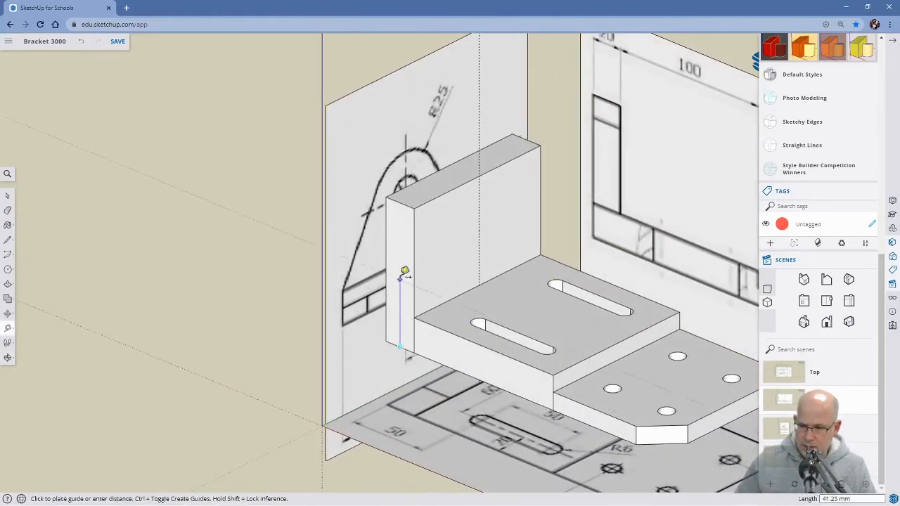
{"action": "type", "text": "60"}
{"action": "key", "text": "Return"}
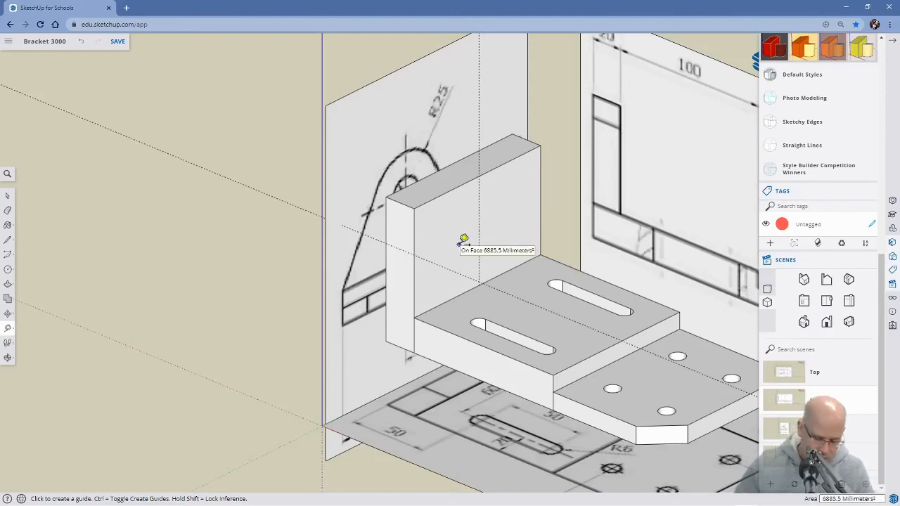
Draw a horizontal line about 53 mm long on the upright plate's front face, from the 60 mm guide to the vertical guide.
{"action": "key", "text": "l"}
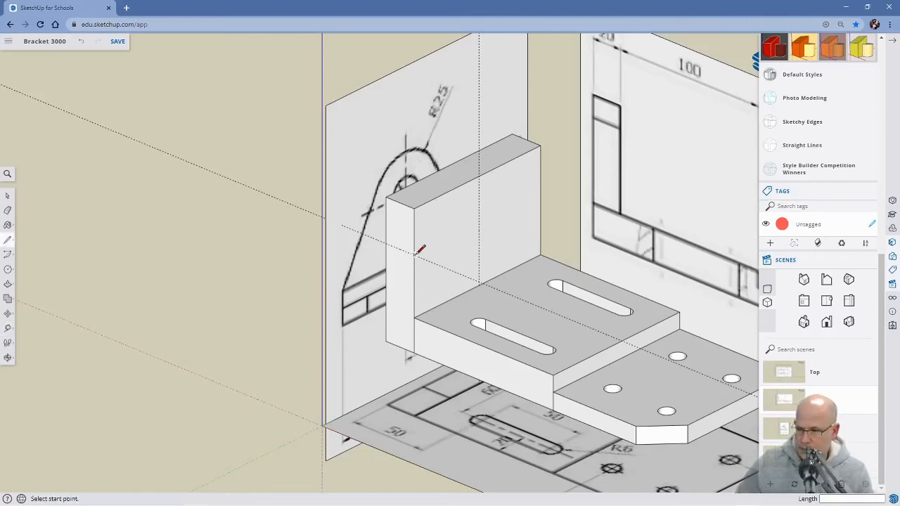
{"action": "left_click", "coordinate": [415, 254]}
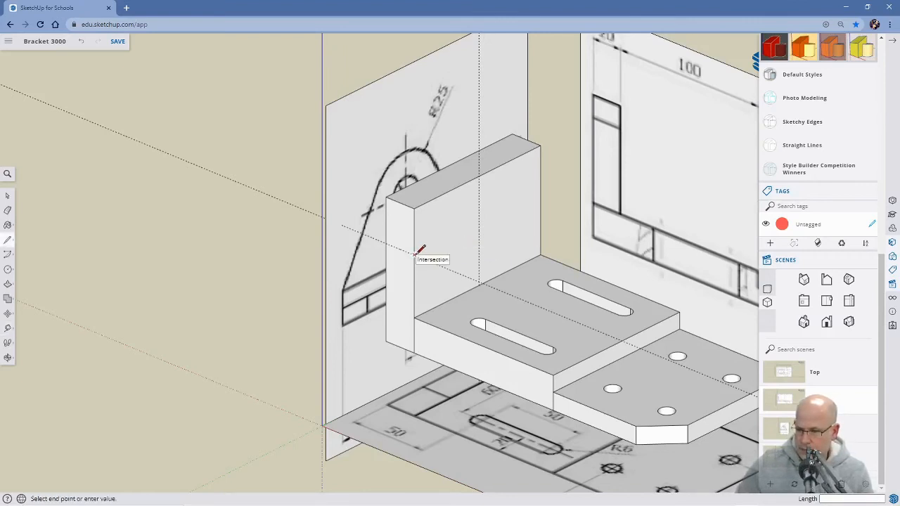
{"action": "left_click", "coordinate": [479, 223]}
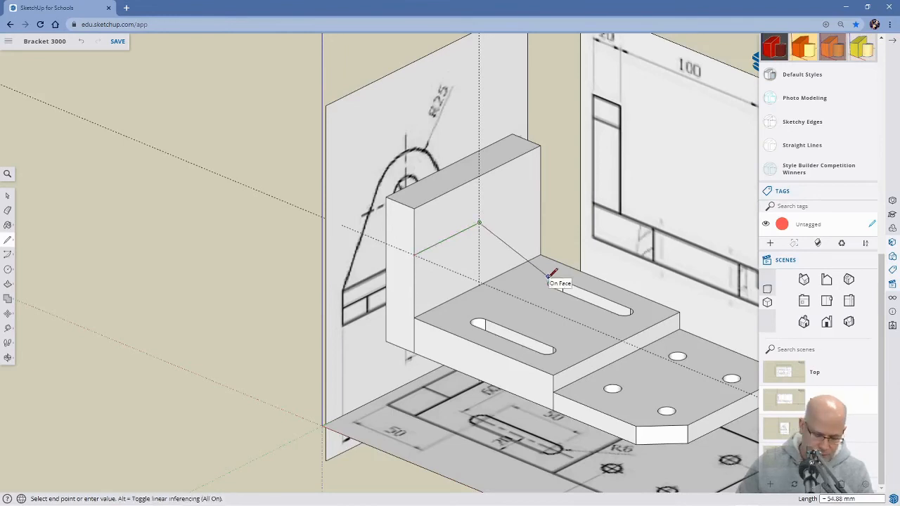
{"action": "middle_click_drag", "start_coordinate": [553, 275], "coordinate": [467, 241]}
{"action": "key", "text": "l"}
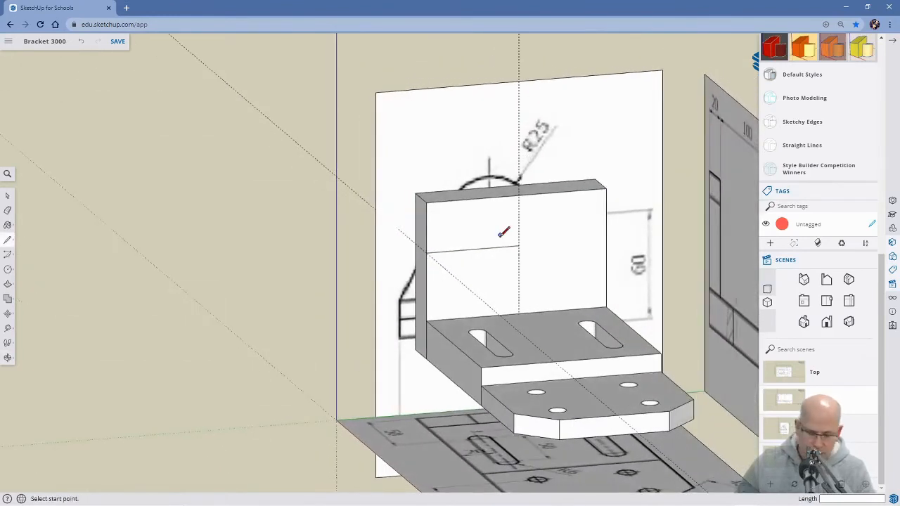
Draw a circle of 10 mm radius on the upright plate's front face, centred where the horizontal line meets the vertical guide.
{"action": "key", "text": "c"}
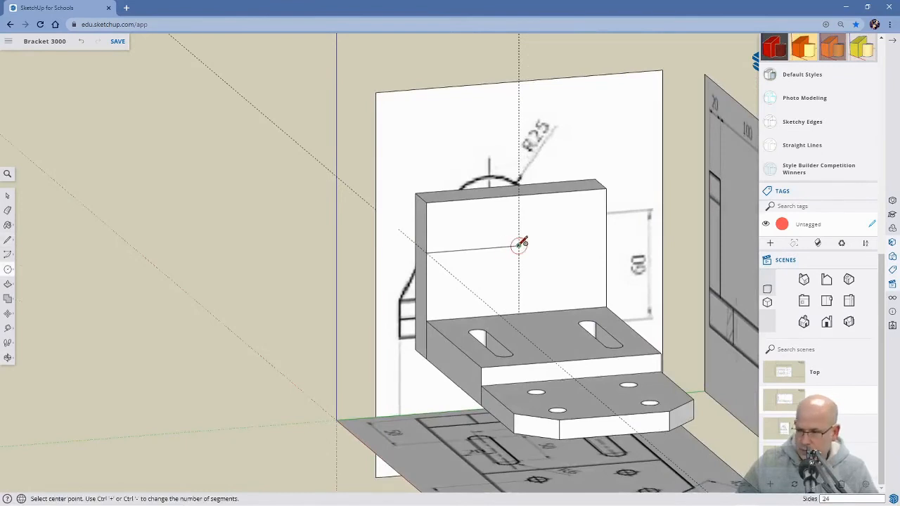
{"action": "key", "text": "o"}
{"action": "left_click_drag", "start_coordinate": [429, 239], "coordinate": [460, 255]}
{"action": "key", "text": "c"}
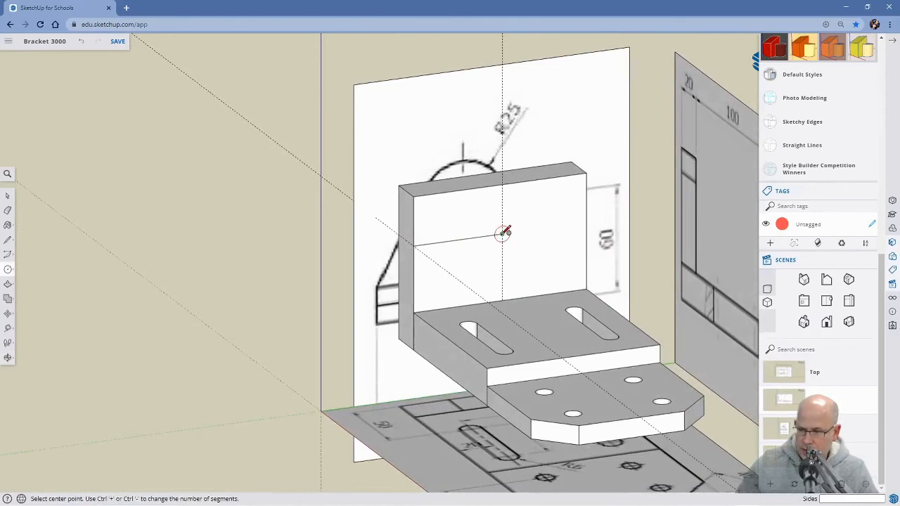
{"action": "left_click", "coordinate": [502, 233]}
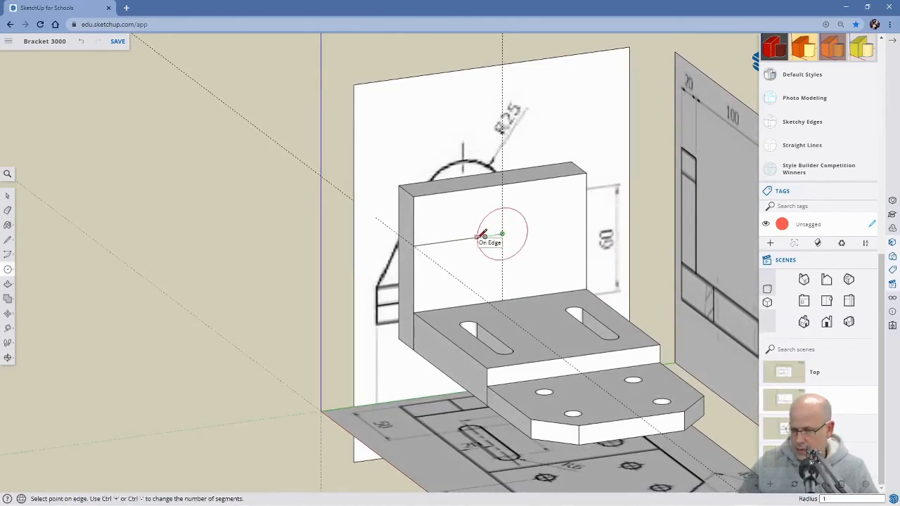
{"action": "left_click", "coordinate": [483, 235]}
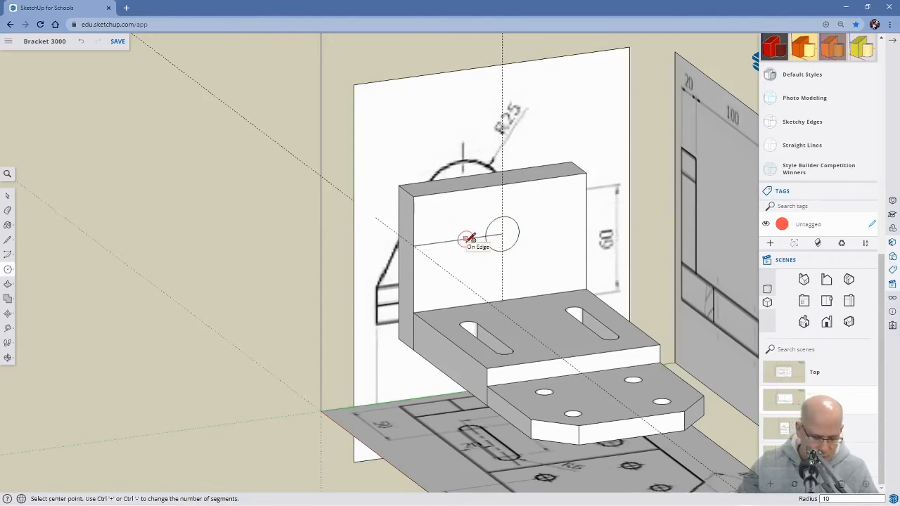
Draw a 50 mm horizontal line from the circle's centre to the far vertical edge of the upright plate.
{"action": "key", "text": "e"}
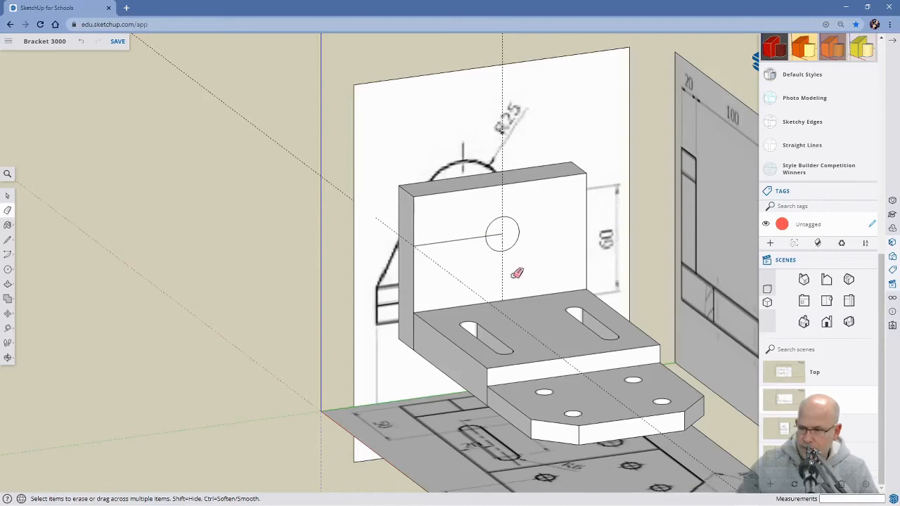
{"action": "mouse_move", "coordinate": [518, 282]}
{"action": "middle_mouse_down"}
{"action": "mouse_move", "coordinate": [497, 283]}
{"action": "mouse_move", "coordinate": [643, 252]}
{"action": "middle_mouse_up"}
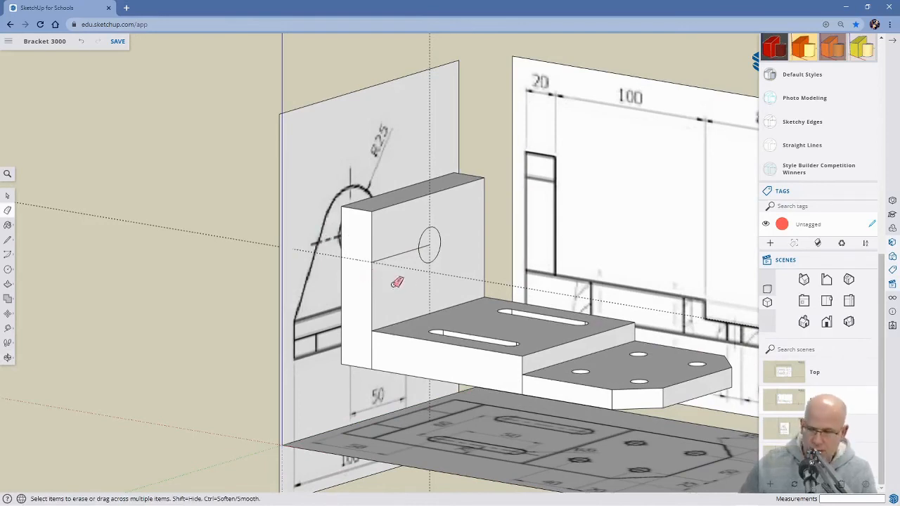
{"action": "key", "text": "l"}
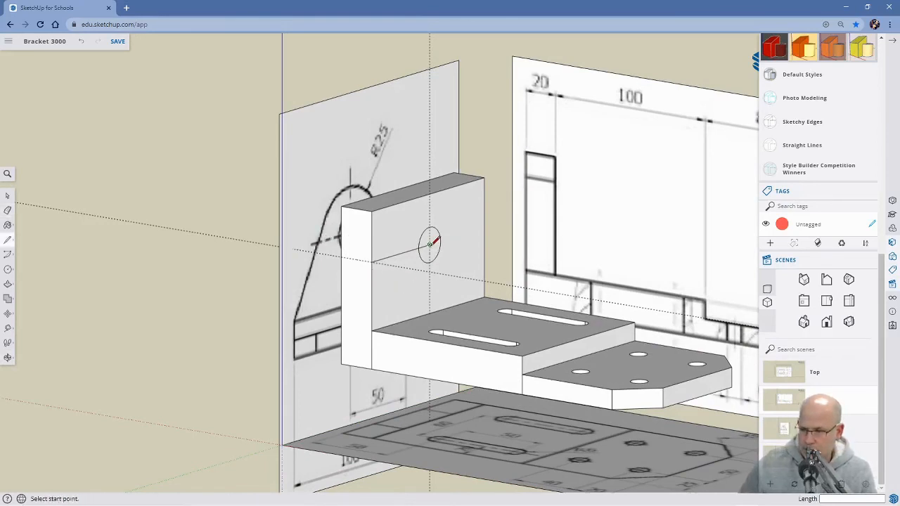
{"action": "left_click", "coordinate": [430, 244]}
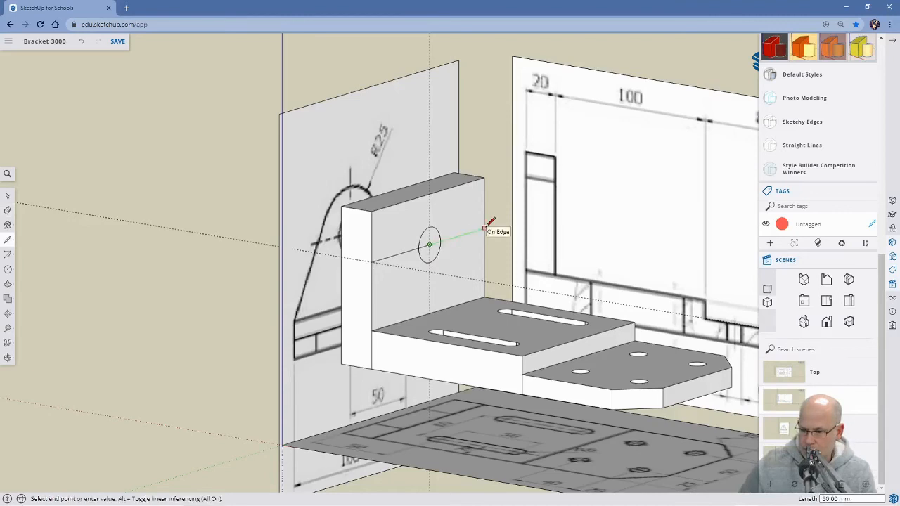
{"action": "left_click", "coordinate": [484, 228]}
Clear the line inside the circle and push the circular face about 21 mm through the upright plate to cut the hole.
{"action": "middle_click_drag", "start_coordinate": [503, 261], "coordinate": [375, 324]}
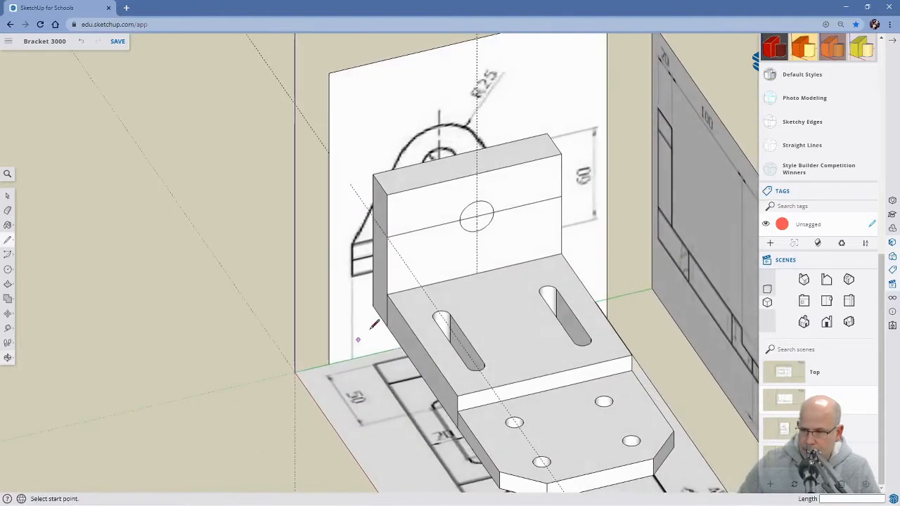
{"action": "middle_click_drag", "start_coordinate": [459, 220], "coordinate": [478, 225]}
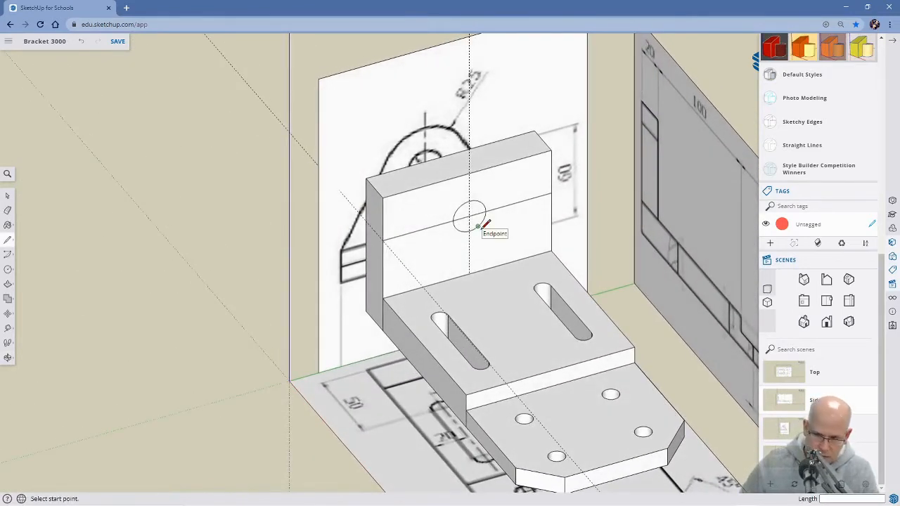
{"action": "key", "text": "e"}
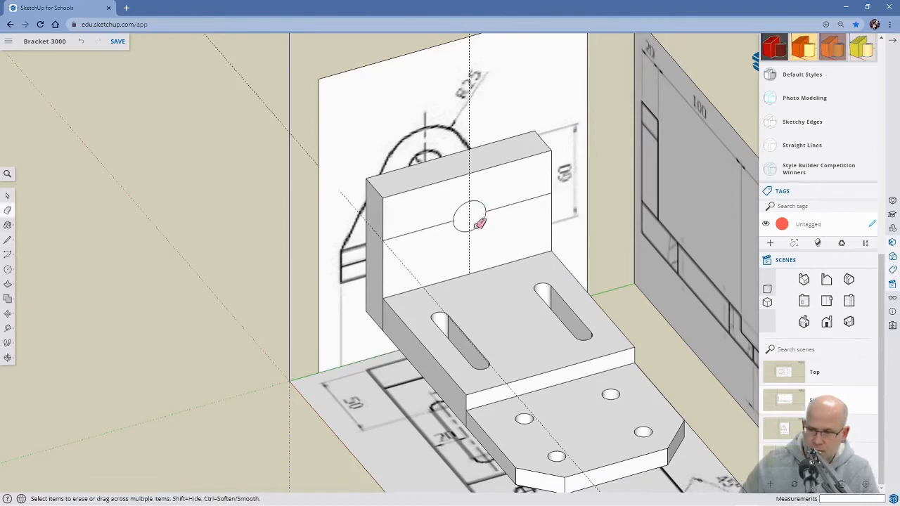
{"action": "key", "text": "p"}
{"action": "left_click", "coordinate": [462, 223]}
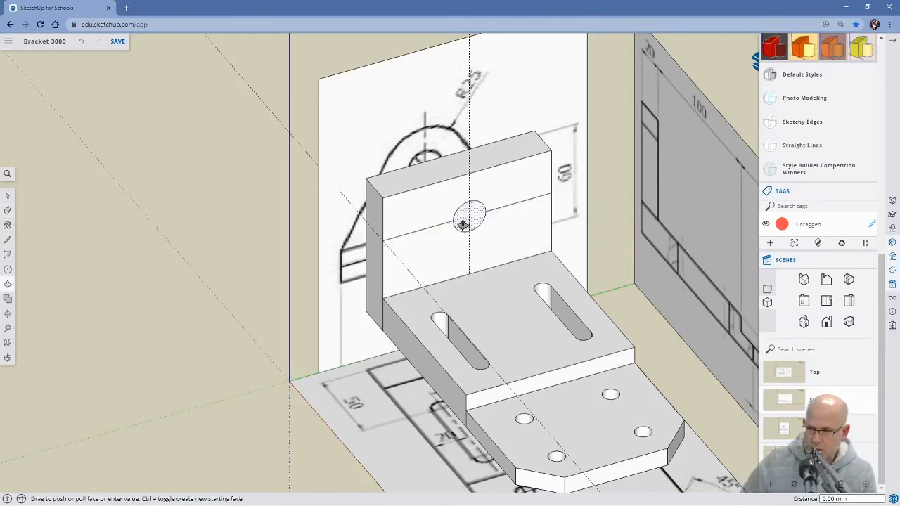
{"action": "middle_click_drag", "start_coordinate": [432, 197], "coordinate": [432, 211]}
{"action": "middle_click_drag", "start_coordinate": [367, 197], "coordinate": [383, 255]}
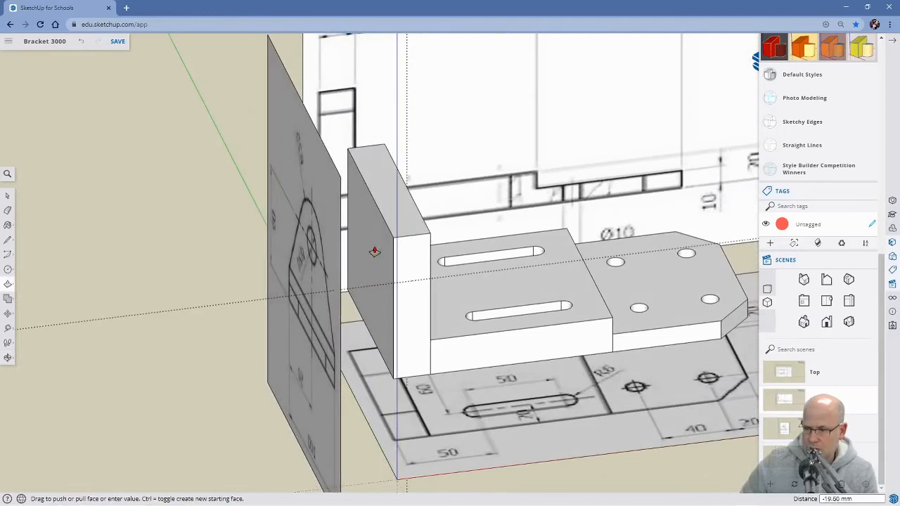
{"action": "left_click", "coordinate": [369, 255]}
{"action": "middle_click_drag", "start_coordinate": [492, 235], "coordinate": [416, 201]}
{"action": "scroll", "coordinate": [419, 209], "scroll_direction": "down", "scroll_amount": 5}
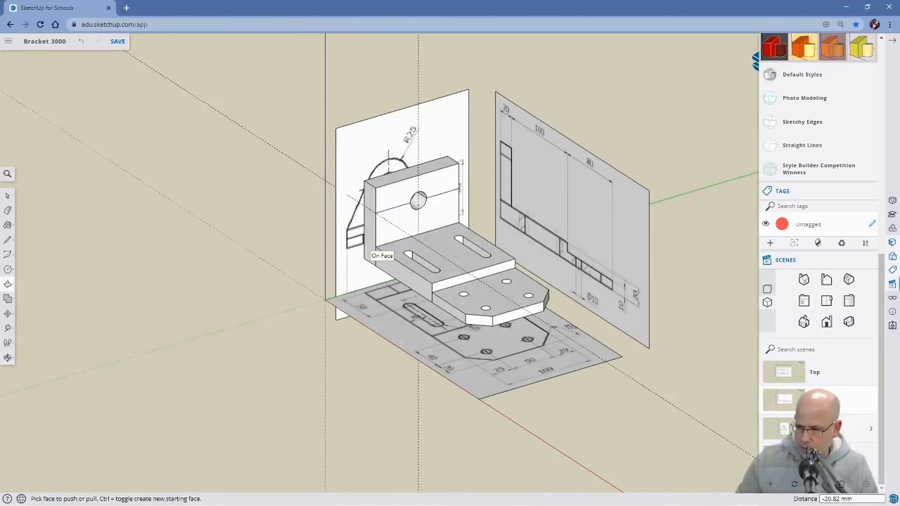
Examine the upright plate and its hole against the rounded outline on the drawing behind it.
{"action": "left_click", "coordinate": [793, 426]}
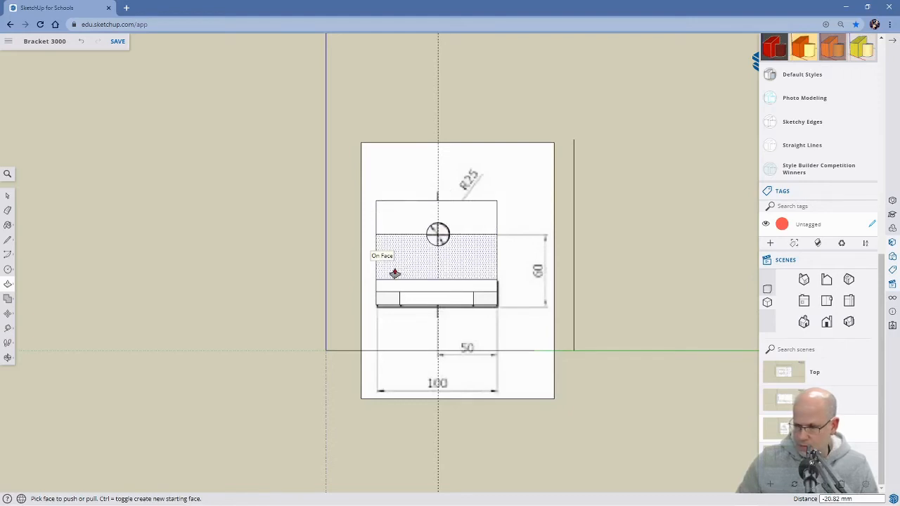
{"action": "middle_click_drag", "start_coordinate": [393, 270], "coordinate": [552, 286]}
{"action": "middle_click_drag", "start_coordinate": [412, 288], "coordinate": [531, 360]}
{"action": "middle_click_drag", "start_coordinate": [337, 281], "coordinate": [418, 266]}
{"action": "key", "text": "p"}
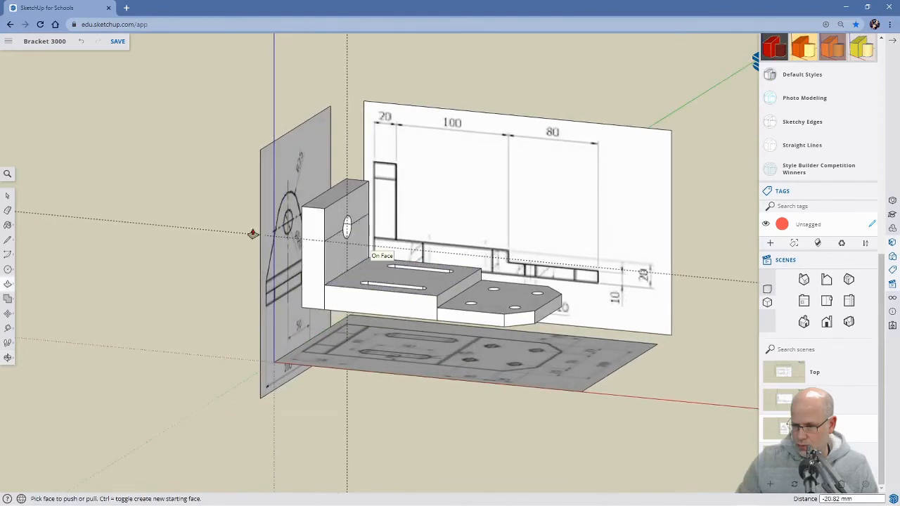
{"action": "scroll", "coordinate": [296, 241], "scroll_direction": "up", "scroll_amount": 4}
{"action": "mouse_move", "coordinate": [296, 241]}
{"action": "middle_mouse_down"}
{"action": "mouse_move", "coordinate": [338, 246]}
{"action": "mouse_move", "coordinate": [358, 258]}
{"action": "mouse_move", "coordinate": [403, 252]}
{"action": "mouse_move", "coordinate": [365, 255]}
{"action": "mouse_move", "coordinate": [334, 239]}
{"action": "mouse_move", "coordinate": [296, 245]}
{"action": "mouse_move", "coordinate": [452, 258]}
{"action": "mouse_move", "coordinate": [419, 233]}
{"action": "mouse_move", "coordinate": [436, 228]}
{"action": "middle_mouse_up"}
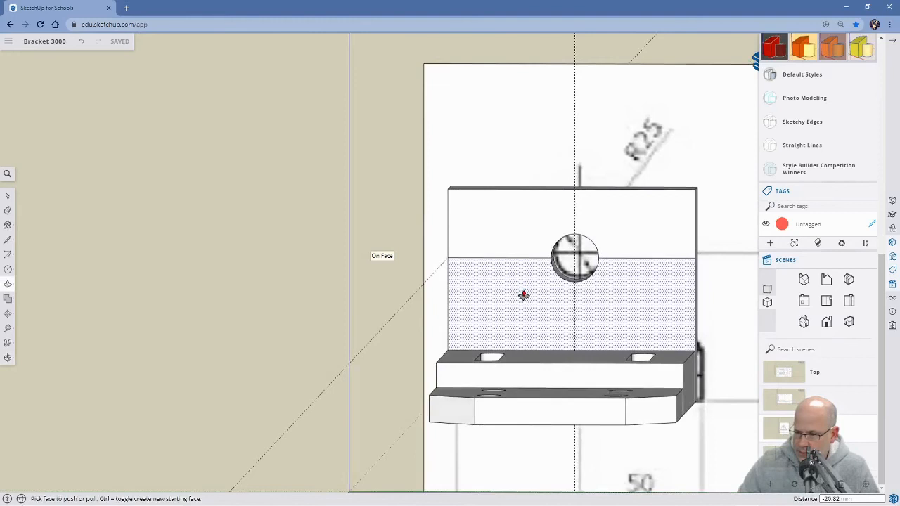
Draw sloping lines of about 85 mm and 84 mm joining the front face's two base corners to the vertical guide at its top edge.
{"action": "key", "text": "l"}
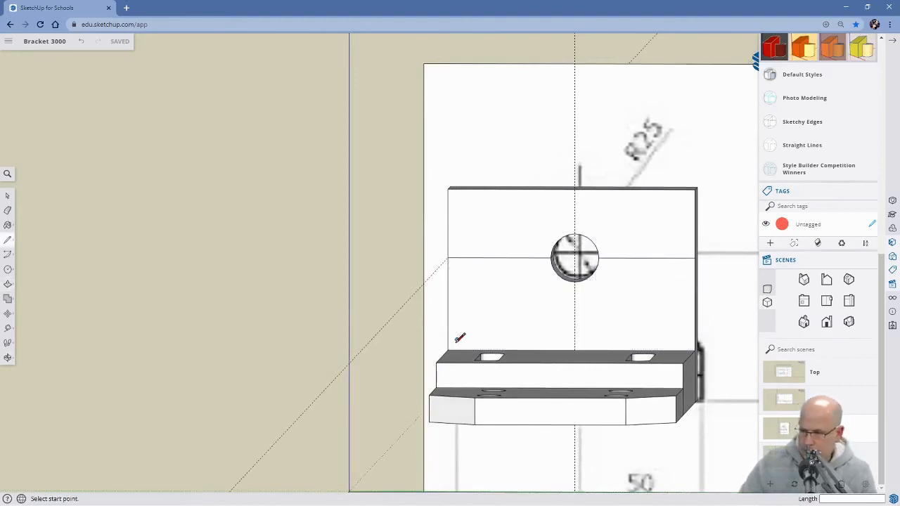
{"action": "left_click", "coordinate": [448, 349]}
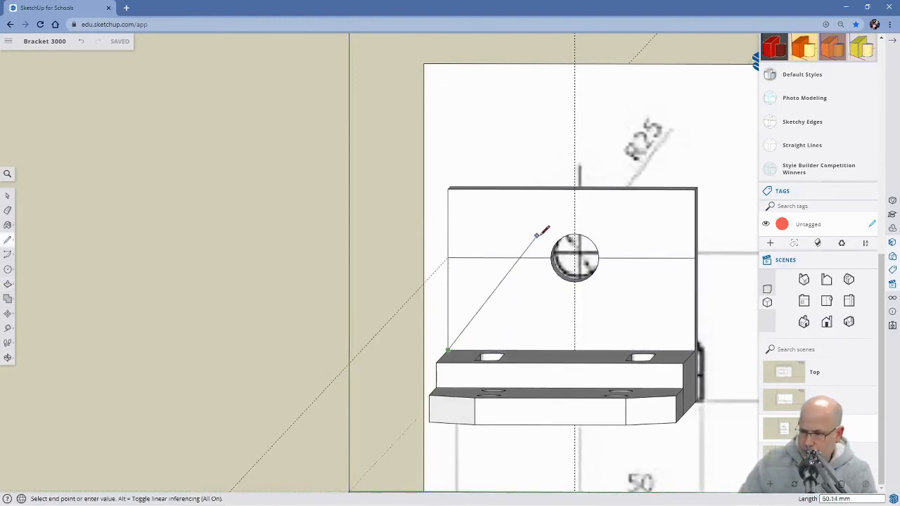
{"action": "left_click", "coordinate": [577, 187]}
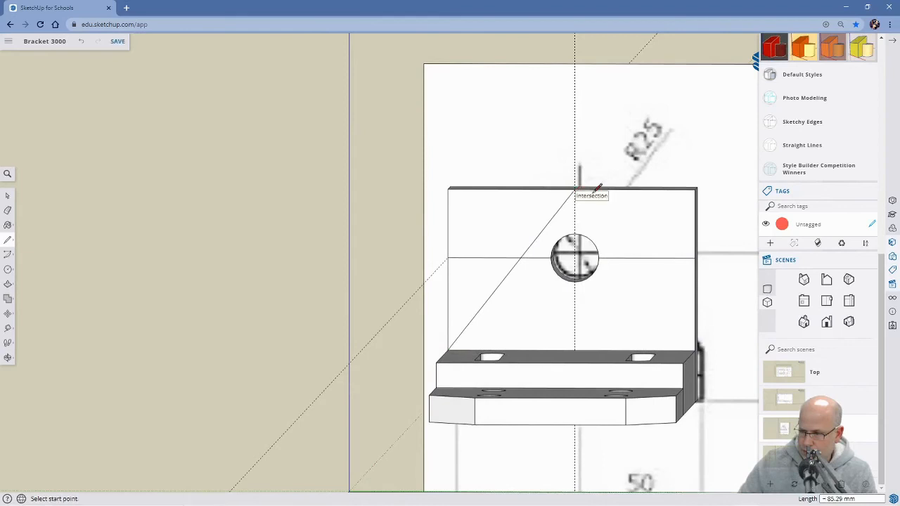
{"action": "left_click", "coordinate": [576, 188]}
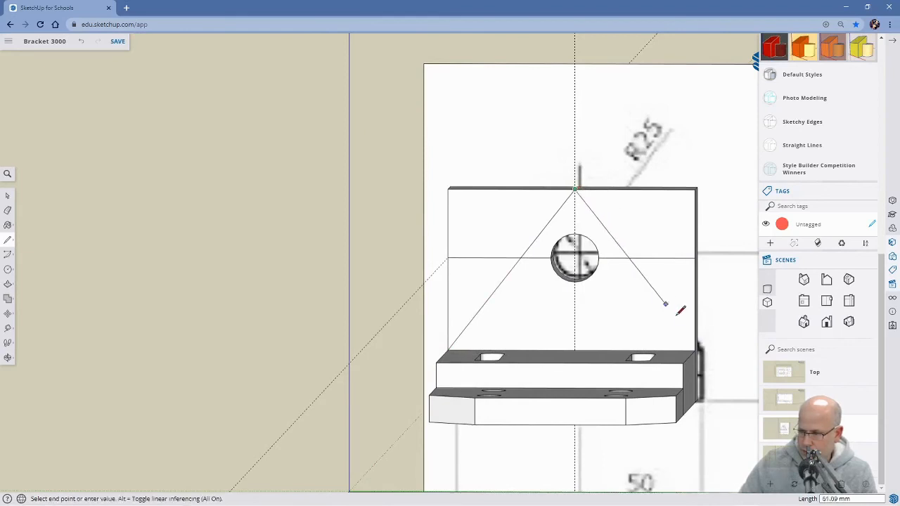
{"action": "left_click", "coordinate": [695, 350]}
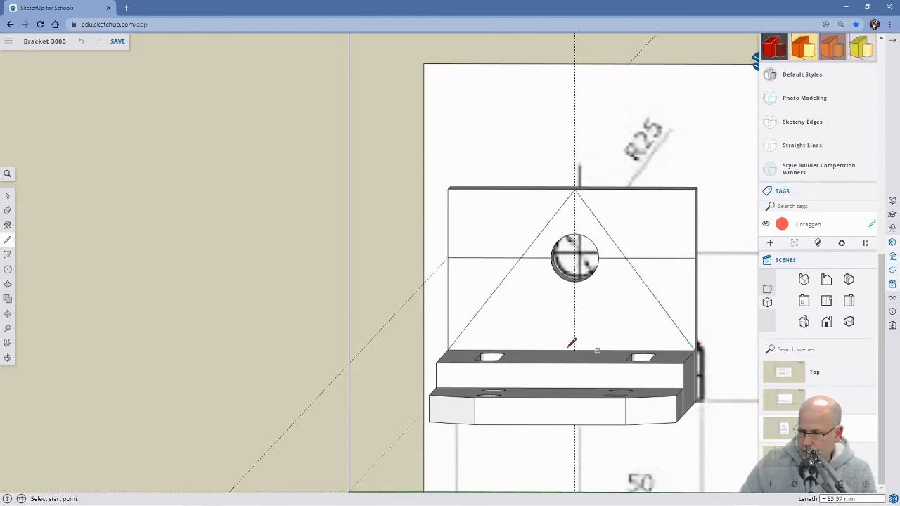
Draw lines from the midpoints of the horizontal line's outer segments to the front face's base corners, the first about 41 mm long.
{"action": "scroll", "coordinate": [547, 348], "scroll_direction": "down", "scroll_amount": 4}
{"action": "middle_click_drag", "start_coordinate": [524, 368], "coordinate": [562, 399]}
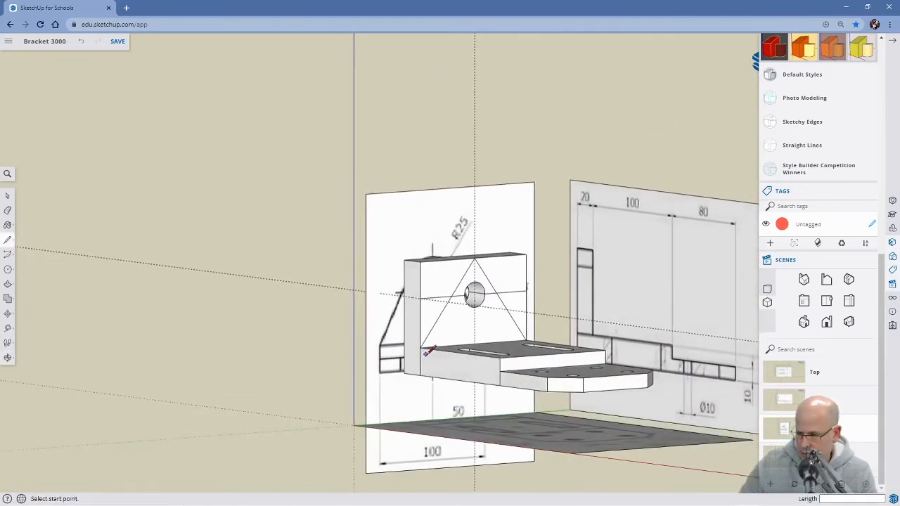
{"action": "mouse_move", "coordinate": [421, 350]}
{"action": "middle_mouse_down"}
{"action": "mouse_move", "coordinate": [511, 373]}
{"action": "mouse_move", "coordinate": [427, 355]}
{"action": "middle_mouse_up"}
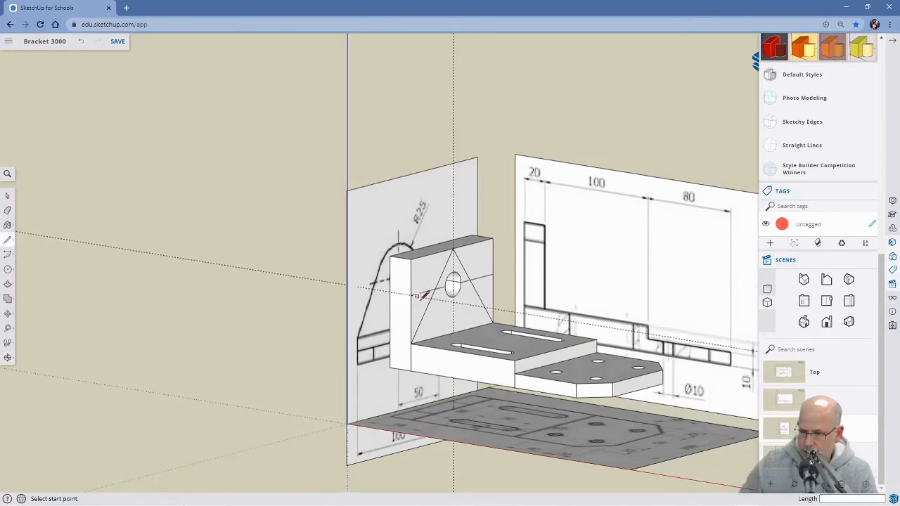
{"action": "scroll", "coordinate": [447, 312], "scroll_direction": "up", "scroll_amount": 3}
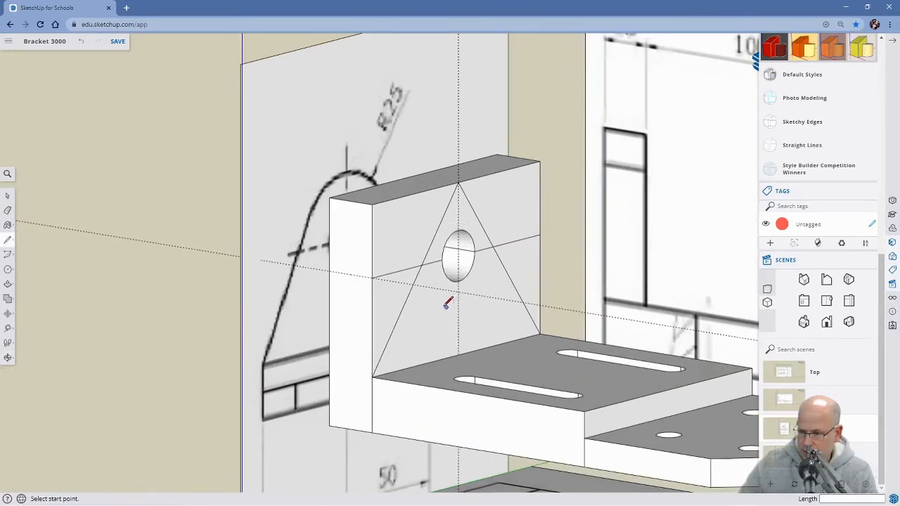
{"action": "left_click", "coordinate": [397, 272]}
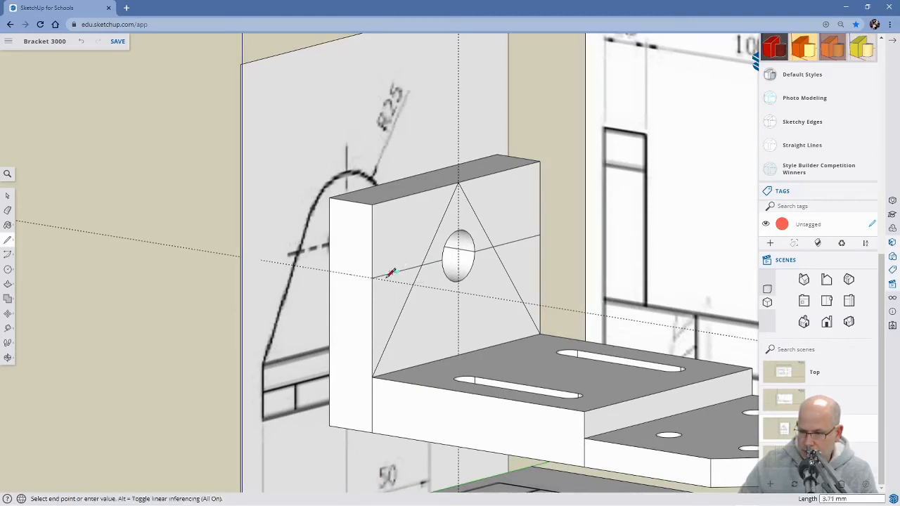
{"action": "left_click", "coordinate": [374, 375]}
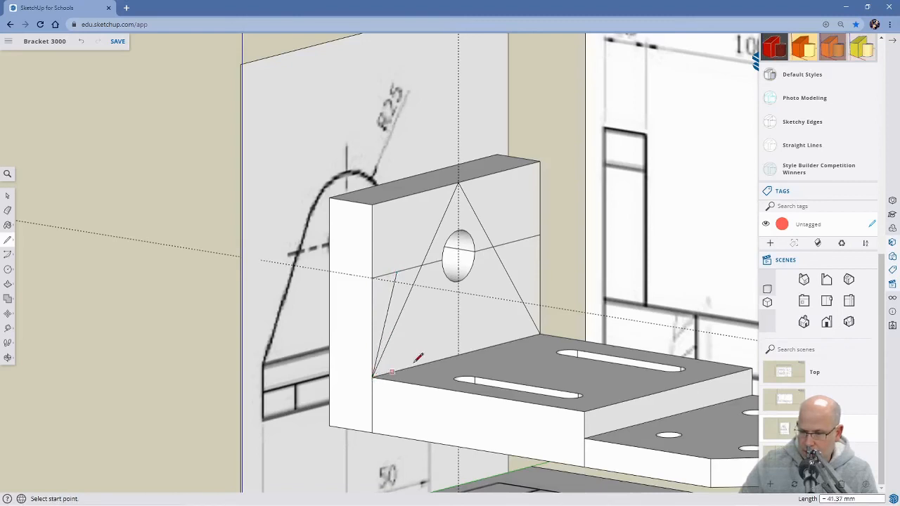
{"action": "left_click", "coordinate": [518, 240]}
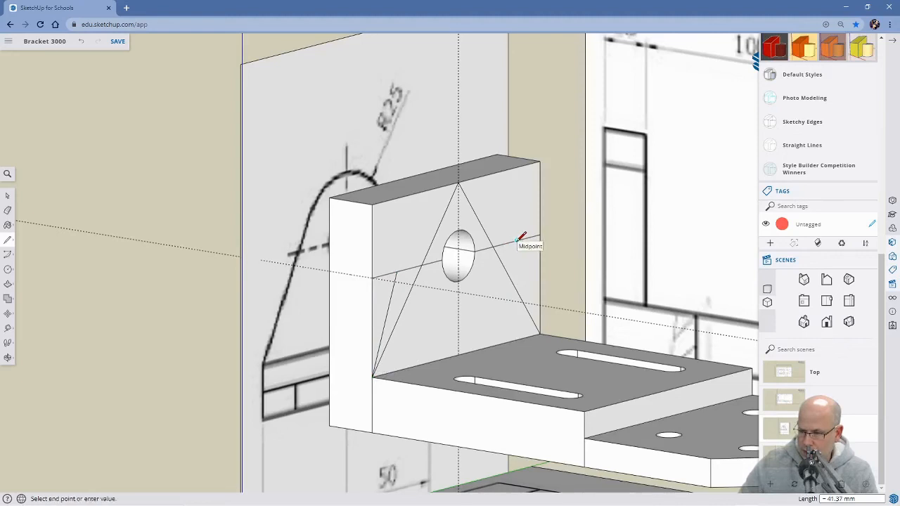
{"action": "left_click", "coordinate": [541, 330]}
Draw a two-point arc between the upper ends of the two short sloping lines, with a bulge of about 28 mm to the triangle's apex.
{"action": "mouse_move", "coordinate": [572, 297]}
{"action": "middle_mouse_down"}
{"action": "mouse_move", "coordinate": [511, 307]}
{"action": "mouse_move", "coordinate": [417, 292]}
{"action": "mouse_move", "coordinate": [394, 255]}
{"action": "mouse_move", "coordinate": [349, 273]}
{"action": "mouse_move", "coordinate": [269, 282]}
{"action": "middle_mouse_up"}
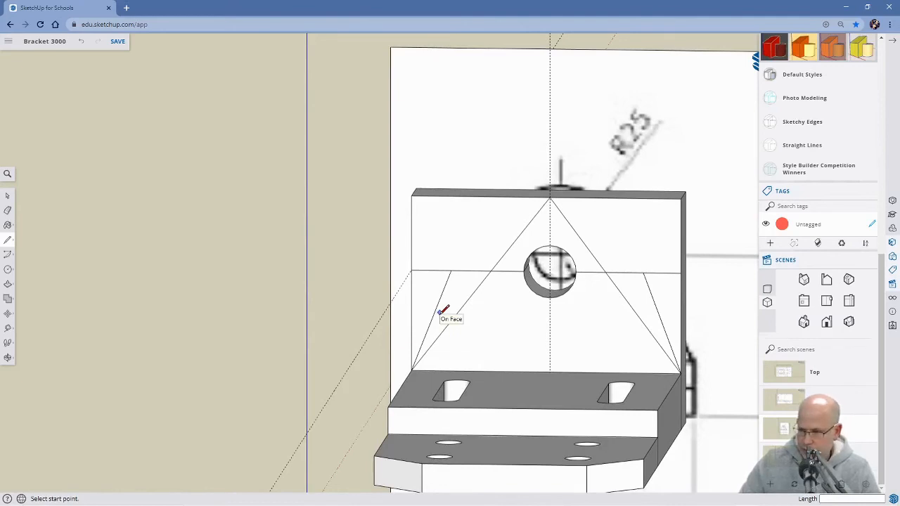
{"action": "mouse_move", "coordinate": [443, 298]}
{"action": "middle_mouse_down"}
{"action": "mouse_move", "coordinate": [408, 274]}
{"action": "mouse_move", "coordinate": [488, 291]}
{"action": "mouse_move", "coordinate": [516, 237]}
{"action": "mouse_move", "coordinate": [536, 263]}
{"action": "mouse_move", "coordinate": [502, 281]}
{"action": "mouse_move", "coordinate": [297, 283]}
{"action": "mouse_move", "coordinate": [306, 283]}
{"action": "middle_mouse_up"}
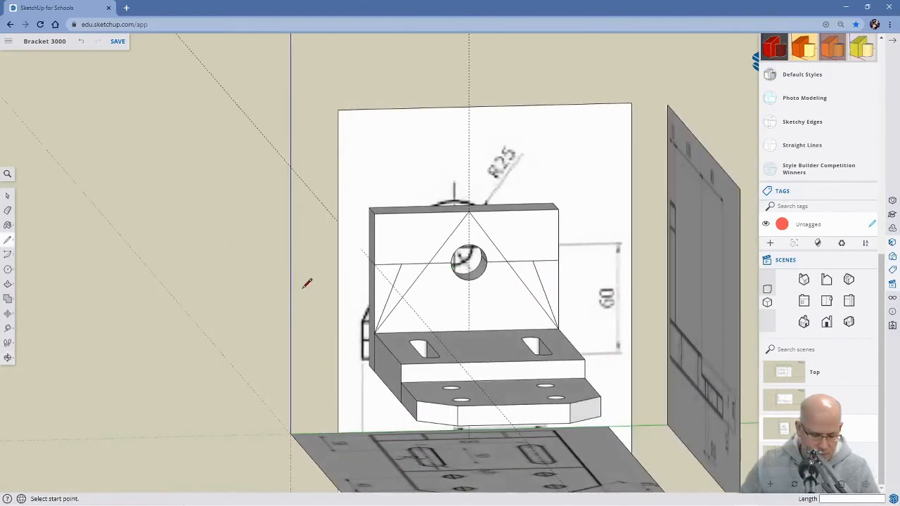
{"action": "key", "text": "c"}
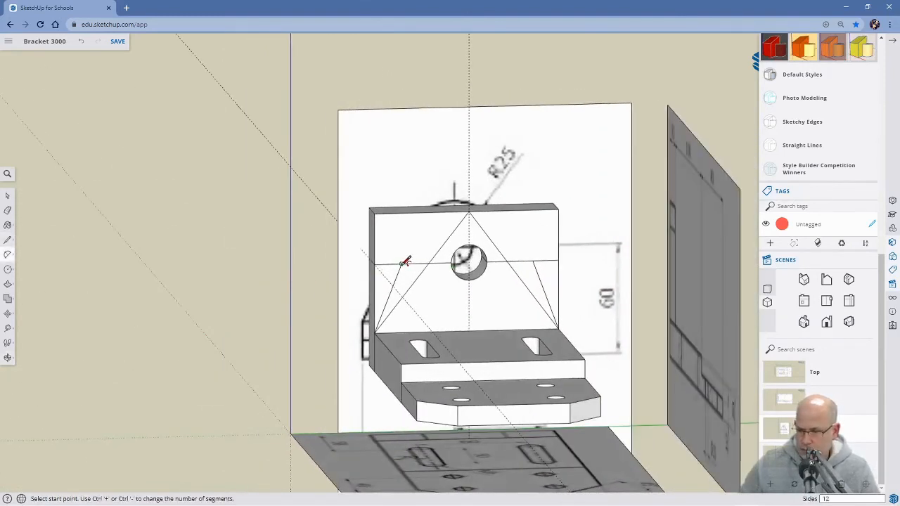
{"action": "left_click", "coordinate": [401, 264]}
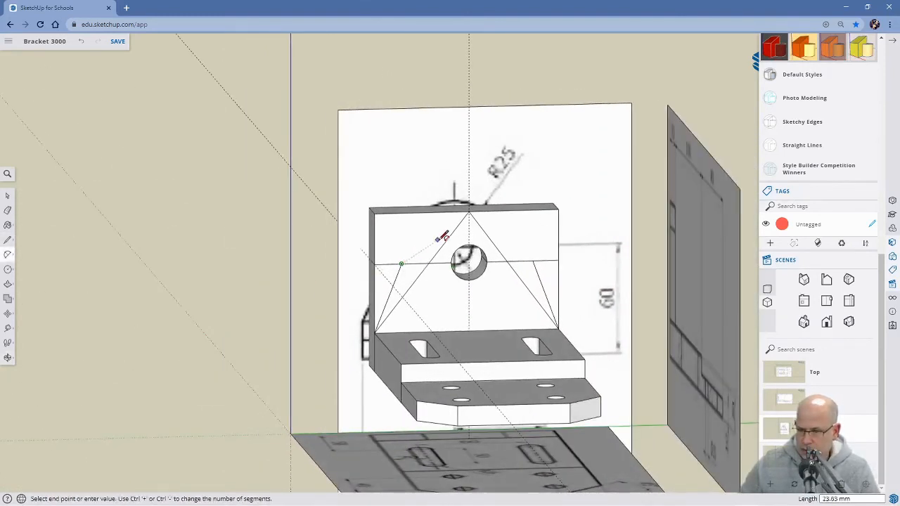
{"action": "left_click", "coordinate": [532, 260]}
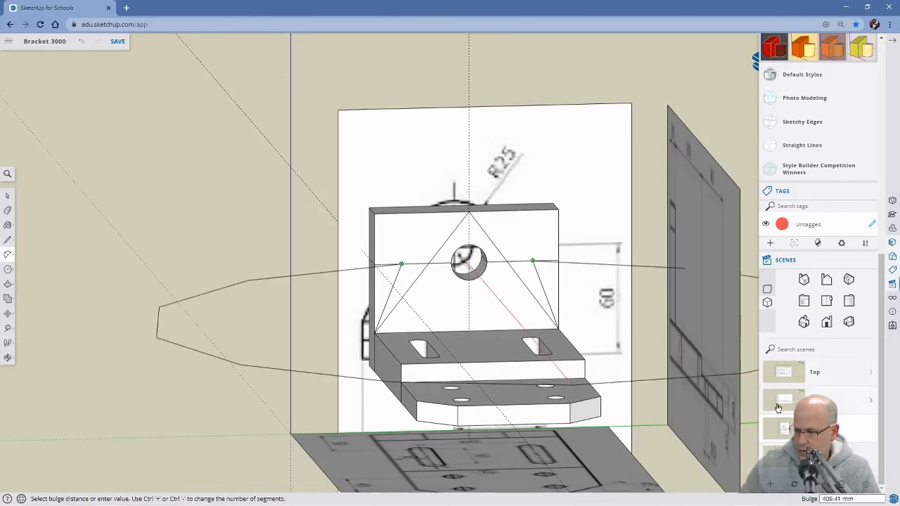
{"action": "left_click", "coordinate": [786, 425]}
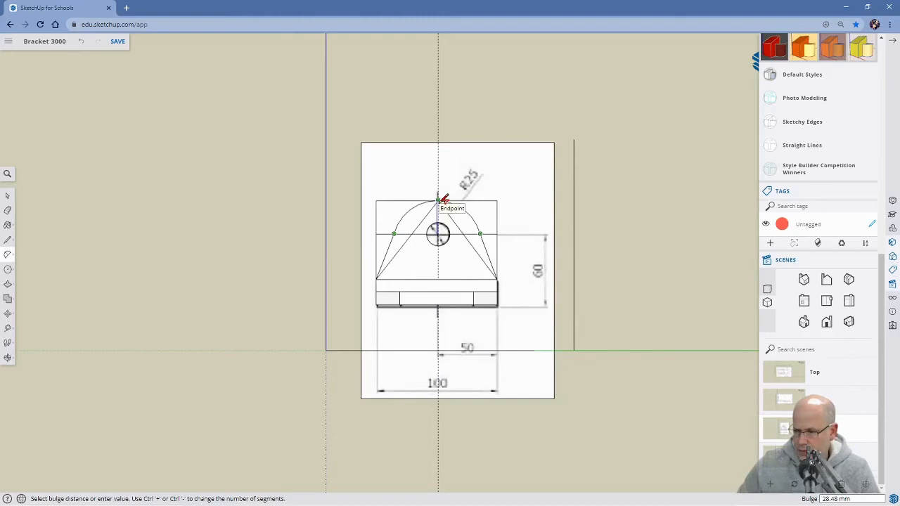
{"action": "left_click", "coordinate": [443, 200]}
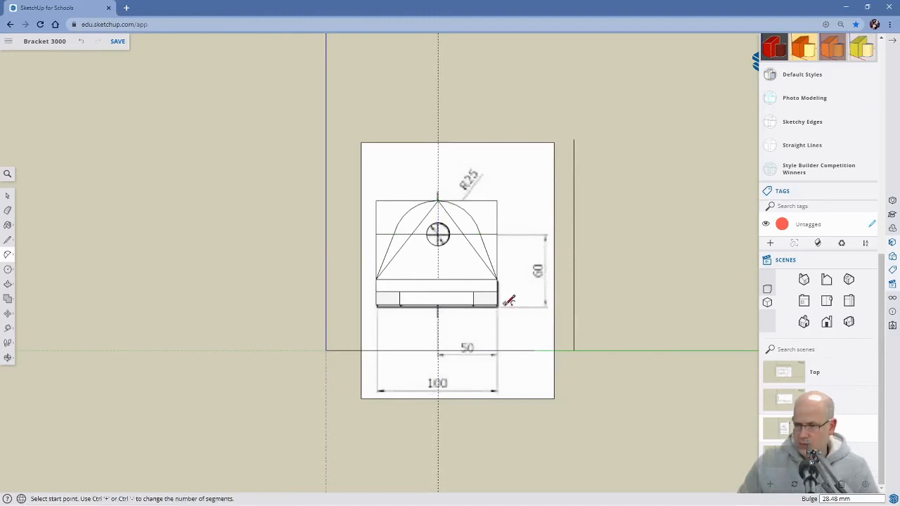
Erase the leftover construction lines around the arc on the upright plate's front face.
{"action": "mouse_move", "coordinate": [509, 294]}
{"action": "middle_mouse_down"}
{"action": "mouse_move", "coordinate": [457, 278]}
{"action": "mouse_move", "coordinate": [562, 302]}
{"action": "mouse_move", "coordinate": [514, 317]}
{"action": "mouse_move", "coordinate": [548, 312]}
{"action": "mouse_move", "coordinate": [500, 301]}
{"action": "mouse_move", "coordinate": [517, 299]}
{"action": "middle_mouse_up"}
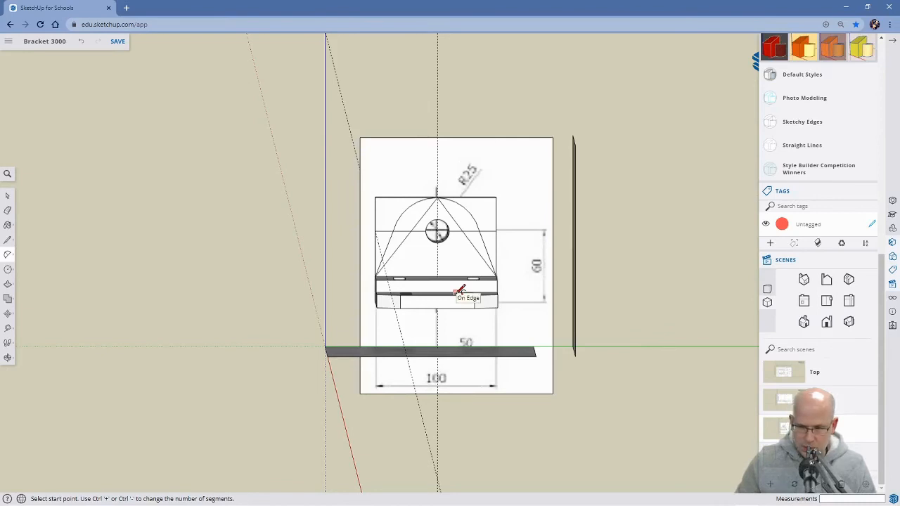
{"action": "key", "text": "e"}
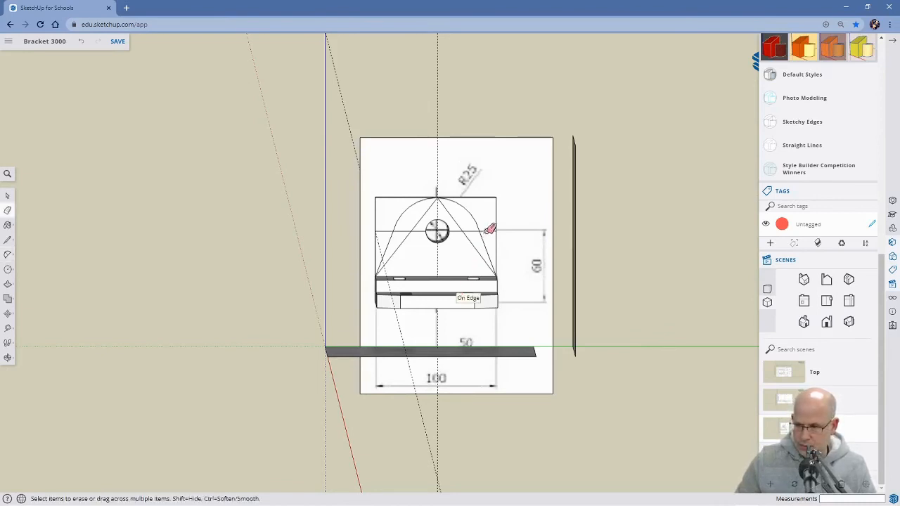
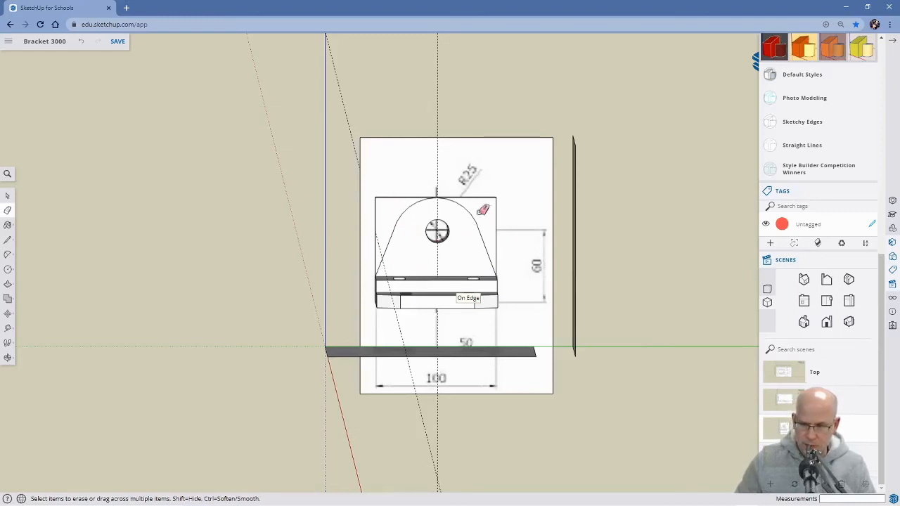
Push the two waste corner faces beside the arc back 20.82 mm to cut the upright plate's rounded, tapered outline.
{"action": "key", "text": "p"}
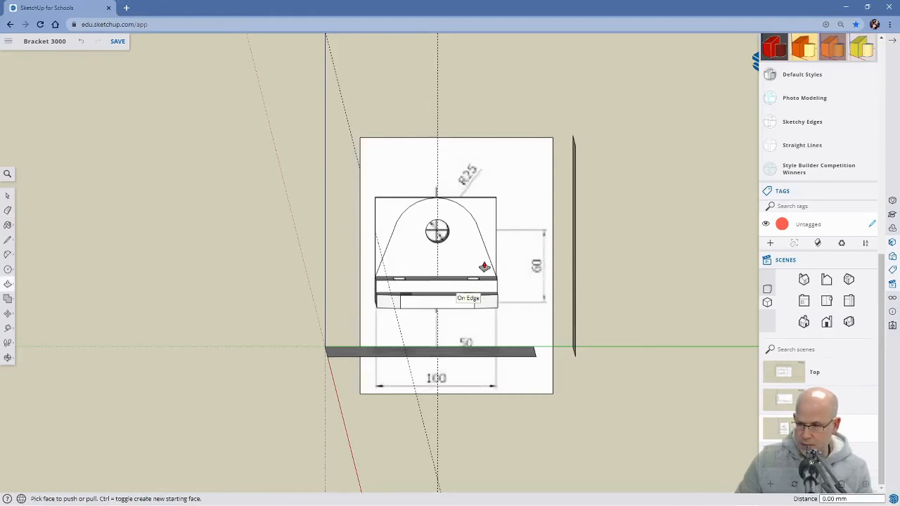
{"action": "left_click", "coordinate": [488, 229]}
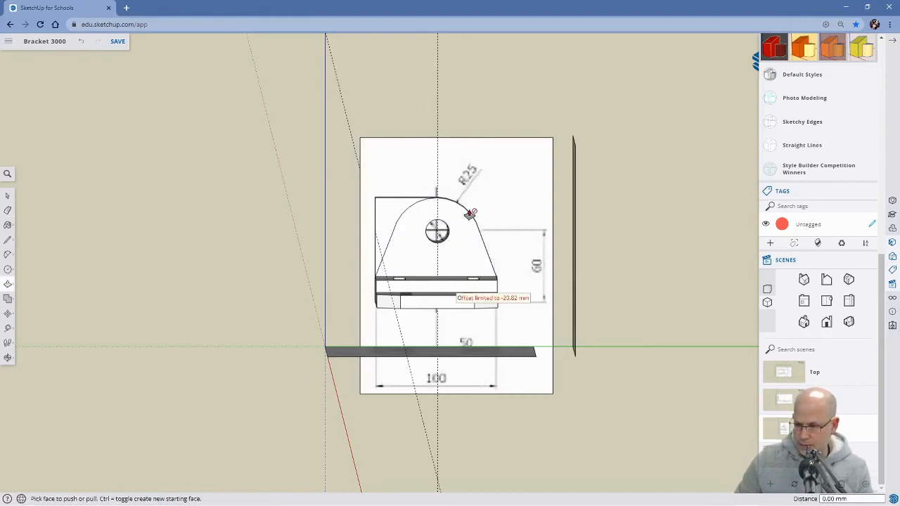
{"action": "double_click", "coordinate": [386, 224]}
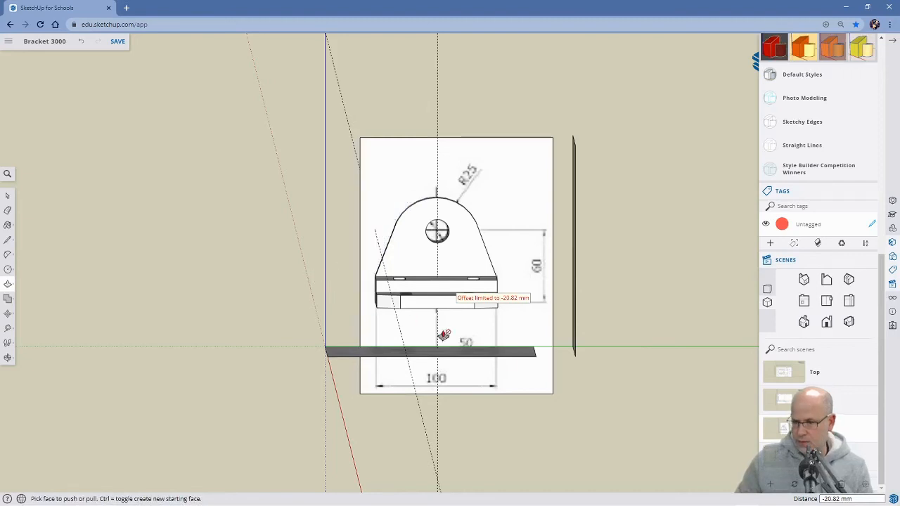
{"action": "middle_click_drag", "start_coordinate": [567, 326], "coordinate": [379, 158]}
{"action": "middle_click_drag", "start_coordinate": [563, 403], "coordinate": [602, 281]}
{"action": "mouse_move", "coordinate": [269, 274]}
{"action": "middle_mouse_down"}
{"action": "mouse_move", "coordinate": [290, 275]}
{"action": "mouse_move", "coordinate": [225, 279]}
{"action": "mouse_move", "coordinate": [390, 265]}
{"action": "mouse_move", "coordinate": [408, 278]}
{"action": "mouse_move", "coordinate": [418, 301]}
{"action": "mouse_move", "coordinate": [410, 417]}
{"action": "middle_mouse_up"}
{"action": "middle_click_drag", "start_coordinate": [407, 205], "coordinate": [415, 231]}
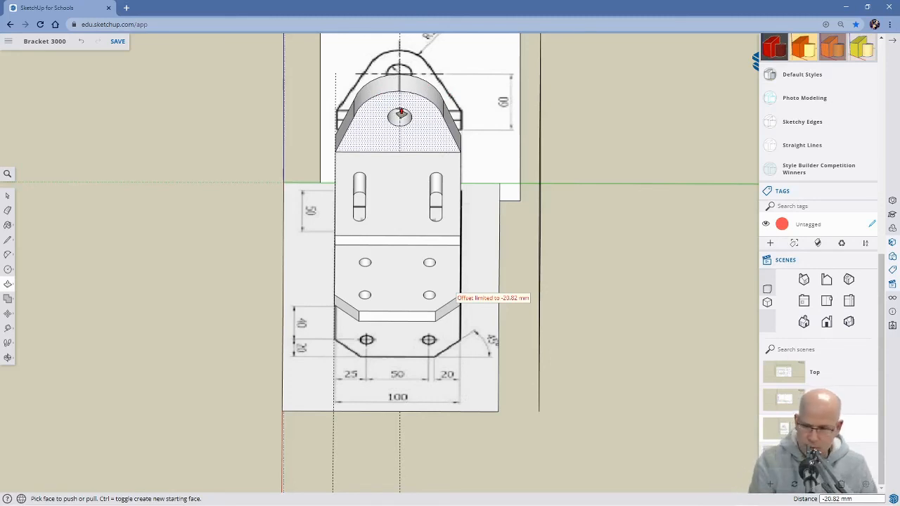
Undo the corner cuts, arc and sloping lines on the upright plate, back to the through hole with its horizontal line.
{"action": "key", "text": "Escape"}
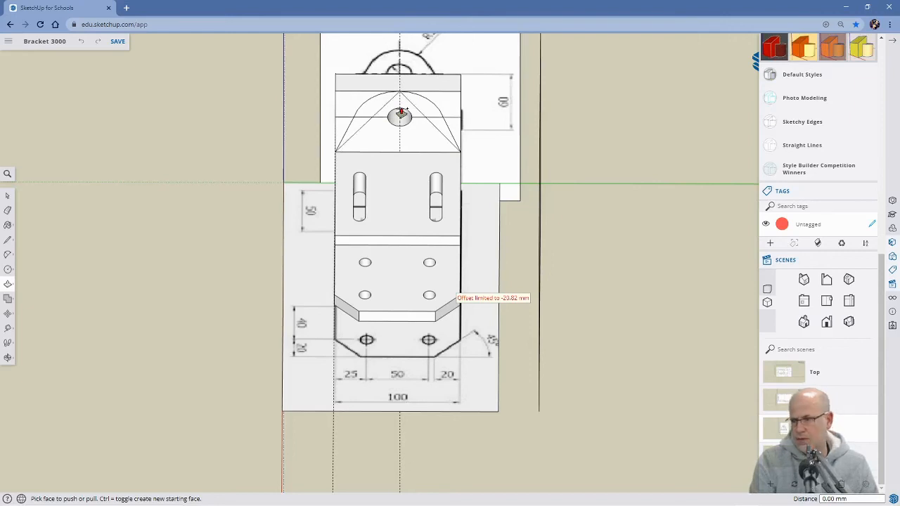
{"action": "mouse_move", "coordinate": [400, 225]}
{"action": "middle_mouse_down"}
{"action": "mouse_move", "coordinate": [405, 239]}
{"action": "mouse_move", "coordinate": [381, 145]}
{"action": "mouse_move", "coordinate": [385, 93]}
{"action": "mouse_move", "coordinate": [359, 223]}
{"action": "mouse_move", "coordinate": [386, 249]}
{"action": "mouse_move", "coordinate": [453, 260]}
{"action": "middle_mouse_up"}
{"action": "middle_click_drag", "start_coordinate": [311, 239], "coordinate": [318, 247]}
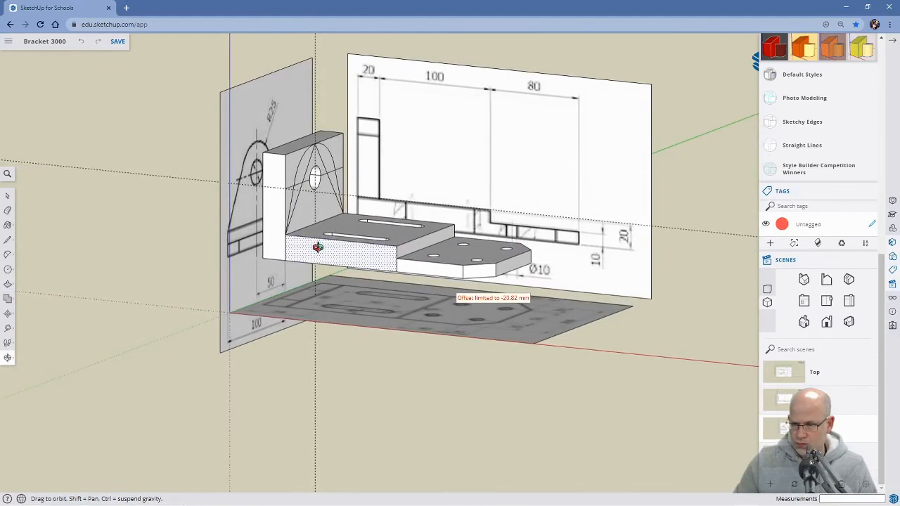
{"action": "middle_click_drag", "start_coordinate": [318, 246], "coordinate": [202, 276]}
{"action": "mouse_move", "coordinate": [421, 250]}
{"action": "middle_mouse_down"}
{"action": "mouse_move", "coordinate": [433, 249]}
{"action": "mouse_move", "coordinate": [345, 255]}
{"action": "mouse_move", "coordinate": [344, 264]}
{"action": "middle_mouse_up"}
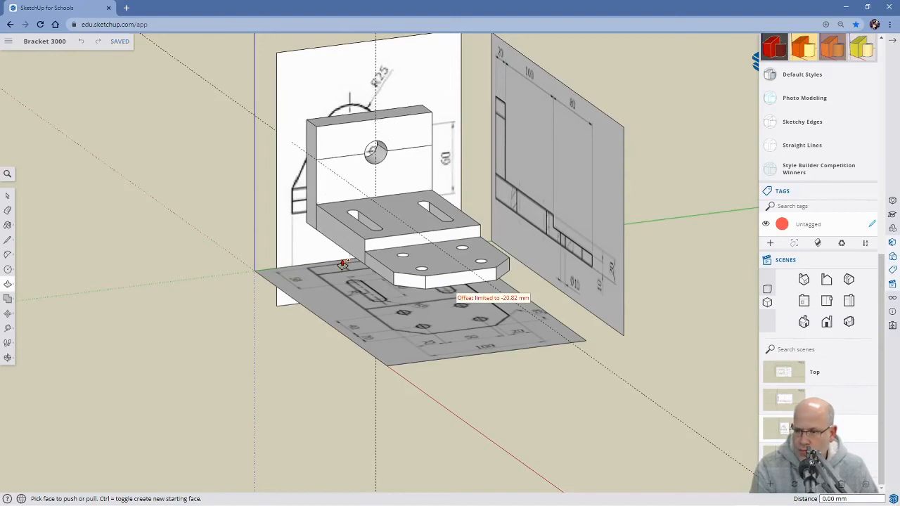
{"action": "key", "text": "ctrl+z"}
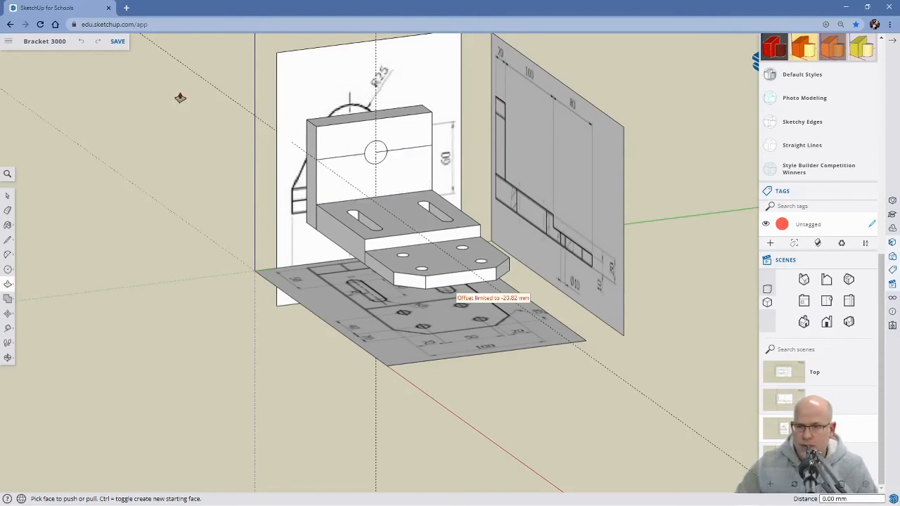
{"action": "left_click", "coordinate": [101, 43]}
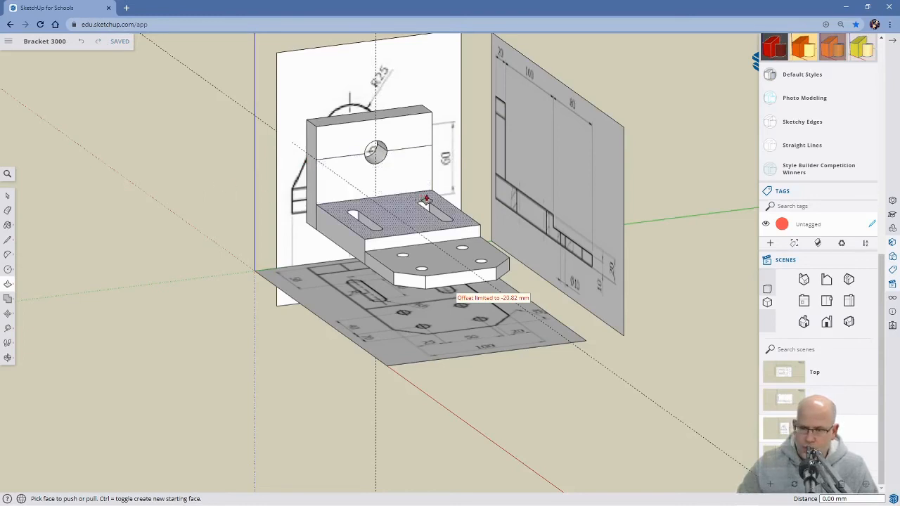
Restore the saved front-view scene and turn on X-ray face transparency.
{"action": "mouse_move", "coordinate": [426, 199]}
{"action": "middle_mouse_down"}
{"action": "mouse_move", "coordinate": [347, 161]}
{"action": "mouse_move", "coordinate": [335, 144]}
{"action": "mouse_move", "coordinate": [374, 125]}
{"action": "middle_mouse_up"}
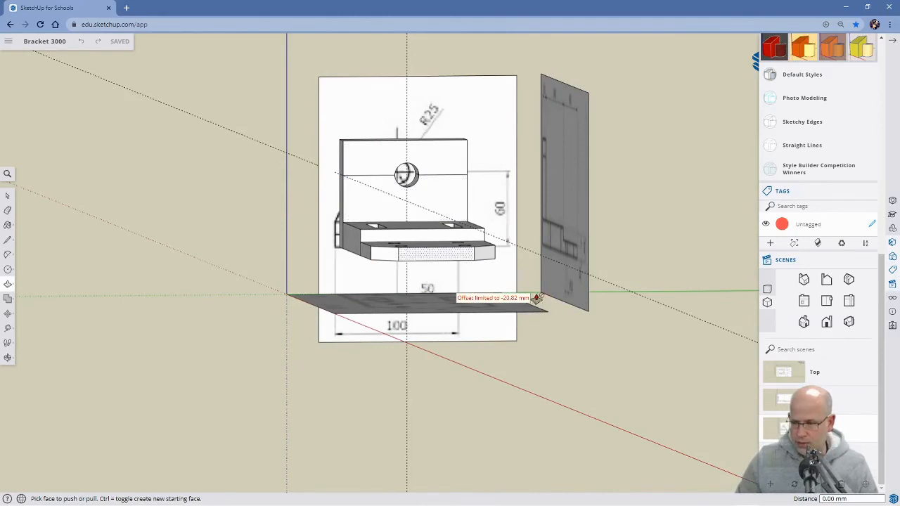
{"action": "left_click", "coordinate": [789, 430]}
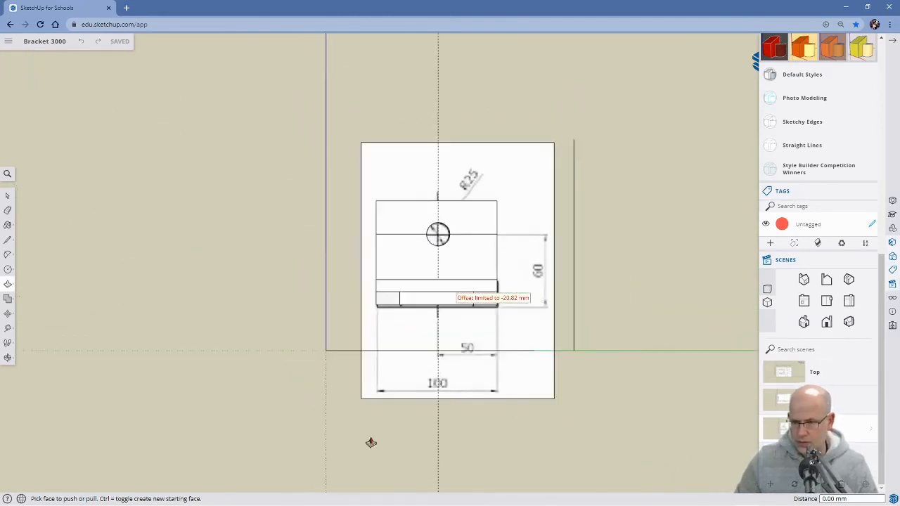
{"action": "left_click", "coordinate": [7, 173]}
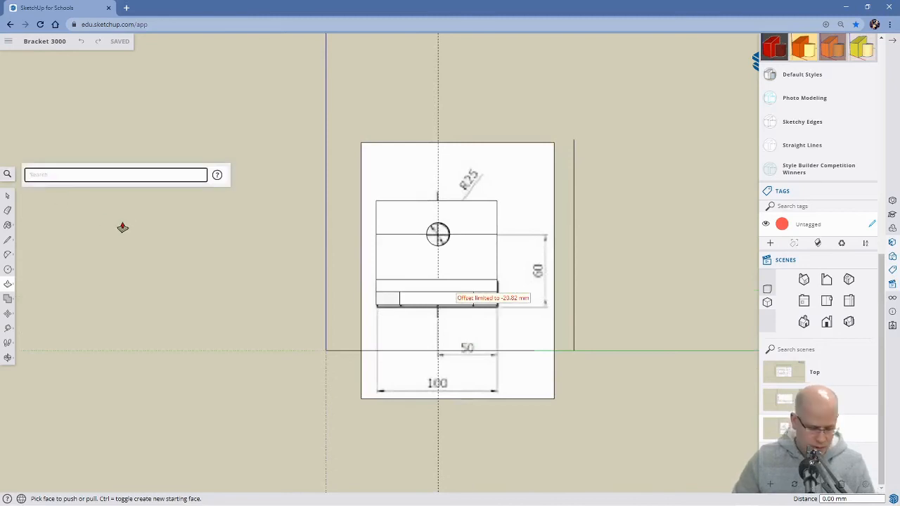
{"action": "type", "text": "x"}
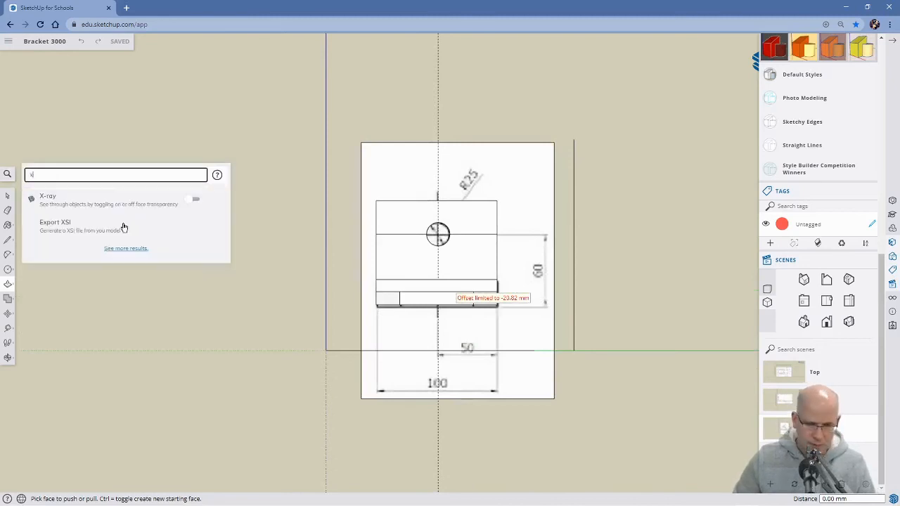
{"action": "left_click", "coordinate": [188, 201]}
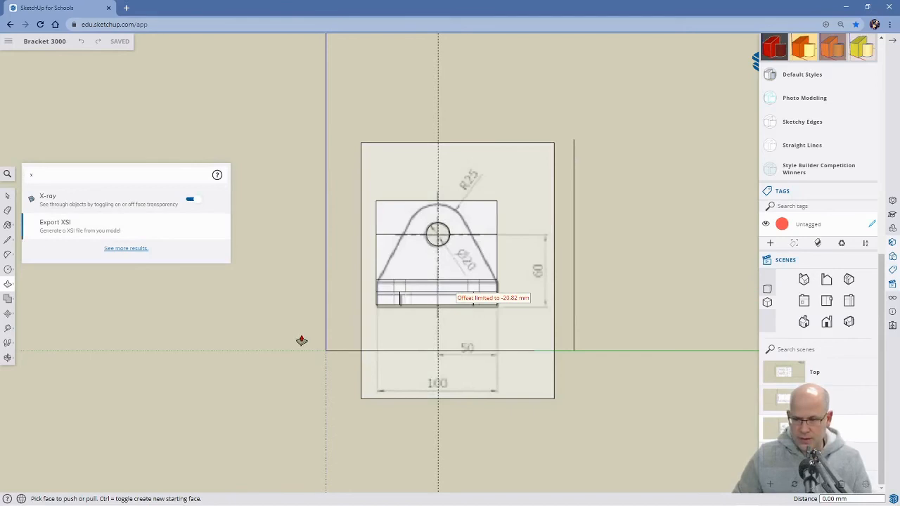
Erase the horizontal line segments on both sides of the upright plate's hole.
{"action": "scroll", "coordinate": [452, 316], "scroll_direction": "up", "scroll_amount": 2}
{"action": "scroll", "coordinate": [452, 318], "scroll_direction": "up", "scroll_amount": 1}
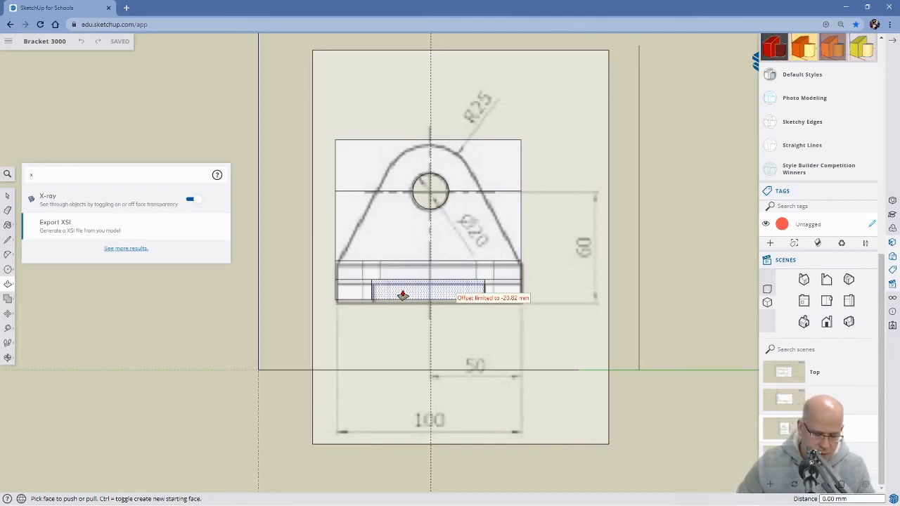
{"action": "key", "text": "e"}
{"action": "left_click", "coordinate": [360, 189]}
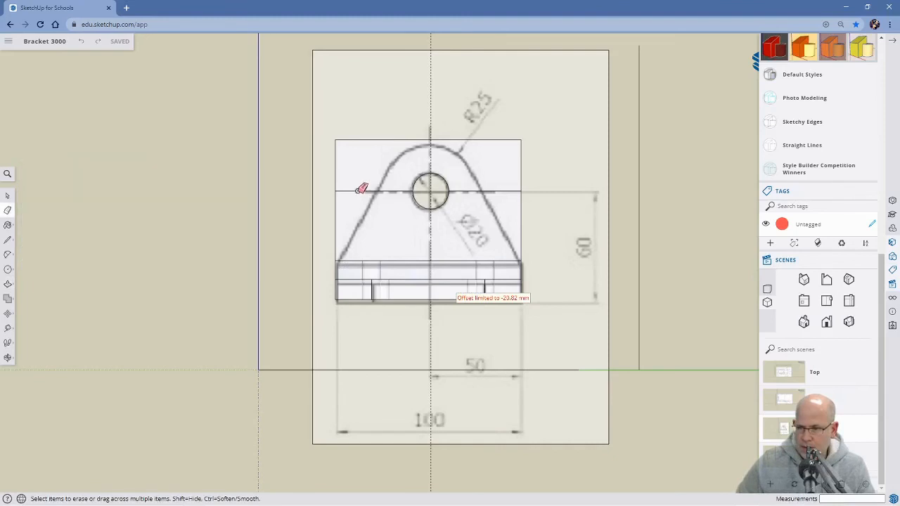
{"action": "left_click", "coordinate": [484, 191]}
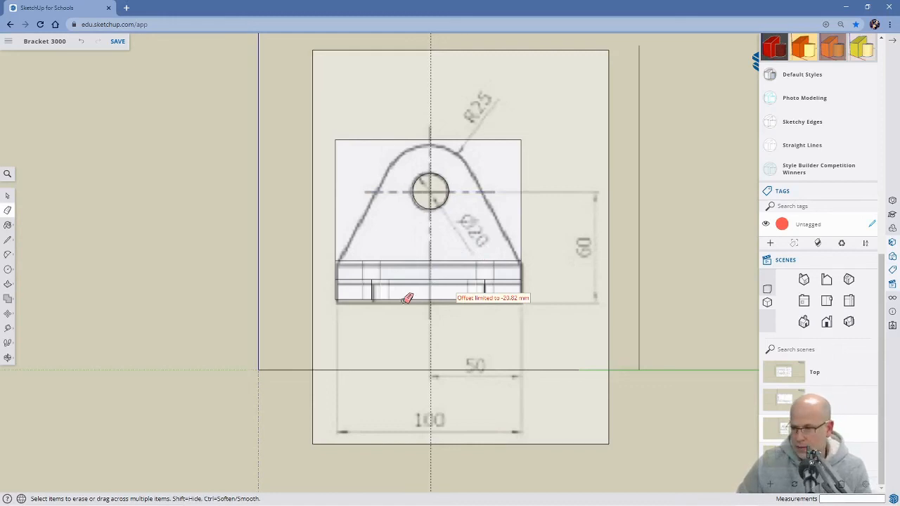
Draw a horizontal line about 29 mm long from the hole's center to the left tapered edge of the reference drawing.
{"action": "key", "text": "l"}
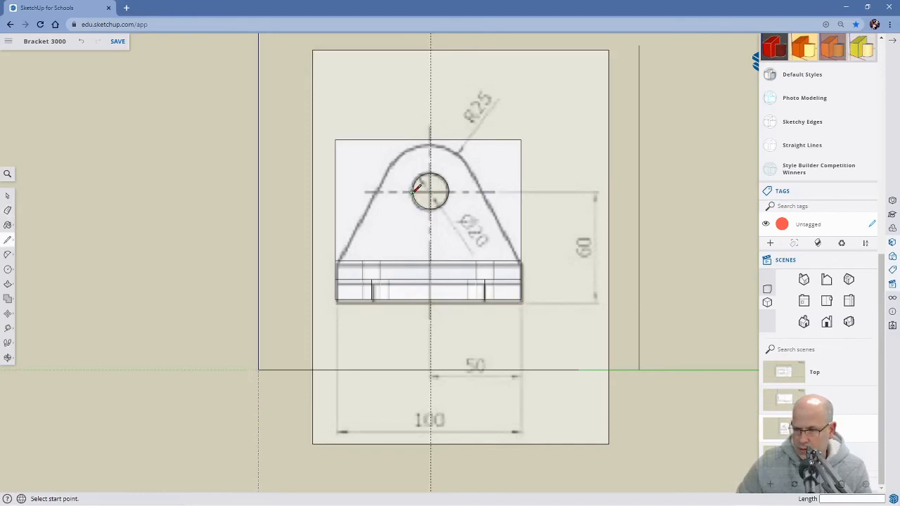
{"action": "scroll", "coordinate": [417, 189], "scroll_direction": "up", "scroll_amount": 3}
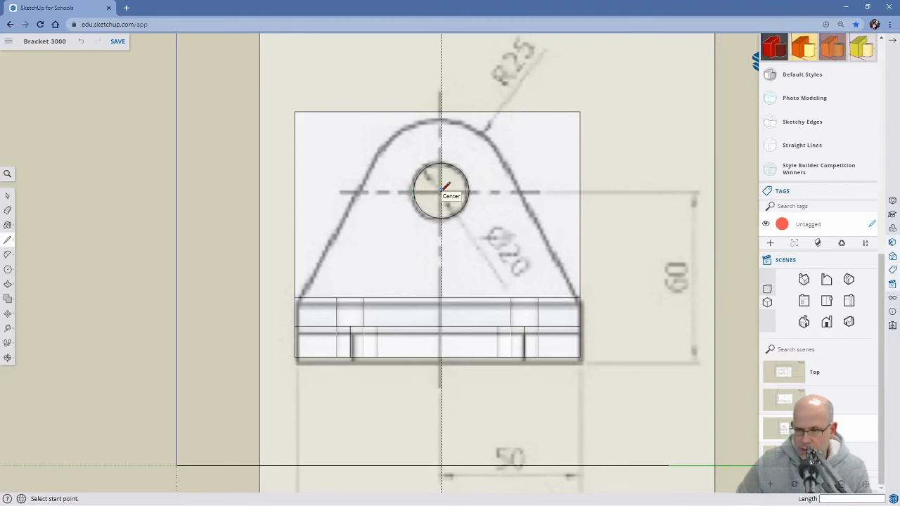
{"action": "left_click", "coordinate": [440, 190]}
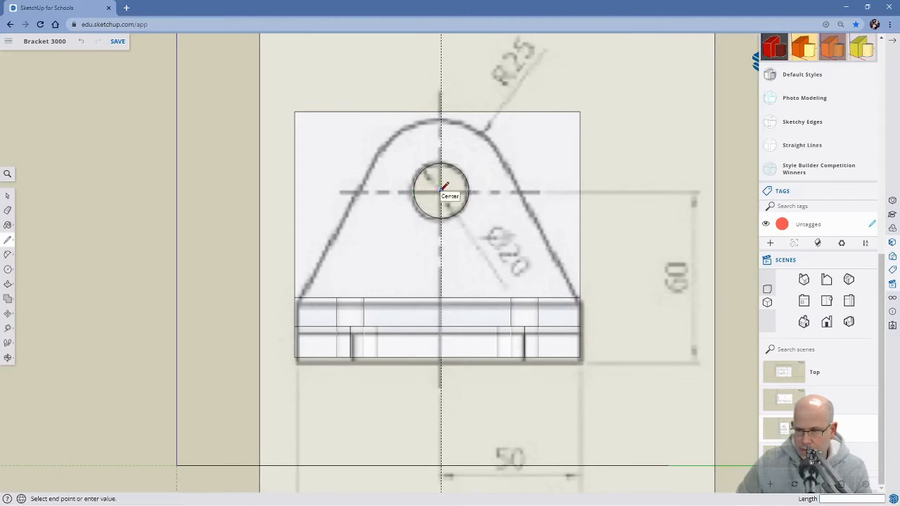
{"action": "left_click", "coordinate": [359, 190]}
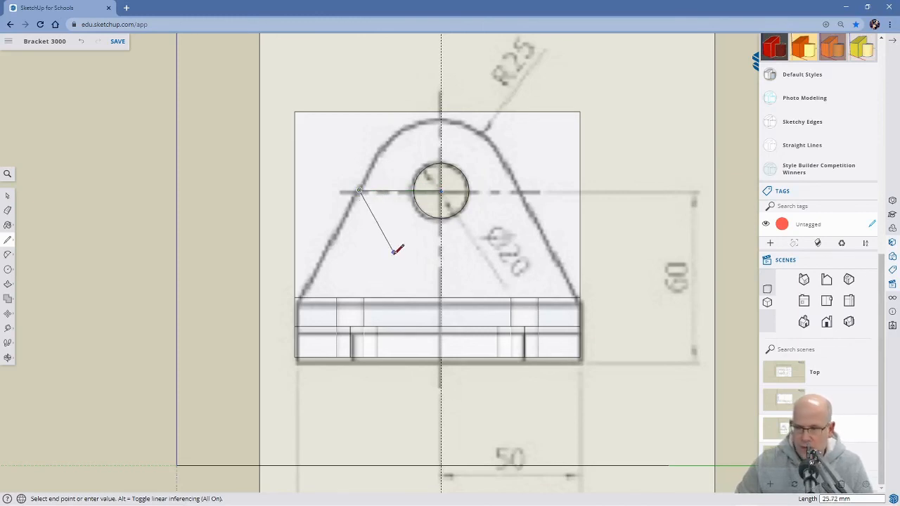
Copy the horizontal line 29.47 mm from its outer end to the hole's center, extending it to the opposite tapered edge.
{"action": "key", "text": "space"}
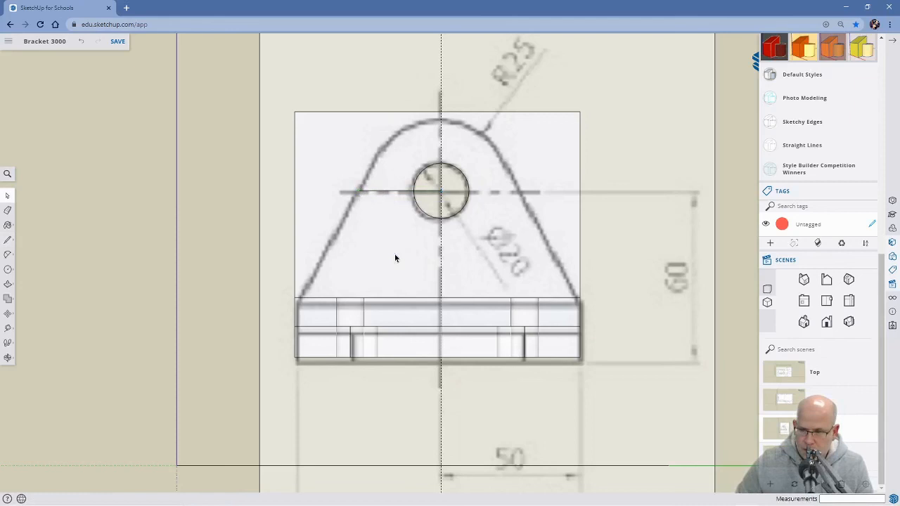
{"action": "left_click", "coordinate": [395, 191]}
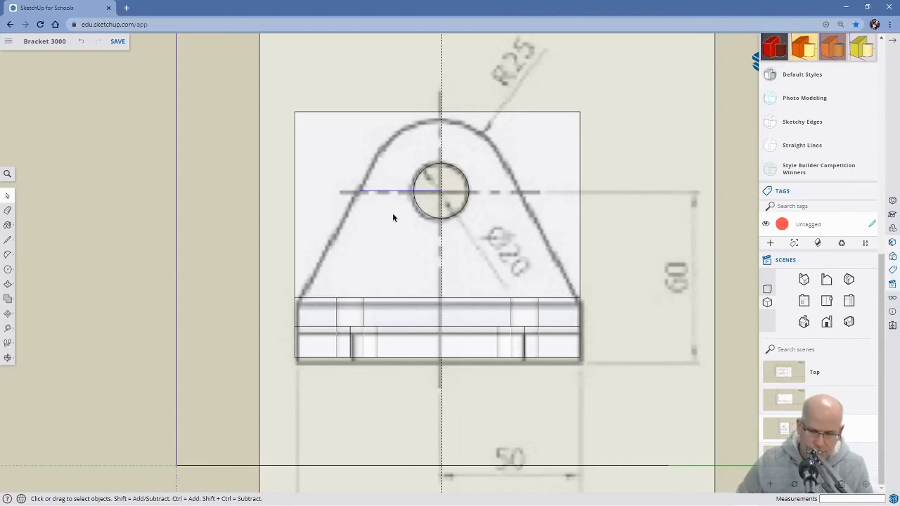
{"action": "key", "text": "m"}
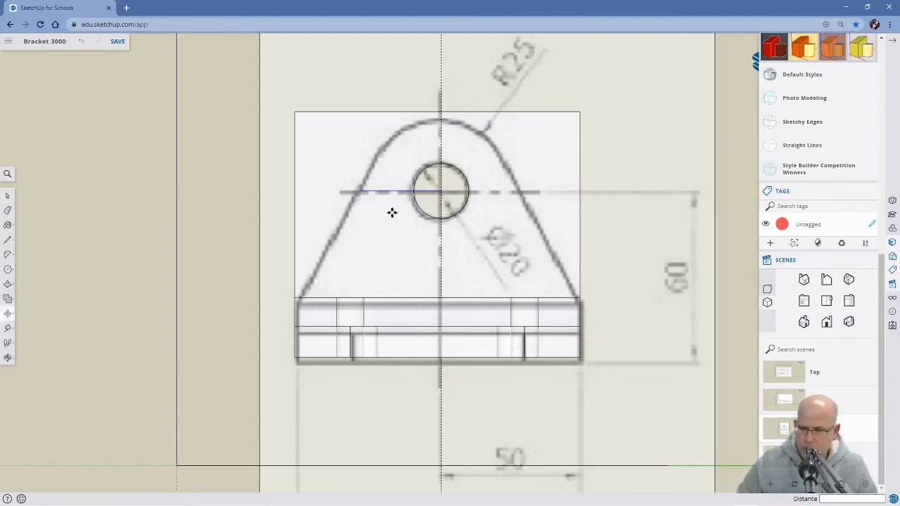
{"action": "key", "text": "ctrl"}
{"action": "left_click", "coordinate": [361, 190]}
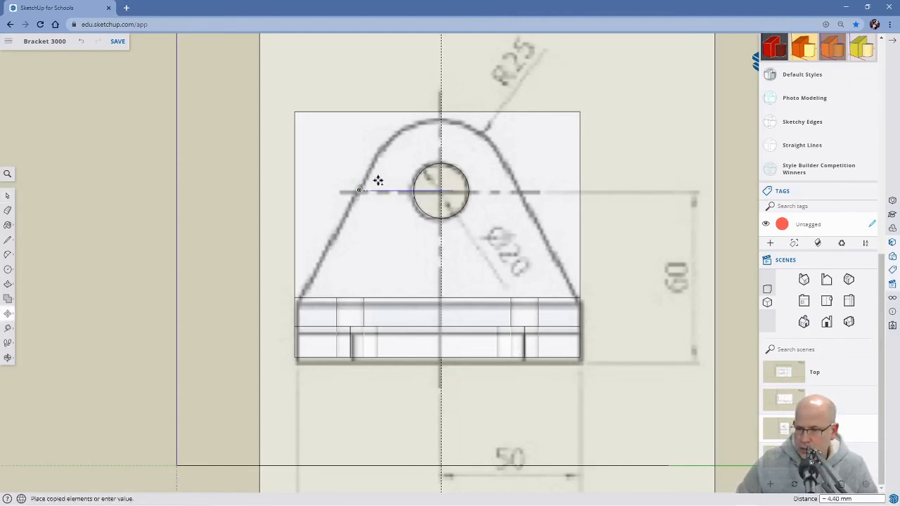
{"action": "left_click", "coordinate": [441, 190]}
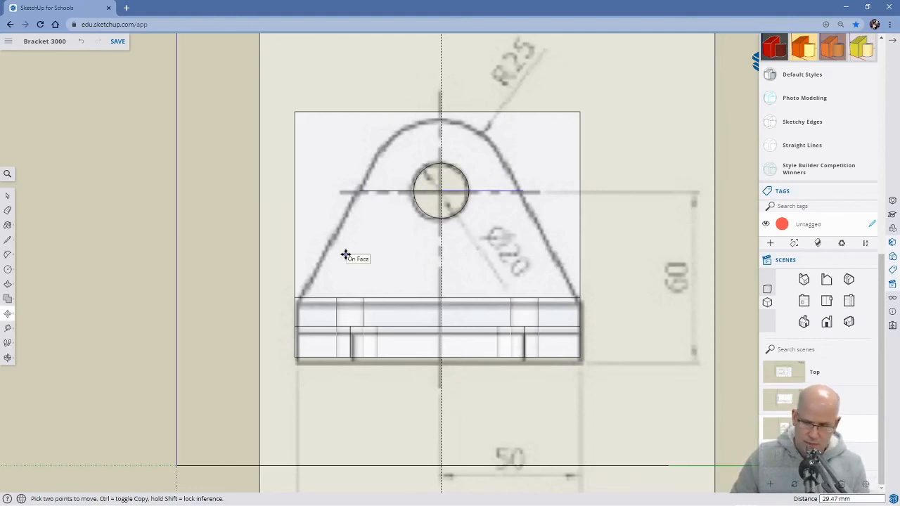
Draw sloping lines from the base's two upper corners to the horizontal lines' outer ends, the second about 112 mm long.
{"action": "key", "text": "l"}
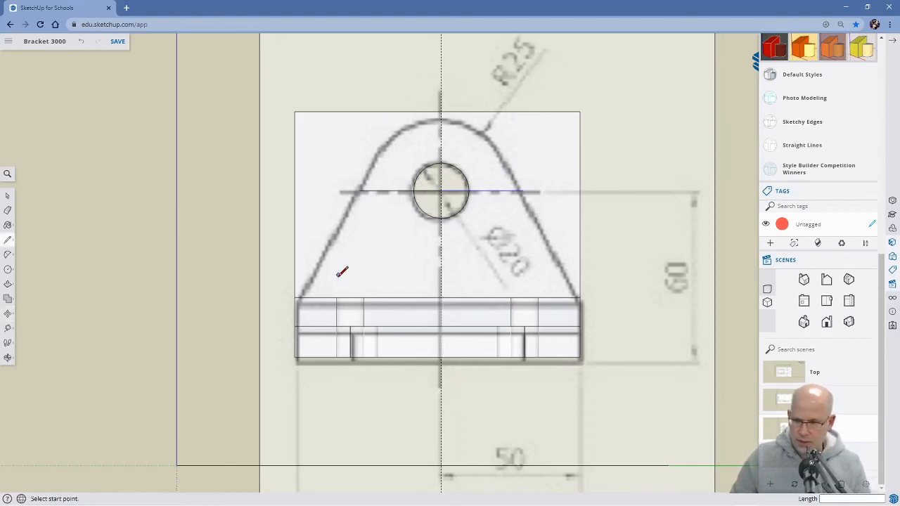
{"action": "left_click", "coordinate": [295, 296]}
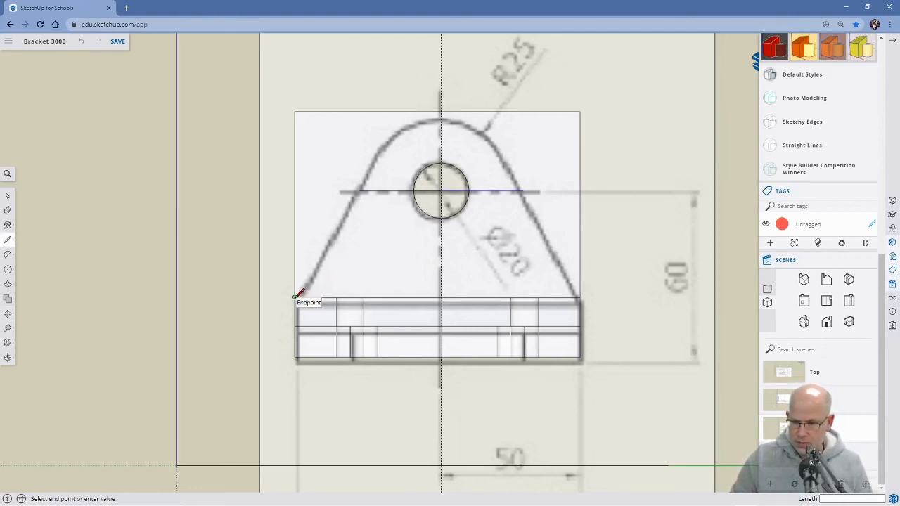
{"action": "left_click", "coordinate": [360, 190]}
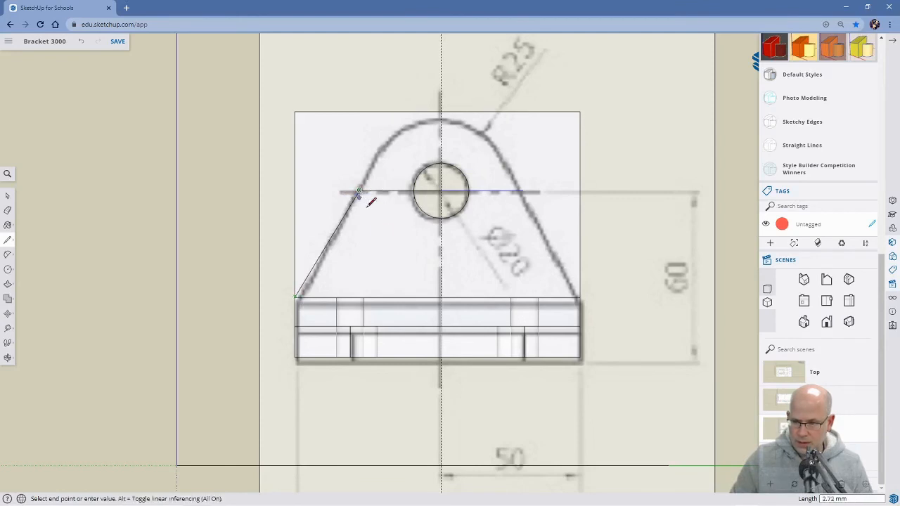
{"action": "key", "text": "Escape"}
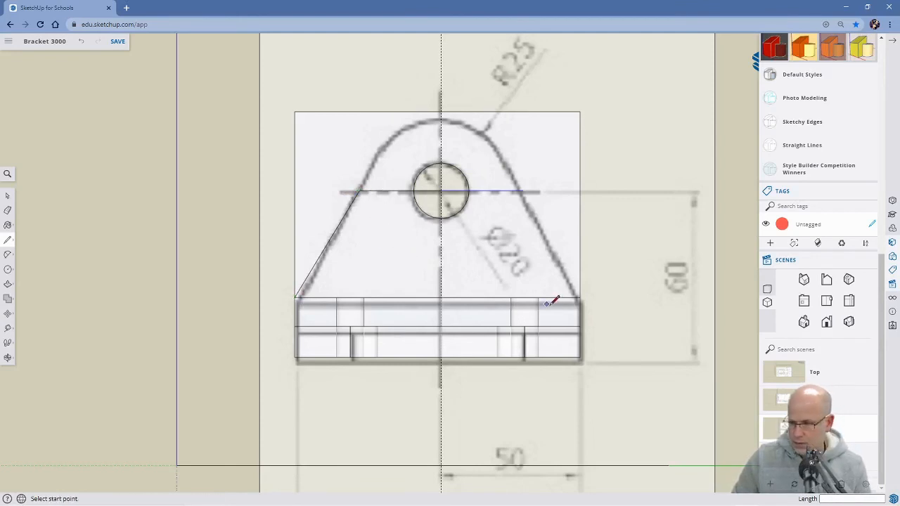
{"action": "left_click", "coordinate": [579, 297]}
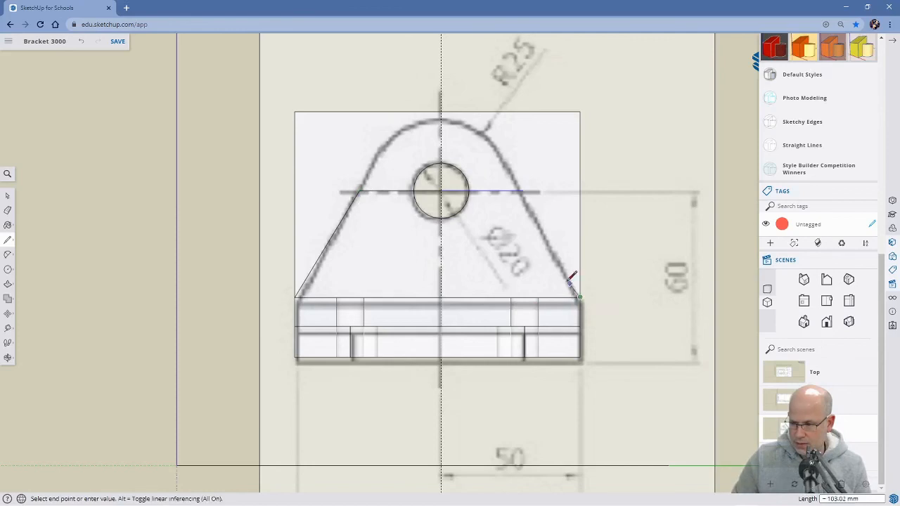
{"action": "left_click", "coordinate": [524, 189]}
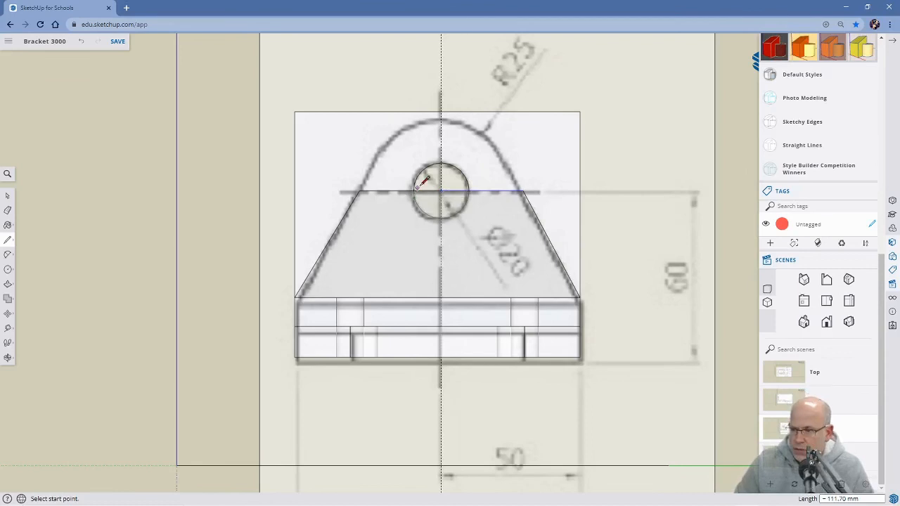
Extend the left sloping line upward by about 44 mm to where the reference drawing's rounded top begins.
{"action": "left_click", "coordinate": [359, 190]}
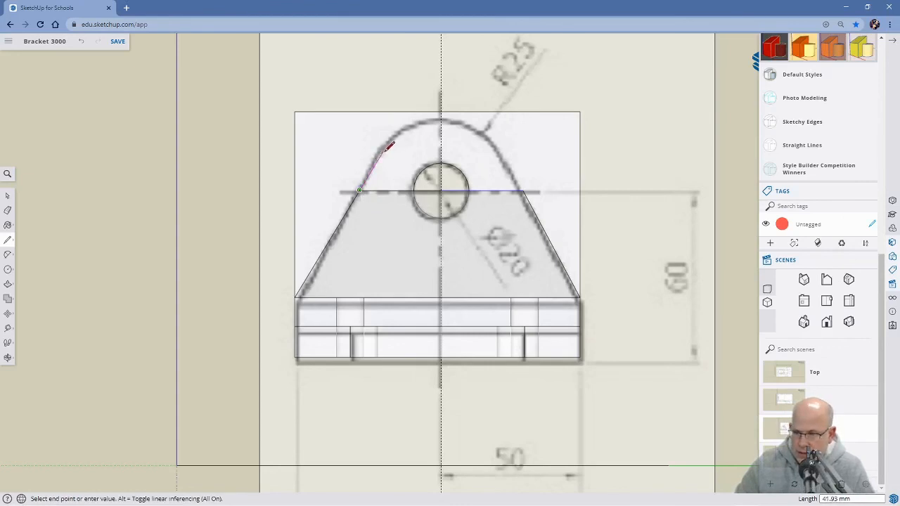
{"action": "left_click", "coordinate": [384, 150]}
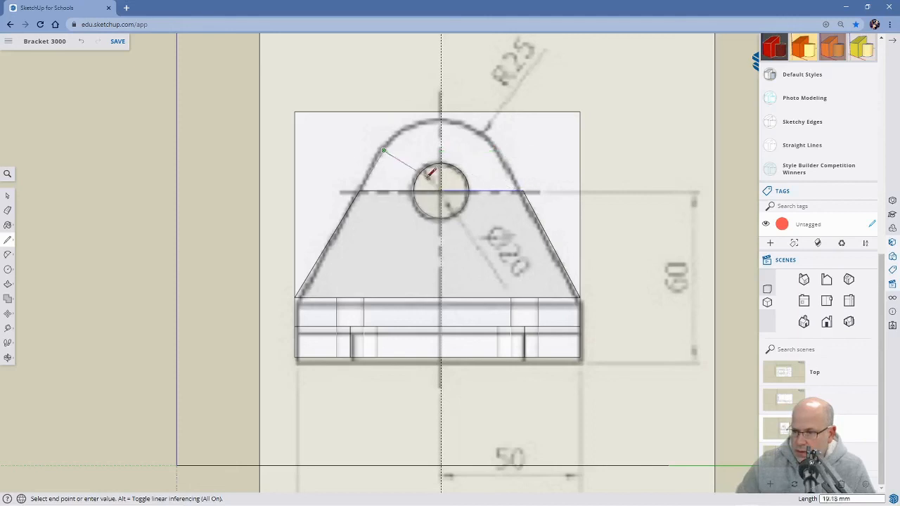
{"action": "key", "text": "Escape"}
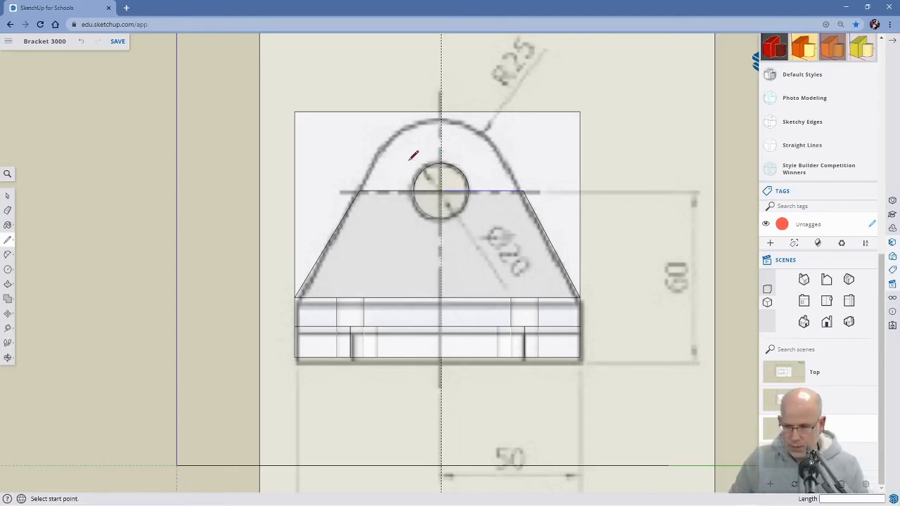
Undo the two sloping lines drawn from the base block's front upper corners.
{"action": "left_click", "coordinate": [360, 190]}
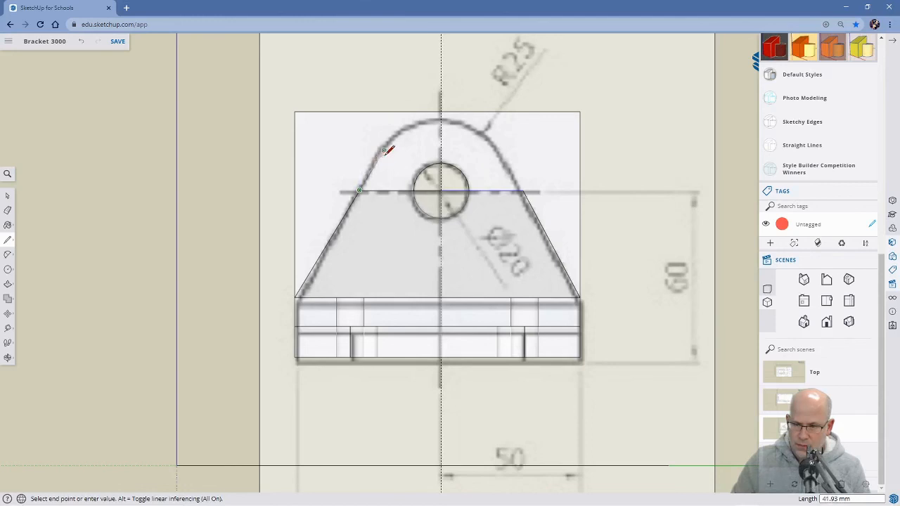
{"action": "mouse_move", "coordinate": [393, 149]}
{"action": "middle_mouse_down"}
{"action": "mouse_move", "coordinate": [377, 152]}
{"action": "mouse_move", "coordinate": [446, 167]}
{"action": "mouse_move", "coordinate": [337, 158]}
{"action": "mouse_move", "coordinate": [368, 178]}
{"action": "mouse_move", "coordinate": [519, 181]}
{"action": "mouse_move", "coordinate": [473, 206]}
{"action": "middle_mouse_up"}
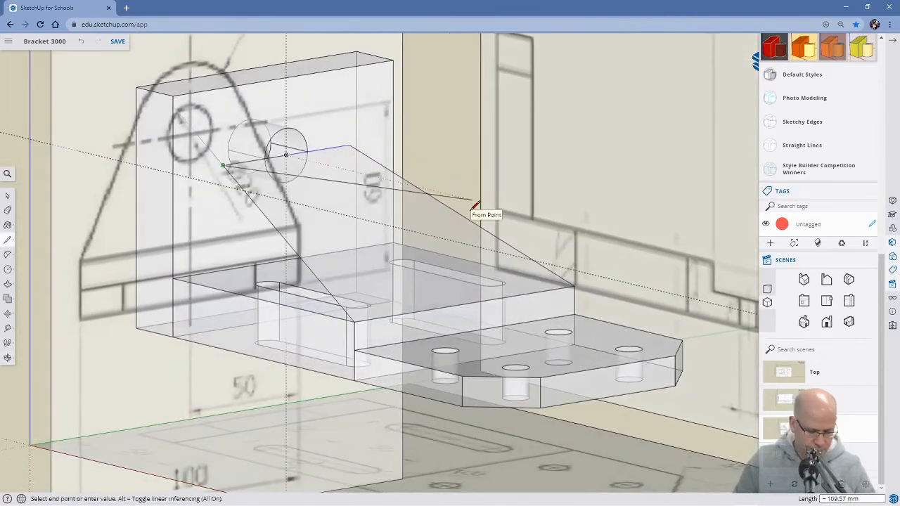
{"action": "key", "text": "Escape"}
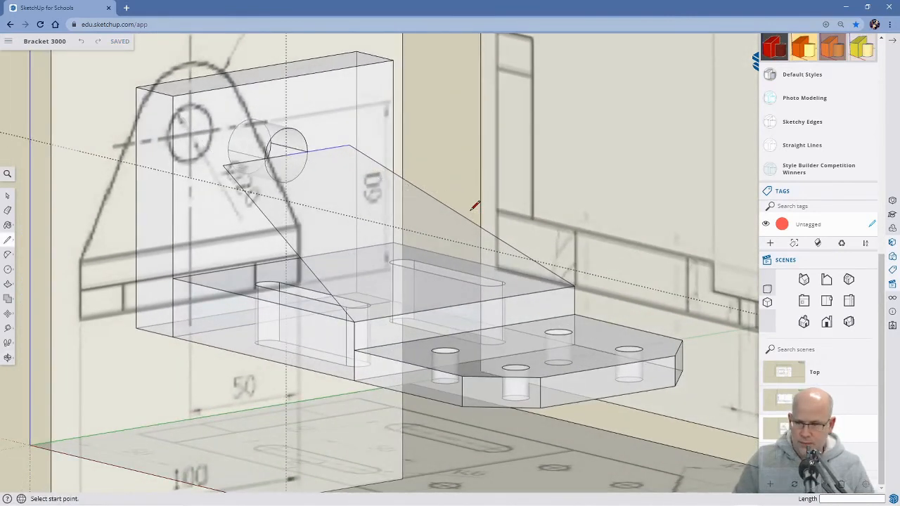
{"action": "key", "text": "ctrl+z"}
{"action": "key", "text": "ctrl+z"}
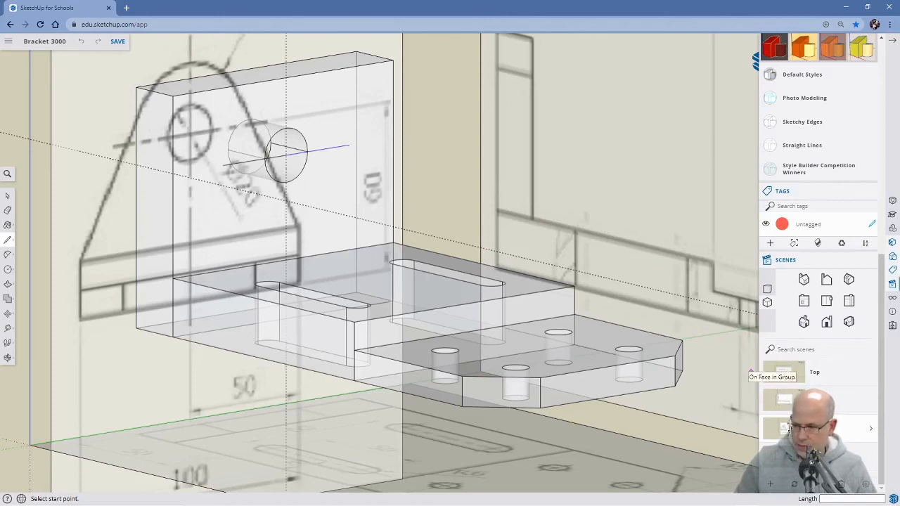
Draw sloping lines about 45 and 44 mm long from the upright plate's two lower corners to the outer ends of the horizontal lines.
{"action": "left_click", "coordinate": [781, 371]}
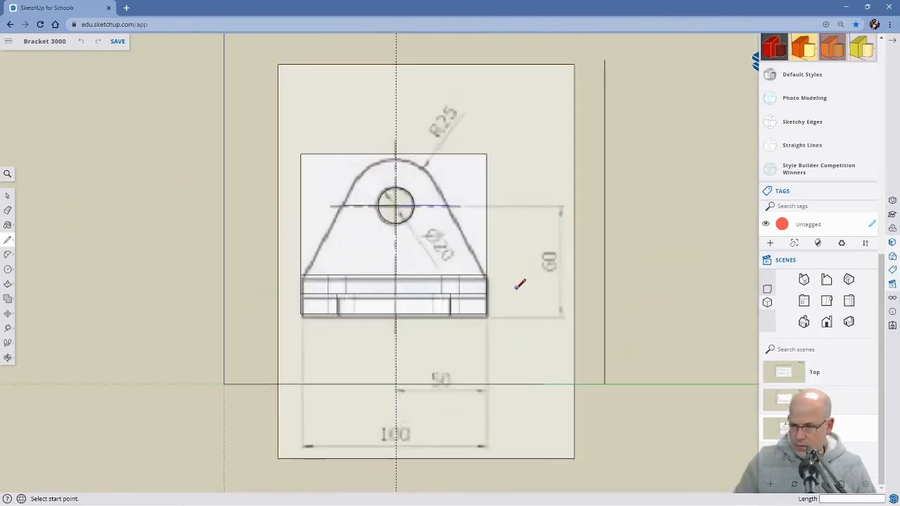
{"action": "scroll", "coordinate": [518, 285], "scroll_direction": "up", "scroll_amount": 2}
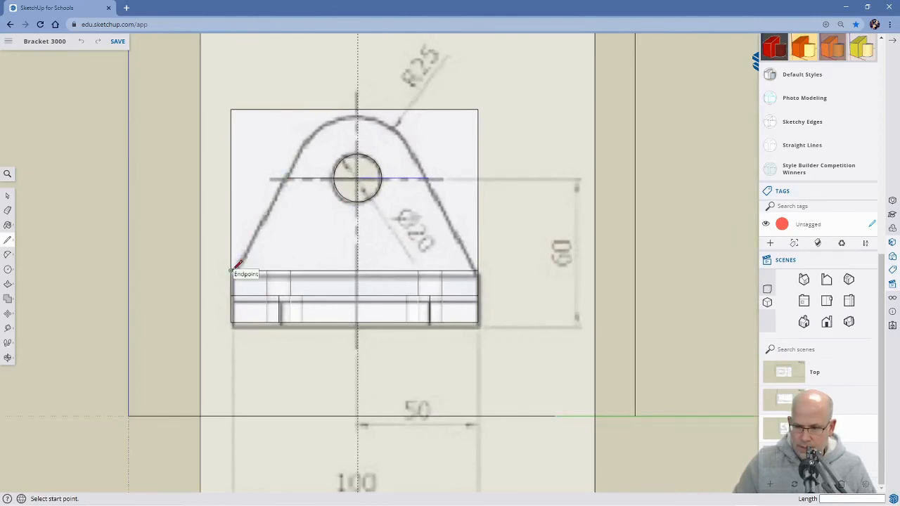
{"action": "middle_click_drag", "start_coordinate": [237, 264], "coordinate": [314, 277]}
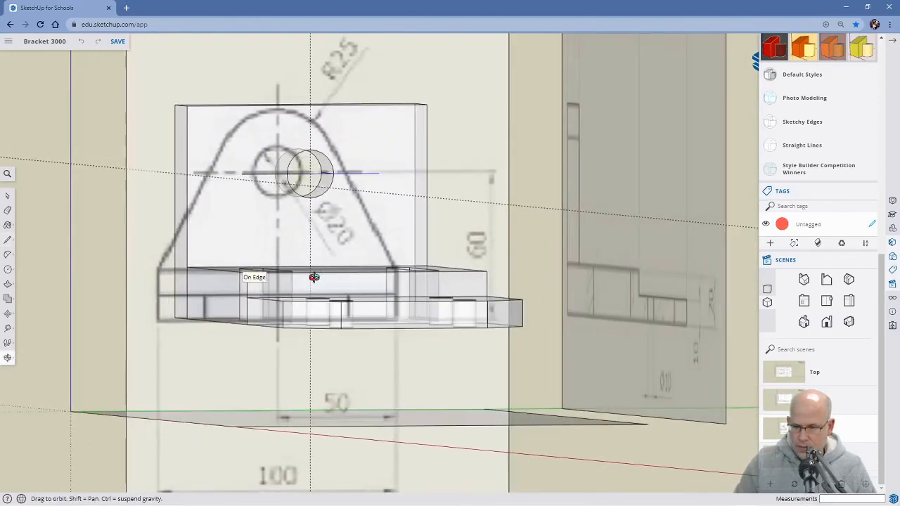
{"action": "left_click", "coordinate": [188, 266]}
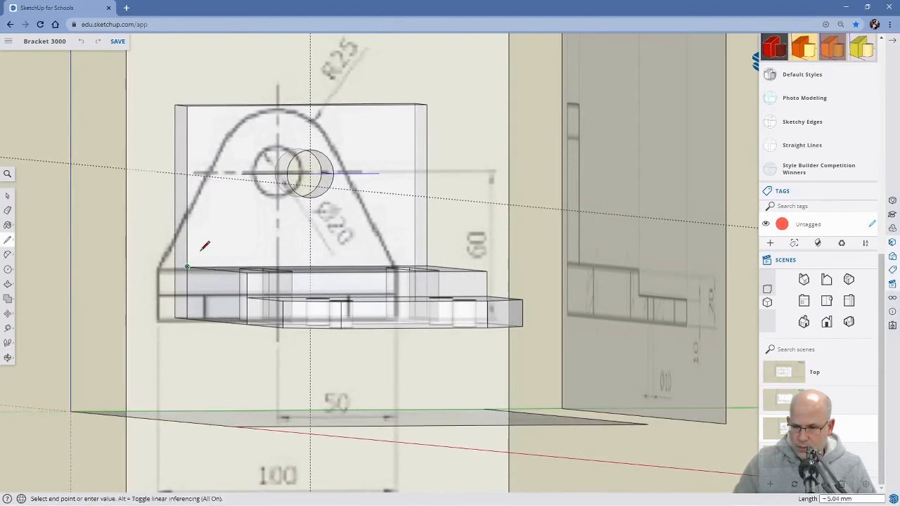
{"action": "left_click", "coordinate": [242, 173]}
{"action": "middle_click_drag", "start_coordinate": [318, 260], "coordinate": [317, 279]}
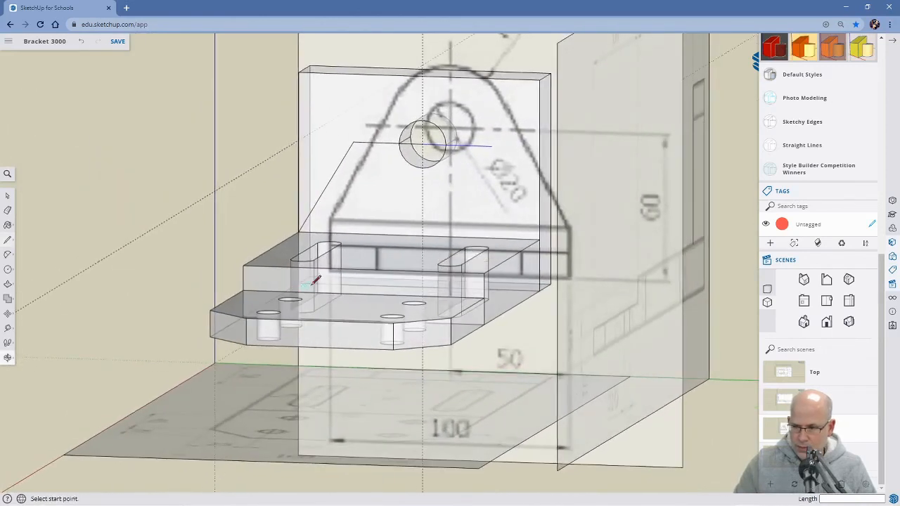
{"action": "left_click", "coordinate": [539, 240]}
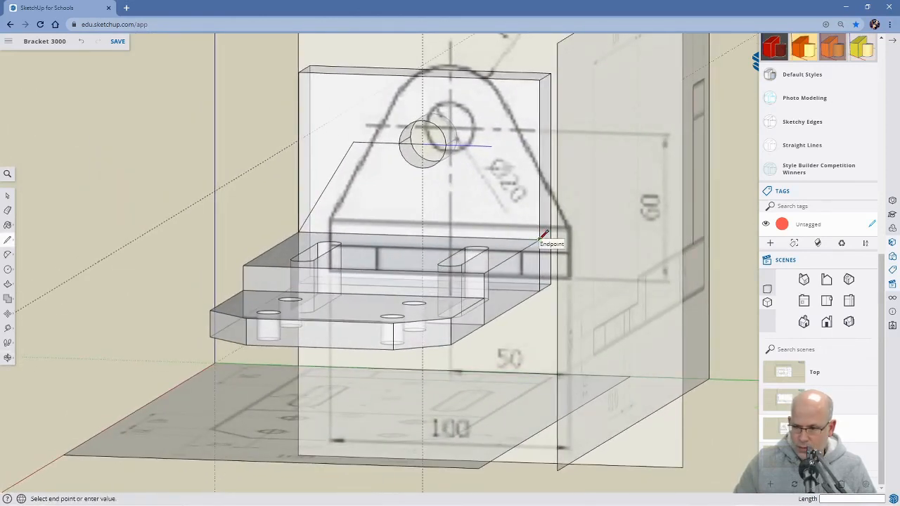
{"action": "left_click", "coordinate": [492, 146]}
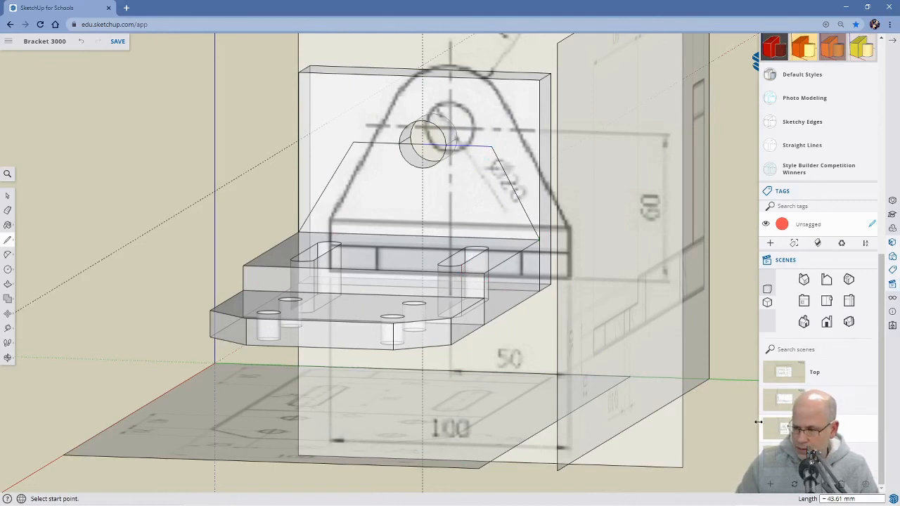
Draw a short vertical line from the top of the hole up to the level where the reference drawing's rounded top begins.
{"action": "left_click", "coordinate": [787, 430]}
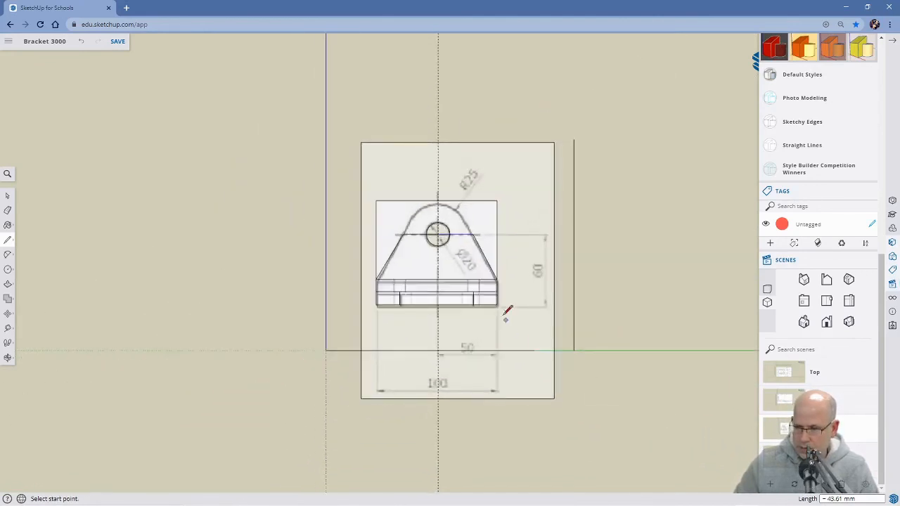
{"action": "mouse_move", "coordinate": [404, 313]}
{"action": "middle_mouse_down"}
{"action": "mouse_move", "coordinate": [646, 333]}
{"action": "mouse_move", "coordinate": [404, 308]}
{"action": "mouse_move", "coordinate": [475, 336]}
{"action": "mouse_move", "coordinate": [582, 354]}
{"action": "mouse_move", "coordinate": [604, 344]}
{"action": "mouse_move", "coordinate": [395, 355]}
{"action": "mouse_move", "coordinate": [651, 355]}
{"action": "middle_mouse_up"}
{"action": "left_click", "coordinate": [787, 429]}
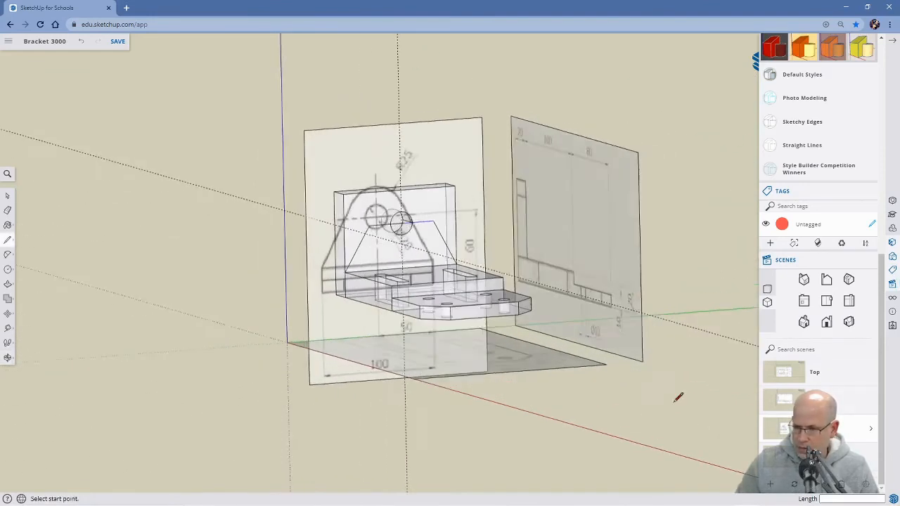
{"action": "scroll", "coordinate": [425, 236], "scroll_direction": "up", "scroll_amount": 3}
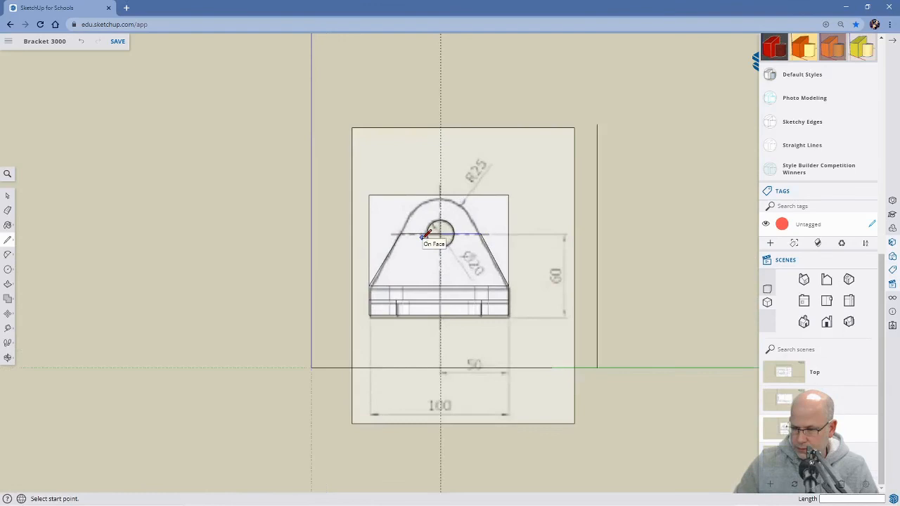
{"action": "scroll", "coordinate": [440, 229], "scroll_direction": "up", "scroll_amount": 1}
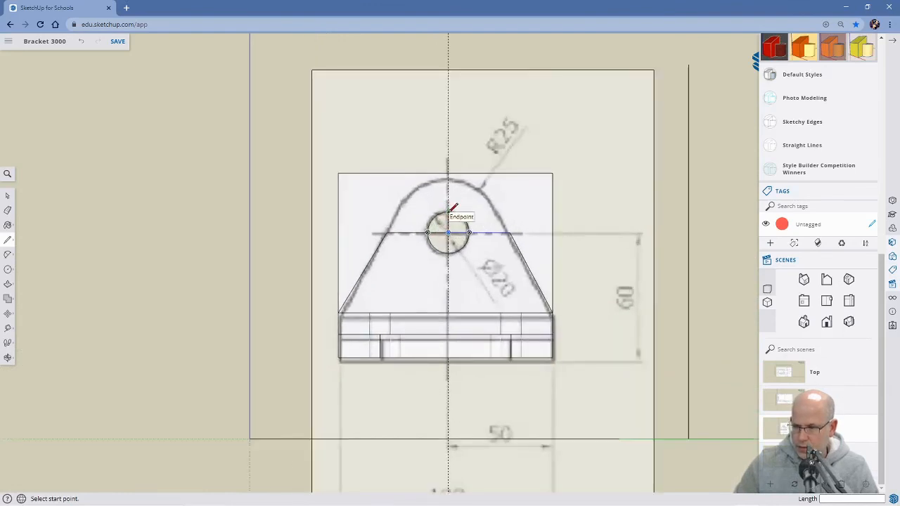
{"action": "left_click", "coordinate": [448, 212]}
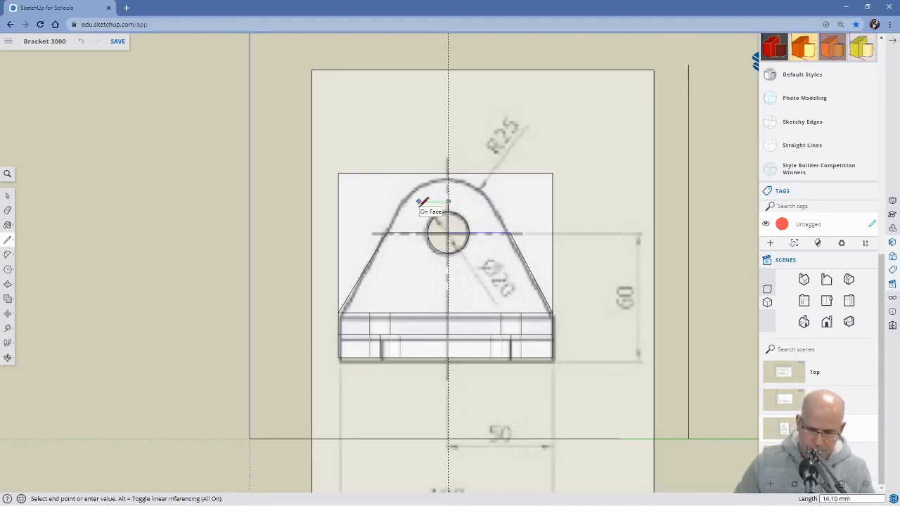
{"action": "key", "text": "Escape"}
Extend both sloping edges up to where the rounded top begins and join their ends to the centerline with horizontal lines about 21 and 22 mm long.
{"action": "left_click", "coordinate": [386, 233]}
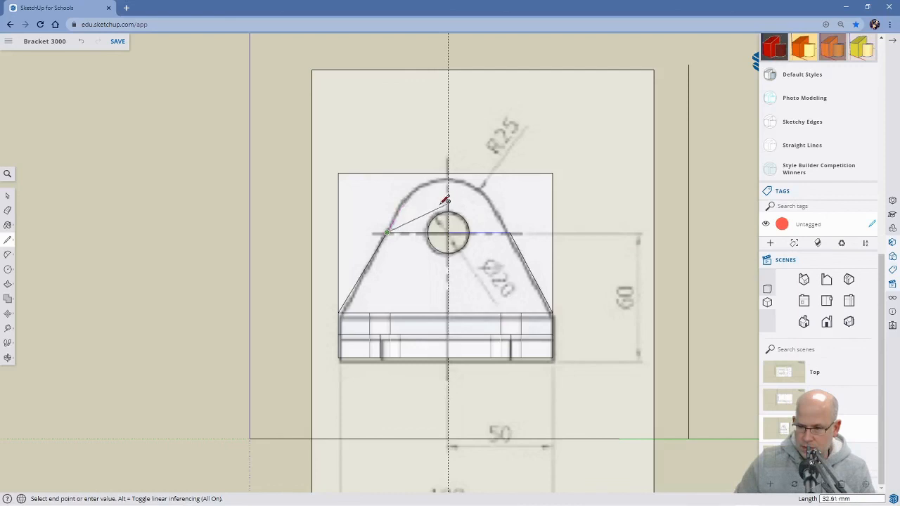
{"action": "left_click", "coordinate": [405, 201]}
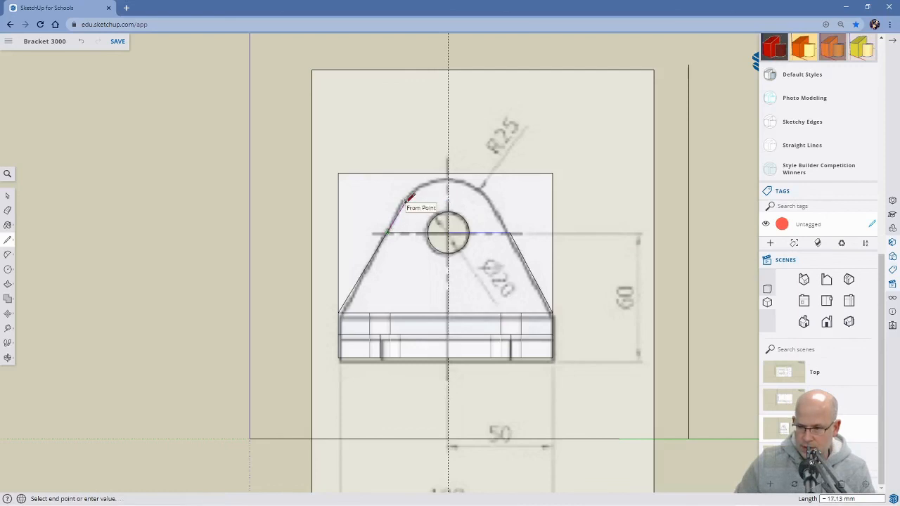
{"action": "left_click", "coordinate": [448, 201]}
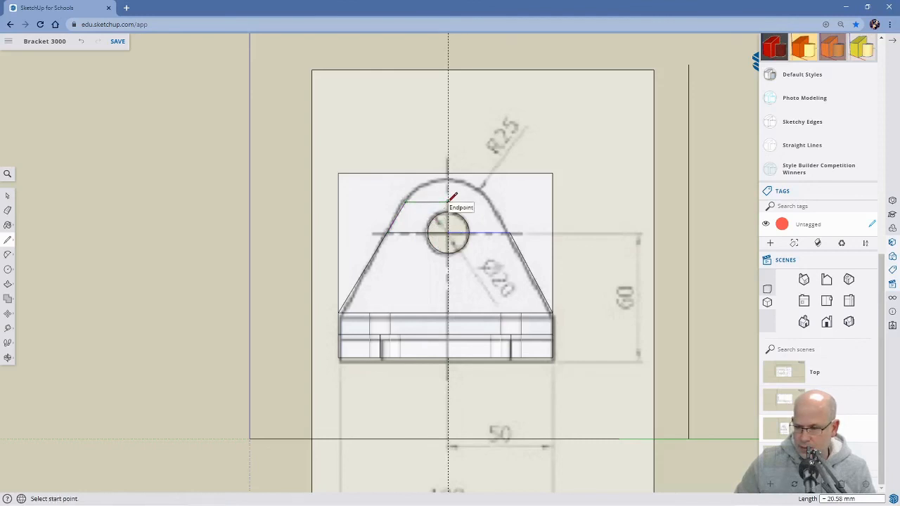
{"action": "left_click", "coordinate": [509, 232]}
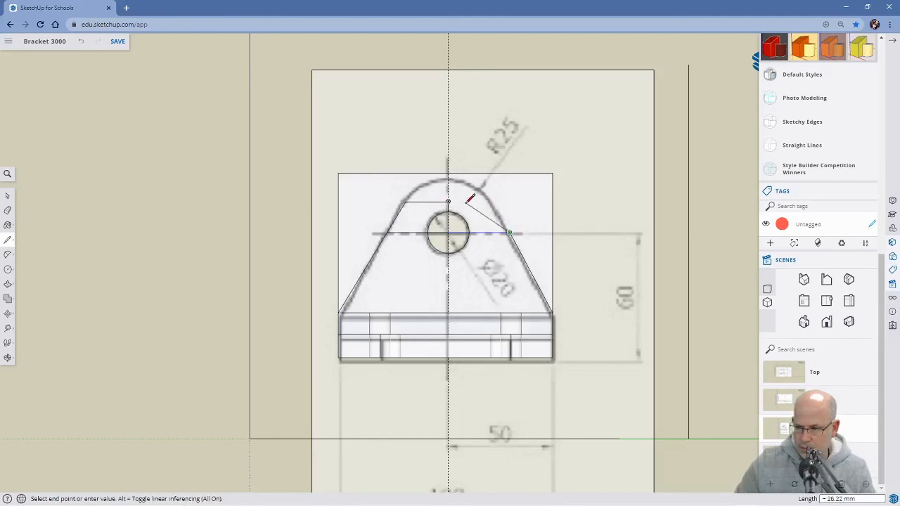
{"action": "left_click", "coordinate": [495, 200]}
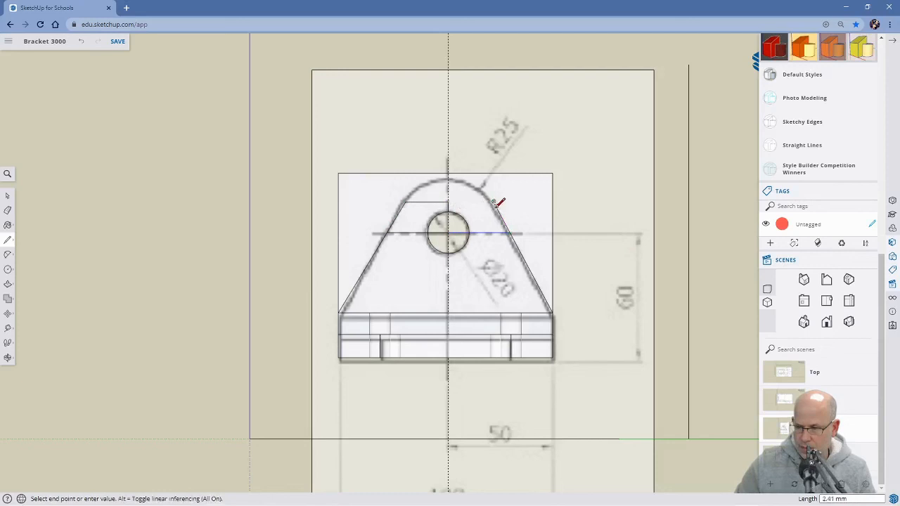
{"action": "left_click", "coordinate": [448, 202]}
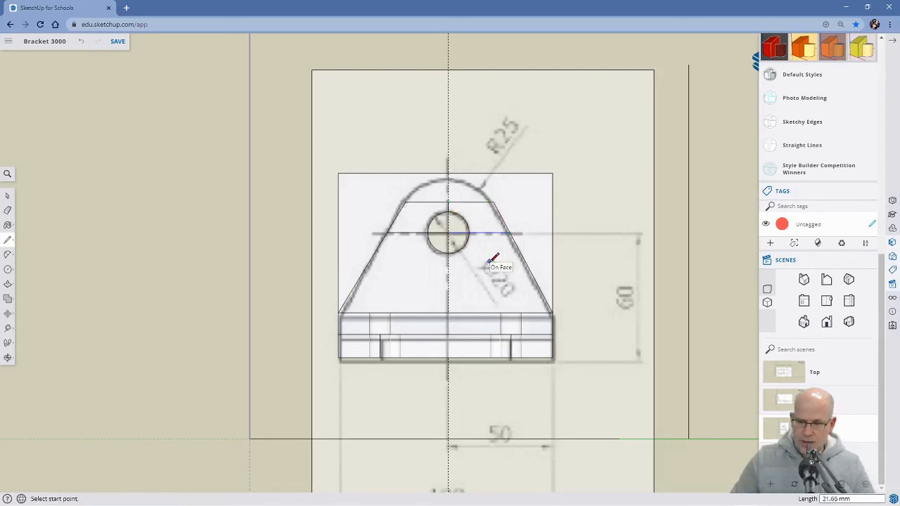
Draw an arc with a bulge of about 11.5 mm between the sloping edges' upper ends, following the reference drawing's R25 top.
{"action": "key", "text": "a"}
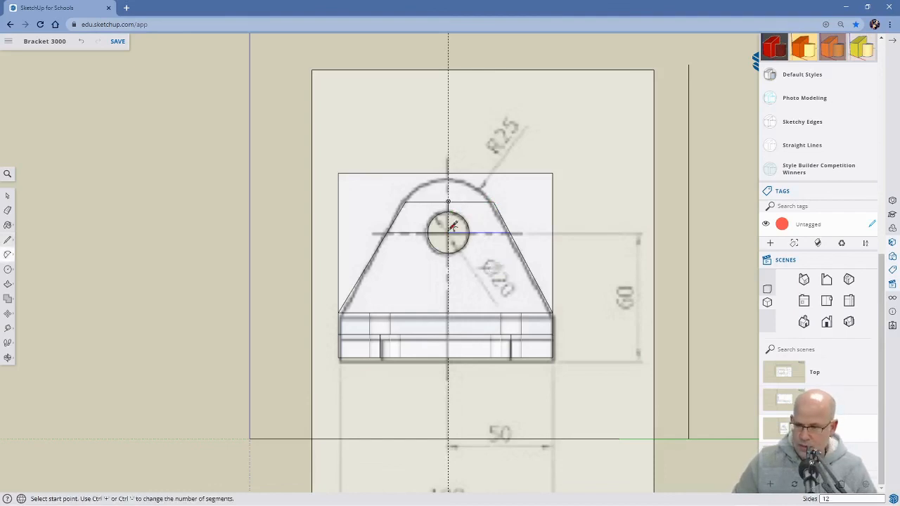
{"action": "left_click", "coordinate": [406, 201]}
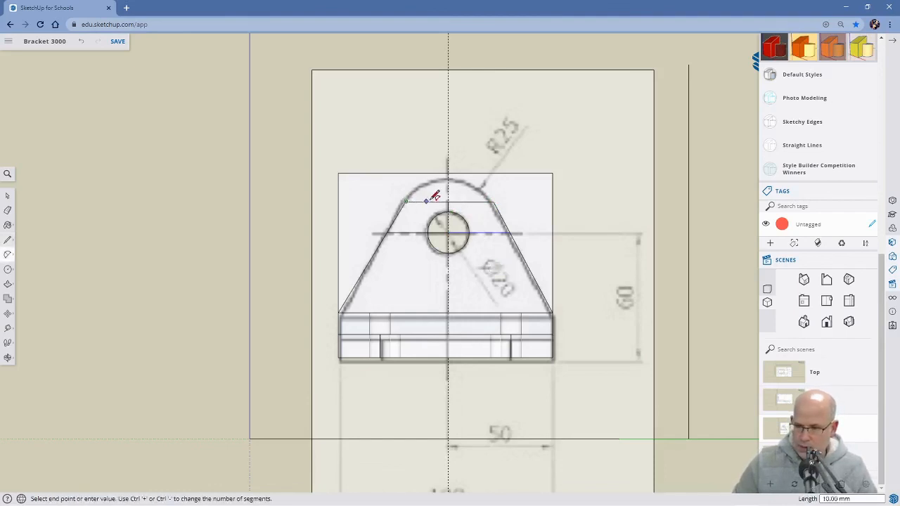
{"action": "left_click", "coordinate": [494, 201]}
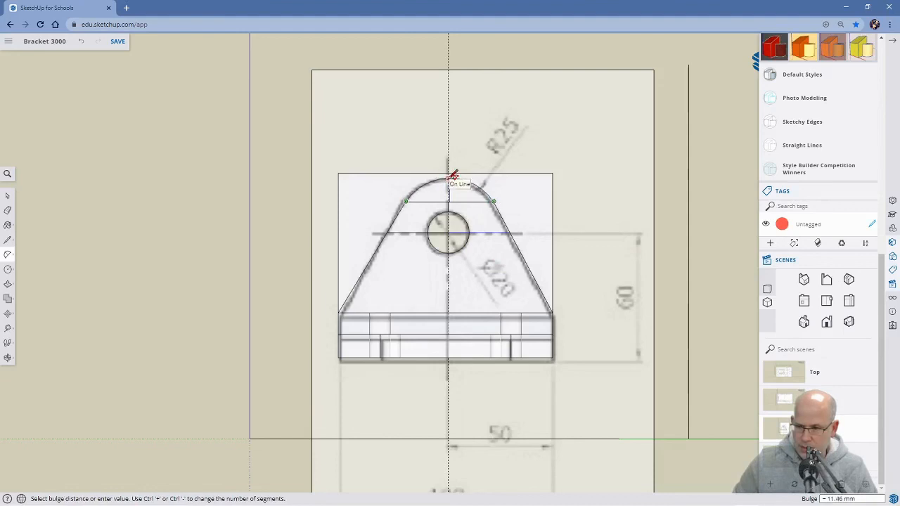
{"action": "left_click", "coordinate": [453, 175]}
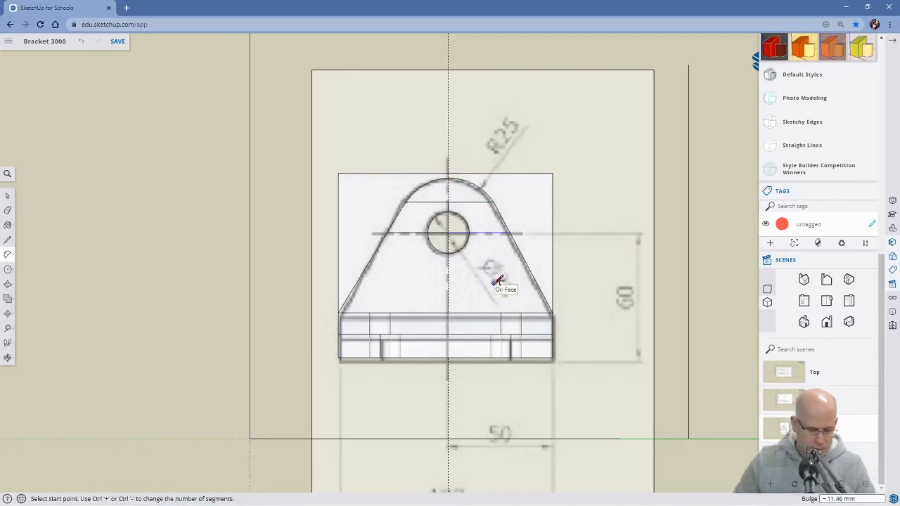
Erase the horizontal and vertical construction lines inside the rounded outline around the hole.
{"action": "key", "text": "e"}
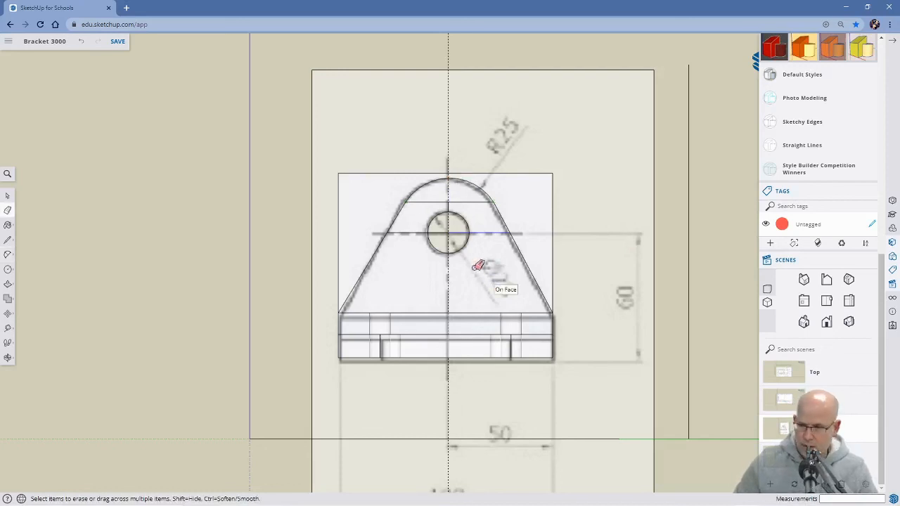
{"action": "left_click", "coordinate": [432, 202]}
{"action": "left_click", "coordinate": [450, 205]}
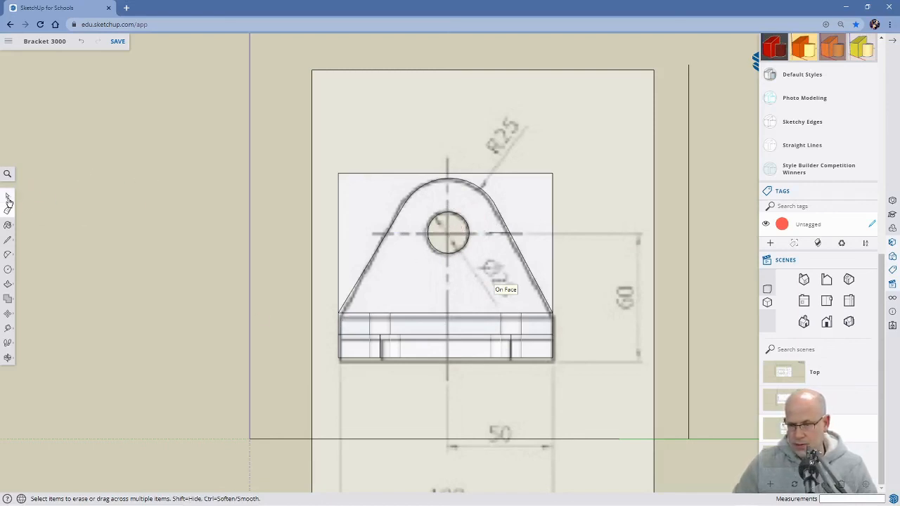
Turn off X-ray face transparency.
{"action": "left_click", "coordinate": [7, 174]}
{"action": "type", "text": "x"}
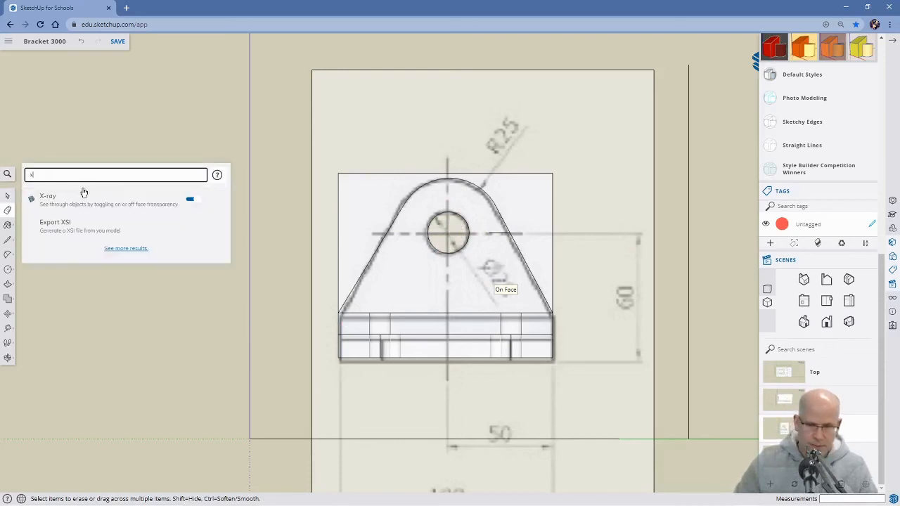
{"action": "left_click", "coordinate": [191, 202]}
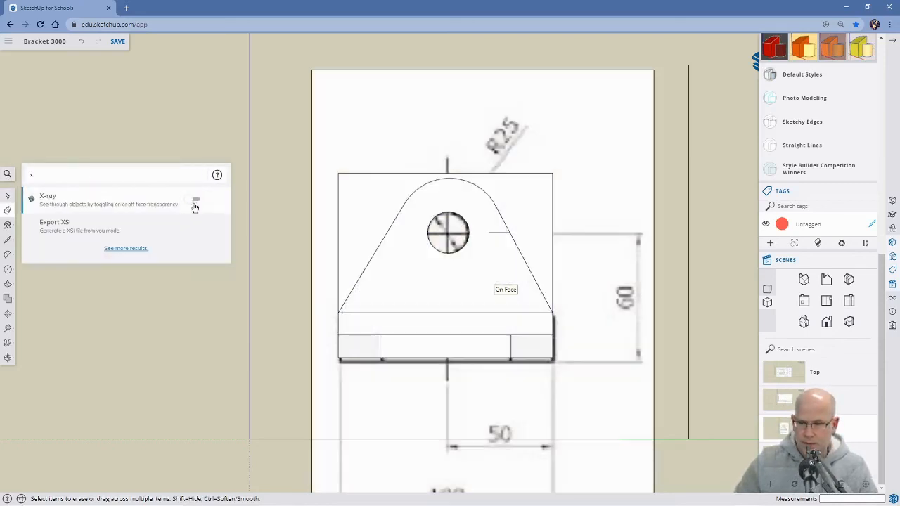
Push the plate face outside the rounded outline back through the plate's full thickness to cut away the surplus corners.
{"action": "key", "text": "p"}
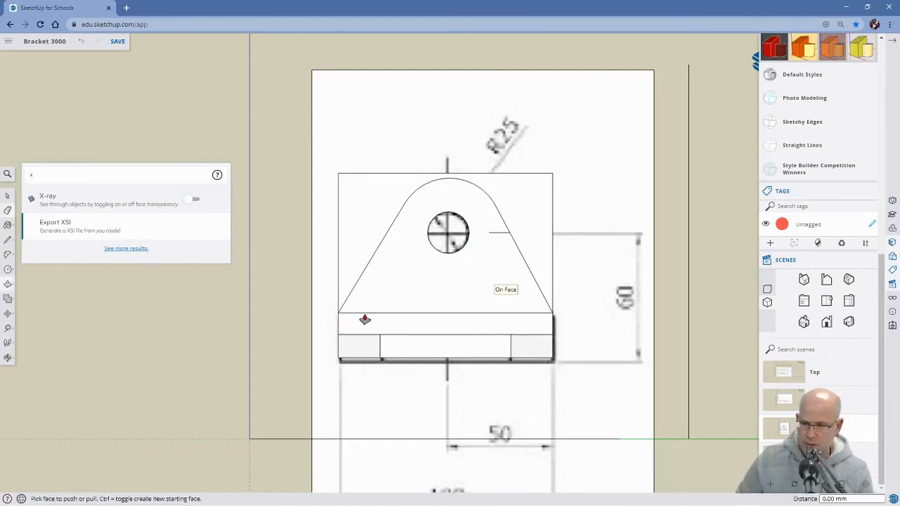
{"action": "left_click", "coordinate": [363, 240]}
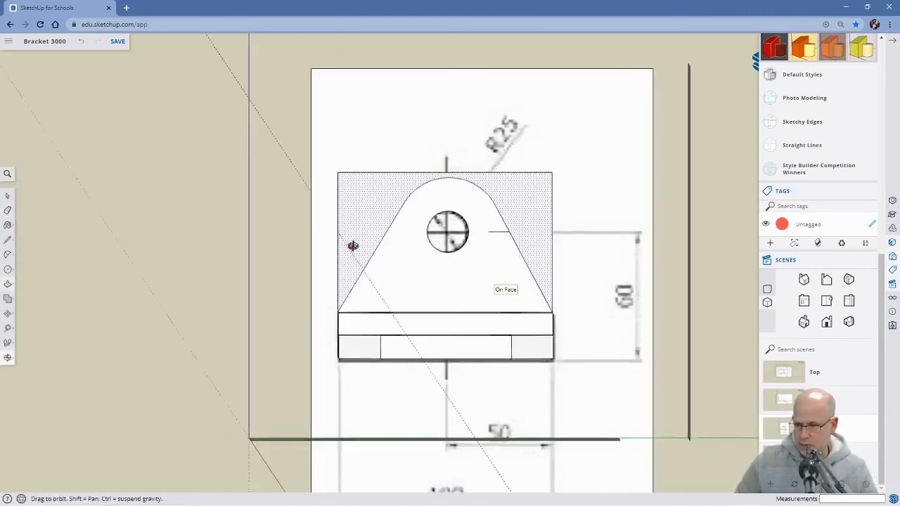
{"action": "middle_click_drag", "start_coordinate": [353, 245], "coordinate": [309, 253]}
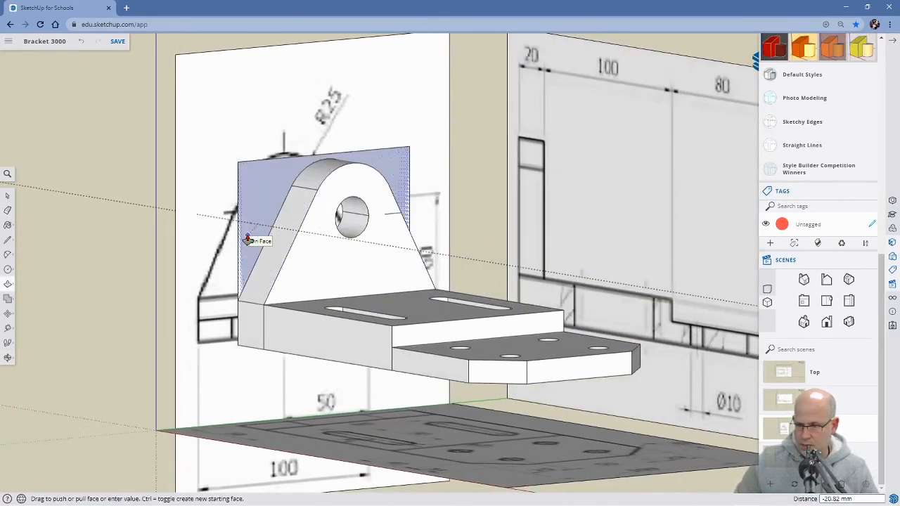
{"action": "key", "text": "Escape"}
Erase the short leftover line on the upright plate's face and the long dotted guide line, and close the side panel.
{"action": "key", "text": "e"}
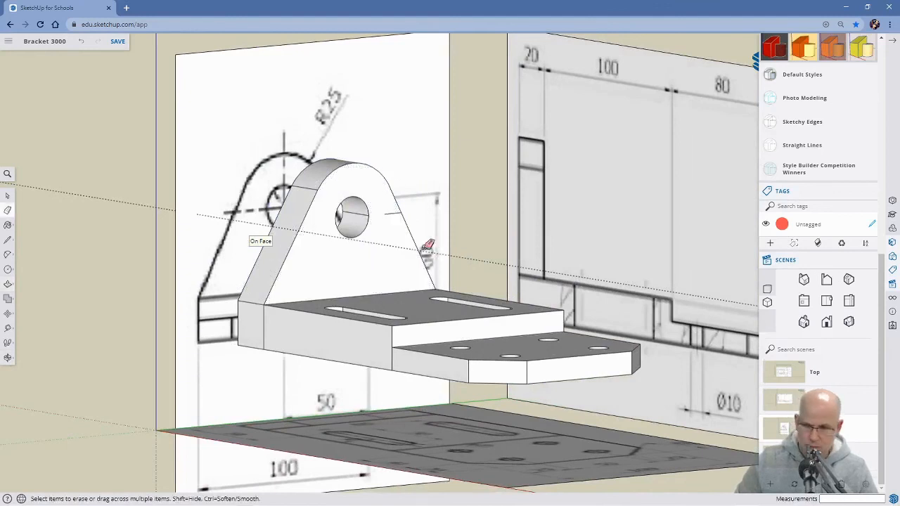
{"action": "scroll", "coordinate": [461, 257], "scroll_direction": "down", "scroll_amount": 2}
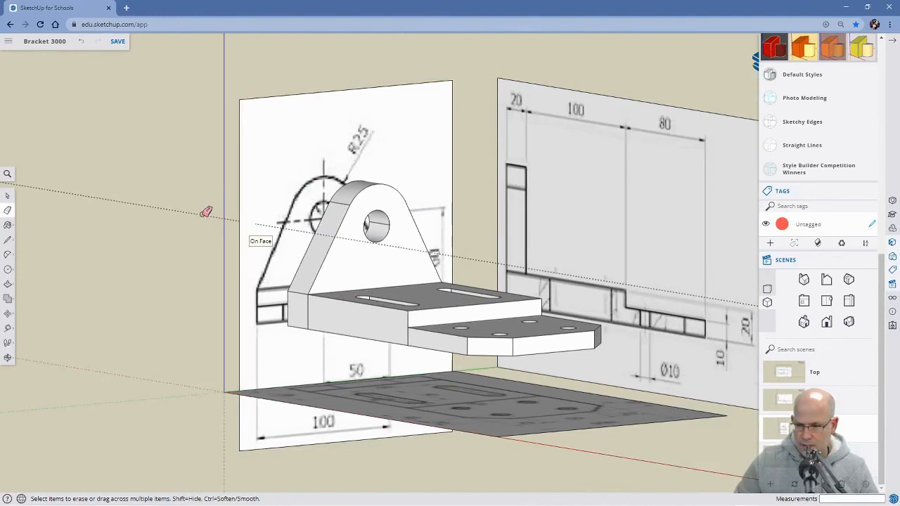
{"action": "mouse_move", "coordinate": [431, 321]}
{"action": "middle_mouse_down"}
{"action": "mouse_move", "coordinate": [412, 360]}
{"action": "mouse_move", "coordinate": [603, 273]}
{"action": "mouse_move", "coordinate": [450, 331]}
{"action": "mouse_move", "coordinate": [499, 301]}
{"action": "mouse_move", "coordinate": [361, 310]}
{"action": "mouse_move", "coordinate": [510, 361]}
{"action": "mouse_move", "coordinate": [428, 422]}
{"action": "mouse_move", "coordinate": [464, 383]}
{"action": "mouse_move", "coordinate": [482, 305]}
{"action": "mouse_move", "coordinate": [458, 375]}
{"action": "mouse_move", "coordinate": [584, 374]}
{"action": "mouse_move", "coordinate": [534, 306]}
{"action": "mouse_move", "coordinate": [492, 295]}
{"action": "mouse_move", "coordinate": [455, 265]}
{"action": "mouse_move", "coordinate": [419, 298]}
{"action": "mouse_move", "coordinate": [446, 206]}
{"action": "mouse_move", "coordinate": [400, 277]}
{"action": "middle_mouse_up"}
{"action": "scroll", "coordinate": [444, 341], "scroll_direction": "down", "scroll_amount": 3}
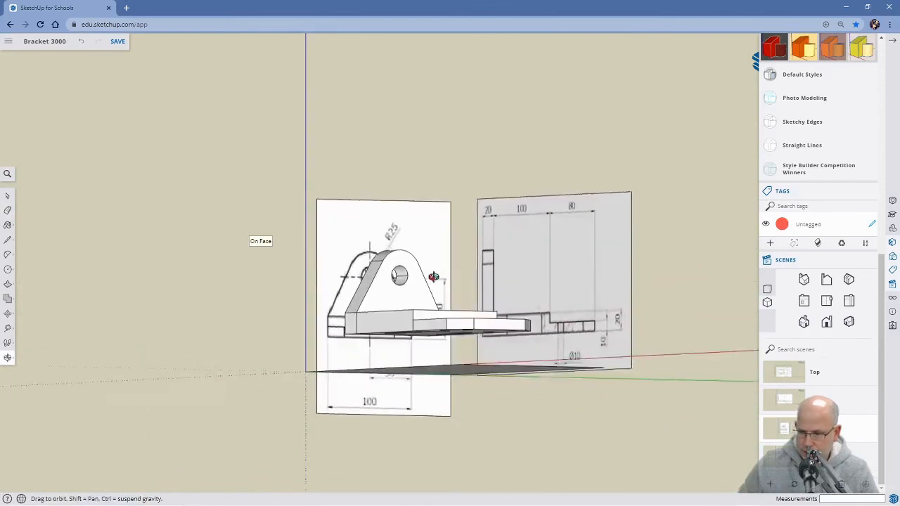
{"action": "left_click", "coordinate": [895, 42]}
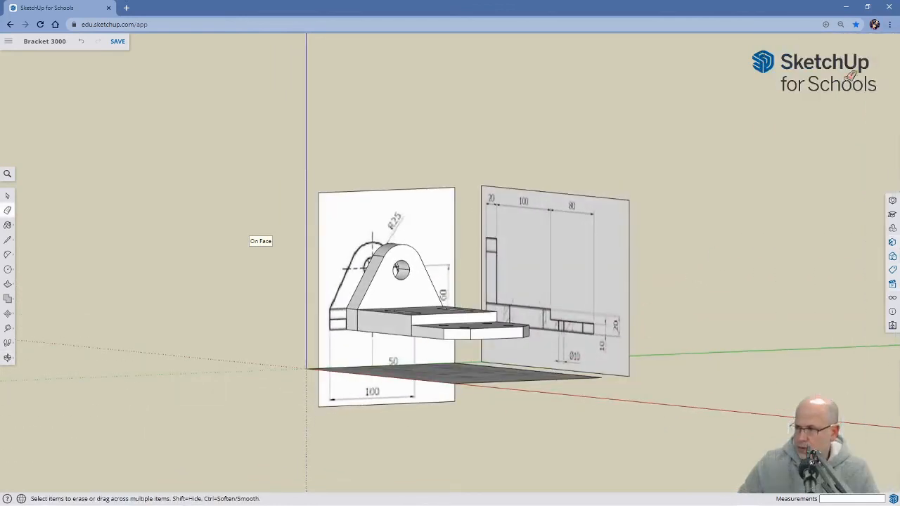
Erase the vertical seam lines between upright plate, base and thinner front section on the bracket side facing away from the side-view drawing.
{"action": "mouse_move", "coordinate": [749, 316]}
{"action": "middle_mouse_down"}
{"action": "mouse_move", "coordinate": [698, 331]}
{"action": "mouse_move", "coordinate": [635, 371]}
{"action": "mouse_move", "coordinate": [683, 243]}
{"action": "mouse_move", "coordinate": [594, 335]}
{"action": "mouse_move", "coordinate": [520, 225]}
{"action": "mouse_move", "coordinate": [501, 247]}
{"action": "mouse_move", "coordinate": [589, 267]}
{"action": "middle_mouse_up"}
{"action": "mouse_move", "coordinate": [432, 327]}
{"action": "middle_mouse_down"}
{"action": "mouse_move", "coordinate": [508, 335]}
{"action": "mouse_move", "coordinate": [416, 375]}
{"action": "middle_mouse_up"}
{"action": "scroll", "coordinate": [495, 234], "scroll_direction": "up", "scroll_amount": 4}
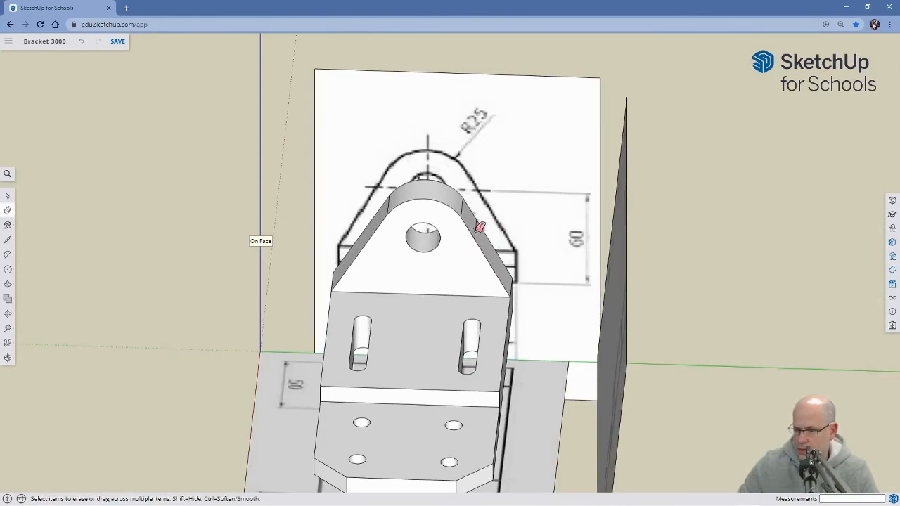
{"action": "mouse_move", "coordinate": [480, 229]}
{"action": "middle_mouse_down"}
{"action": "mouse_move", "coordinate": [494, 281]}
{"action": "mouse_move", "coordinate": [414, 360]}
{"action": "mouse_move", "coordinate": [498, 344]}
{"action": "mouse_move", "coordinate": [502, 325]}
{"action": "middle_mouse_up"}
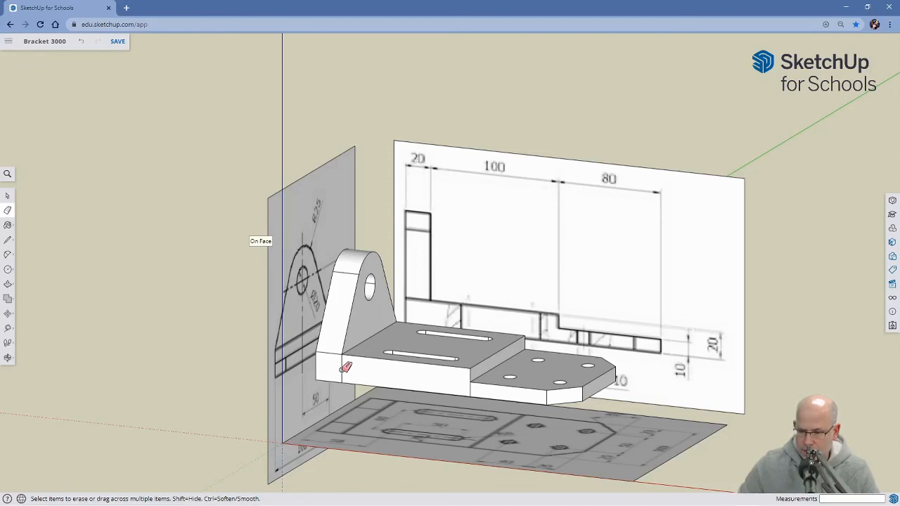
Erase the matching vertical seam lines on the bracket side facing the side-view drawing.
{"action": "mouse_move", "coordinate": [438, 357]}
{"action": "middle_mouse_down"}
{"action": "mouse_move", "coordinate": [492, 331]}
{"action": "mouse_move", "coordinate": [482, 275]}
{"action": "mouse_move", "coordinate": [514, 297]}
{"action": "middle_mouse_up"}
{"action": "scroll", "coordinate": [518, 306], "scroll_direction": "up", "scroll_amount": 3}
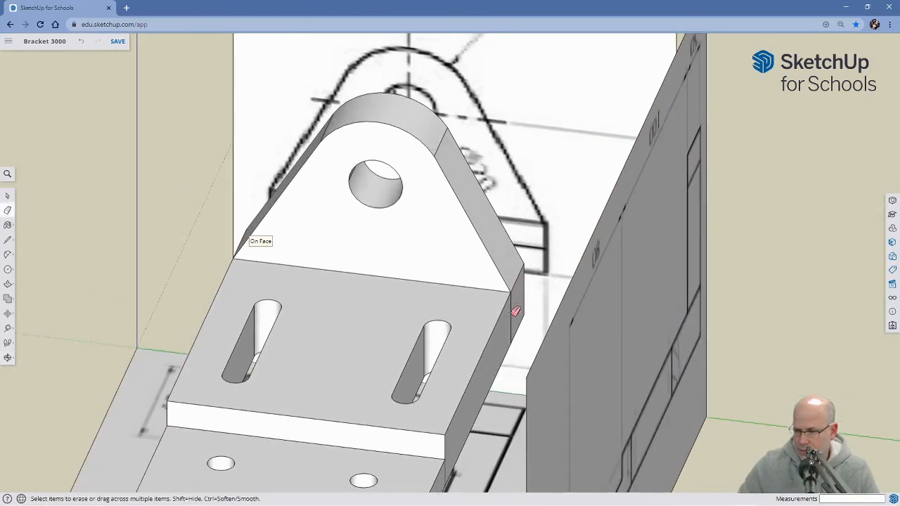
{"action": "scroll", "coordinate": [474, 321], "scroll_direction": "down", "scroll_amount": 5}
{"action": "mouse_move", "coordinate": [414, 345]}
{"action": "middle_mouse_down"}
{"action": "mouse_move", "coordinate": [429, 345]}
{"action": "mouse_move", "coordinate": [401, 379]}
{"action": "mouse_move", "coordinate": [446, 408]}
{"action": "mouse_move", "coordinate": [500, 400]}
{"action": "mouse_move", "coordinate": [426, 400]}
{"action": "middle_mouse_up"}
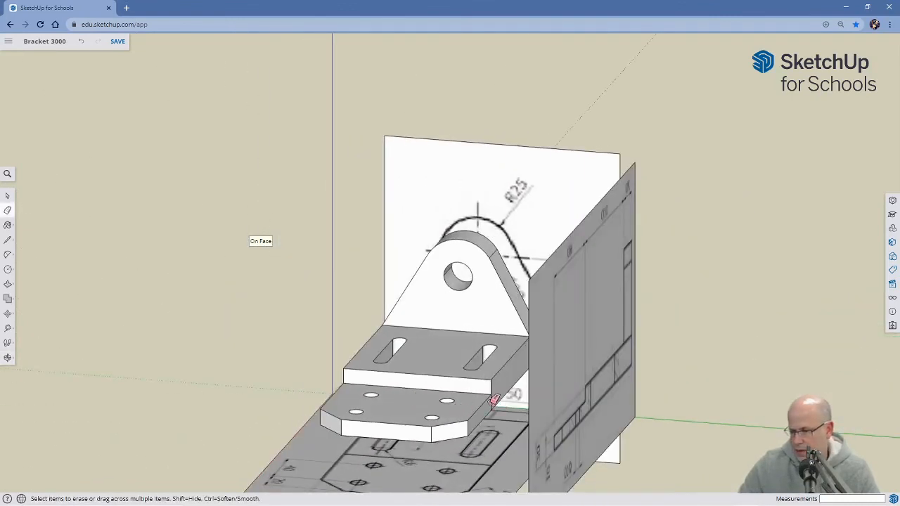
{"action": "mouse_move", "coordinate": [431, 415]}
{"action": "middle_mouse_down"}
{"action": "mouse_move", "coordinate": [577, 416]}
{"action": "mouse_move", "coordinate": [488, 386]}
{"action": "mouse_move", "coordinate": [373, 379]}
{"action": "mouse_move", "coordinate": [488, 368]}
{"action": "mouse_move", "coordinate": [440, 378]}
{"action": "middle_mouse_up"}
Examine the bracket from several angles against the three reference drawings, checking the plate, hole, slots and front section.
{"action": "mouse_move", "coordinate": [478, 324]}
{"action": "middle_mouse_down"}
{"action": "mouse_move", "coordinate": [454, 426]}
{"action": "mouse_move", "coordinate": [367, 432]}
{"action": "mouse_move", "coordinate": [577, 402]}
{"action": "mouse_move", "coordinate": [574, 277]}
{"action": "mouse_move", "coordinate": [277, 276]}
{"action": "mouse_move", "coordinate": [457, 344]}
{"action": "mouse_move", "coordinate": [267, 331]}
{"action": "mouse_move", "coordinate": [466, 285]}
{"action": "mouse_move", "coordinate": [411, 302]}
{"action": "middle_mouse_up"}
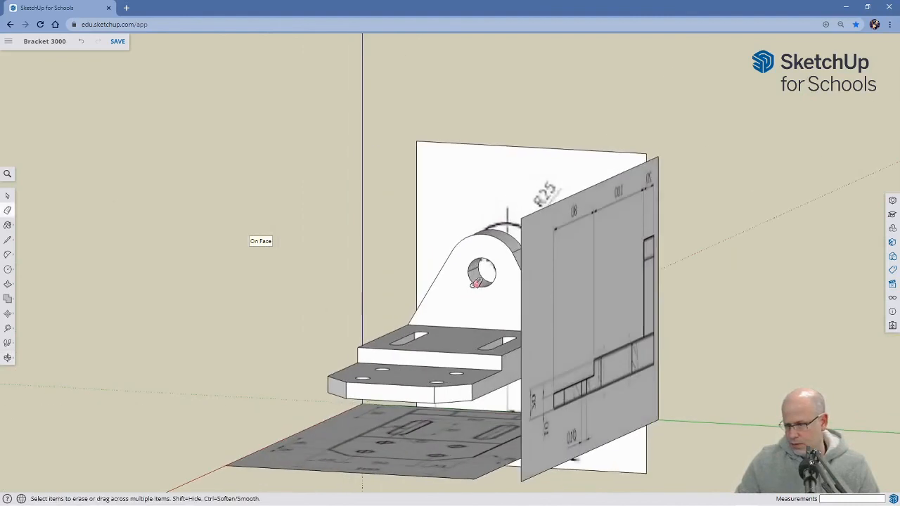
{"action": "scroll", "coordinate": [477, 283], "scroll_direction": "up", "scroll_amount": 3}
{"action": "mouse_move", "coordinate": [482, 287]}
{"action": "middle_mouse_down"}
{"action": "mouse_move", "coordinate": [480, 315]}
{"action": "mouse_move", "coordinate": [484, 243]}
{"action": "mouse_move", "coordinate": [522, 335]}
{"action": "mouse_move", "coordinate": [396, 343]}
{"action": "mouse_move", "coordinate": [407, 331]}
{"action": "mouse_move", "coordinate": [398, 352]}
{"action": "middle_mouse_up"}
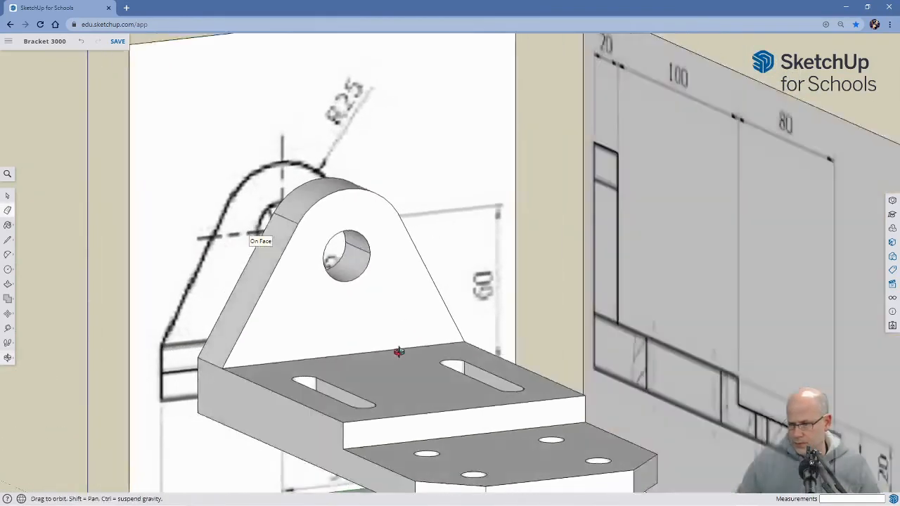
{"action": "scroll", "coordinate": [458, 323], "scroll_direction": "down", "scroll_amount": 5}
{"action": "middle_click_drag", "start_coordinate": [457, 337], "coordinate": [509, 403]}
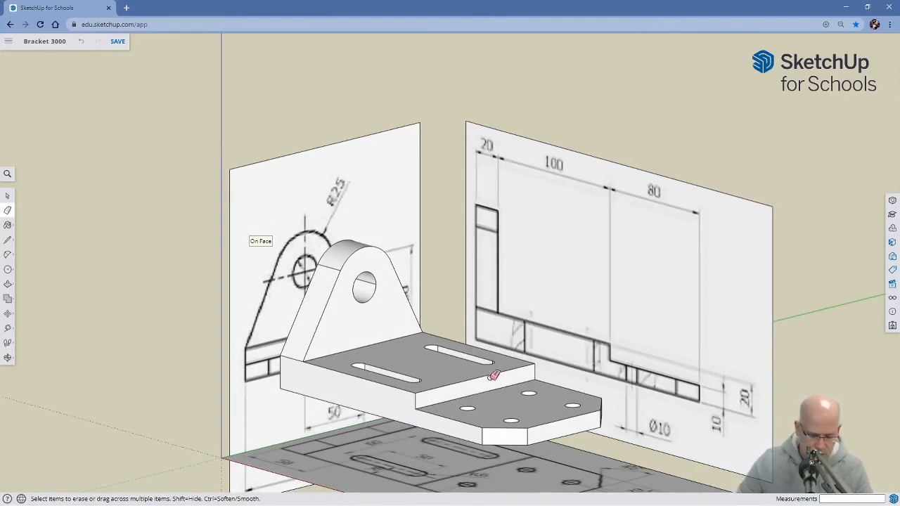
{"action": "middle_click_drag", "start_coordinate": [517, 400], "coordinate": [437, 330], "text": "shift"}
{"action": "middle_click_drag", "start_coordinate": [556, 327], "coordinate": [516, 337]}
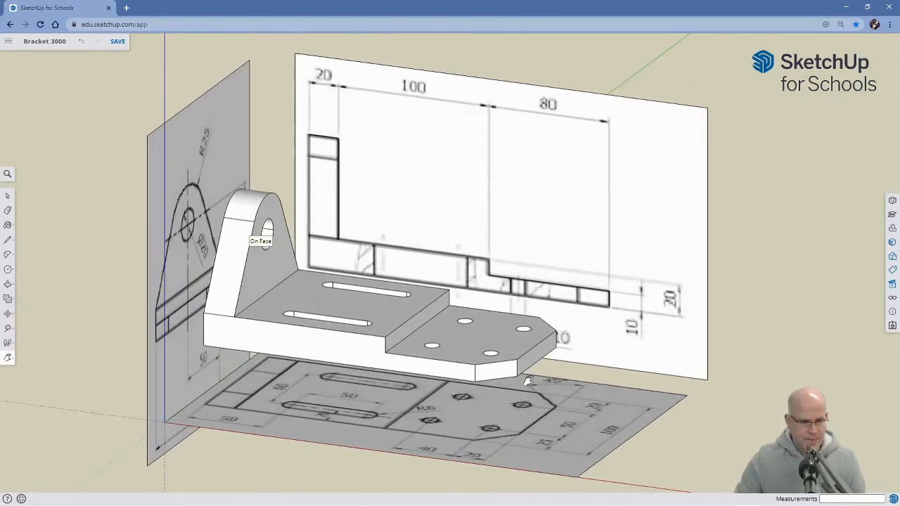